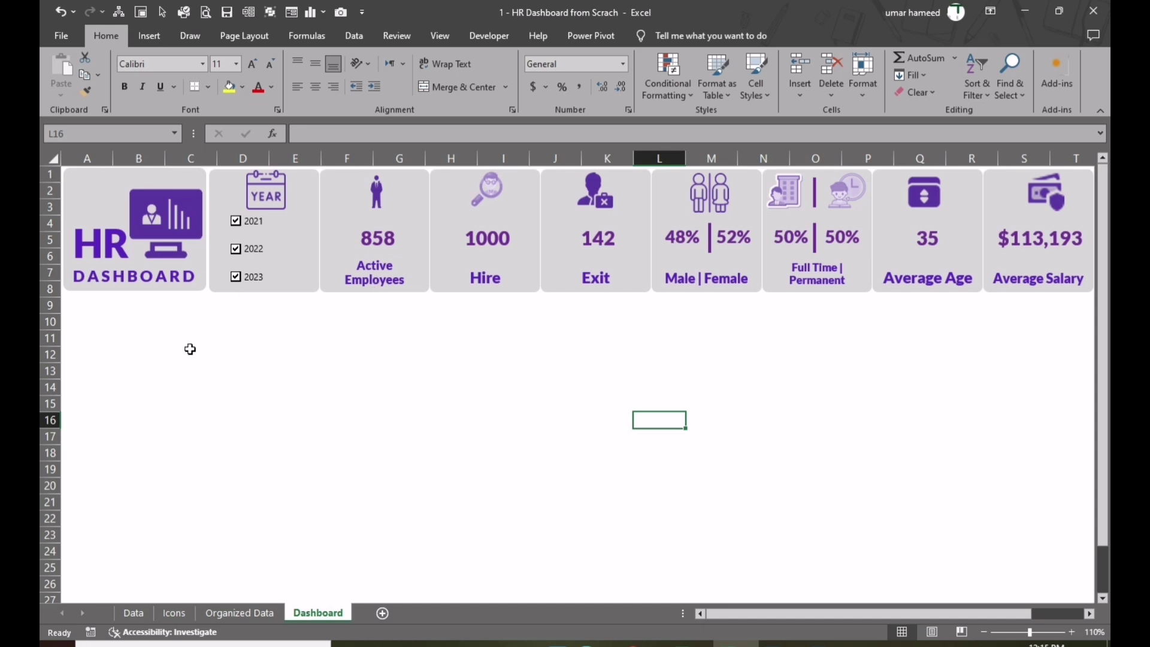
Duplicate the HR DASHBOARD card below the KPI row, enlarge it to row 20, and copy it into three panels side by side
drag(104, 186, 122, 313)
drag(207, 354, 430, 355)
drag(246, 416, 245, 494)
drag(346, 422, 713, 421)
drag(797, 394, 764, 393)
drag(658, 393, 994, 394)
click(719, 394)
drag(765, 393, 762, 394)
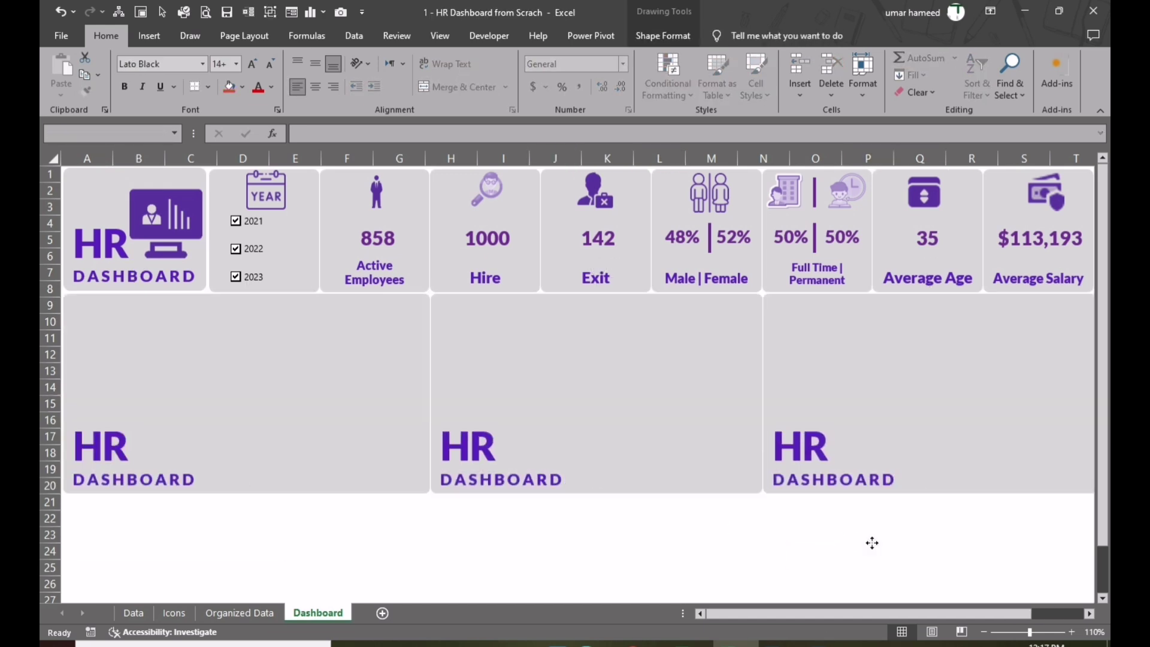
Align the panel text to the top and centre, and title the panel below the logo card "Active Employees"
click(297, 63)
click(315, 87)
text(A)
key(Delete)
key(Delete)
key(Delete)
key(Delete)
key(Delete)
key(Delete)
key(Delete)
key(Delete)
key(Delete)
key(Delete)
key(Delete)
key(Delete)
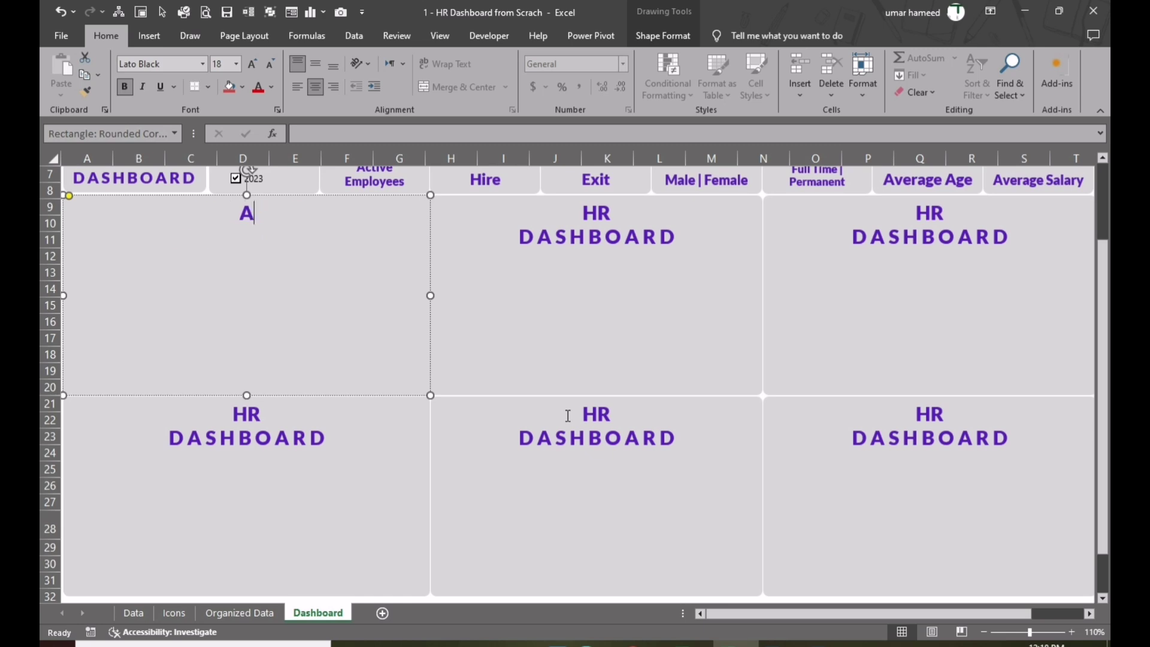
text(ctive Employees)
Title the upper middle panel "Hiring & Departure" and the upper right panel "Salary Range Distribution"
click(582, 214)
key(ctrl+a)
text(Hiring & Departure)
click(931, 237)
key(ctrl+a)
text(Salary Range Distribution)
Replace the text of the panel beneath Active Employees with the title "Business Unit Breakdown"
click(281, 437)
key(ctrl+a)
text(Business Unit Break)
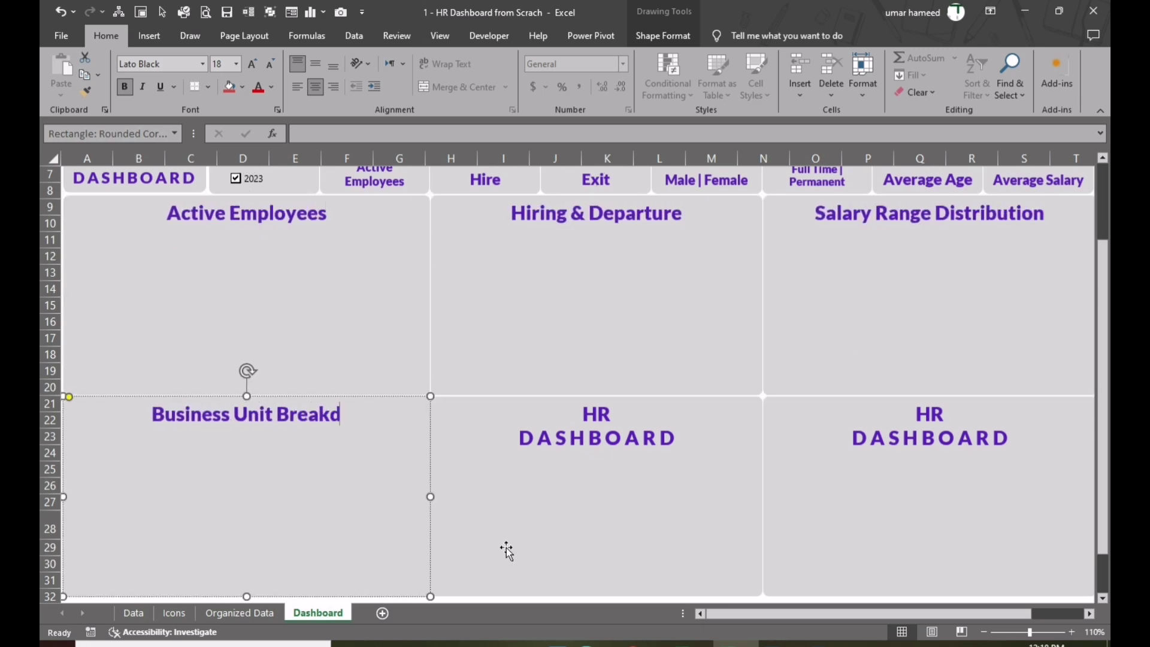
text(down)
Title the lower middle panel "Ethnic Diversity" and the lower right panel "Age Group Demographics"
click(653, 511)
key(ctrl+a)
text(Ethnic Diversity)
click(865, 438)
key(ctrl+a)
text(Age Group Demographics)
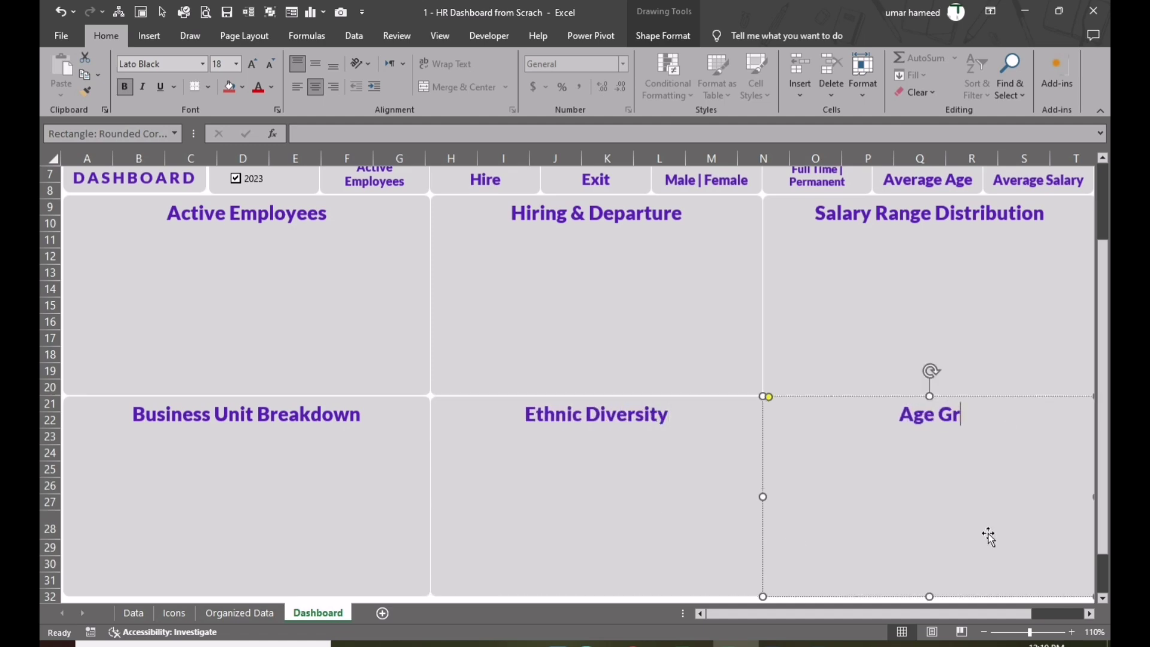
click(707, 566)
scroll(766, 384, up, 2)
click(403, 400)
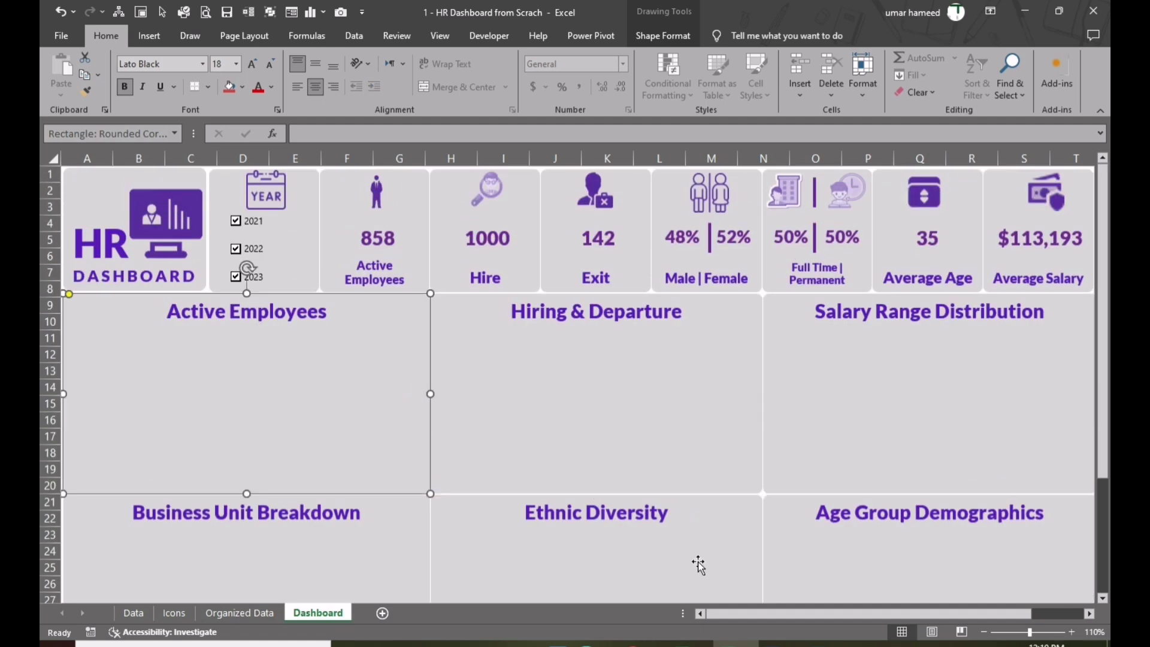
Copy the Year column A1:A5 on the Organized Data sheet, including its Total row, to cell A9
click(258, 611)
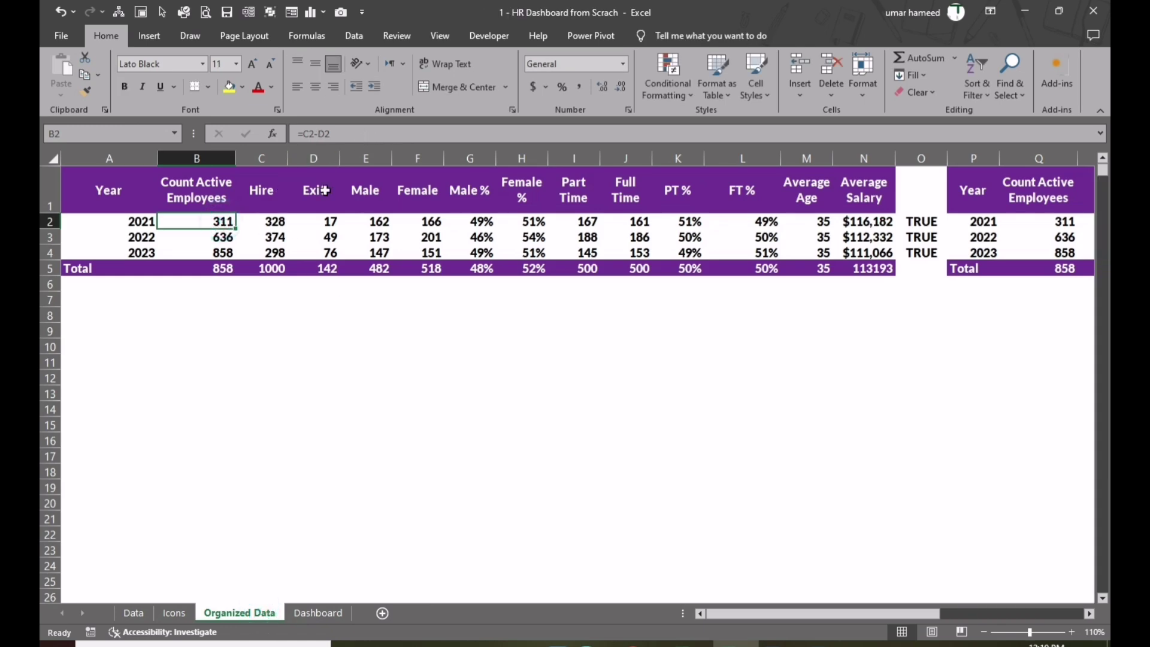
click(274, 221)
click(331, 222)
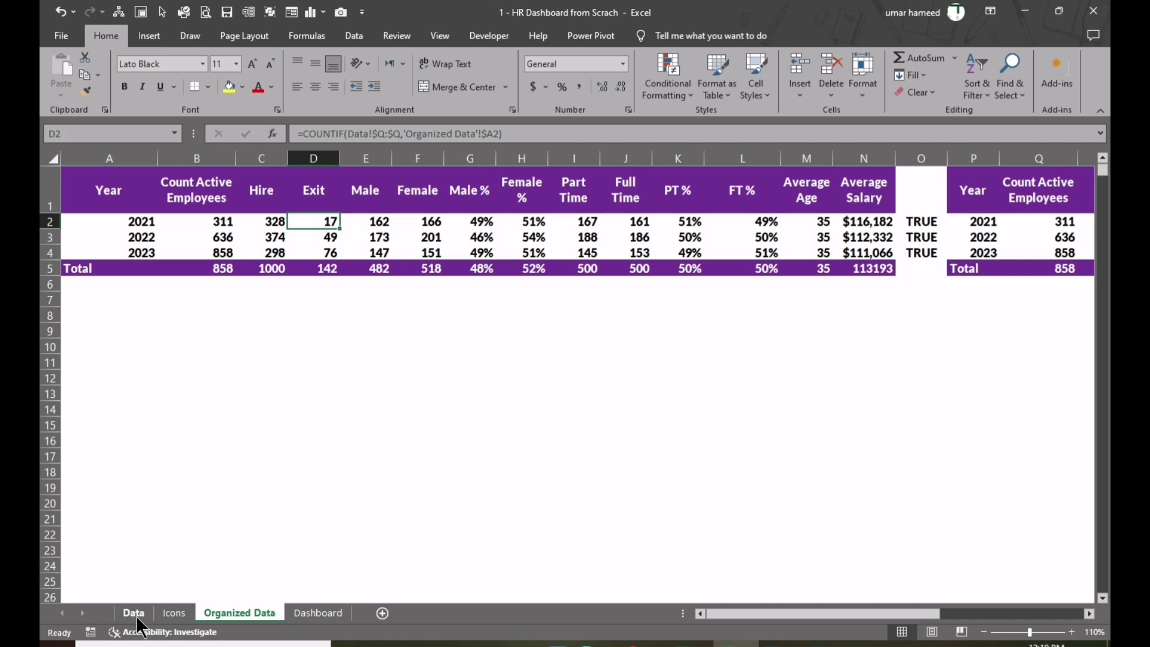
drag(117, 192, 131, 269)
key(ctrl+c)
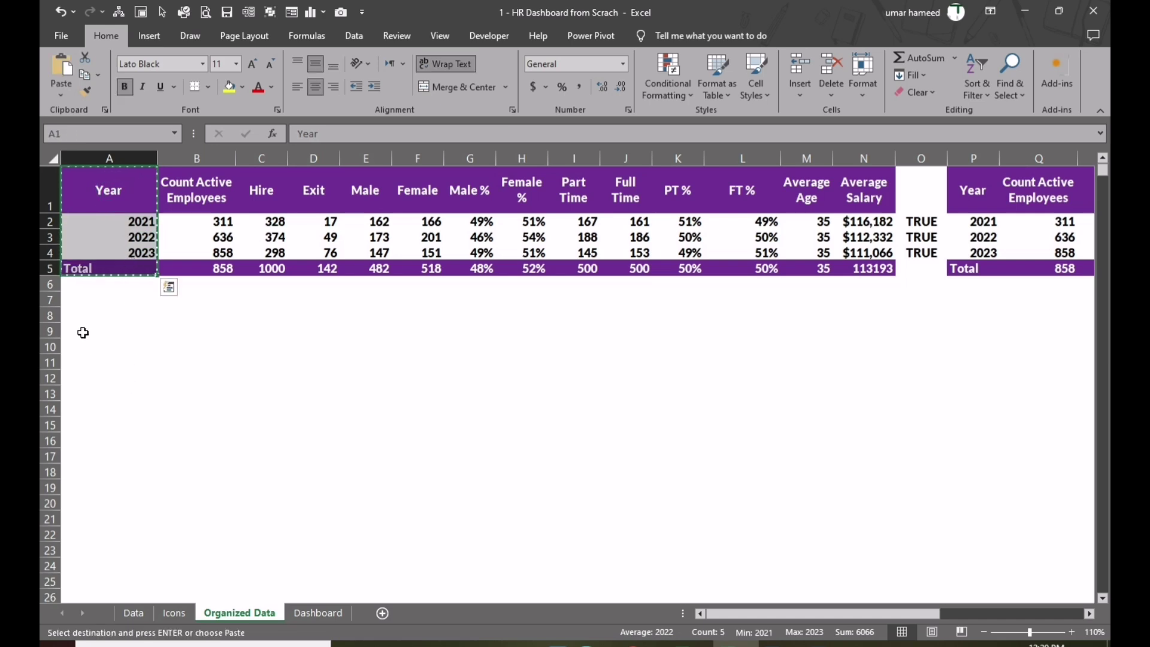
click(82, 332)
key(ctrl+v)
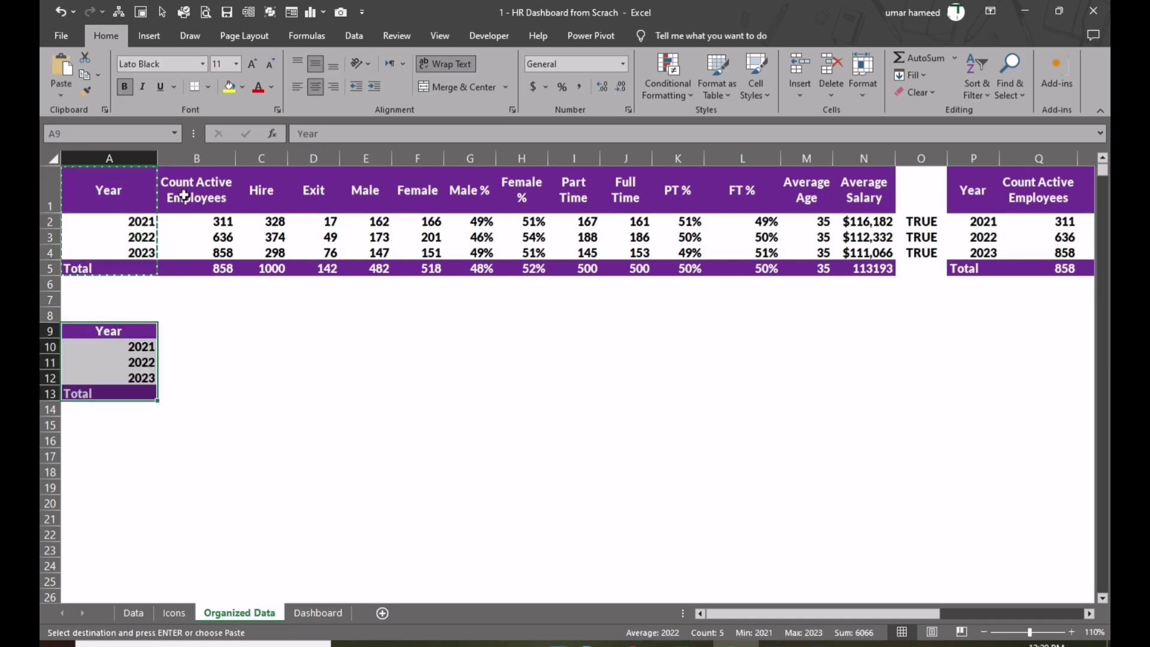
Copy all Department entries from the Data sheet and paste them as values at A34 of the Organized Data sheet
key(ctrl+Page_Up)
key(ctrl+Page_Up)
key(ctrl+shift+Down)
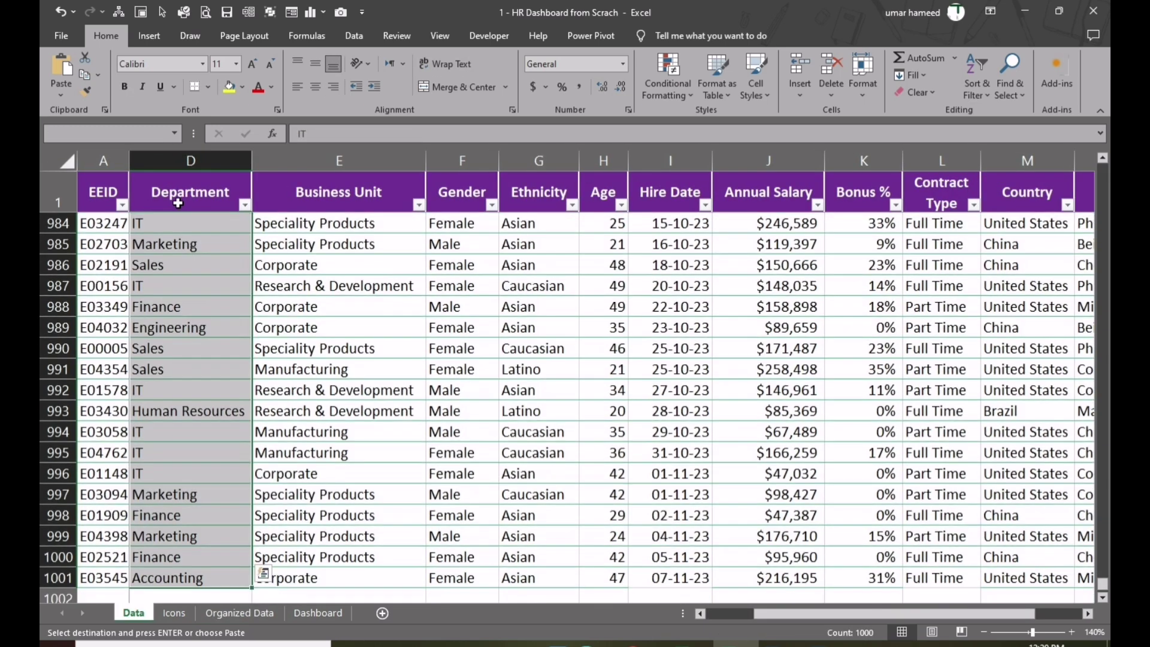
key(ctrl+c)
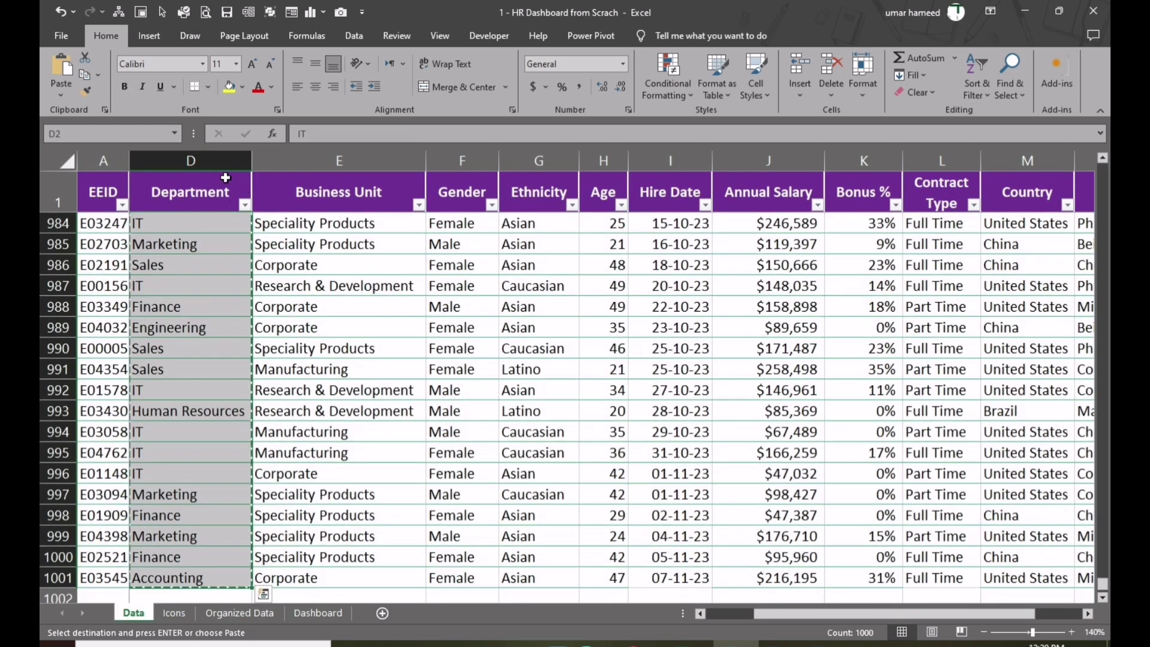
click(213, 614)
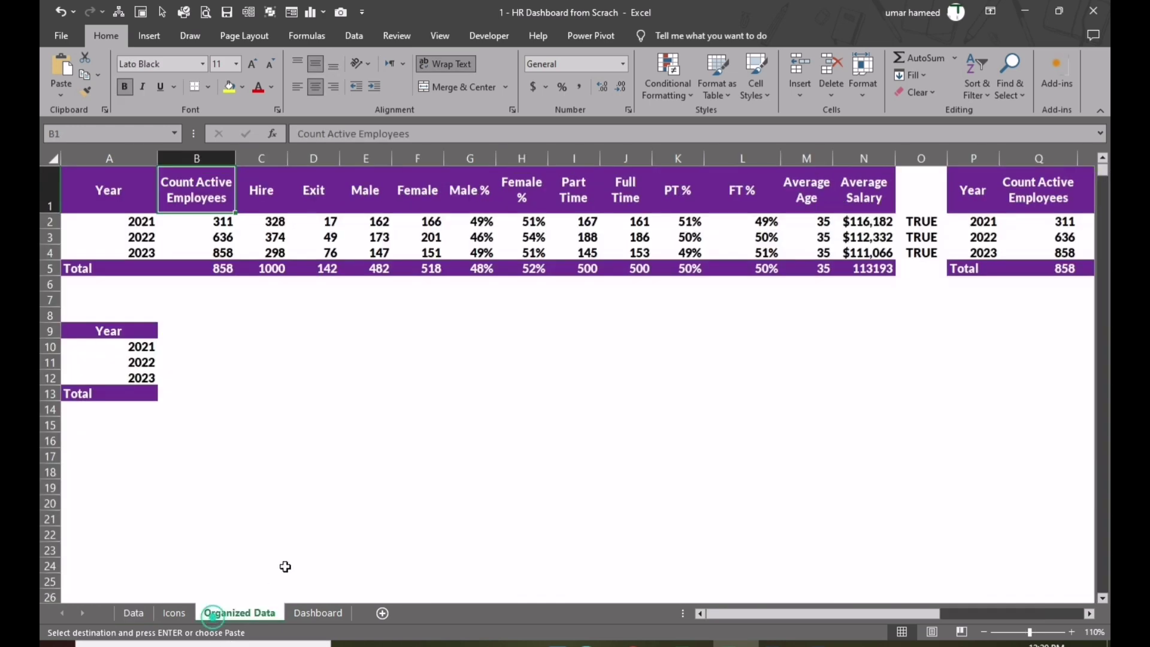
scroll(298, 495, down, 5)
click(120, 456)
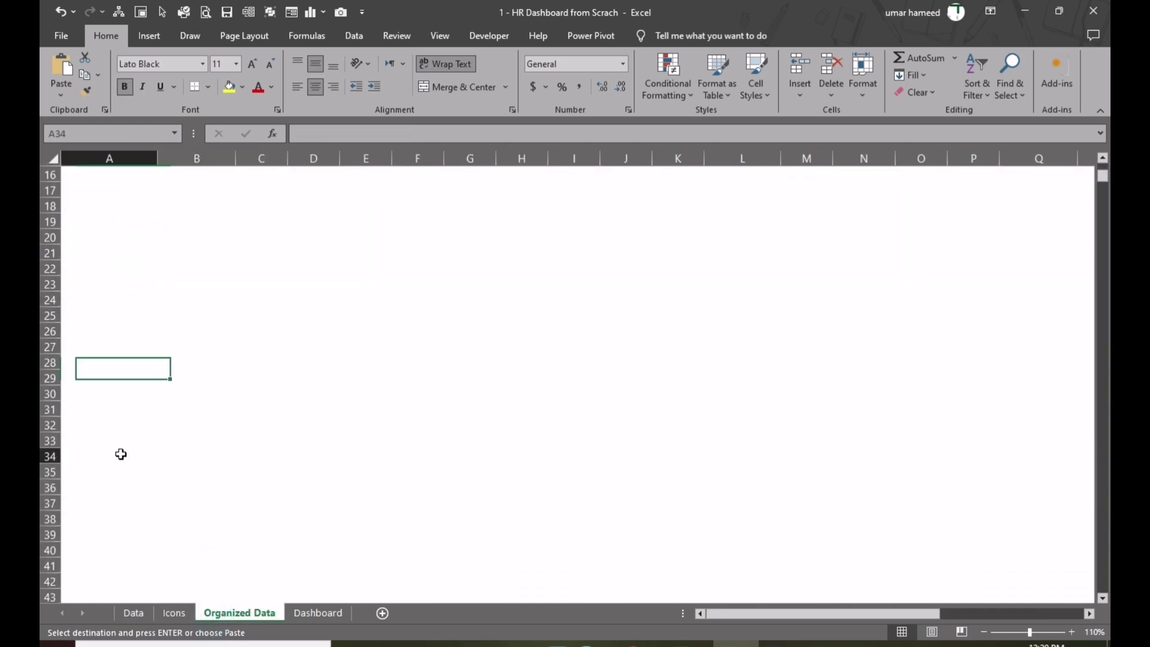
key(ctrl+alt+v)
key(v)
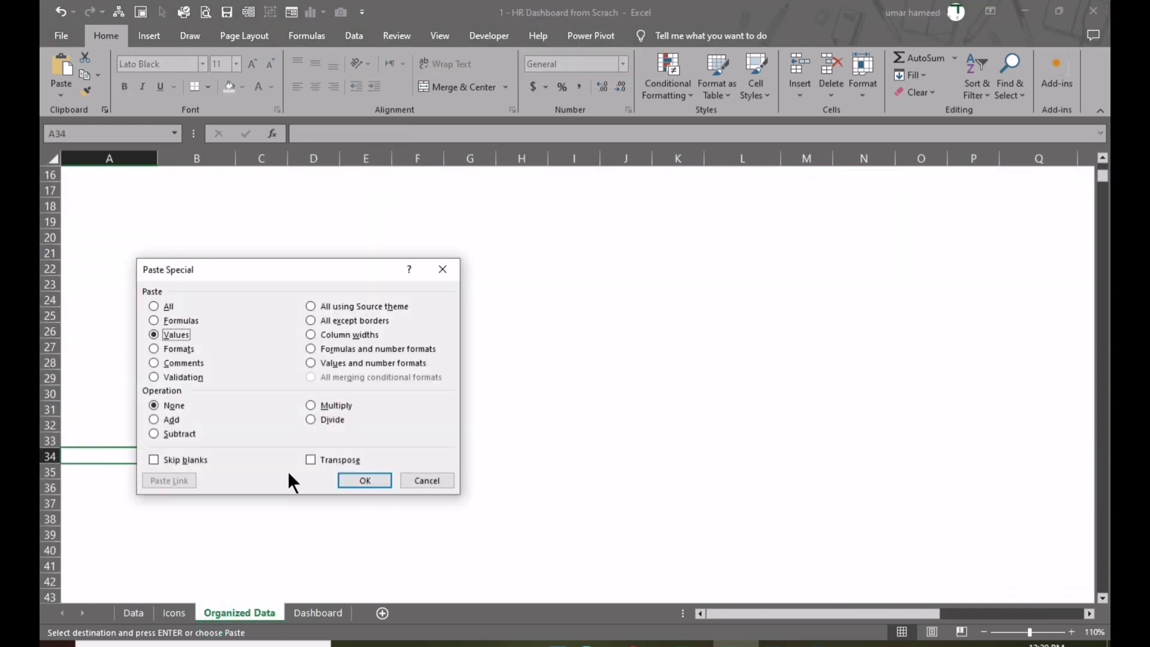
click(363, 479)
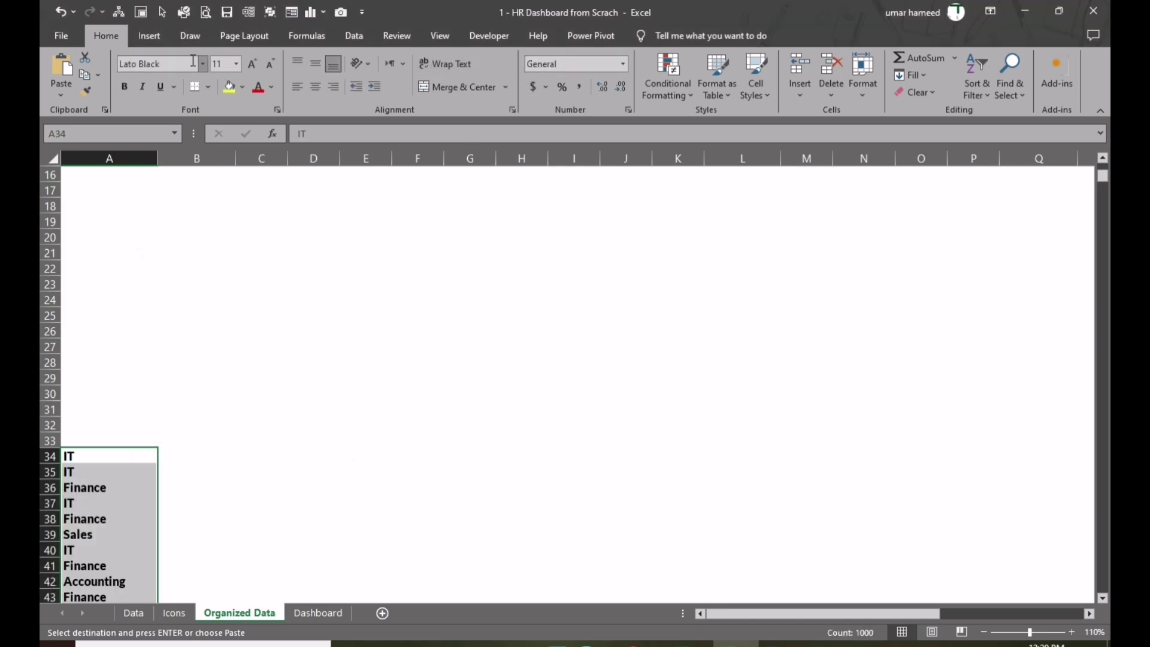
Remove the duplicates from the pasted department list in column A
click(354, 34)
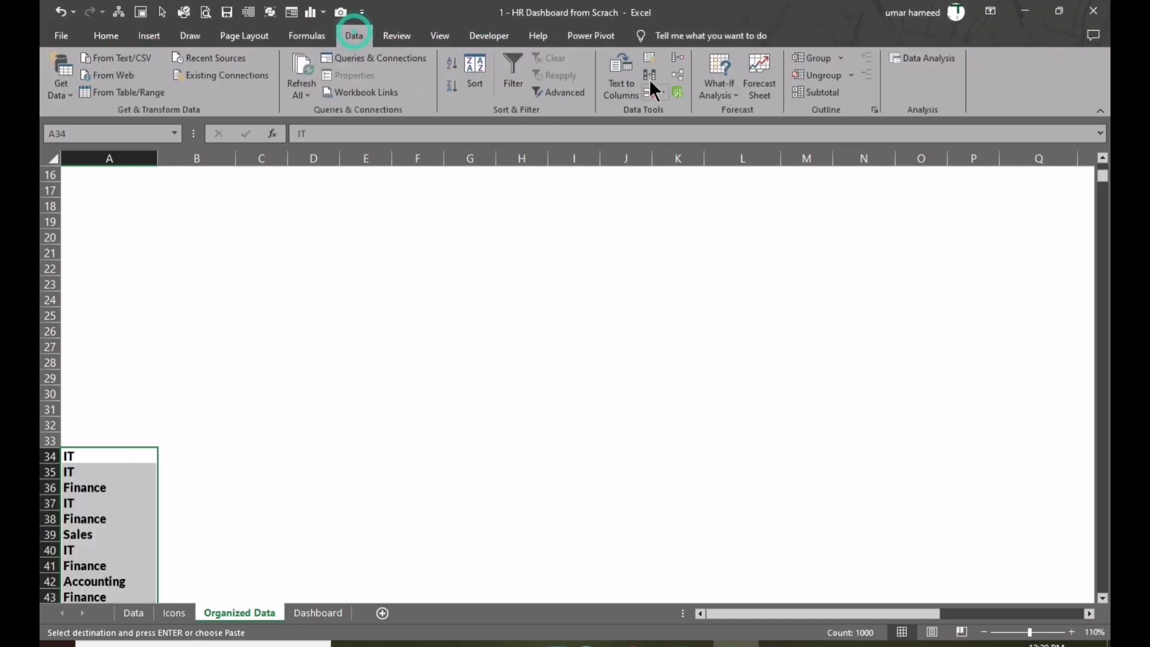
click(652, 76)
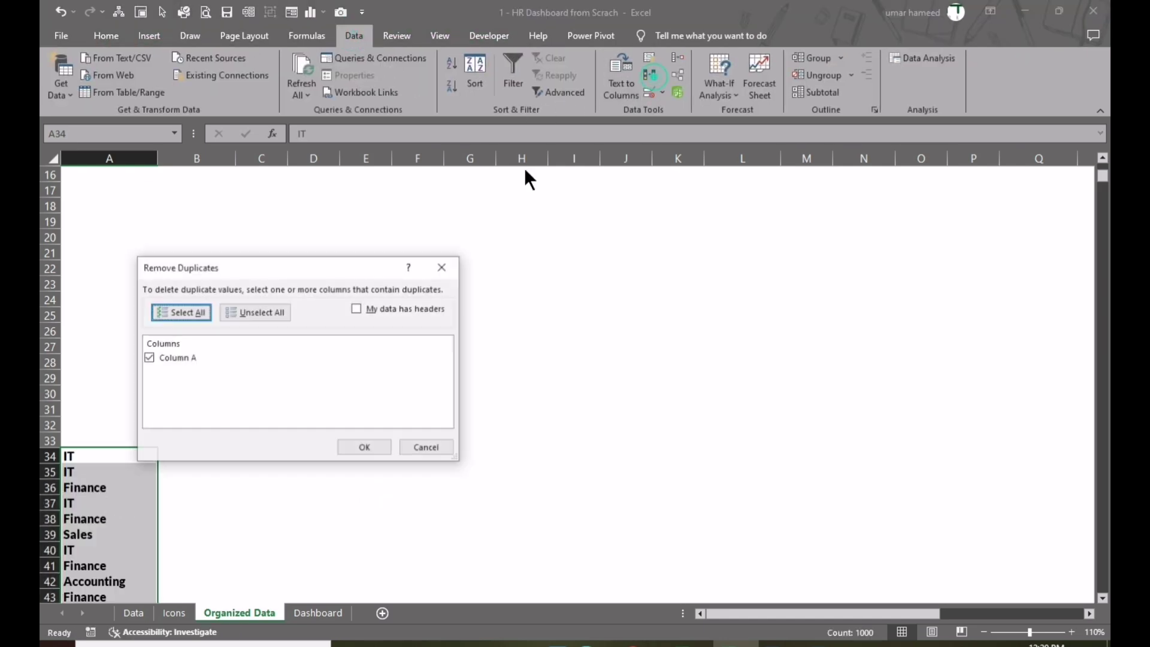
click(372, 448)
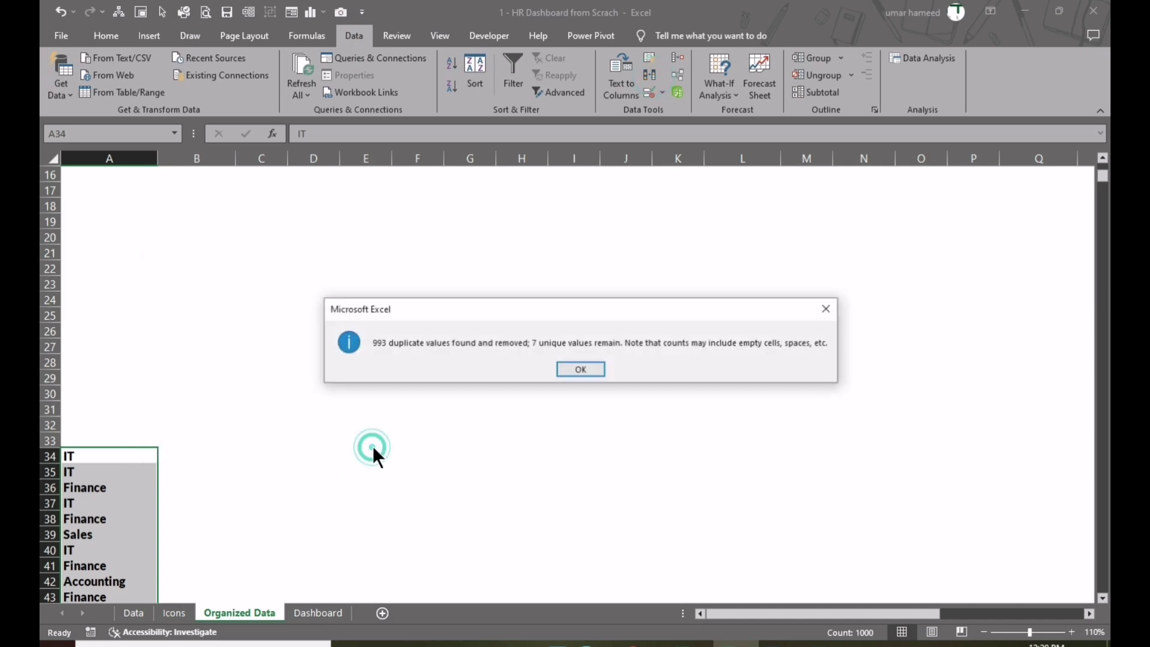
click(570, 369)
Copy the unique department names in A34:A40 and paste them as transposed values starting at B9
scroll(164, 452, down, 2)
drag(86, 364, 87, 458)
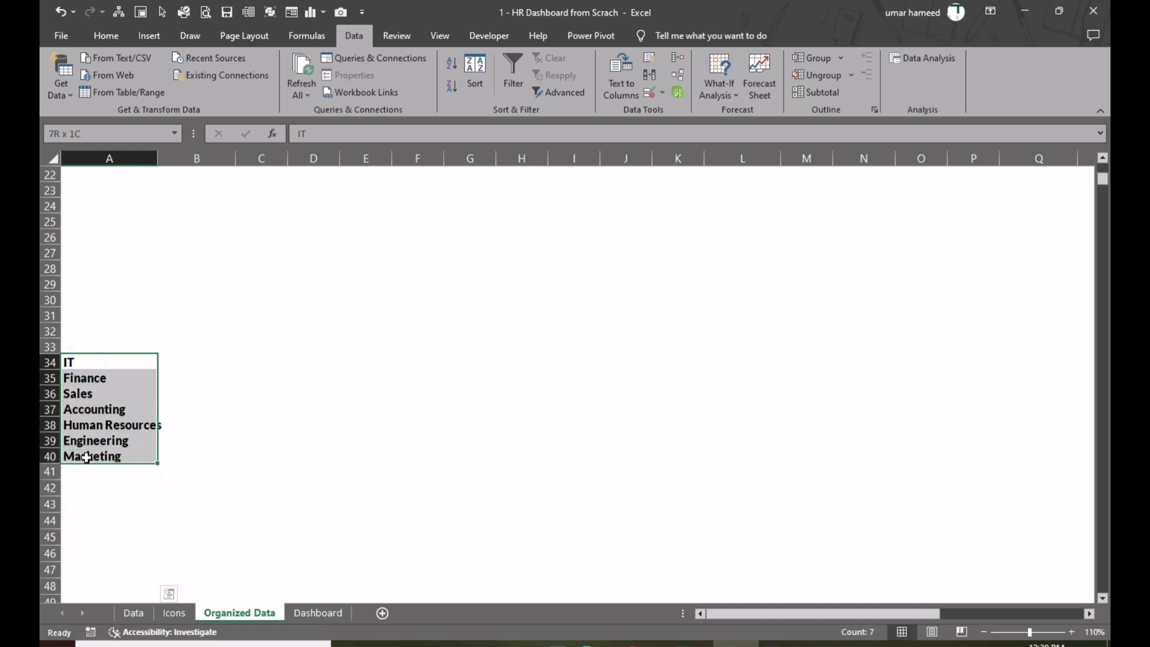
key(ctrl+c)
scroll(251, 450, up, 7)
click(201, 326)
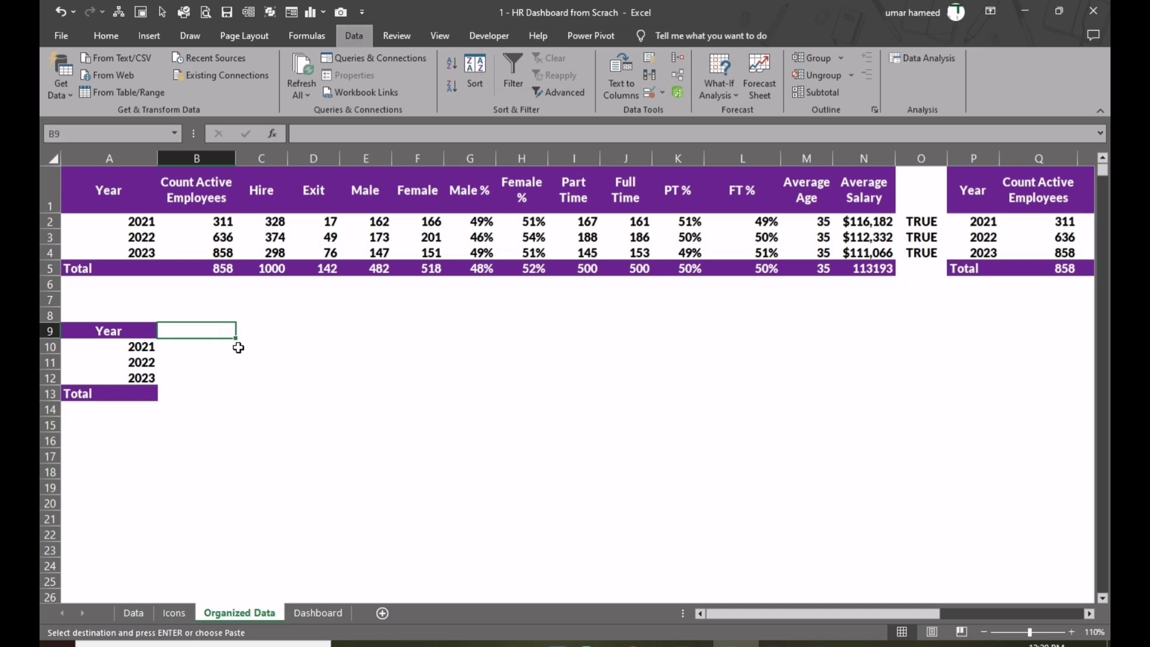
key(ctrl+alt+v)
key(e)
key(v)
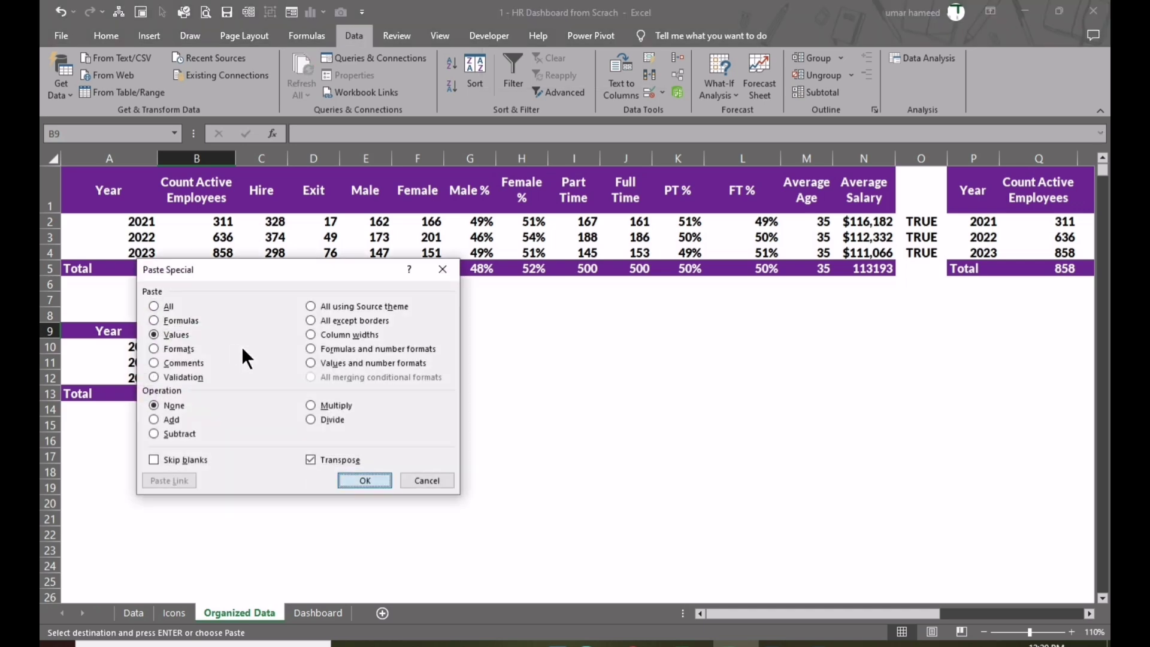
key(Return)
key(Escape)
Apply the Year header's formatting to B9:I9 and copy these header cells into the lower table's Total row
click(128, 334)
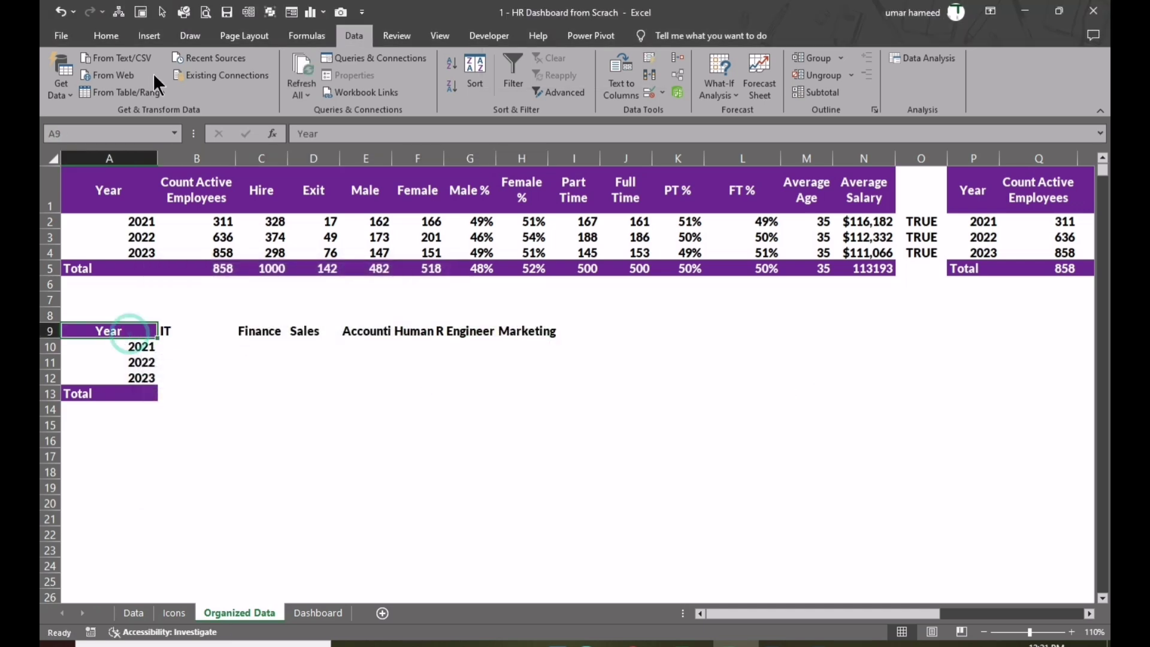
key(alt+h)
key(f)
key(p)
drag(189, 330, 583, 330)
key(ctrl+c)
click(162, 425)
key(ctrl+v)
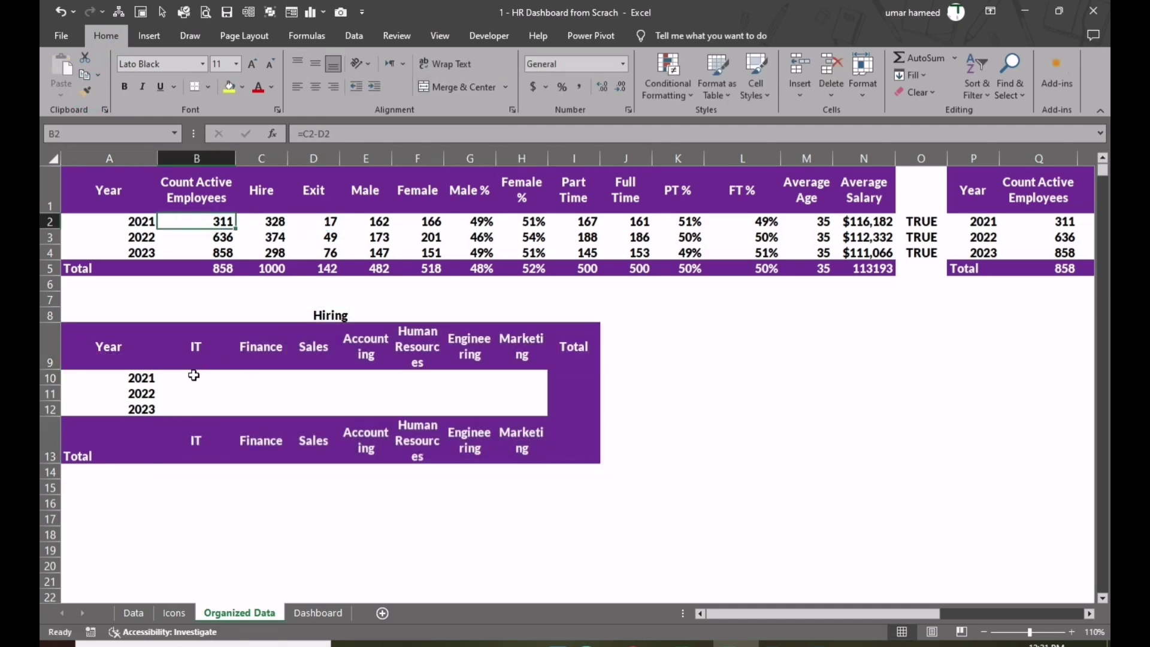
Begin a COUNTIFS formula in B10 with the Data sheet's Hire Year column, locked as $P:$P, as the first criteria range
double_click(193, 375)
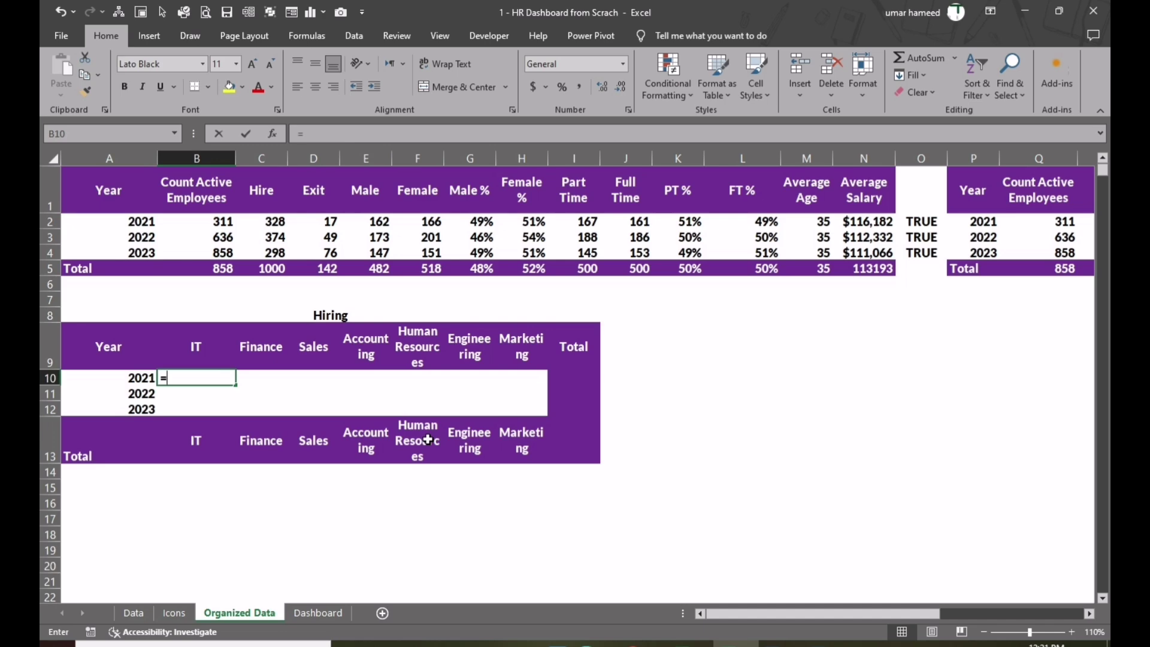
text(=Co)
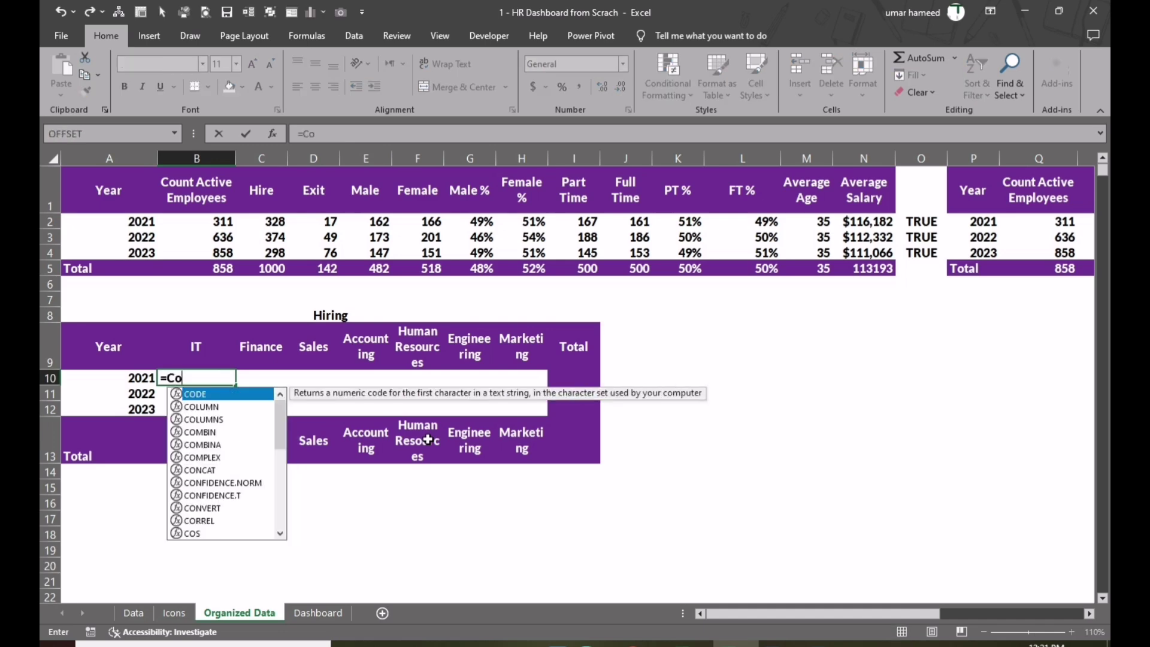
text(untifs)
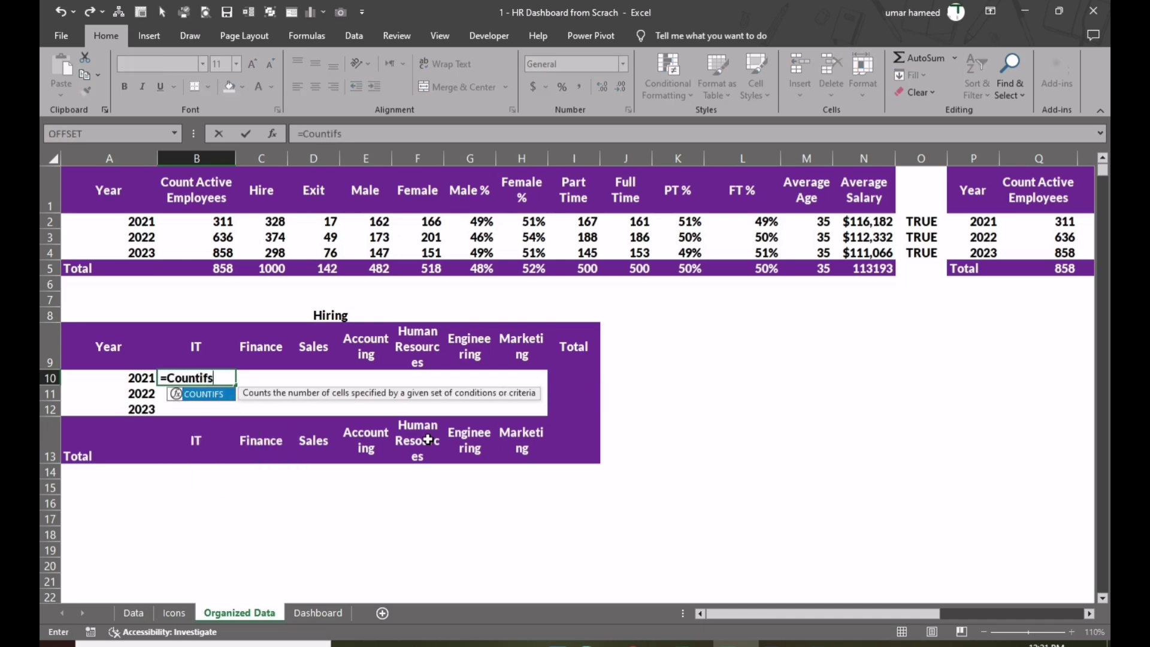
text(()
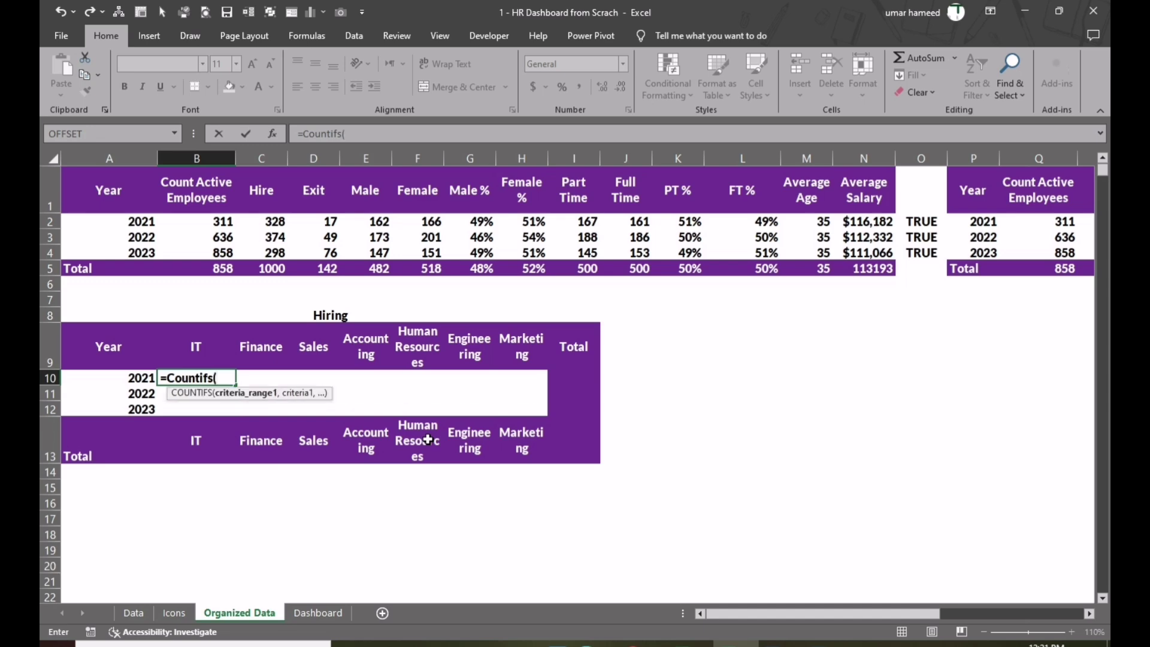
click(146, 614)
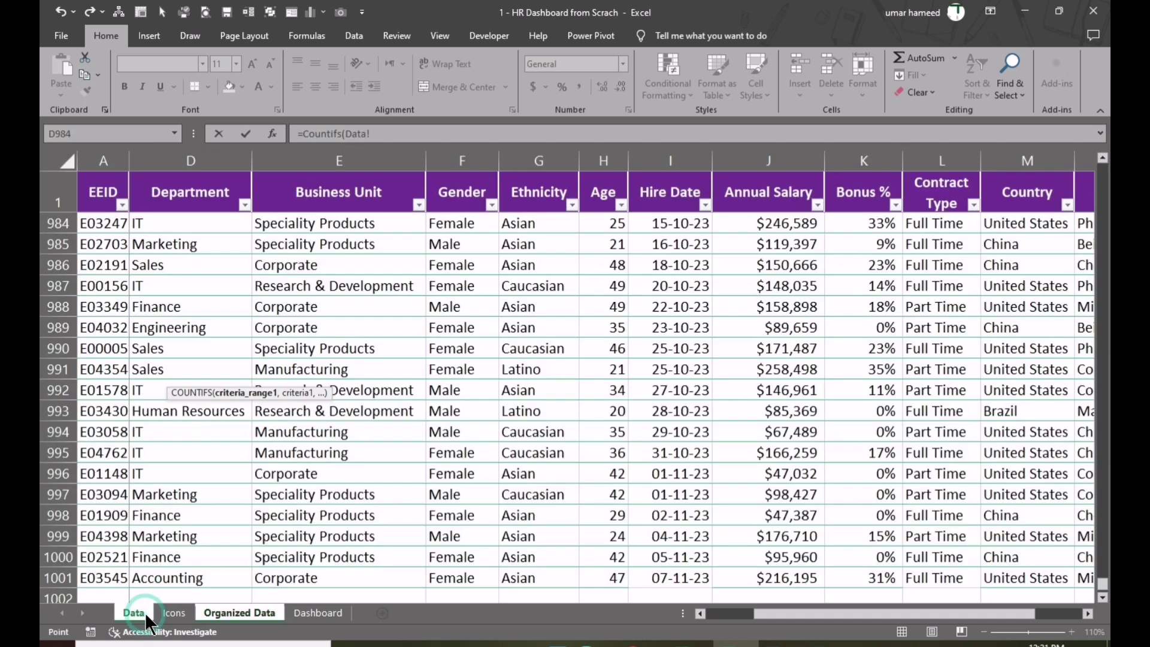
drag(815, 616, 937, 618)
click(967, 160)
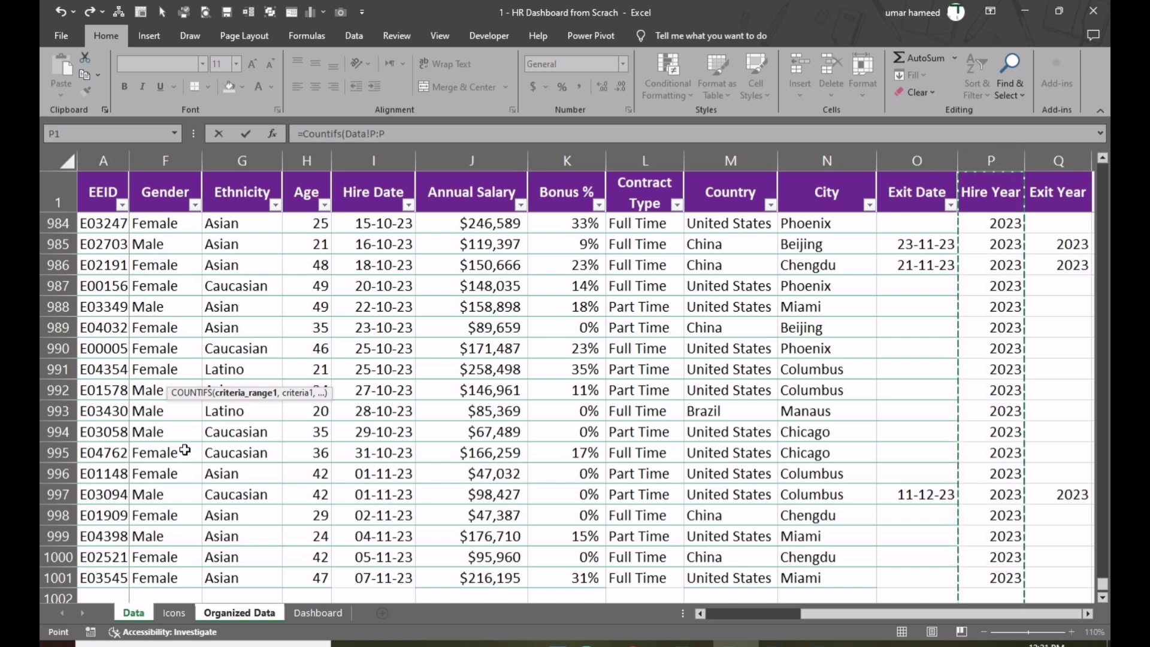
key(F4)
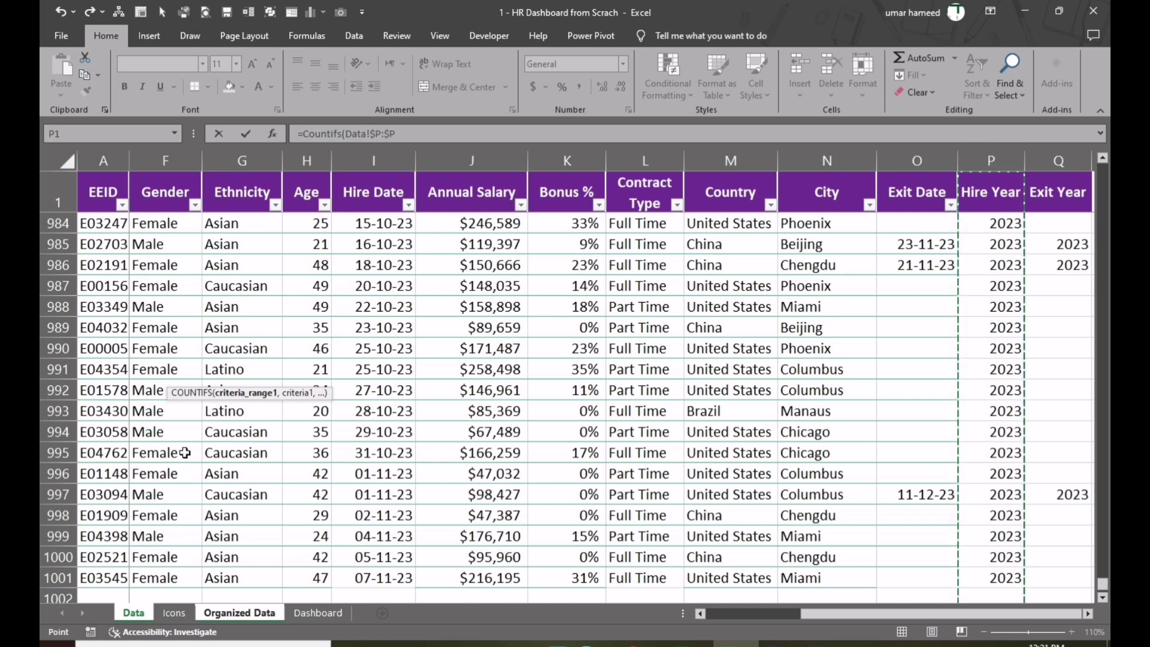
text(,)
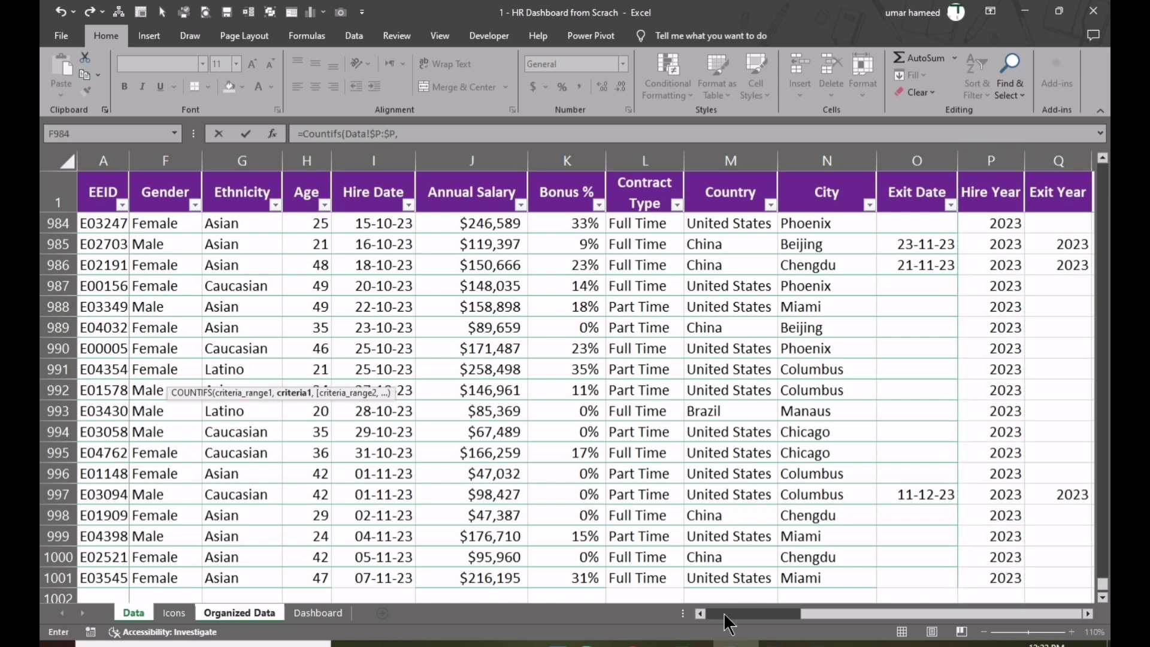
Use the 2021 cell on the Organized Data sheet as the first criterion, locking only its column as $A10
click(234, 608)
click(144, 378)
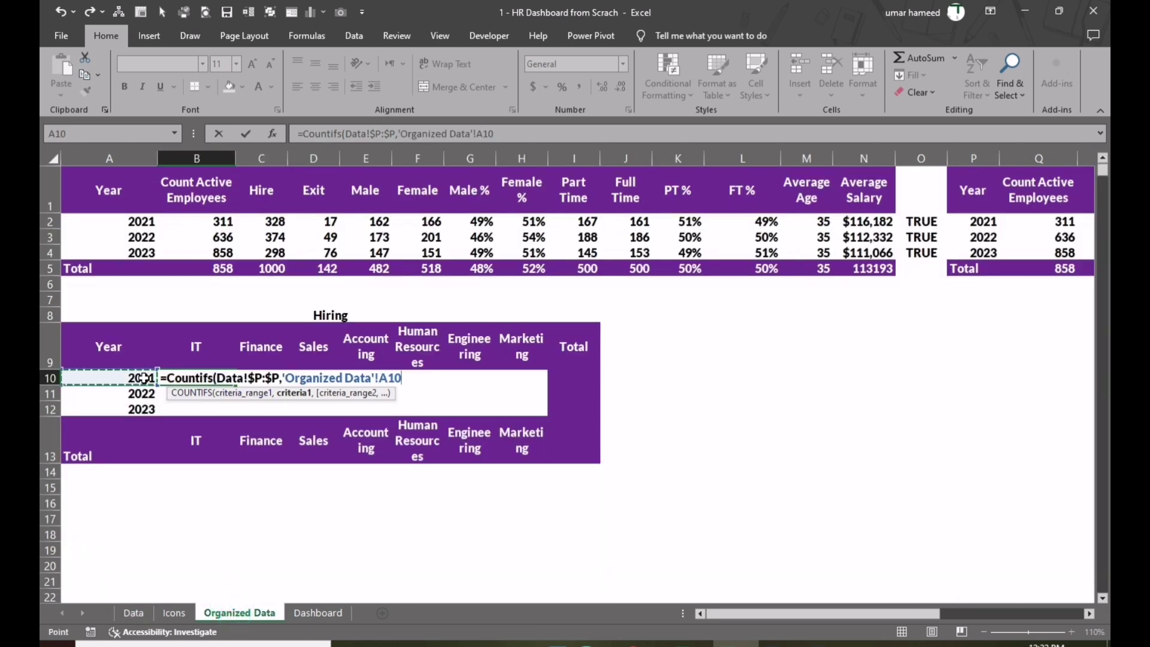
key(F4)
key(F4)
key(F4)
text(,)
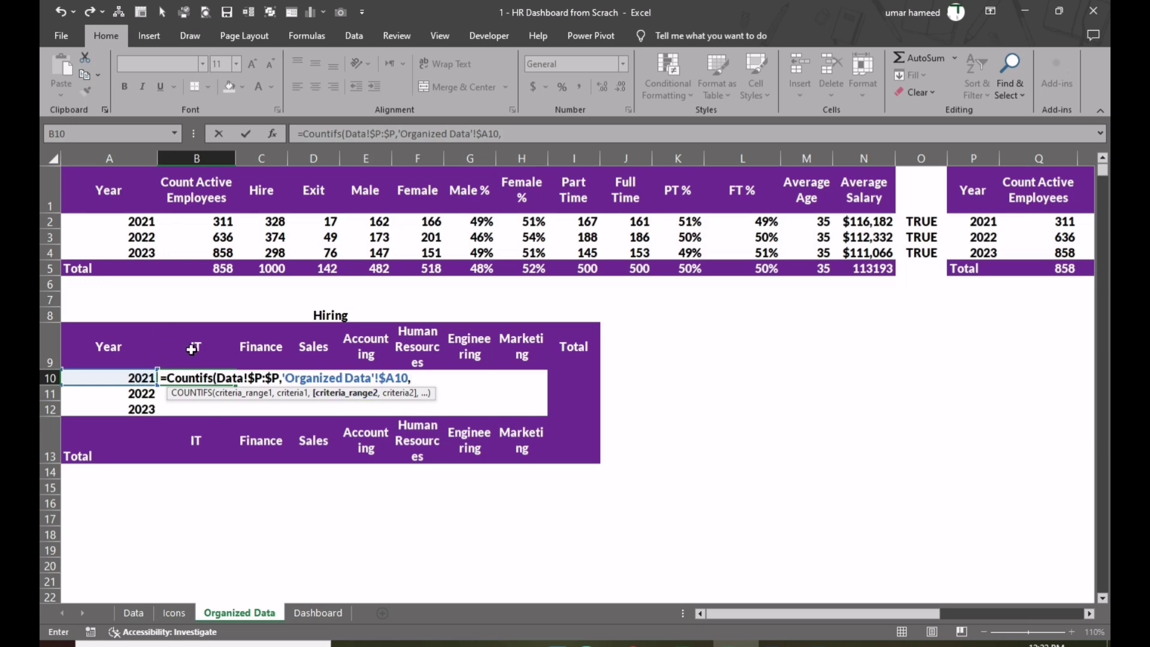
Add the Data sheet's Department column, locked as $D:$D, as the second criteria range of the COUNTIFS formula
click(142, 613)
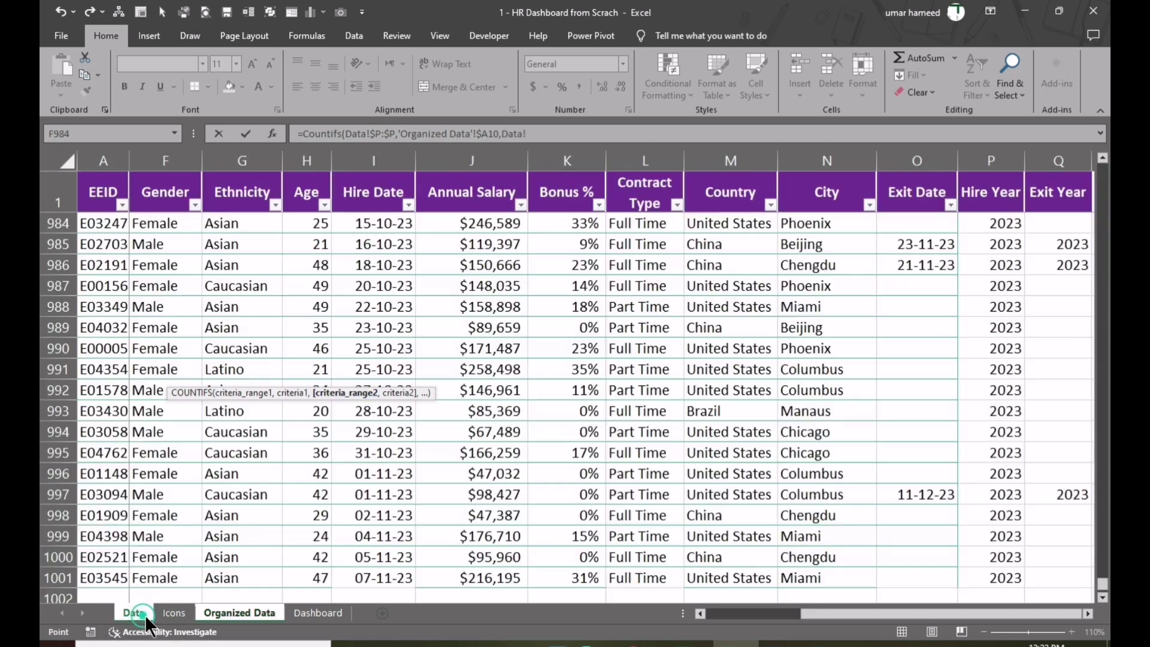
drag(837, 611, 742, 606)
click(516, 157)
click(542, 163)
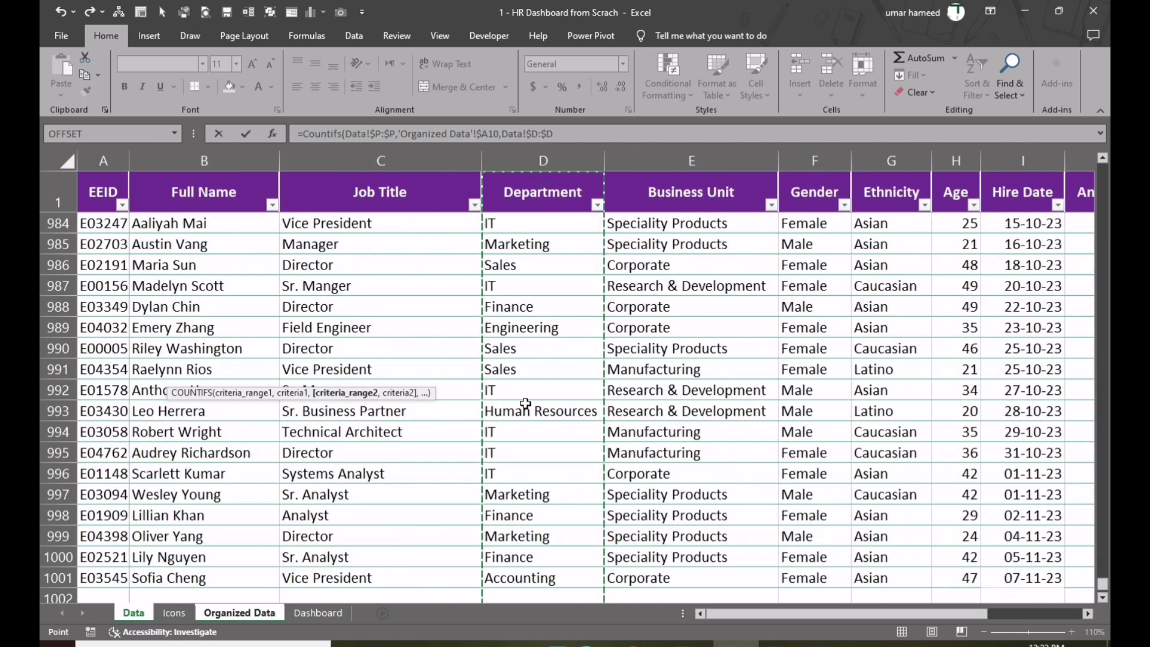
text(,)
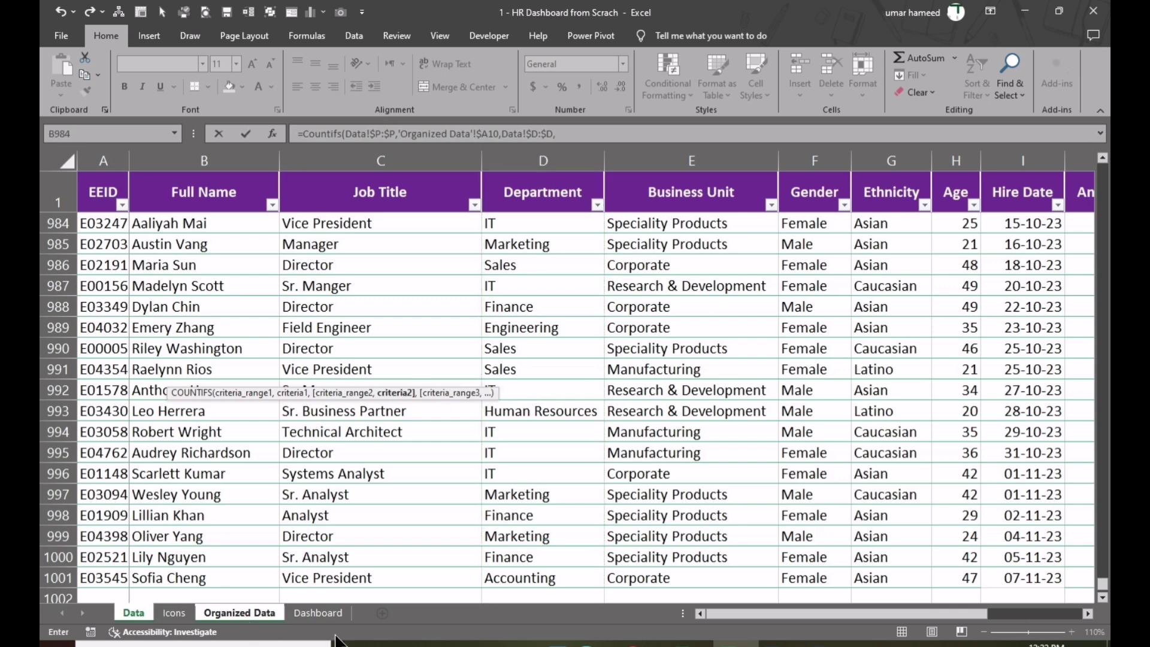
Use the IT header on the Organized Data sheet as the second criterion, locking only its row as B$9, and complete the formula
click(268, 613)
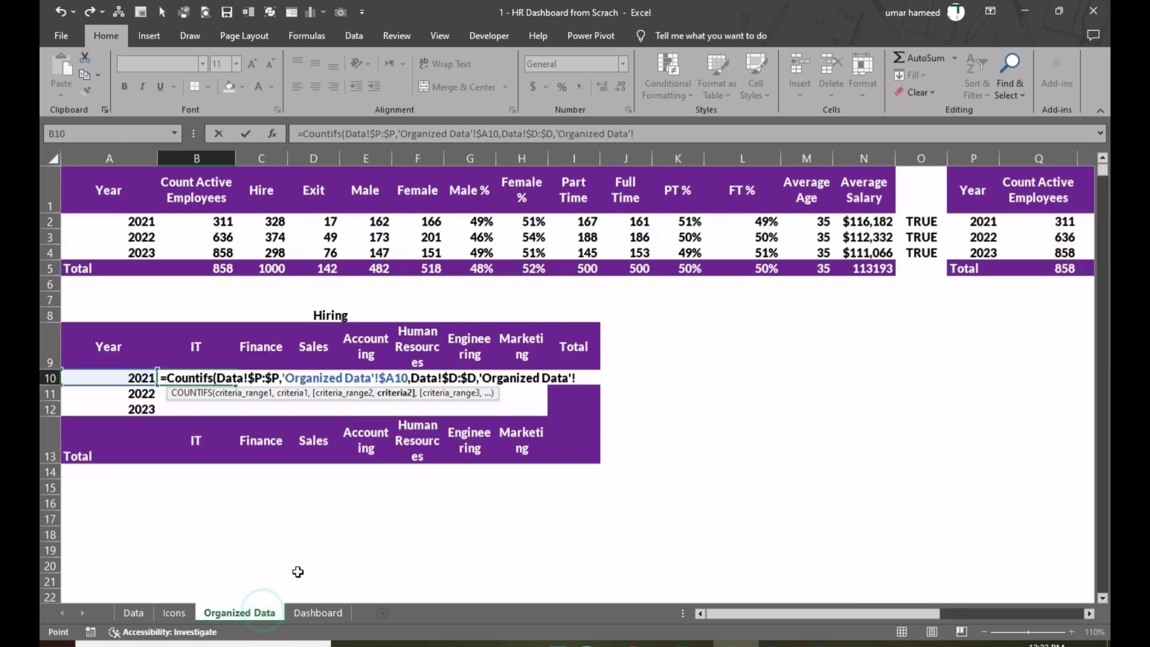
click(199, 351)
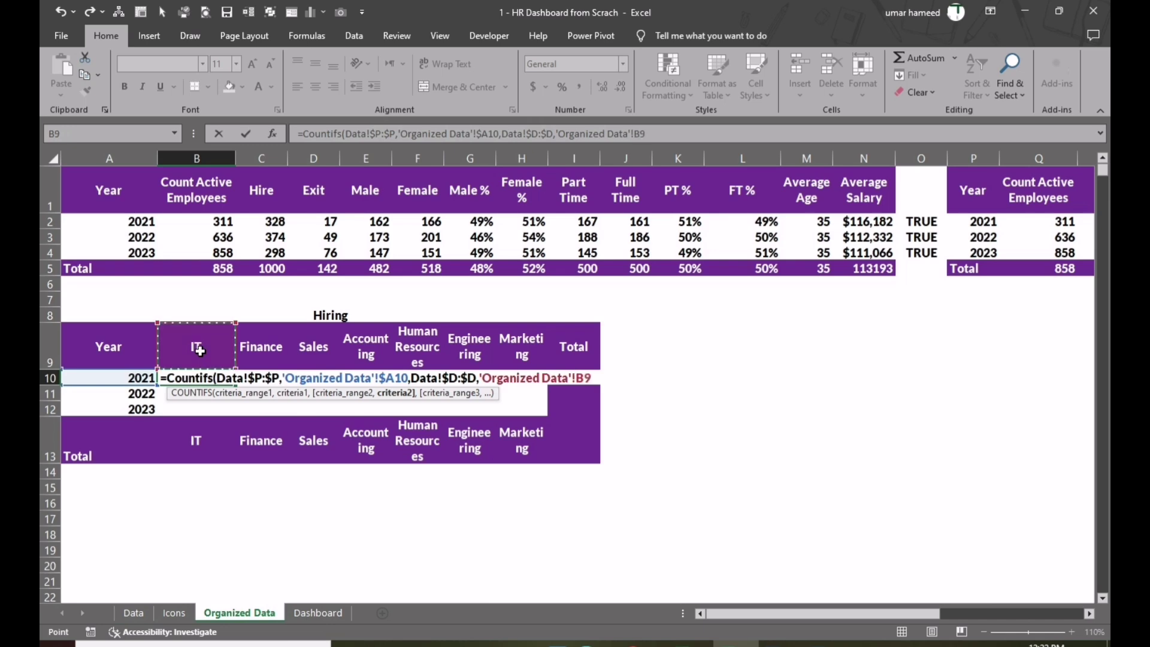
key(F4)
key(F4)
key(Return)
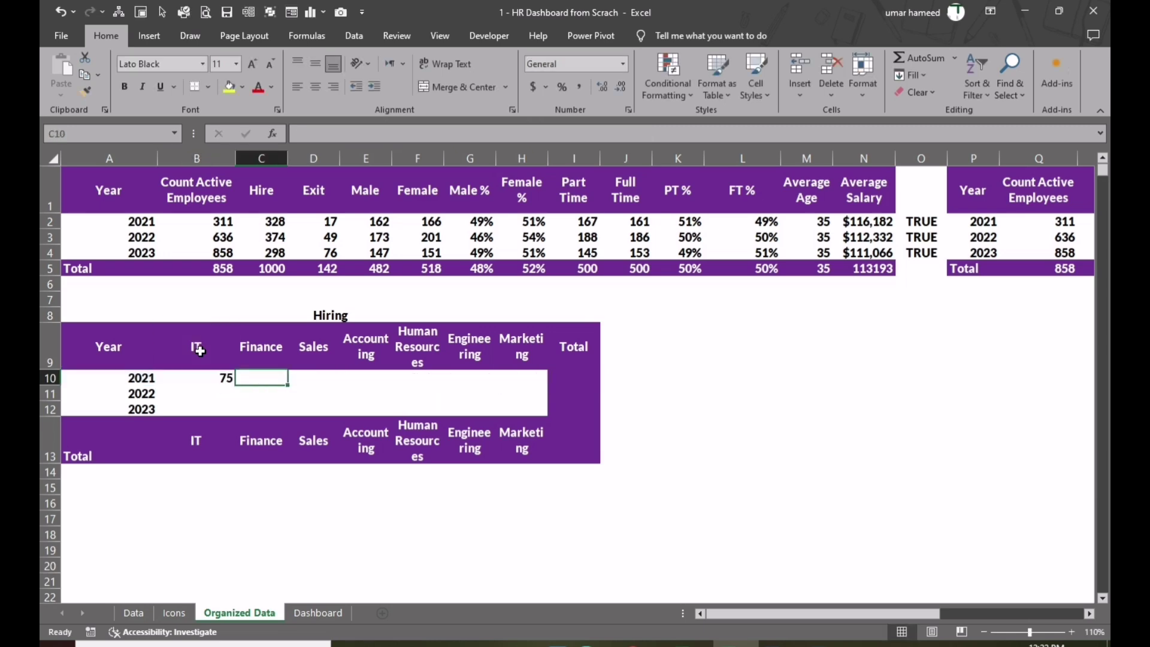
Fill the B10 count formula across to H10 and clear the department names from the Total row, B13:H13
click(198, 383)
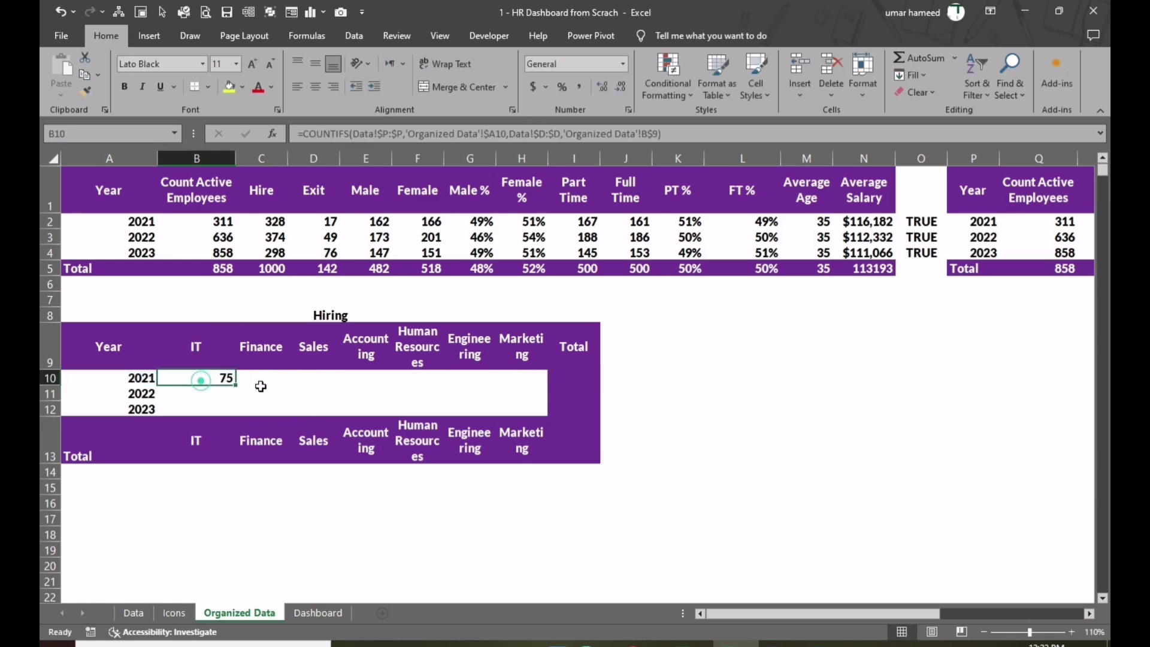
drag(236, 384, 539, 384)
drag(200, 444, 522, 446)
key(Delete)
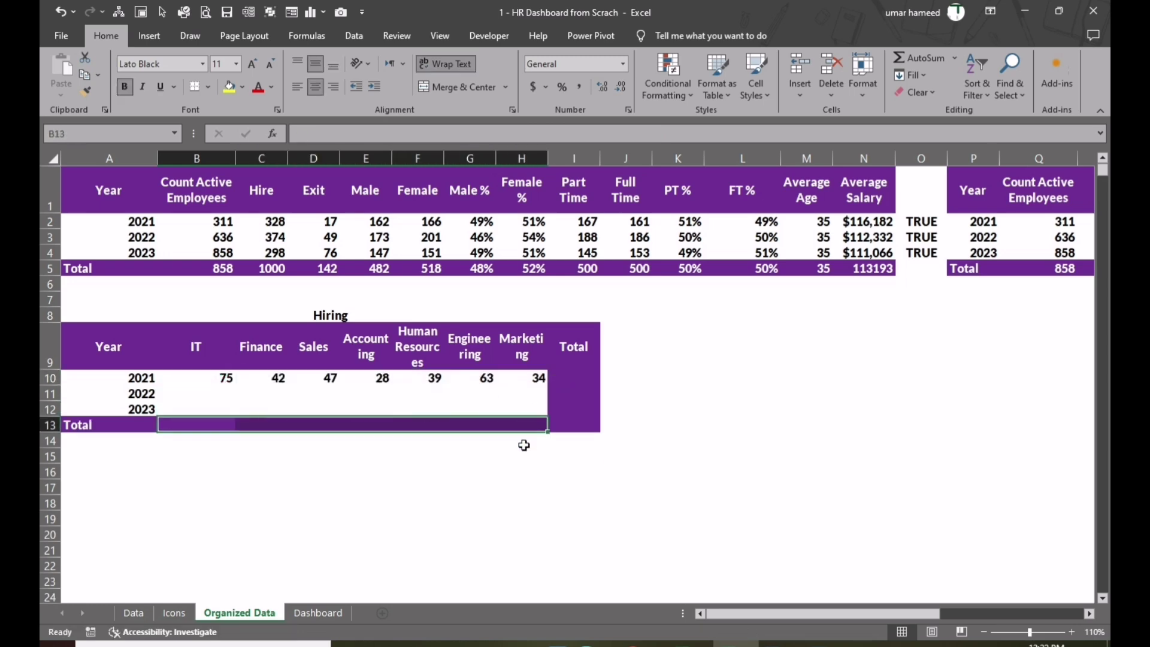
Total the 2021 hires in I10 with =SUM(B10:H10) and check it against the 2021 Hire figure in C2
click(570, 380)
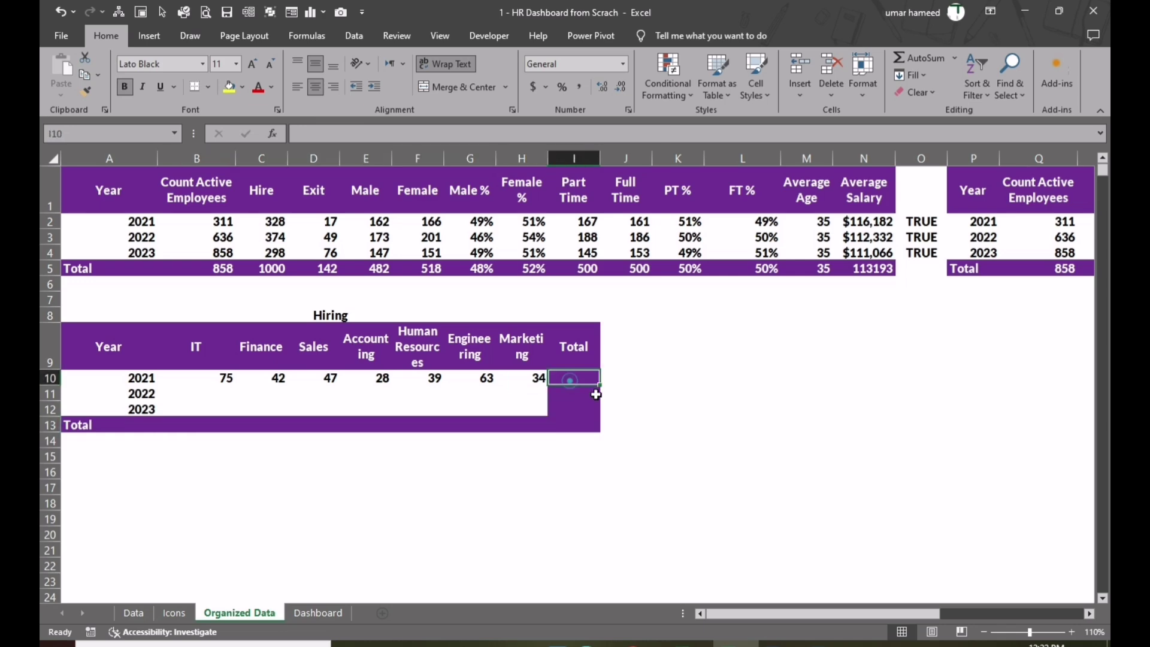
text(=SUM()
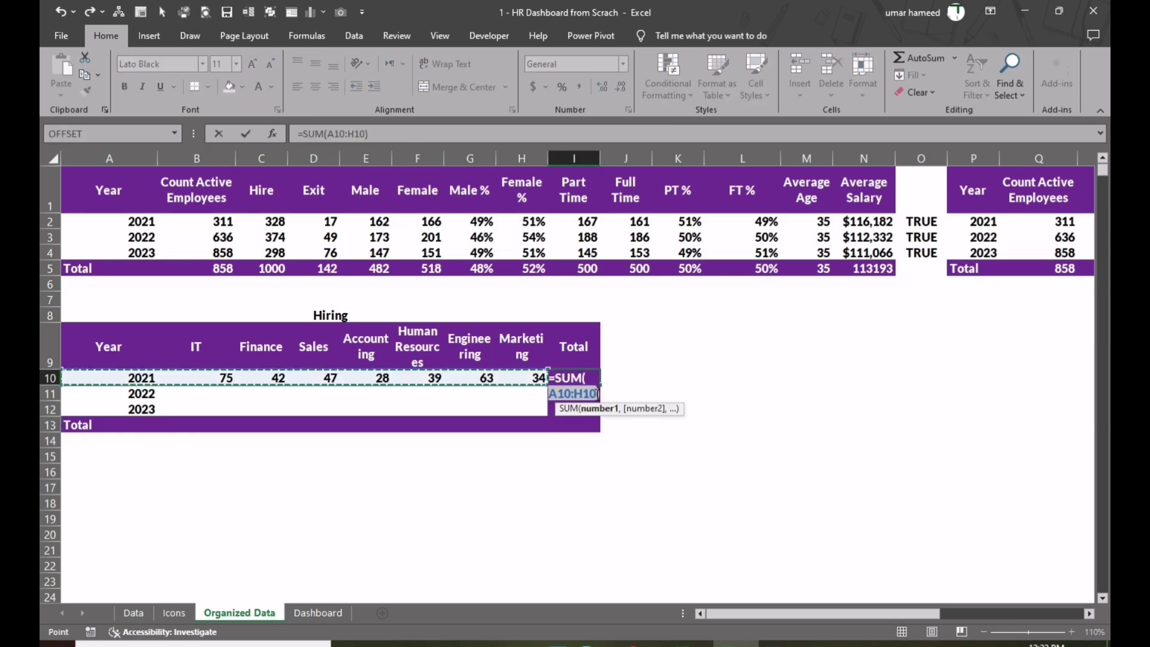
click(223, 378)
drag(180, 377, 515, 377)
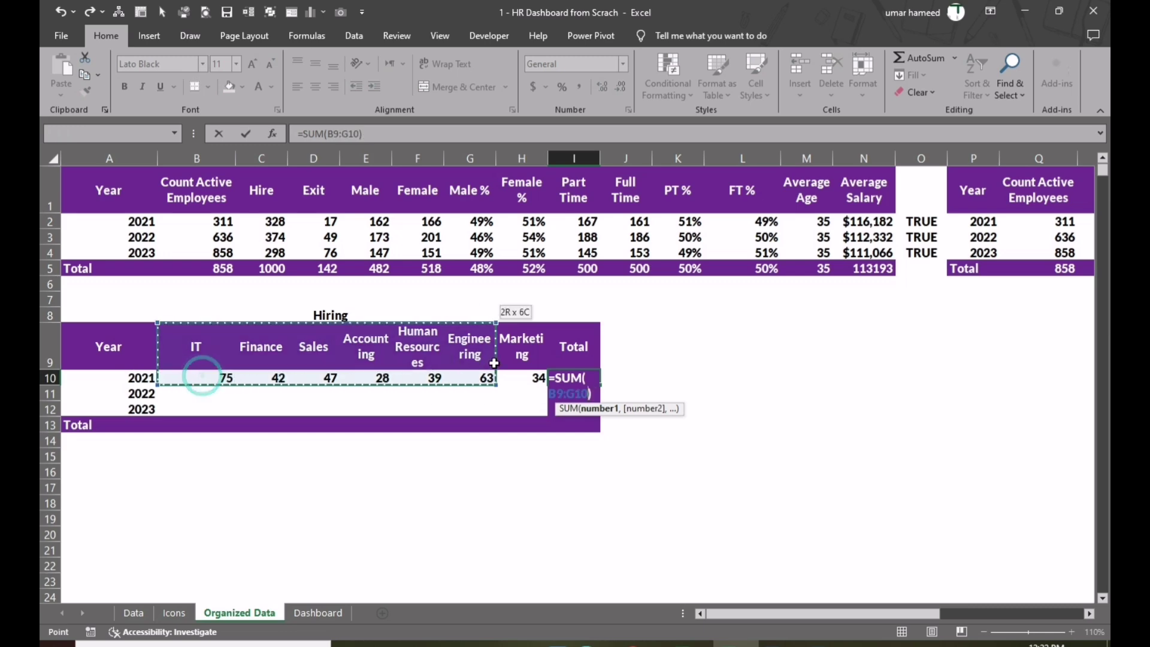
key(Tab)
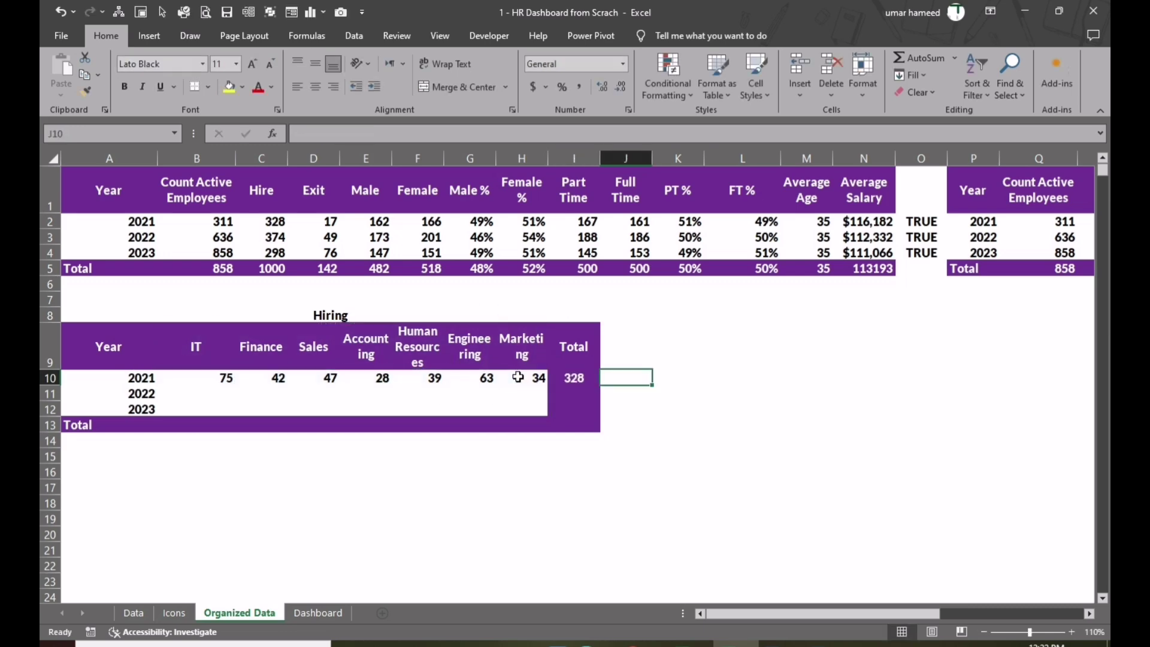
click(575, 379)
click(275, 222)
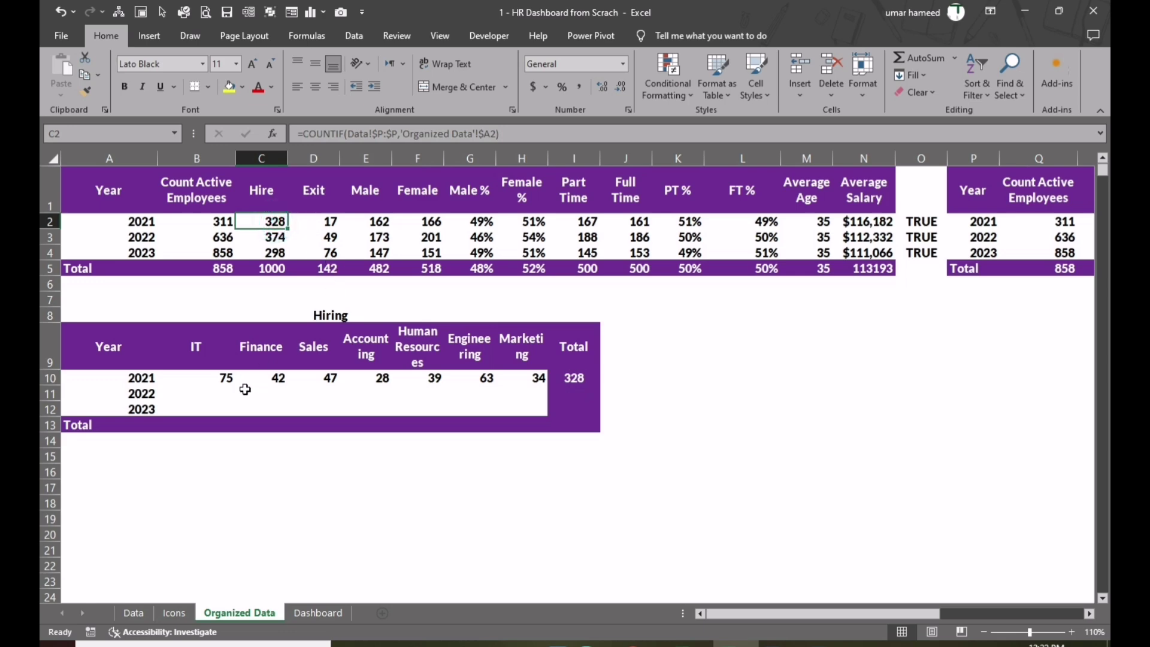
Fill the B10 count formula throughout B10:H12 and the I10 sum formula down to I13
click(225, 378)
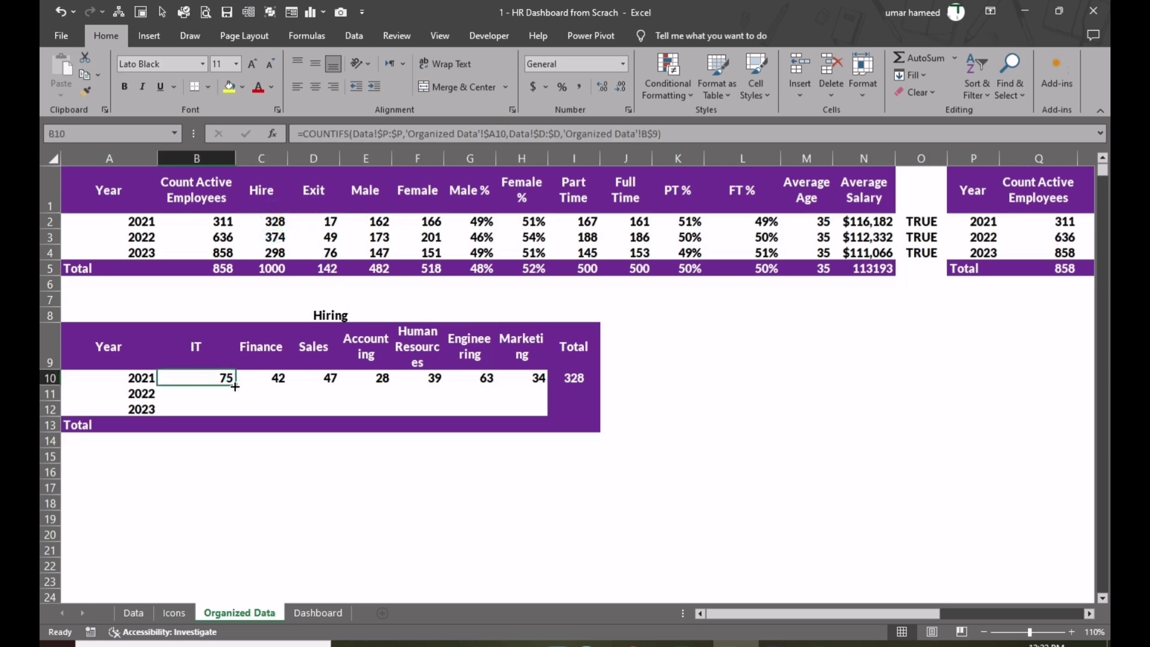
drag(235, 386, 545, 413)
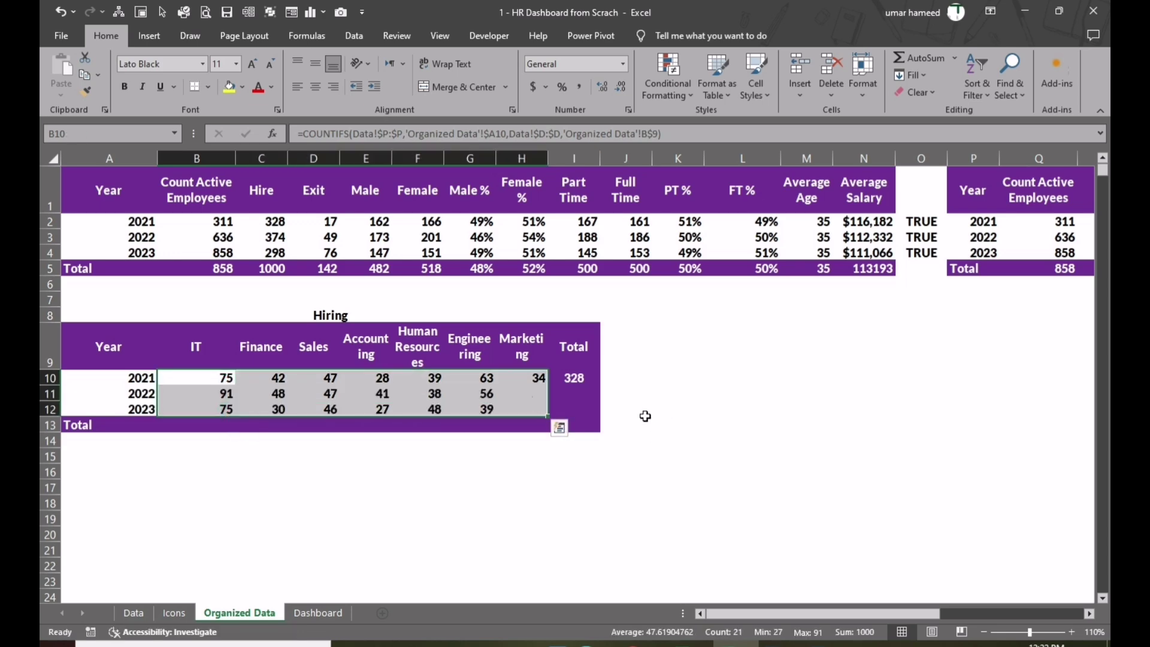
click(574, 377)
drag(600, 388, 593, 429)
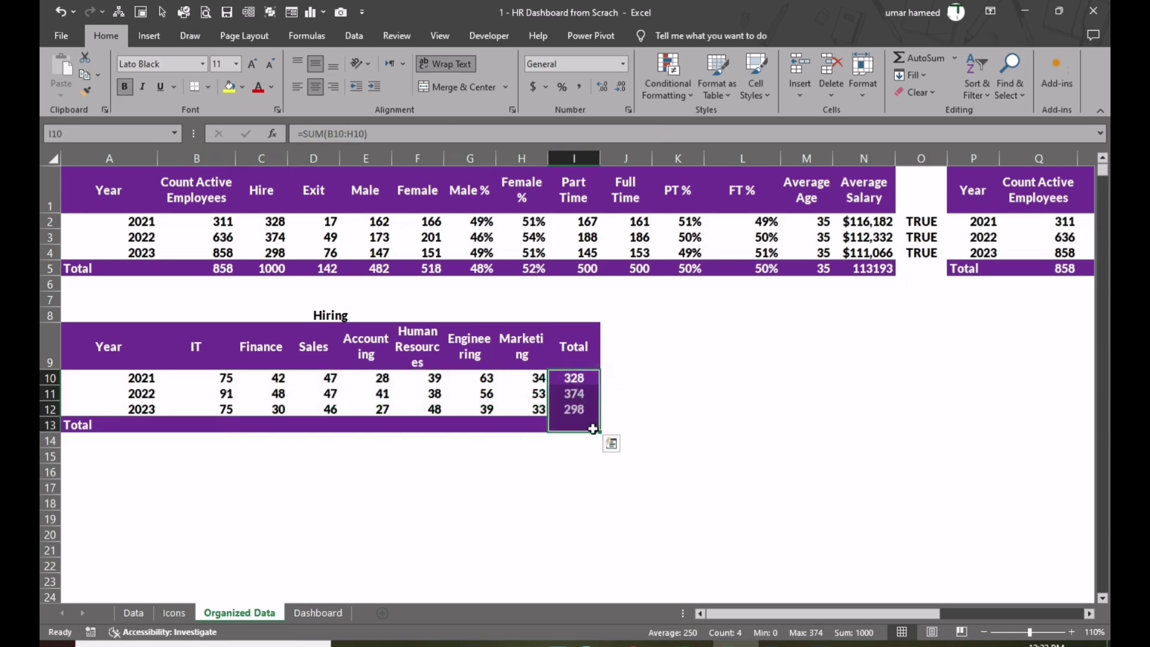
Sum the IT hires in B13 with =SUM(B10:B12), apply the formula across B13:H13, and check the grand total in I13
click(191, 426)
key(alt+equal)
key(ctrl+Return)
key(shift+Right)
key(shift+Right)
key(shift+Right)
key(shift+Right)
key(shift+Right)
key(shift+Right)
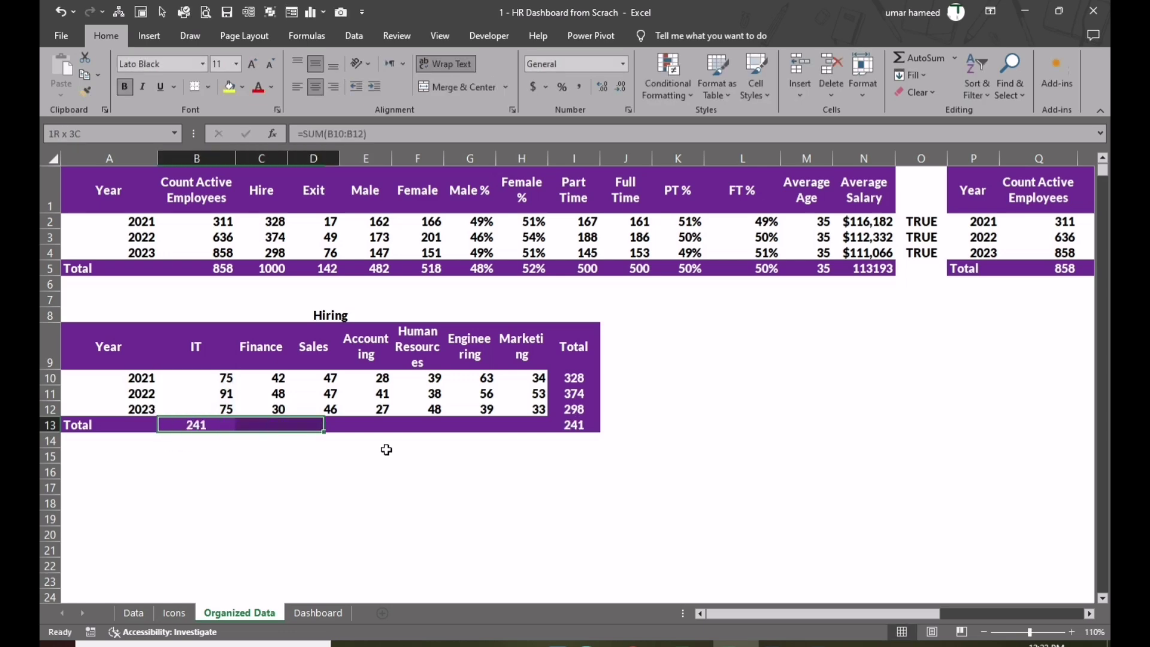
key(F2)
key(ctrl+Return)
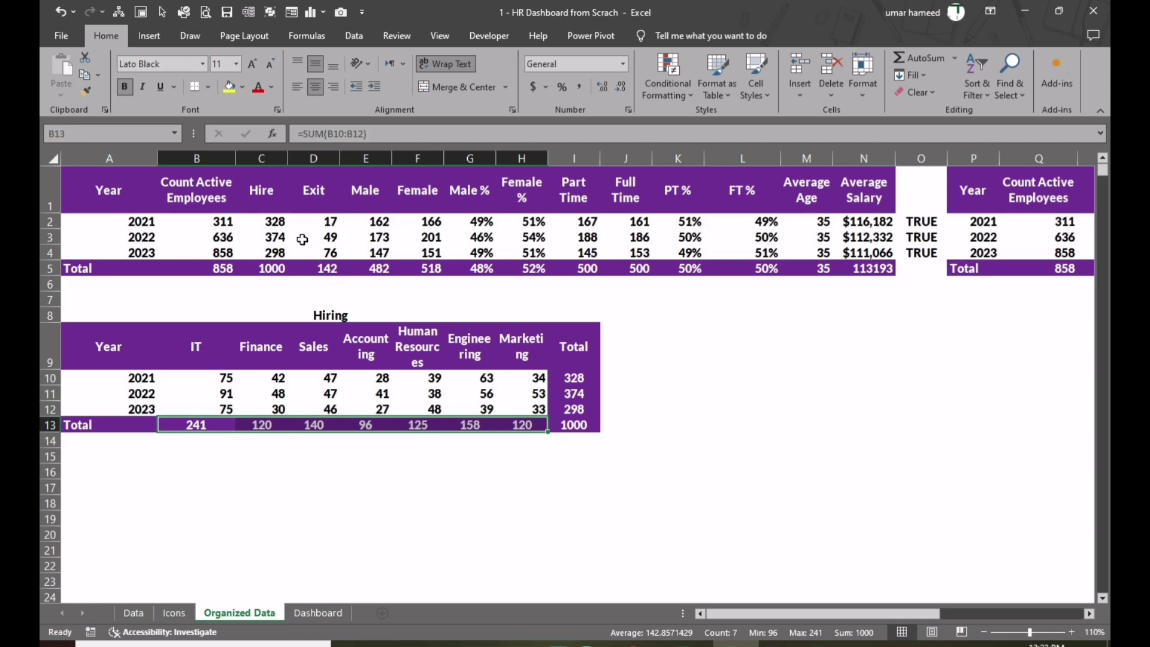
click(574, 425)
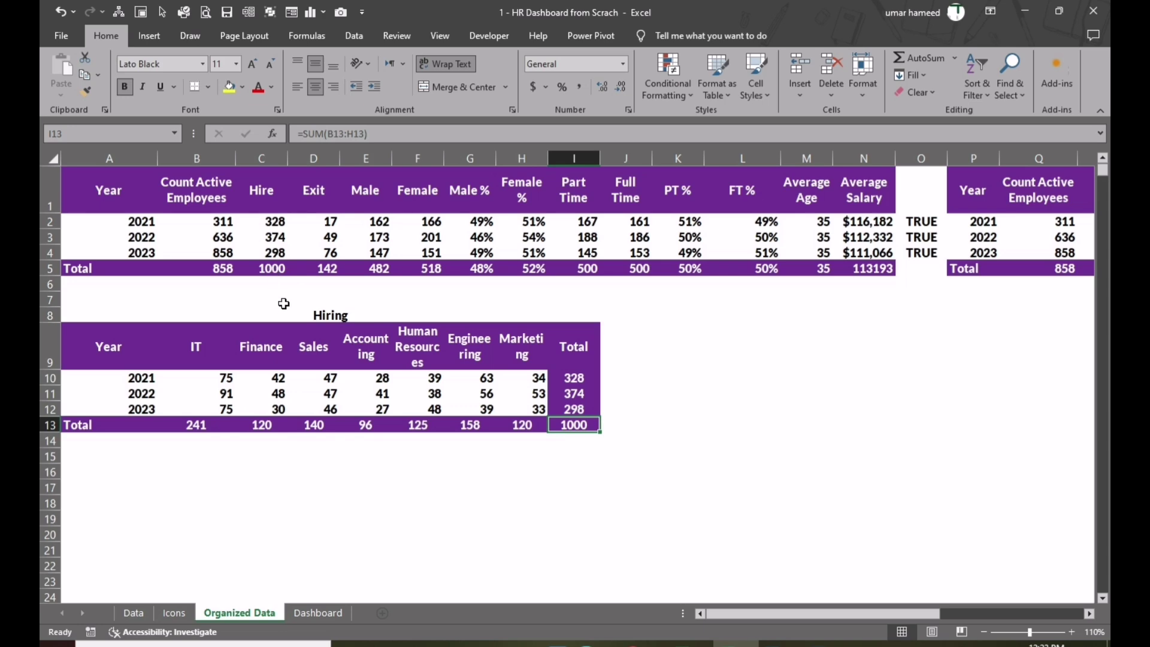
Copy the whole Hiring table, A8:I13, and paste the duplicate starting at A16
click(293, 320)
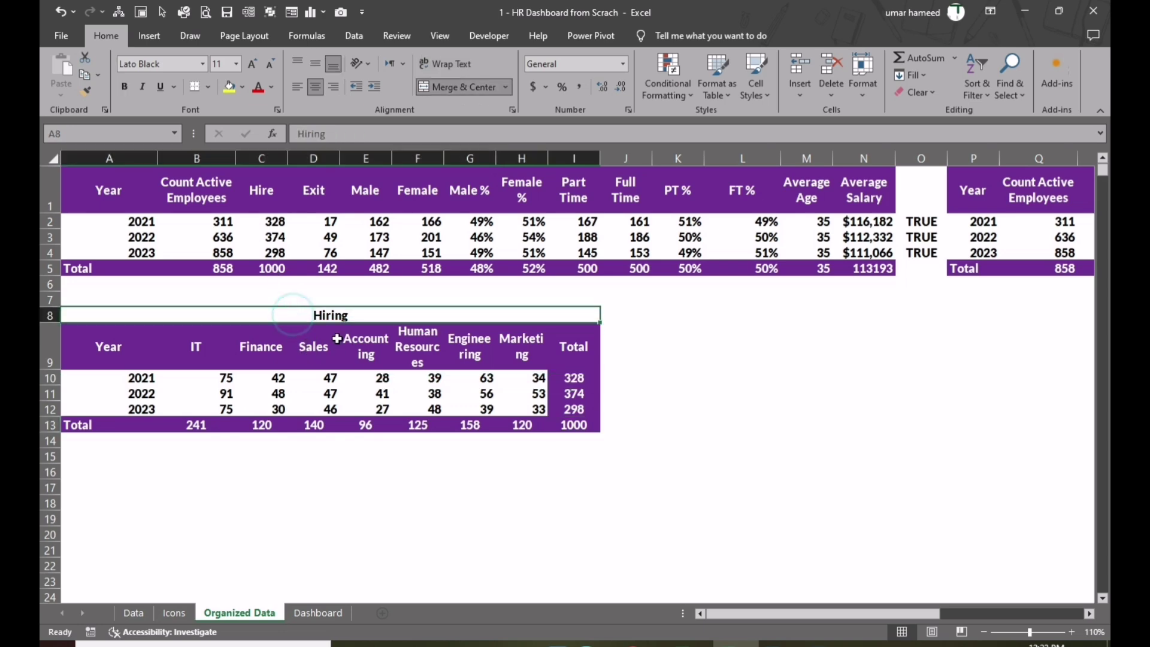
drag(283, 315, 288, 417)
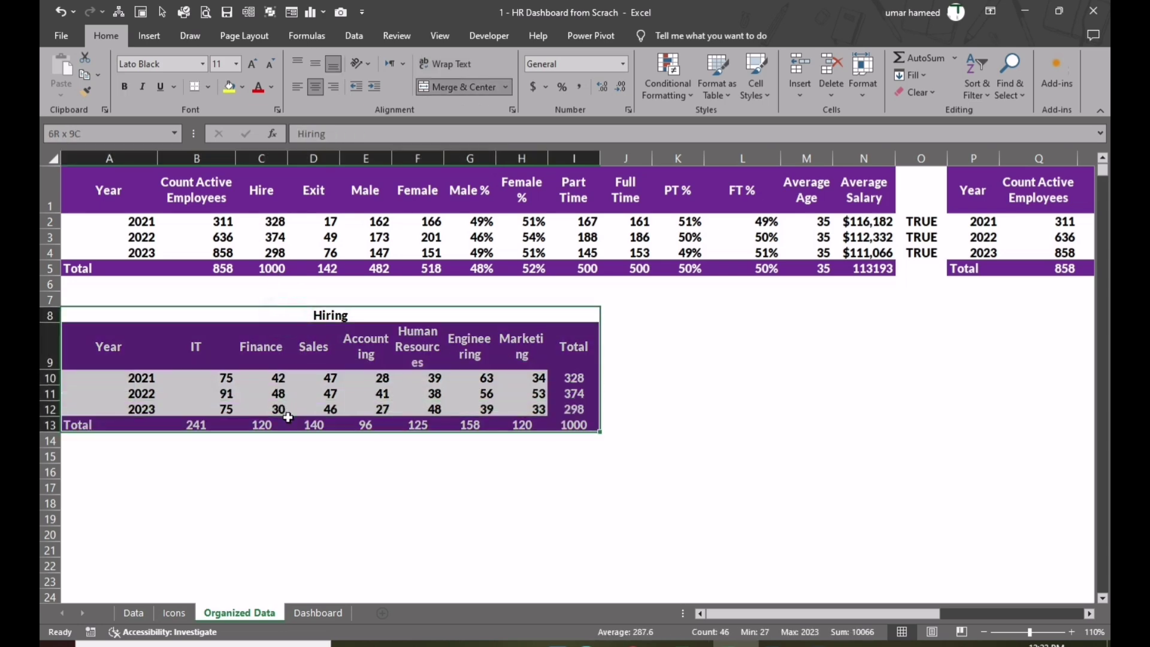
key(ctrl+c)
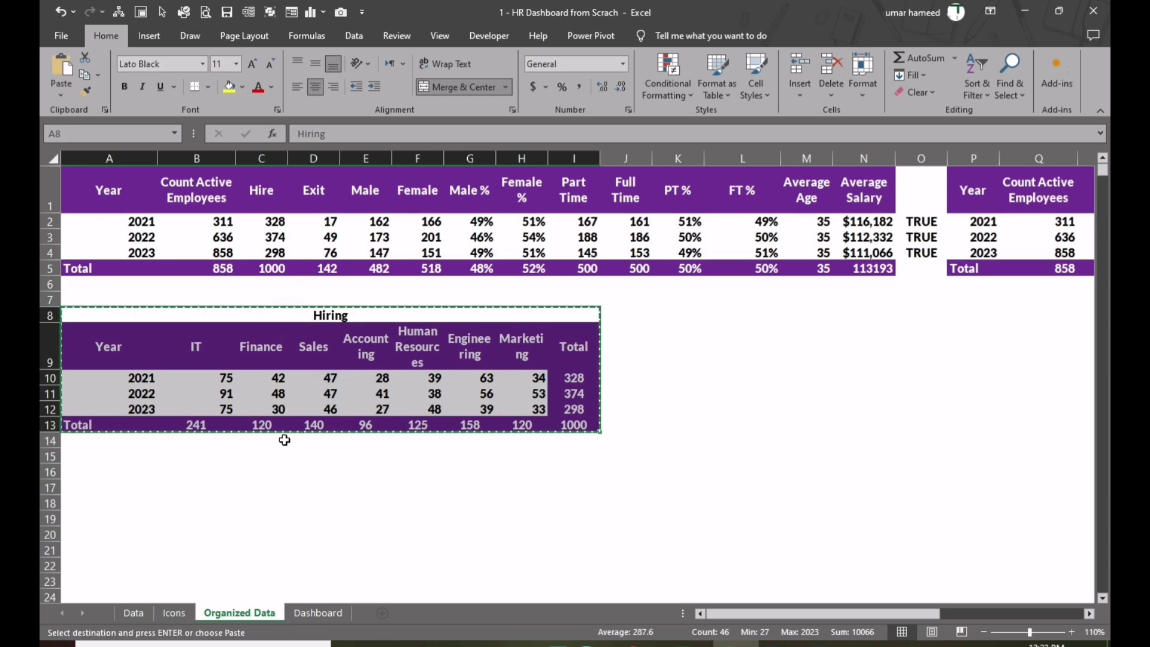
click(75, 471)
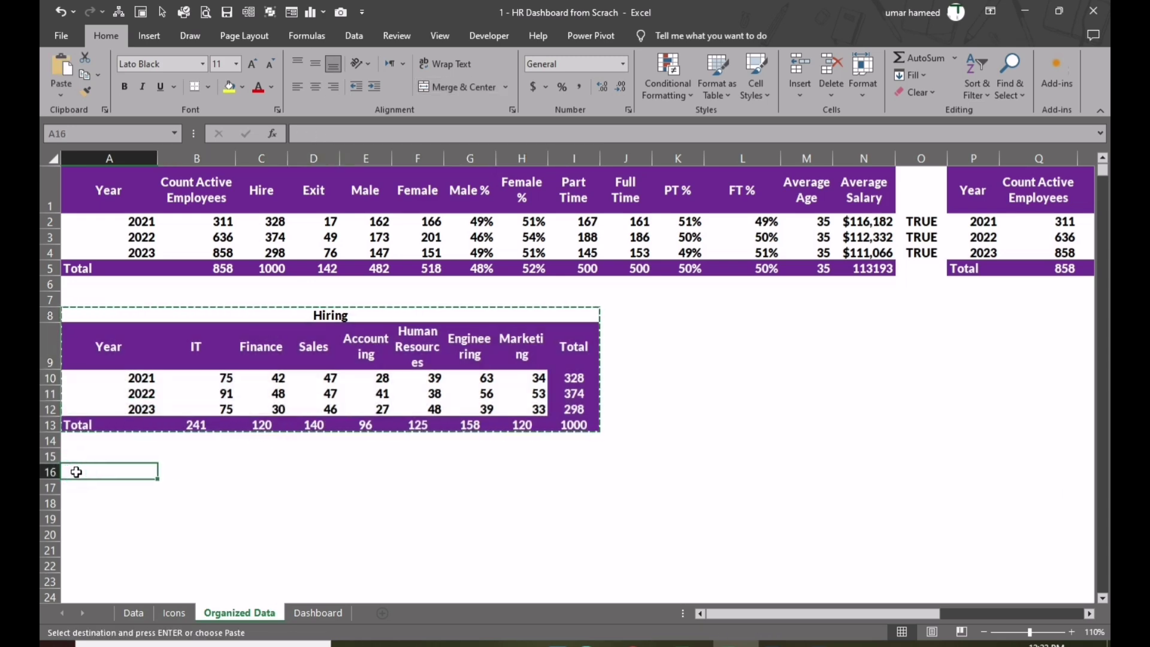
key(ctrl+v)
Change the duplicated table's title in row 16 to Exit
double_click(304, 478)
click(362, 473)
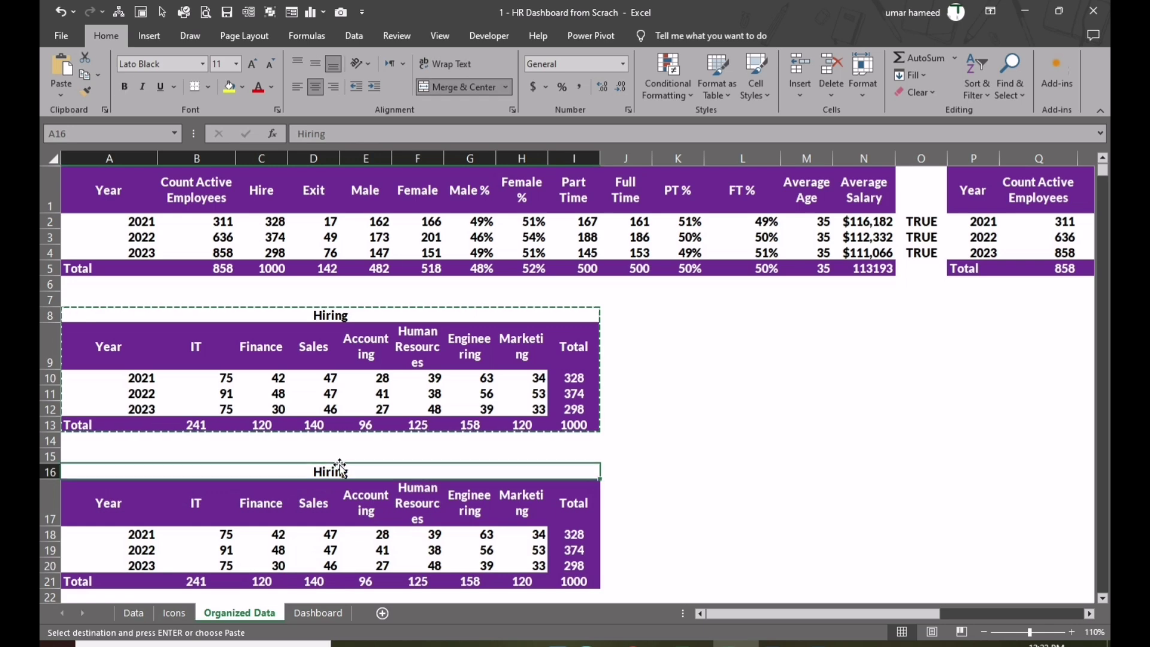
double_click(361, 471)
double_click(360, 471)
text(Exit)
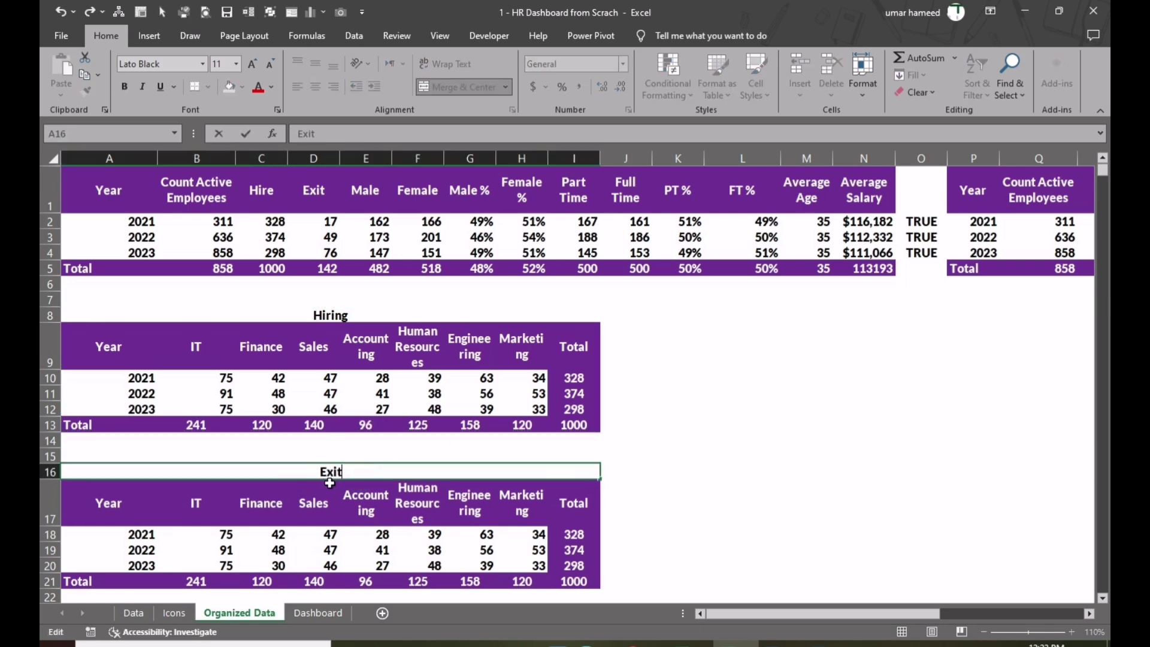
key(Tab)
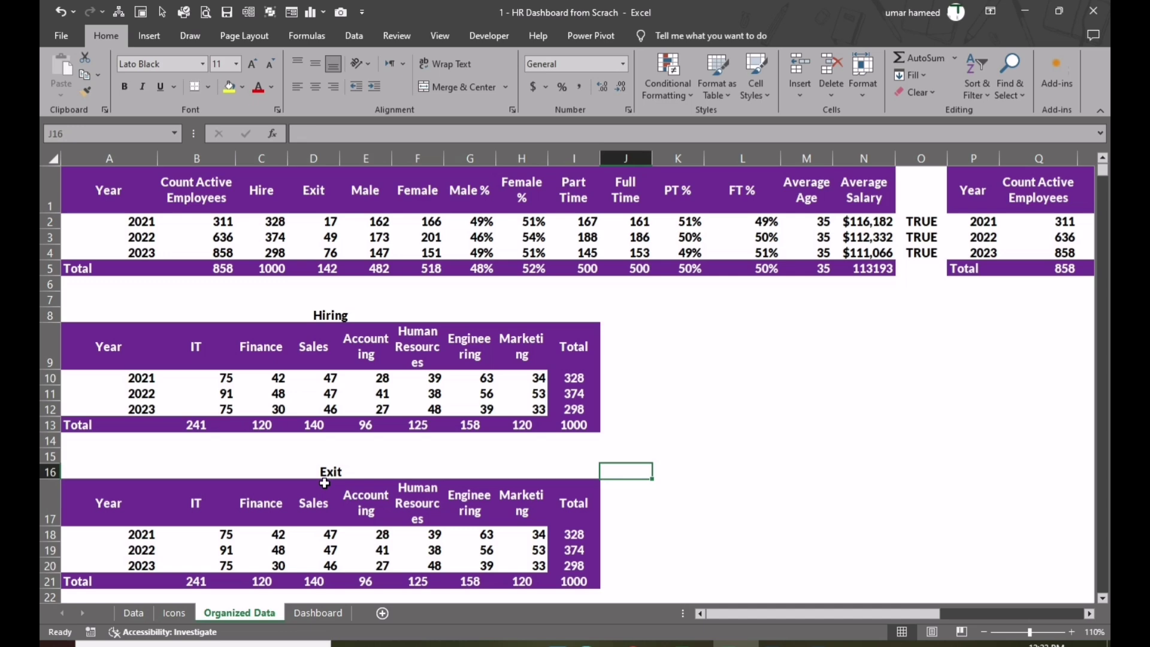
Change the first criteria range of the B18 formula in the Exit table to the Data sheet's Exit Year column, $Q:$Q
click(195, 534)
scroll(198, 531, down, 1)
scroll(197, 531, down, 2)
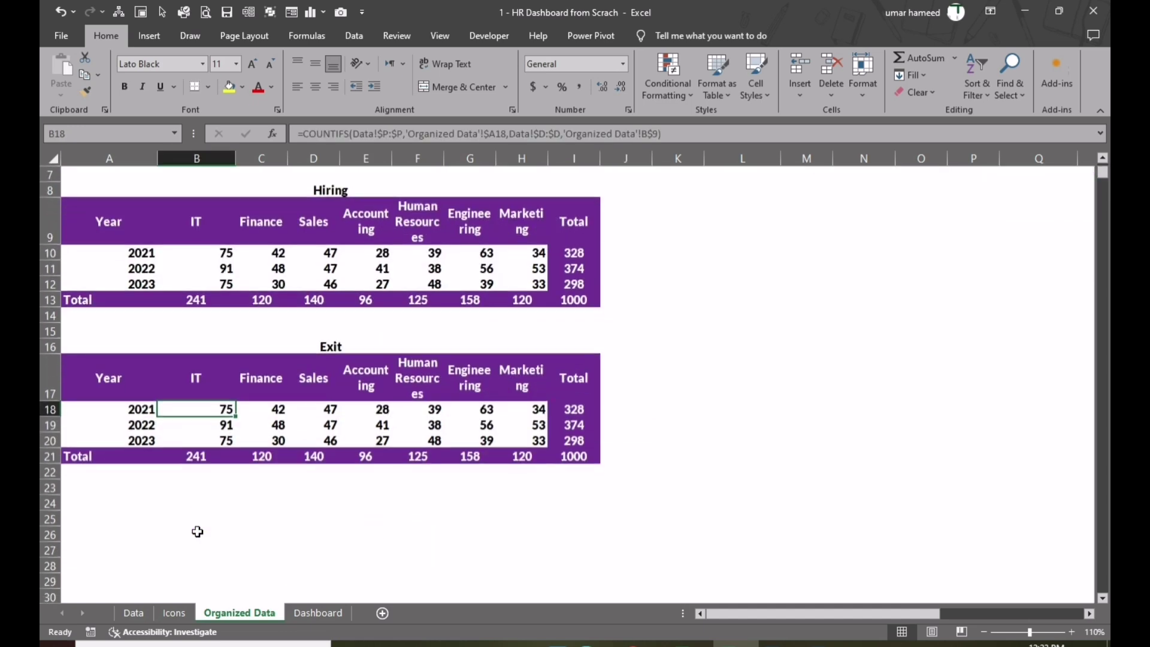
double_click(211, 413)
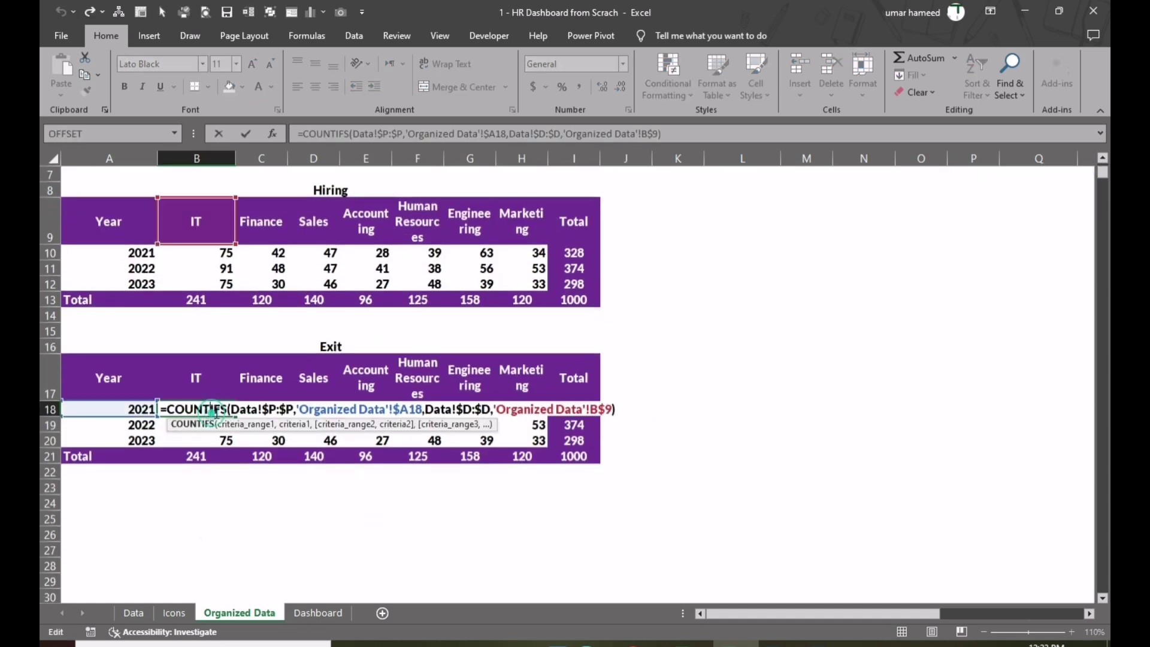
click(270, 411)
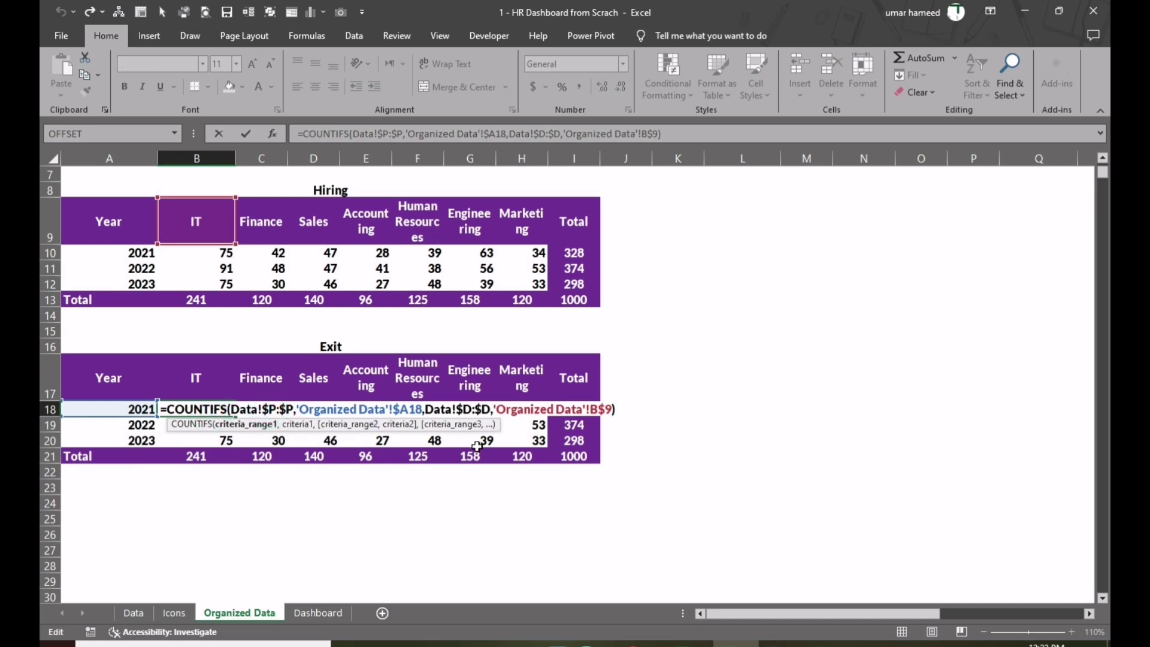
text(Q)
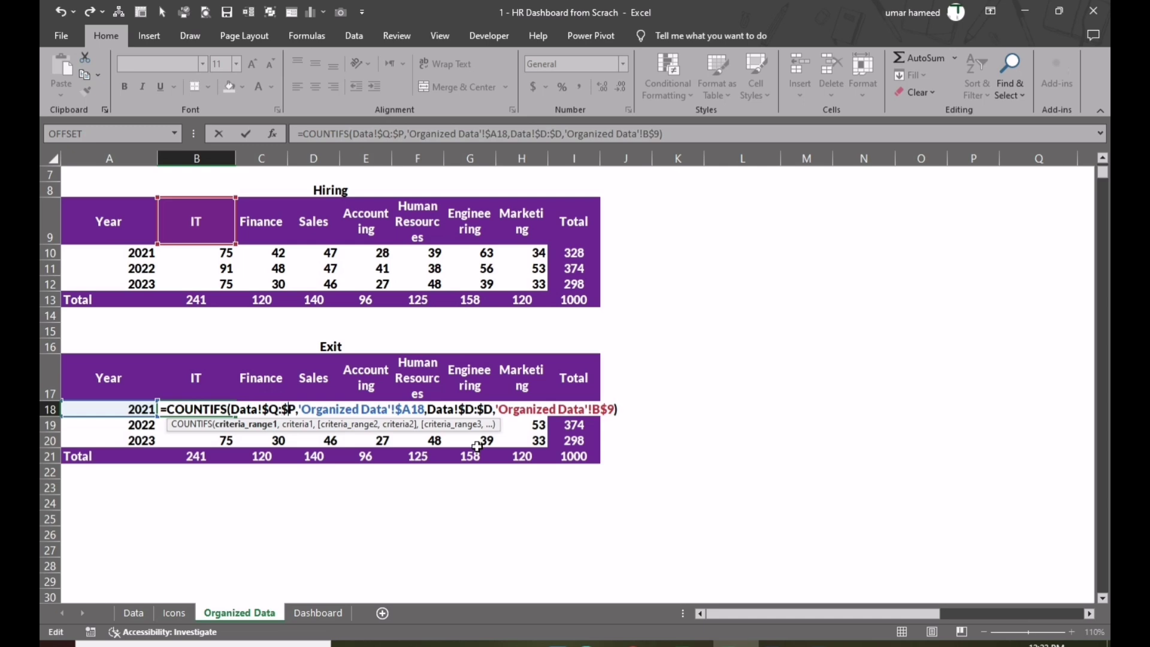
key(BackSpace)
text(Q)
key(Tab)
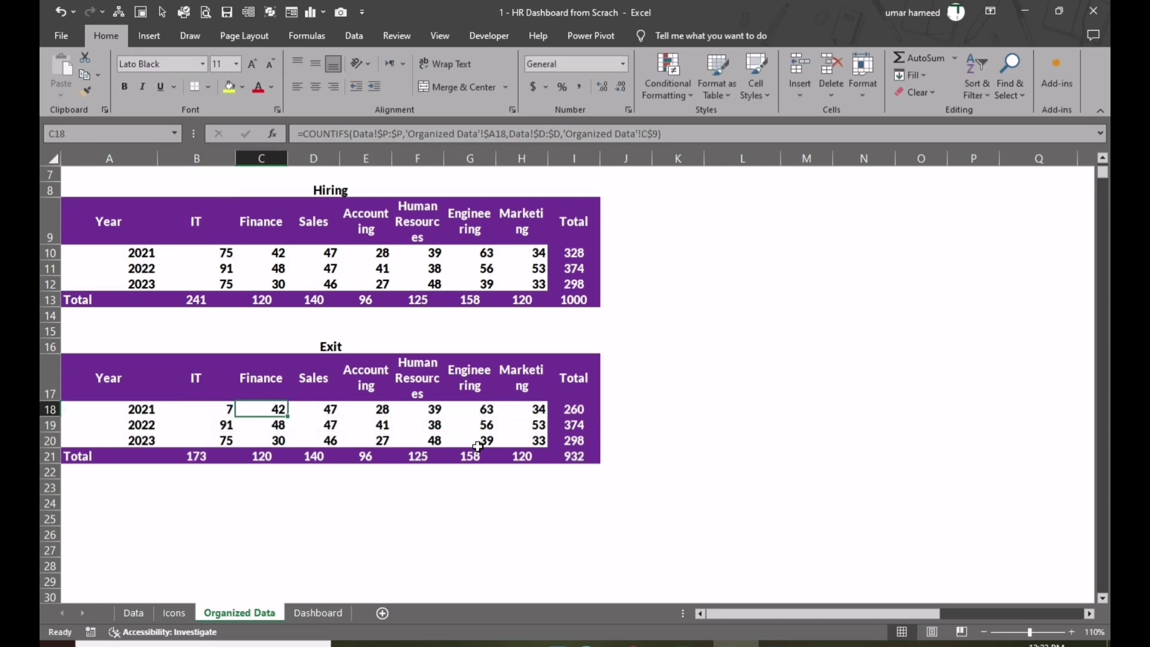
Fill the B18 exit count formula throughout B18:H20 and compare the grand total in I21 with the Exit total in D5
click(233, 409)
drag(235, 415, 546, 447)
click(574, 458)
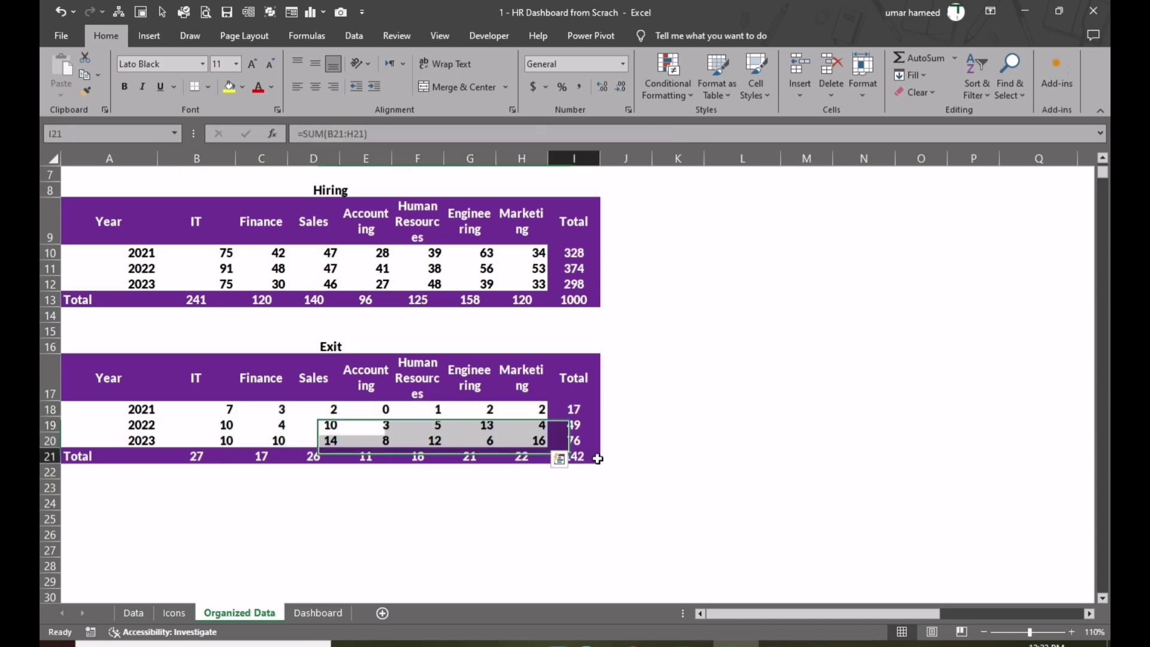
scroll(593, 467, up, 2)
click(327, 267)
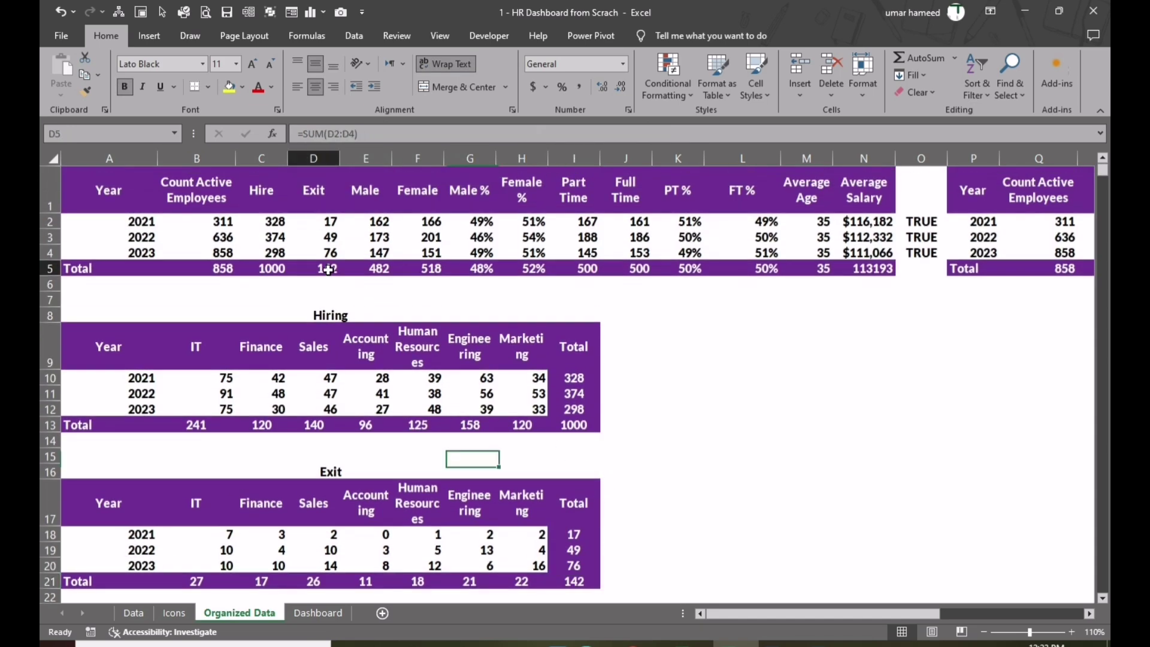
Examine the filtered summary table starting at P1 and the formula in its first year cell, P2
scroll(732, 517, down, 1)
click(974, 180)
drag(889, 613, 1033, 613)
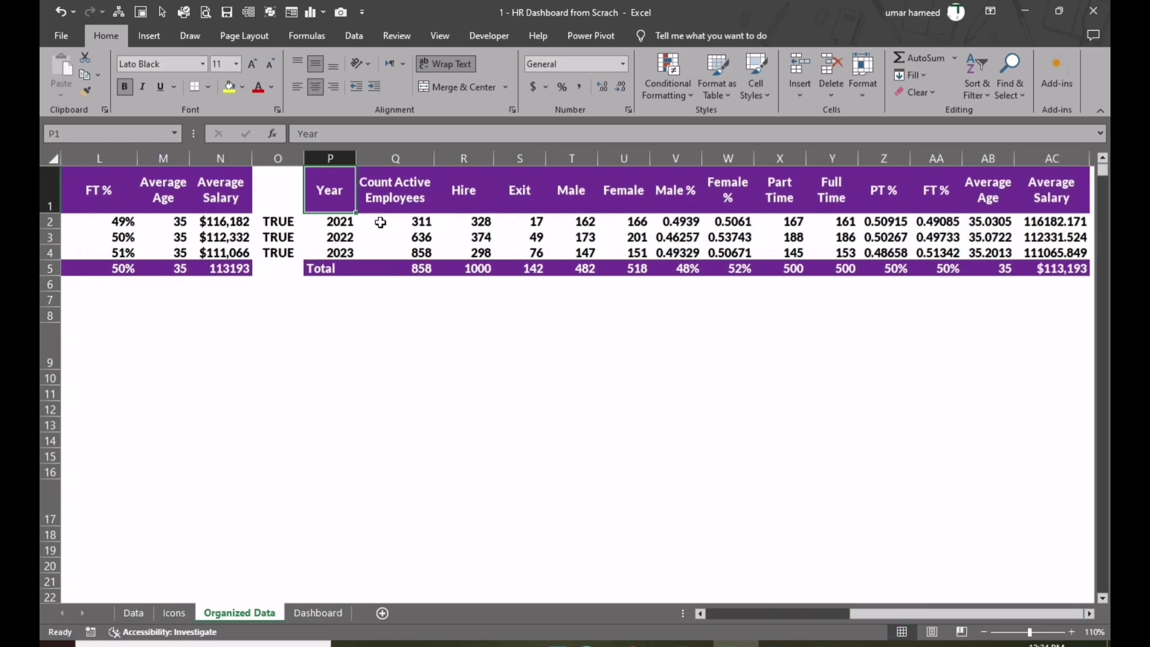
click(333, 222)
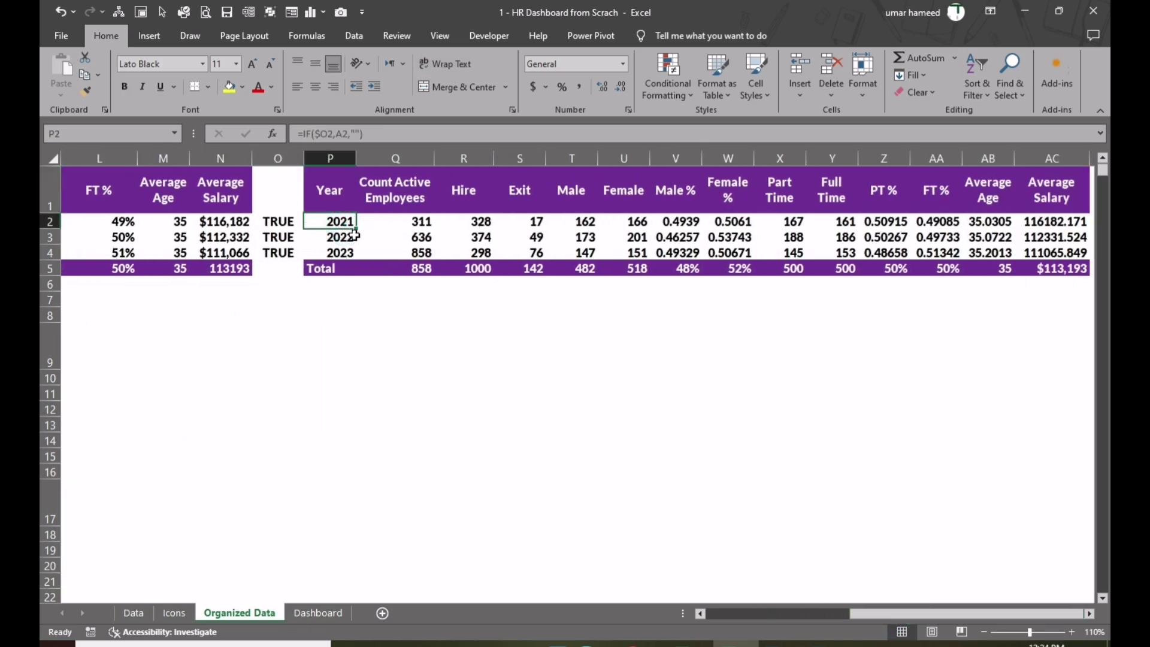
Copy the Hiring and Exit tables in A8:I21 and paste the copy starting at P8
drag(906, 612, 629, 581)
drag(154, 310, 331, 578)
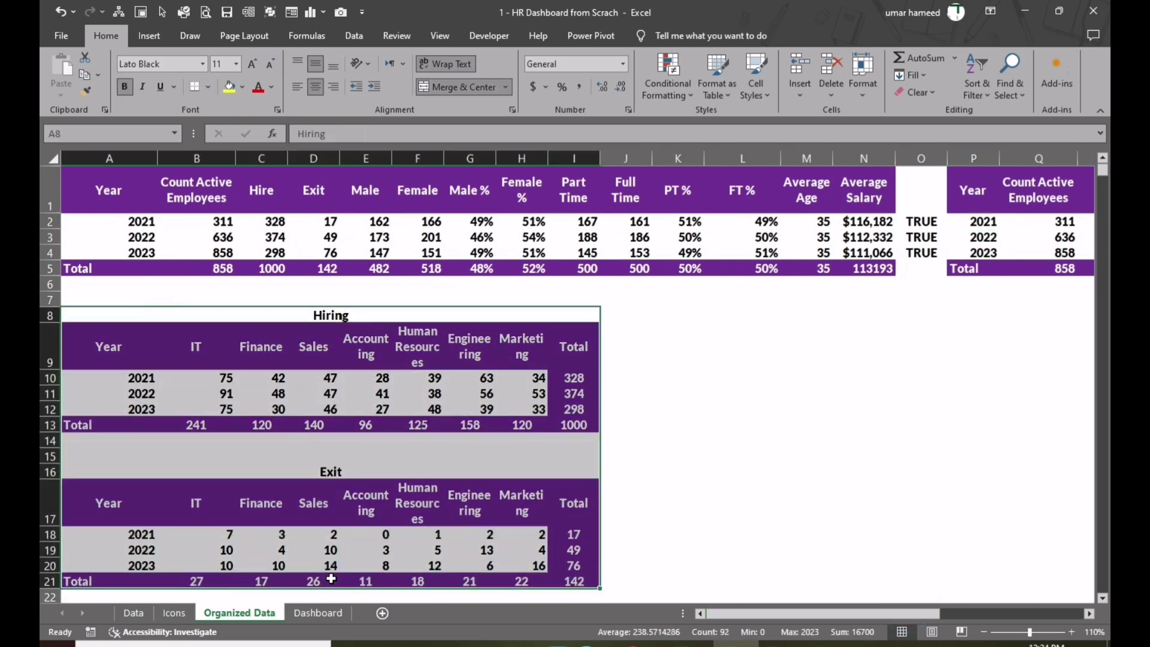
key(ctrl+c)
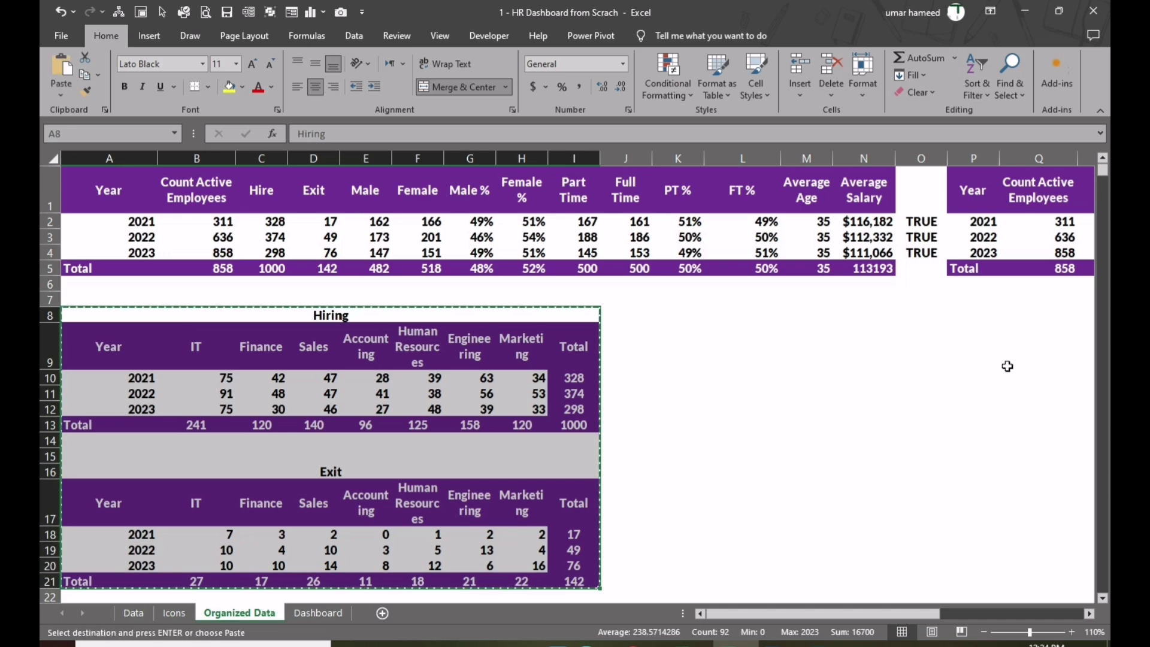
click(929, 314)
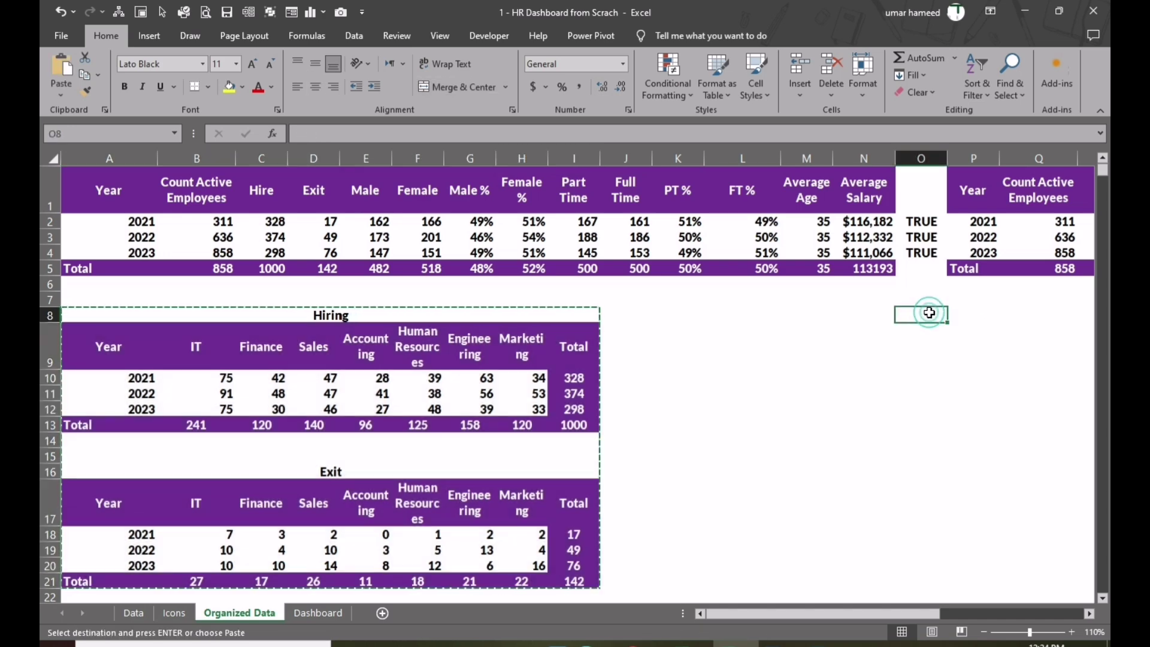
click(961, 301)
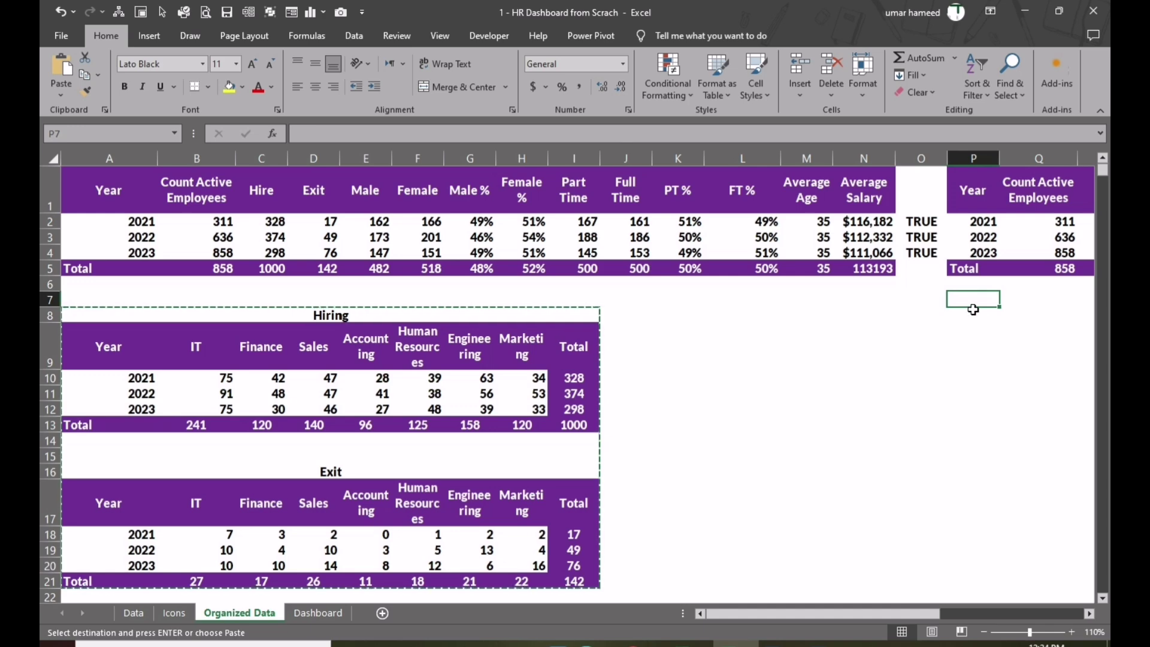
click(969, 311)
key(ctrl+v)
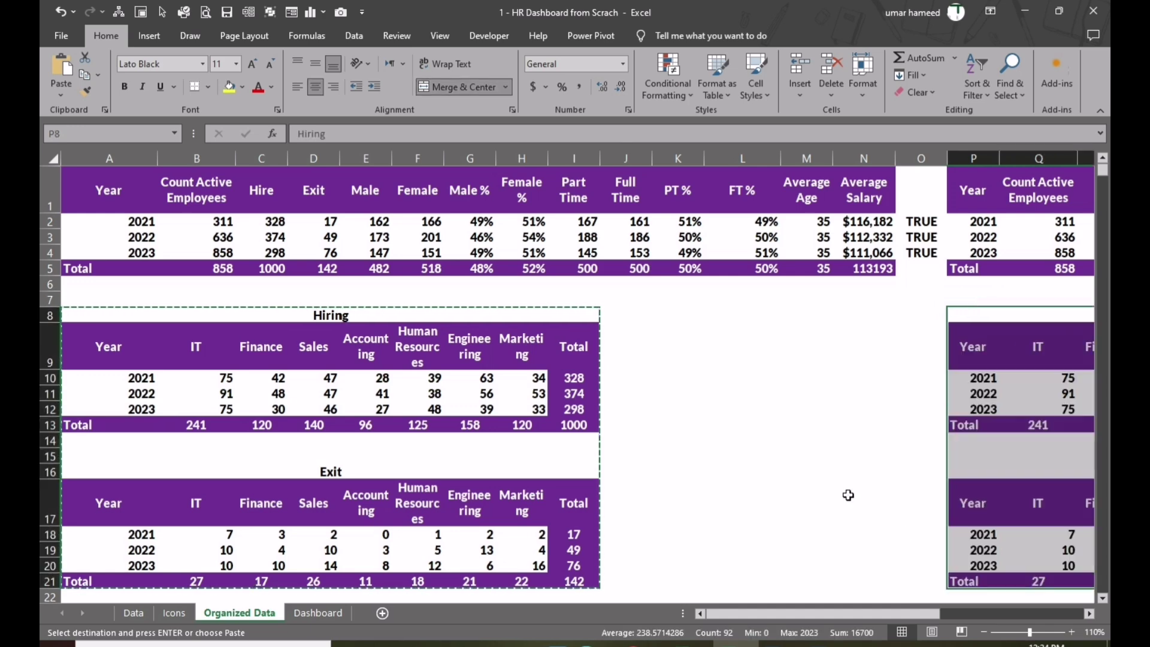
Enter the formula =IF(O2,A10,"") in P10, the first year cell of the copied Hiring table
drag(873, 613, 957, 615)
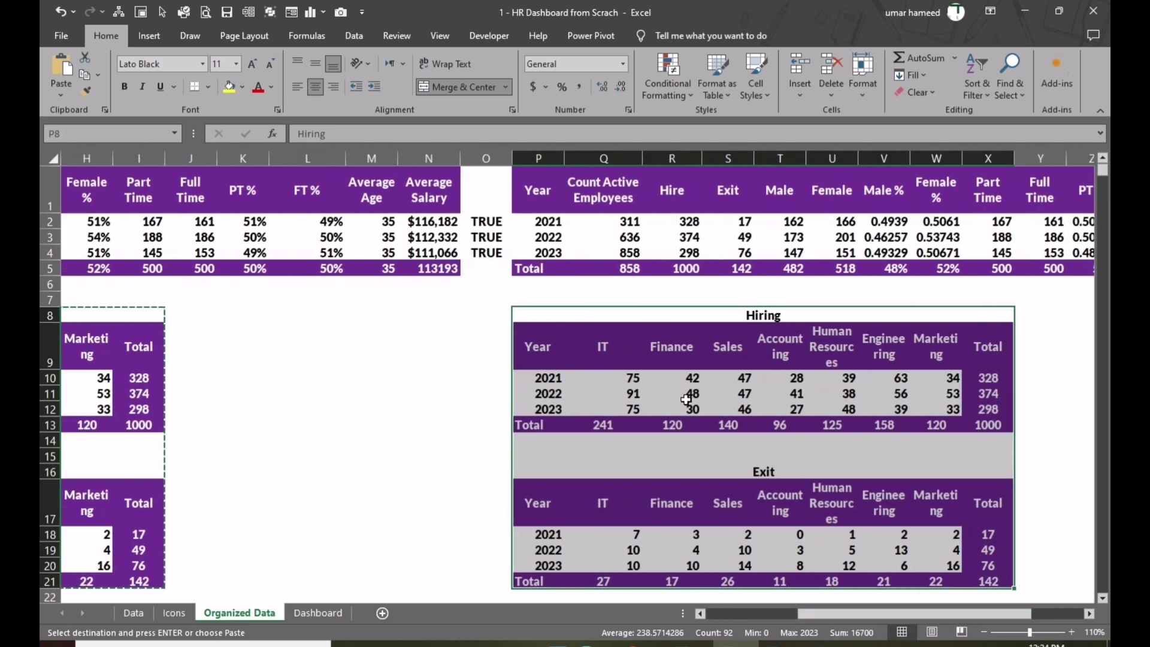
click(565, 380)
key(Escape)
text(=)
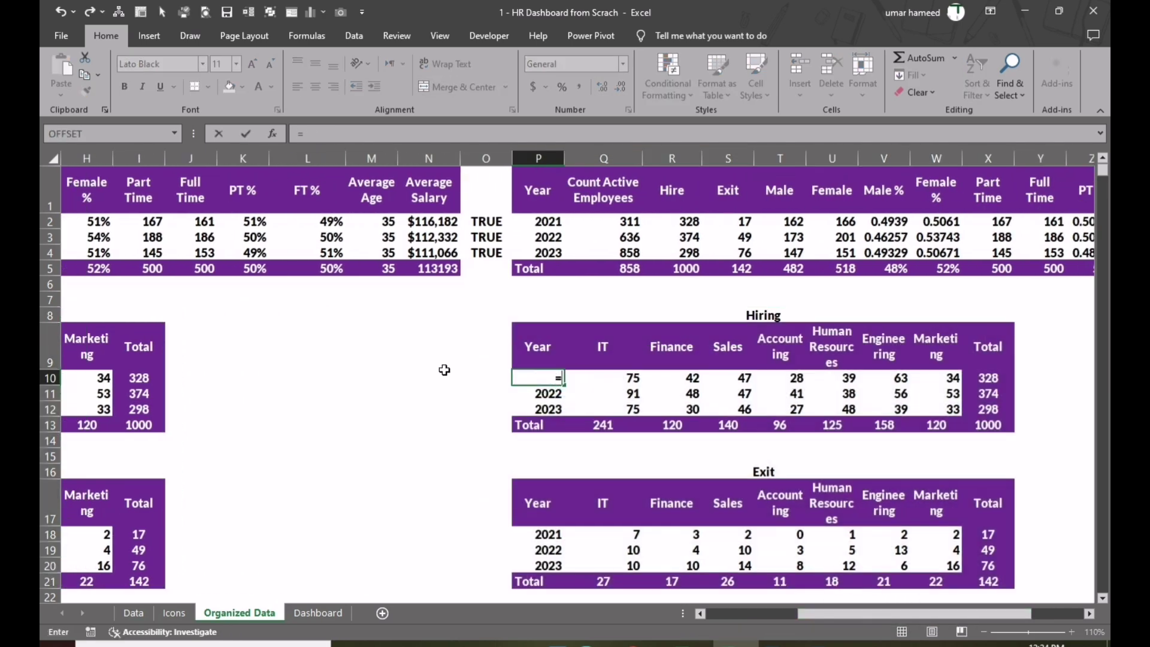
text(IF()
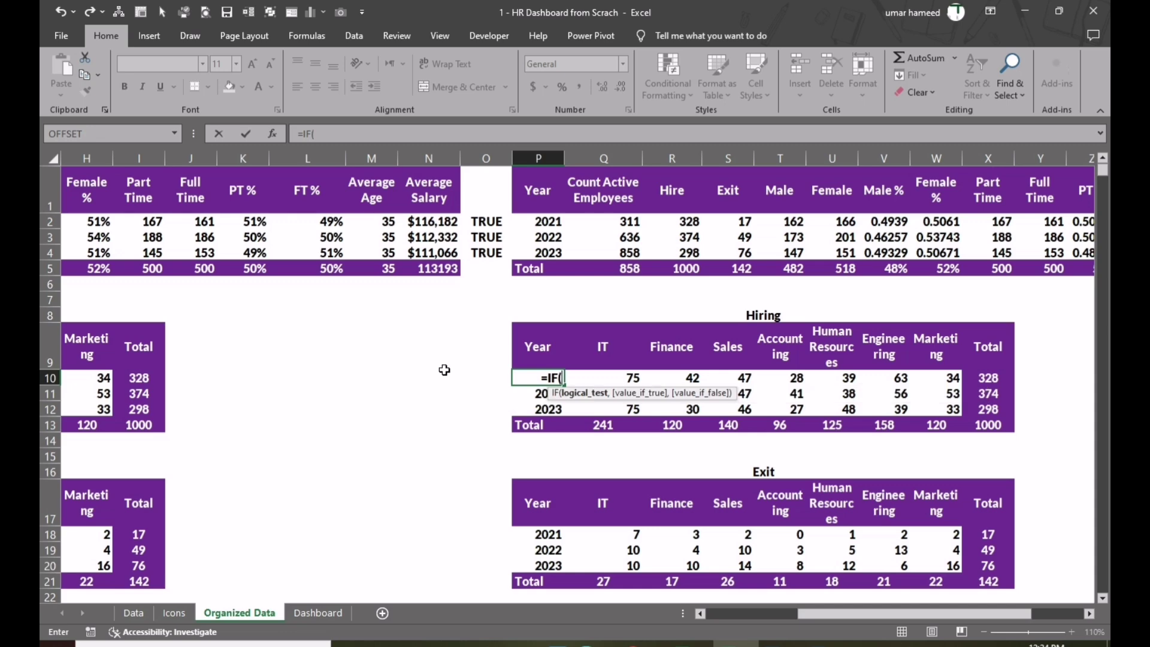
click(494, 225)
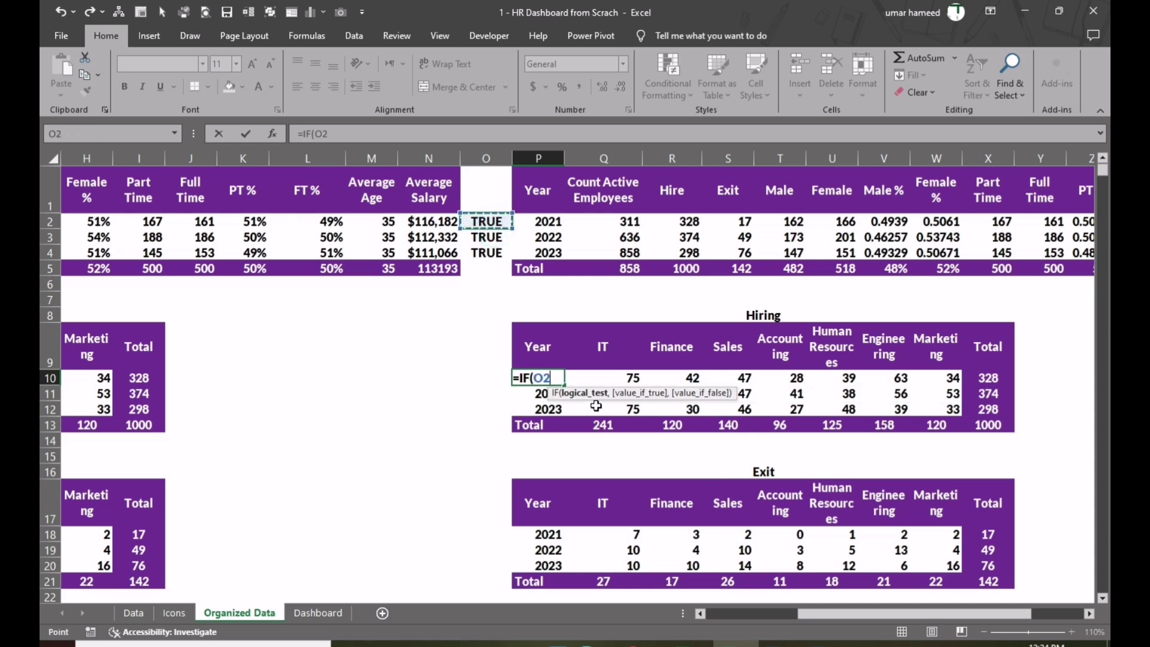
text(,)
drag(821, 613, 683, 620)
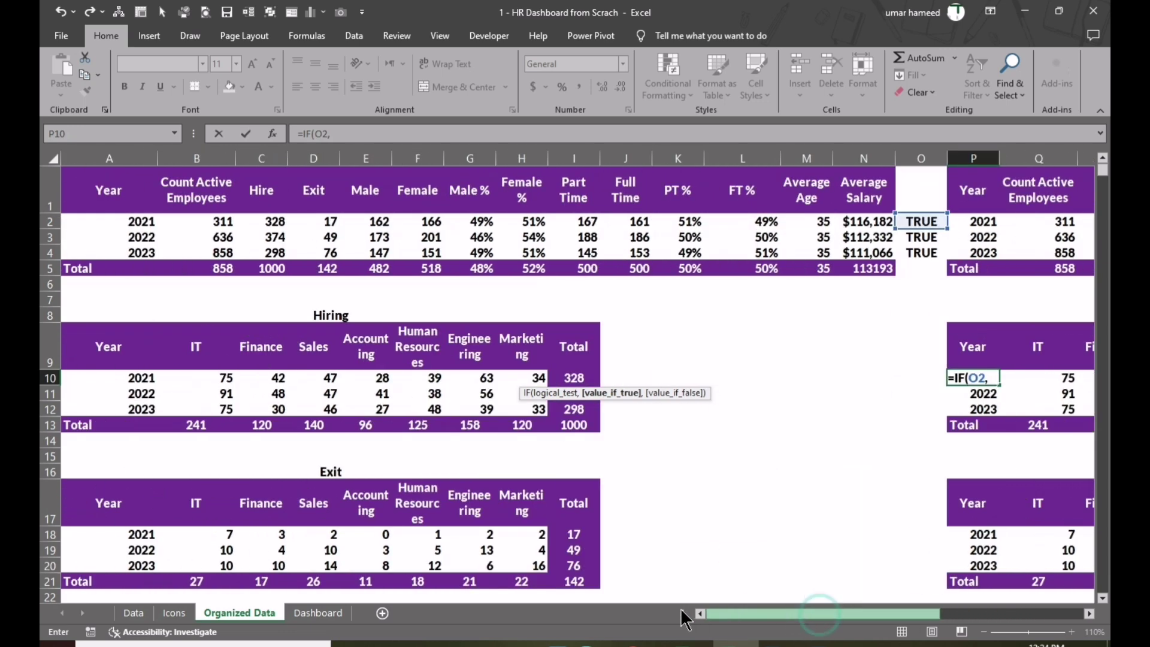
click(158, 381)
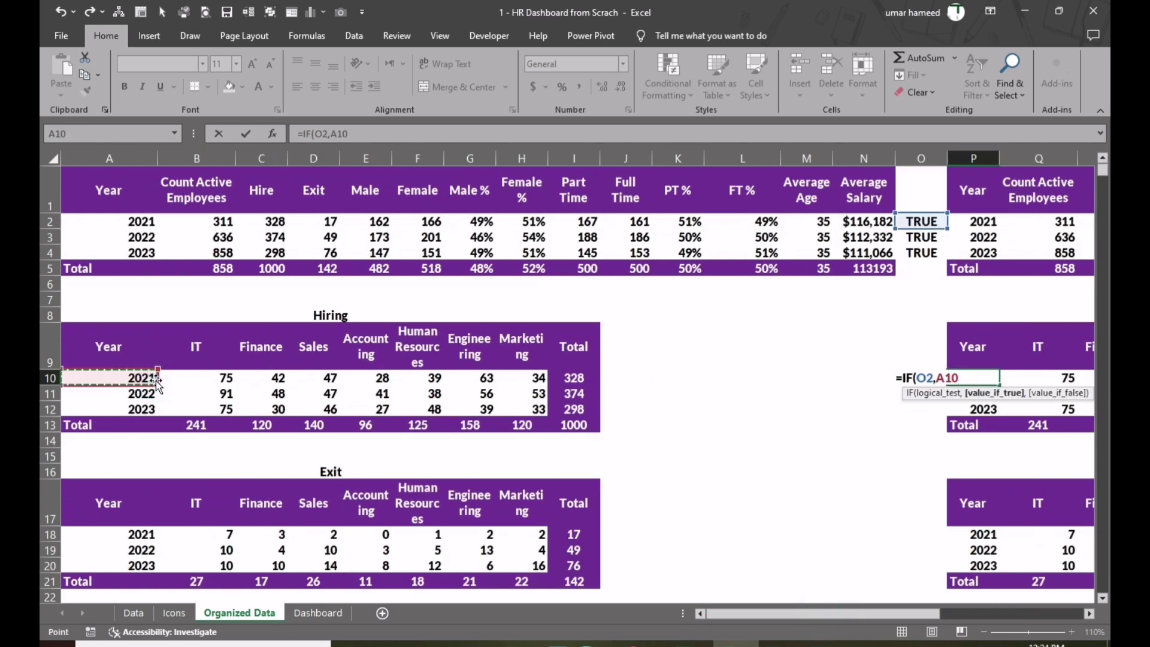
text(,)
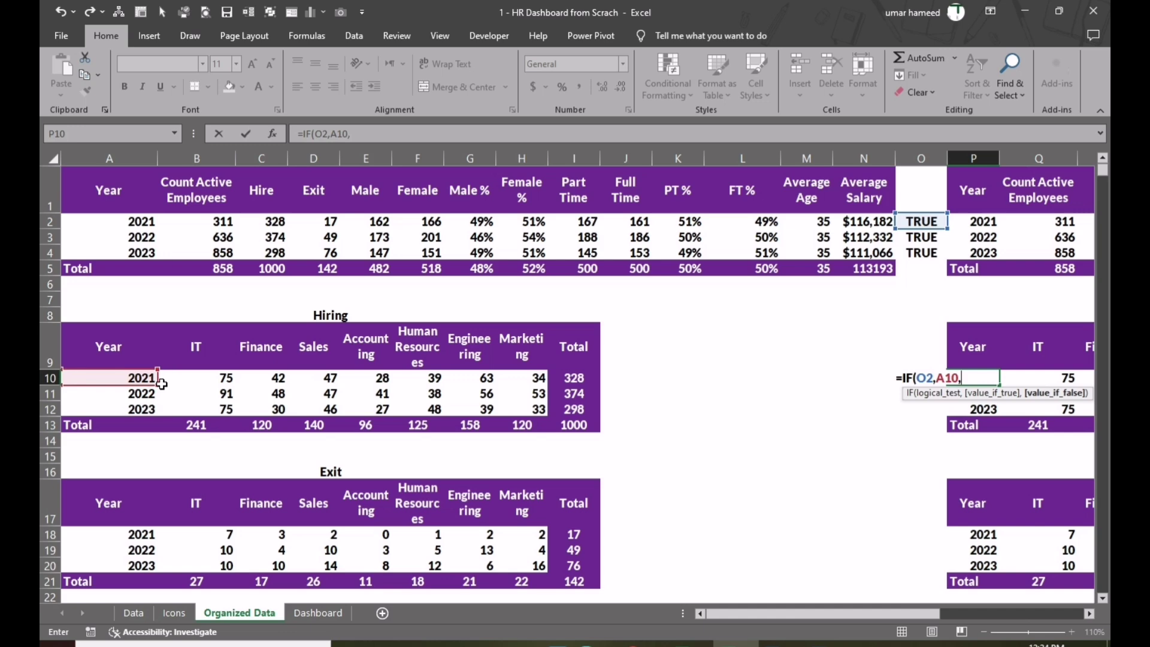
text(""))
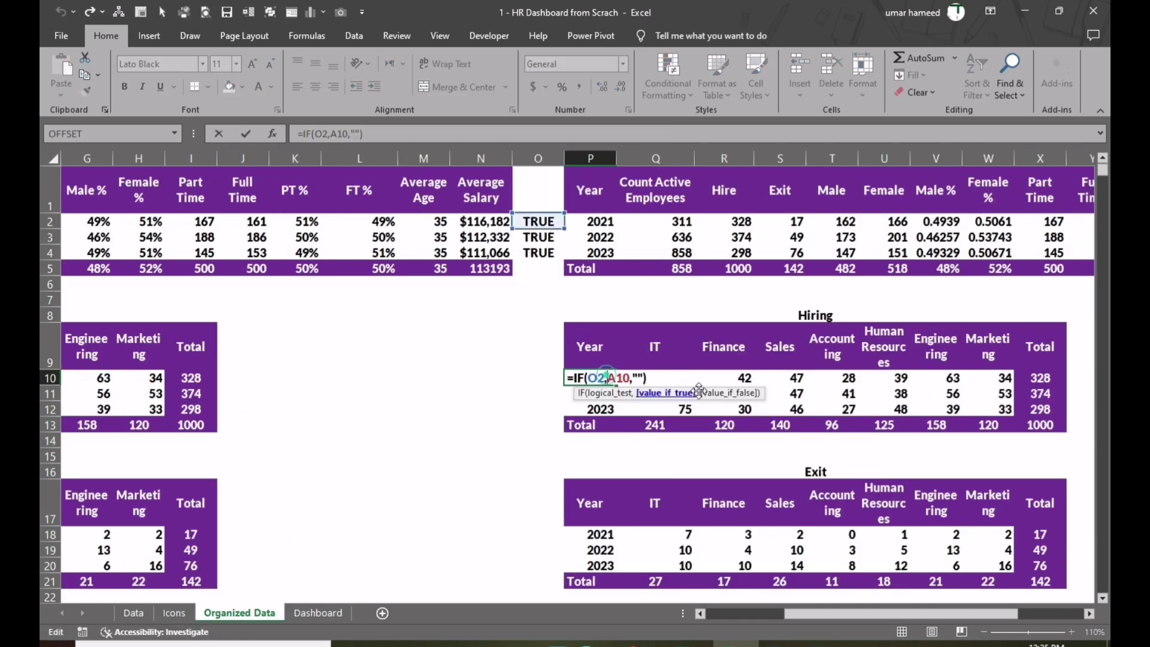
Lock the column of the O2 reference in the P10 formula, making it =IF($O2,A10,"")
key(Left)
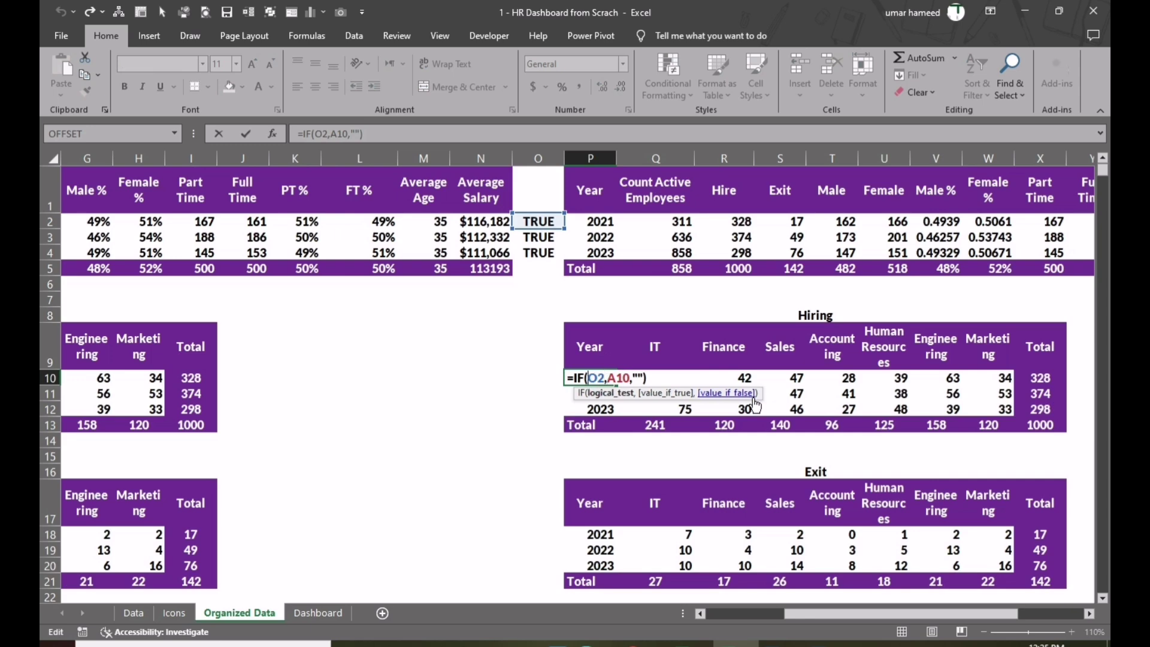
key(F4)
key(F4)
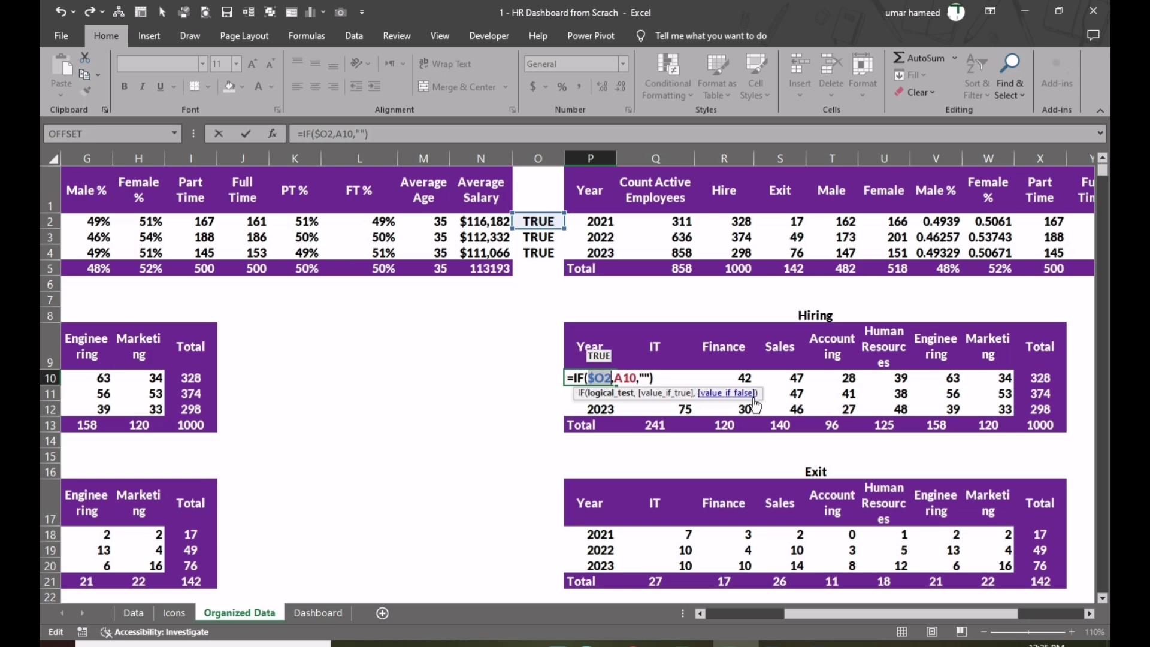
key(ctrl+Return)
Fill the P10 formula throughout the year and department cells P10:W12 of the copied Hiring table
key(shift+Right)
key(shift+Right)
key(shift+Right)
key(shift+Right)
key(shift+Right)
key(shift+Right)
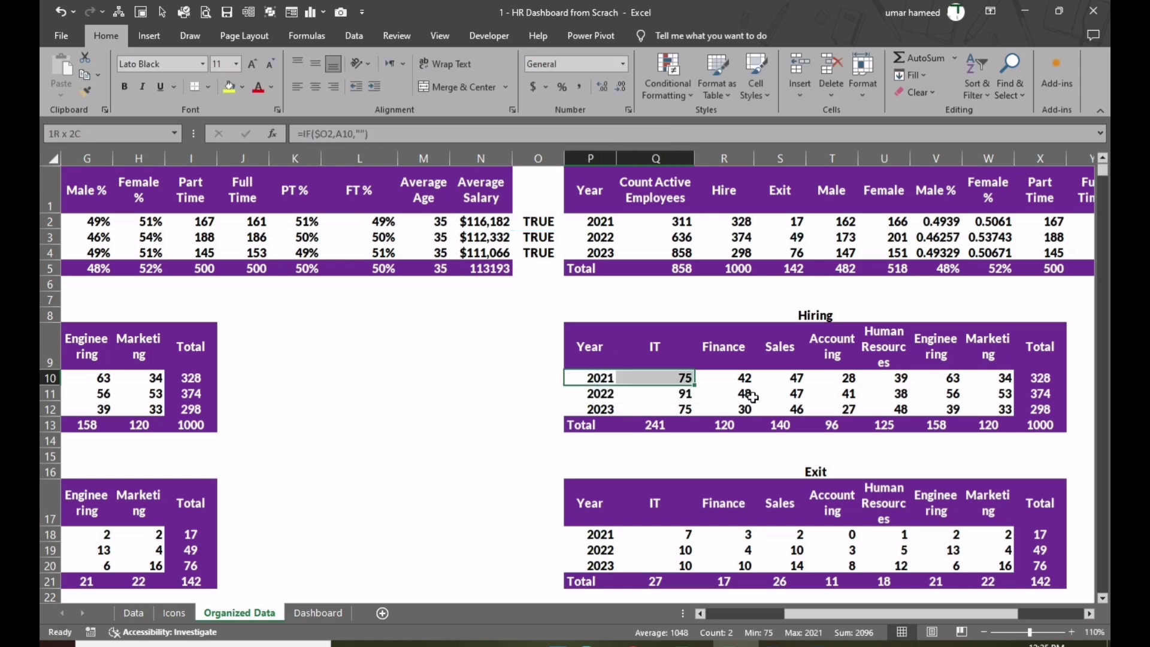
key(shift+Right)
key(shift+Down)
key(shift+Down)
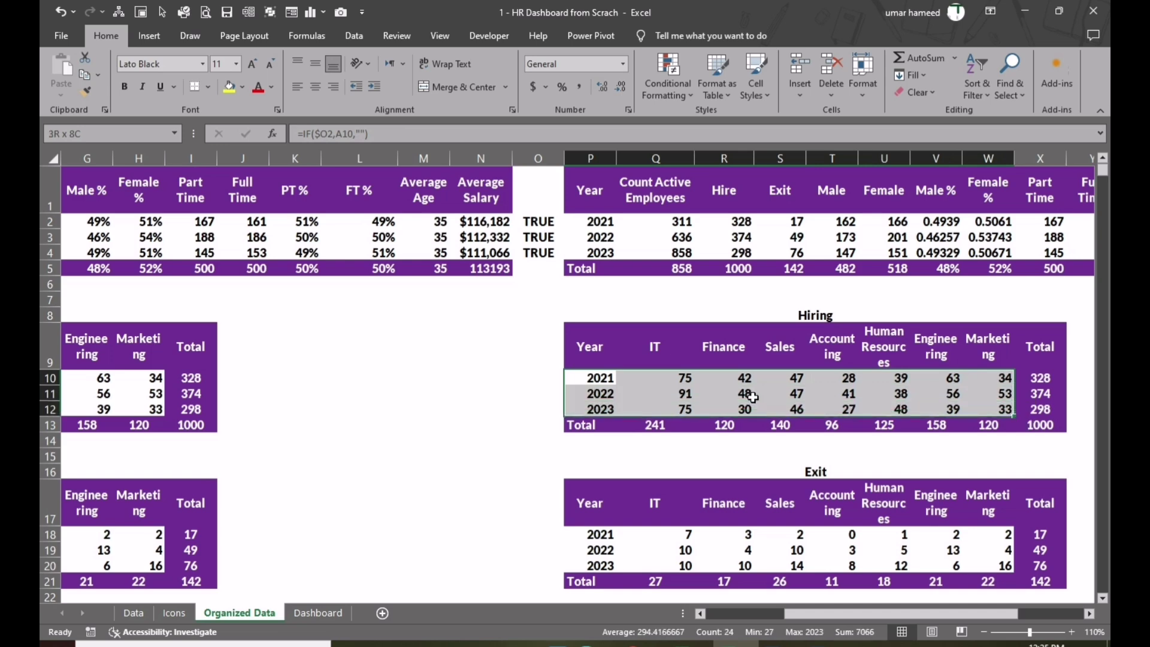
key(F2)
key(ctrl+Return)
Examine the filled formulas in P11, P12 and Q12 for their references to column O and the source Hiring table
key(Down)
key(F2)
key(Return)
key(F2)
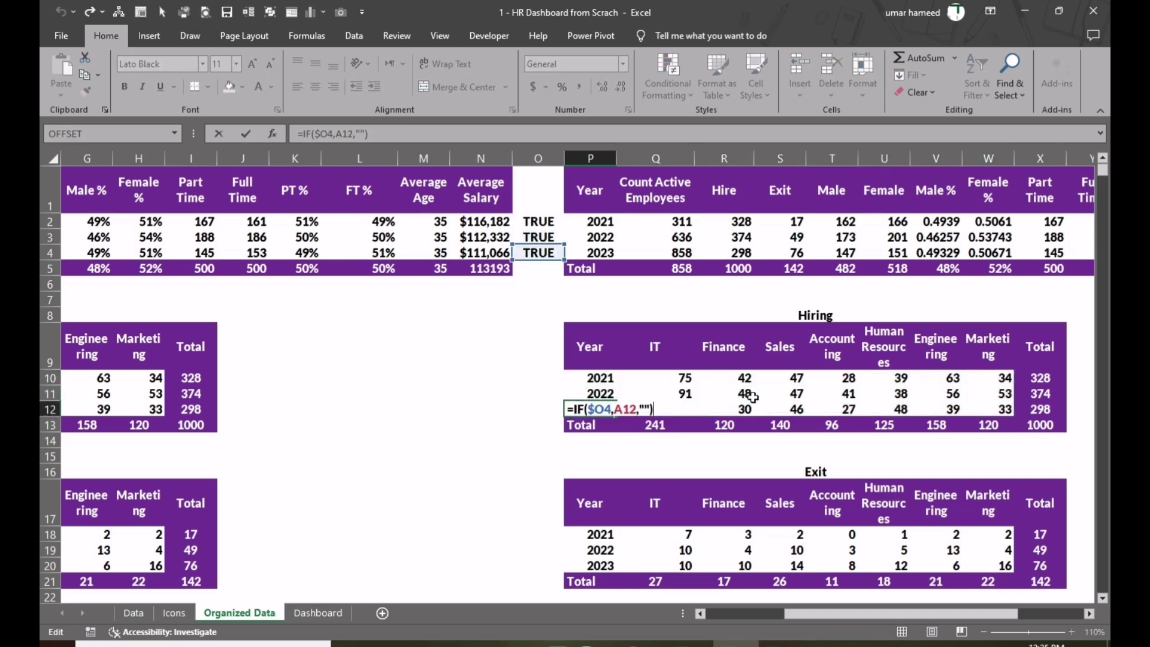
key(Tab)
key(F2)
key(ctrl+Return)
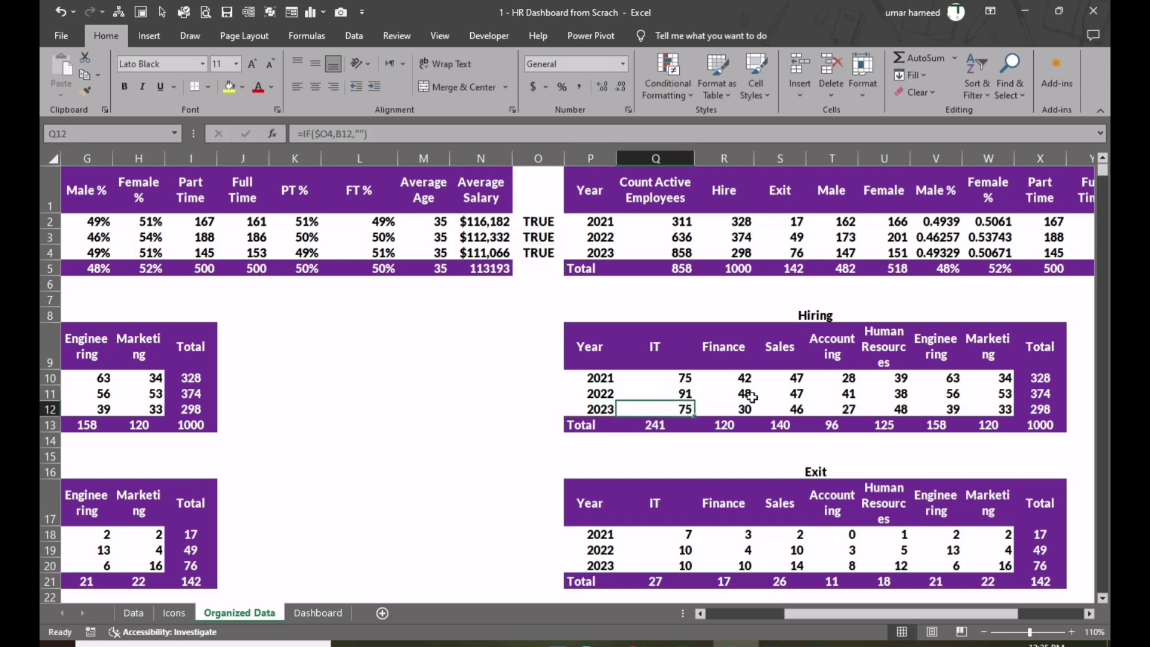
drag(623, 379, 981, 407)
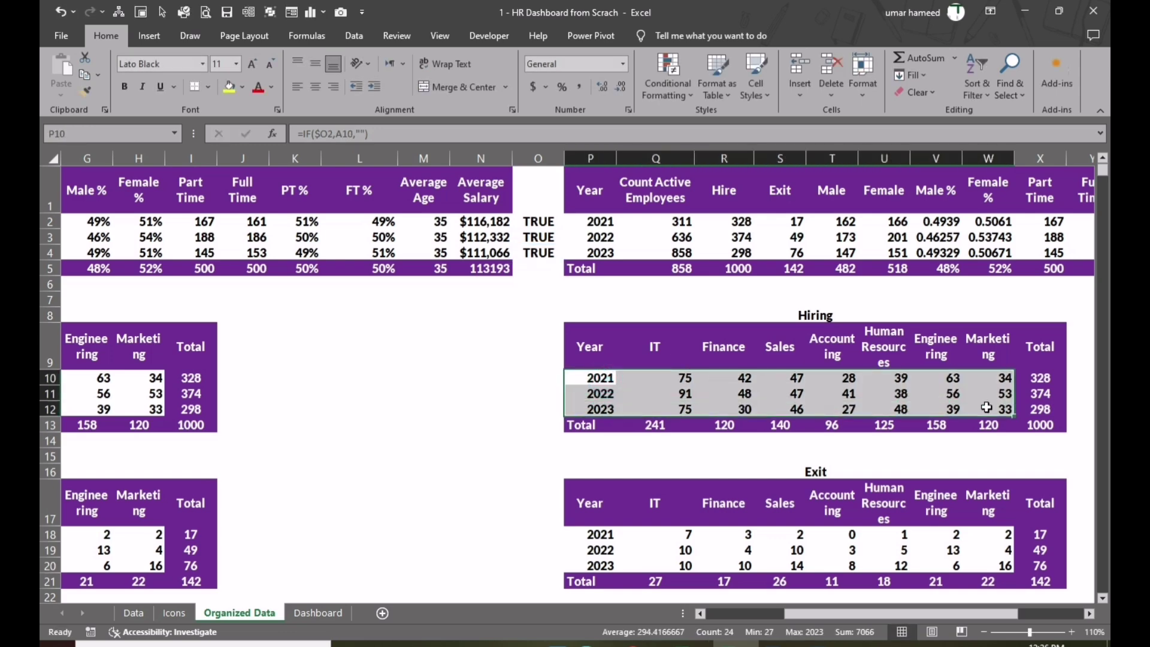
Copy the P10 formula to P18 in the copied Exit table and change its condition to $O2, giving =IF($O2,A18,"")
click(614, 378)
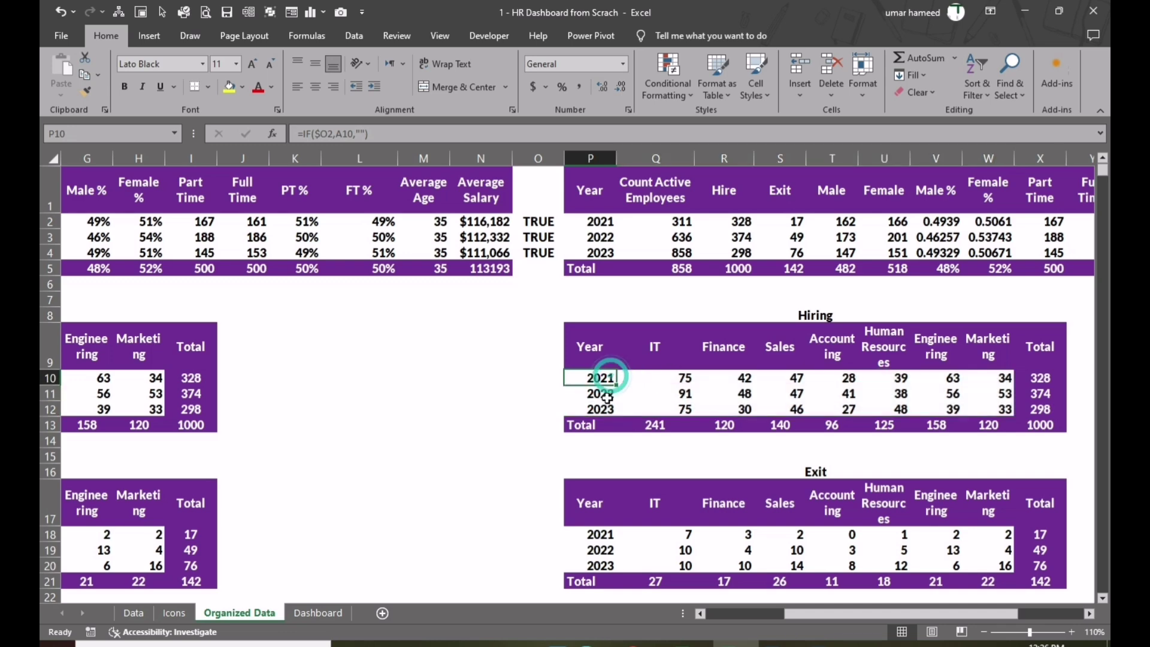
key(ctrl+c)
click(589, 533)
key(ctrl+v)
double_click(608, 534)
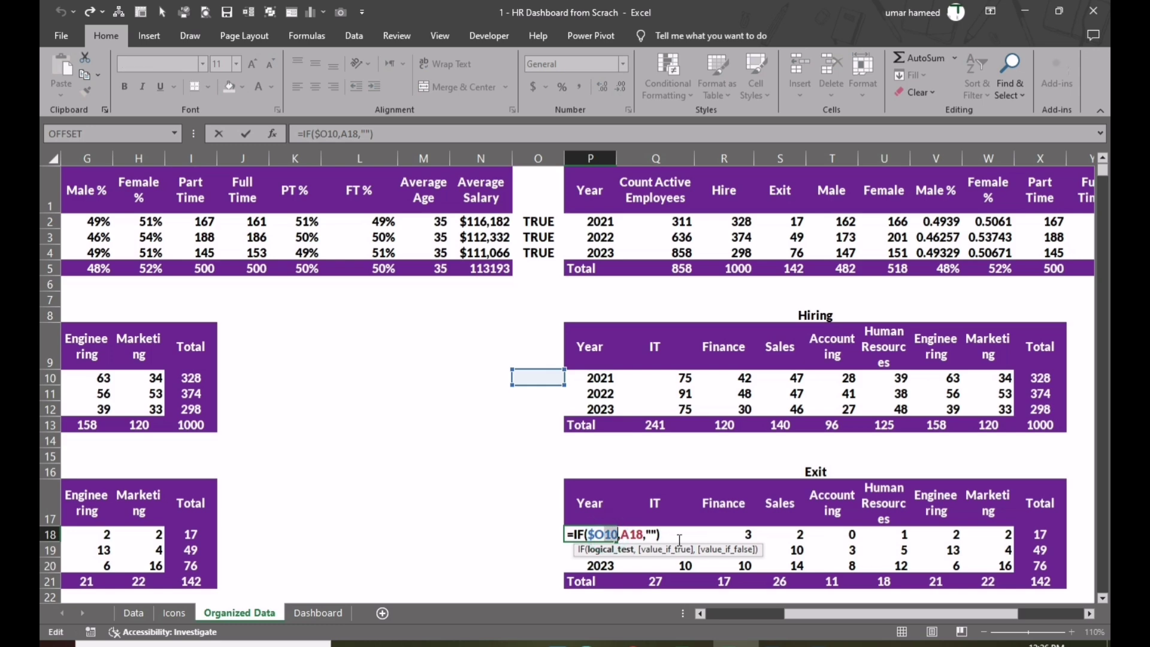
text(2)
key(ctrl+Return)
Fill the P18 formula throughout the year and department cells P18:W20 of the copied Exit table
key(shift+Right)
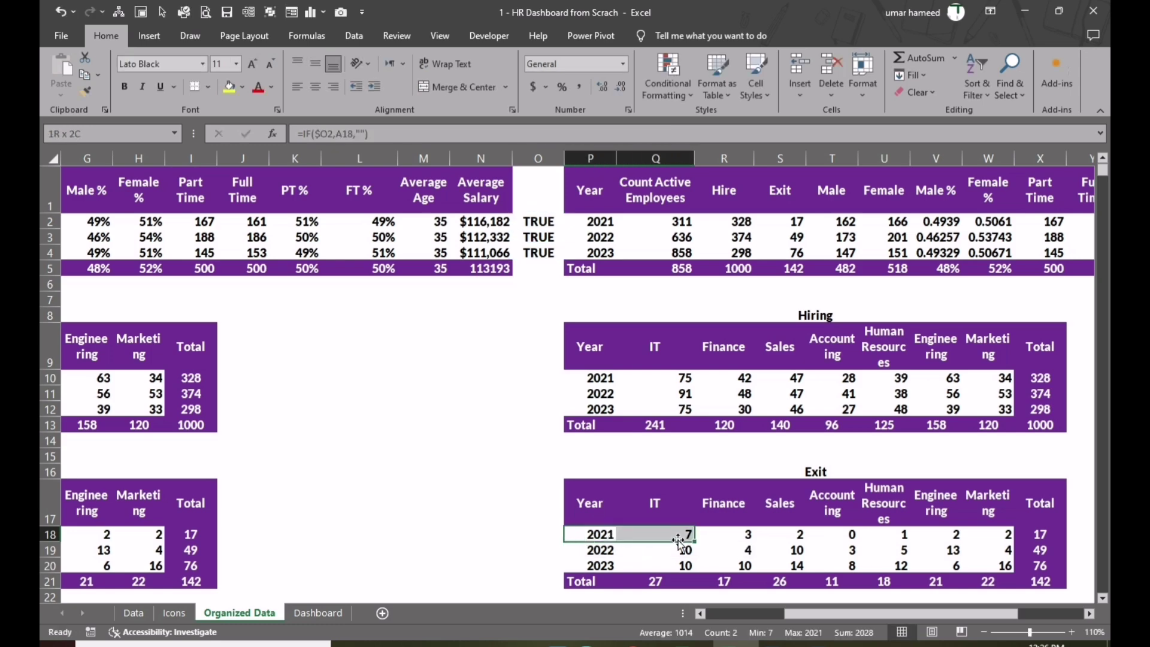
key(shift+Right)
key(shift+Right)
key(shift+Right)
key(shift+Right)
key(shift+Right)
key(shift+Right)
key(shift+Down)
key(shift+Down)
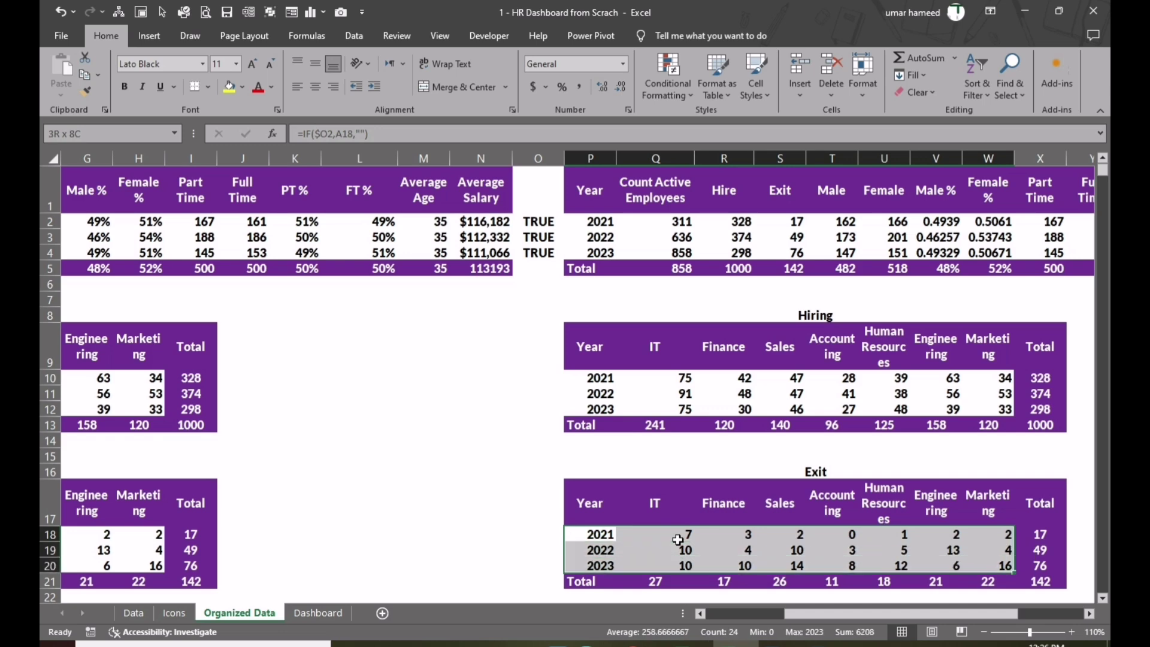
key(F2)
key(ctrl+Return)
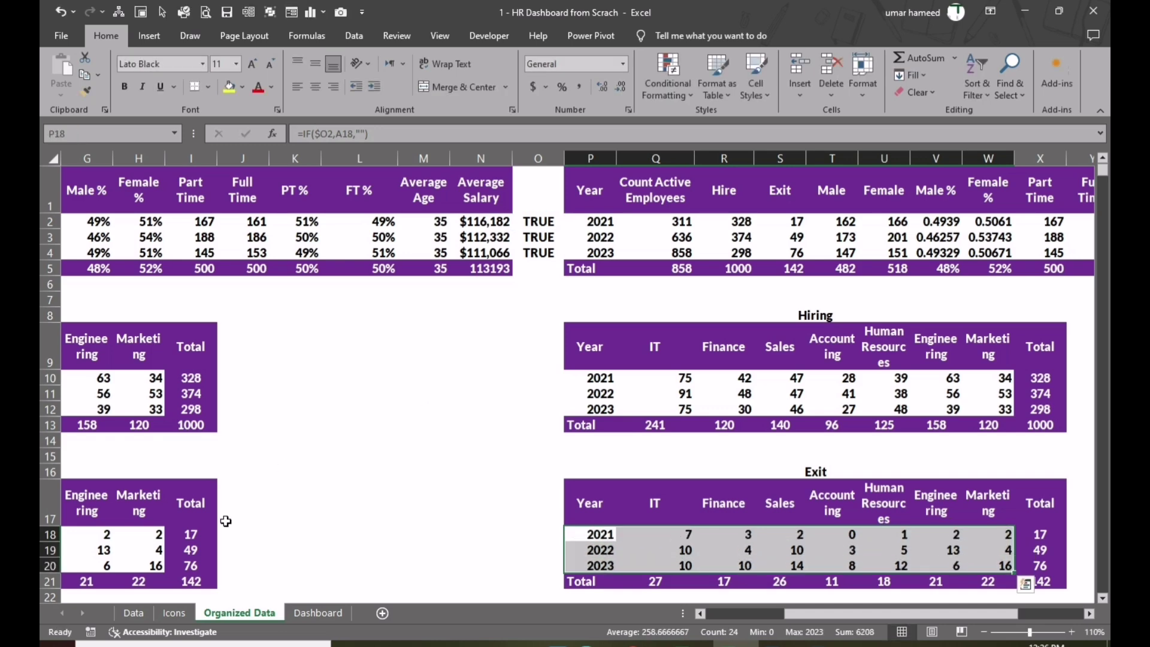
Clear the 2023 year checkbox on the Dashboard sheet and return to the Organized Data sheet
click(320, 613)
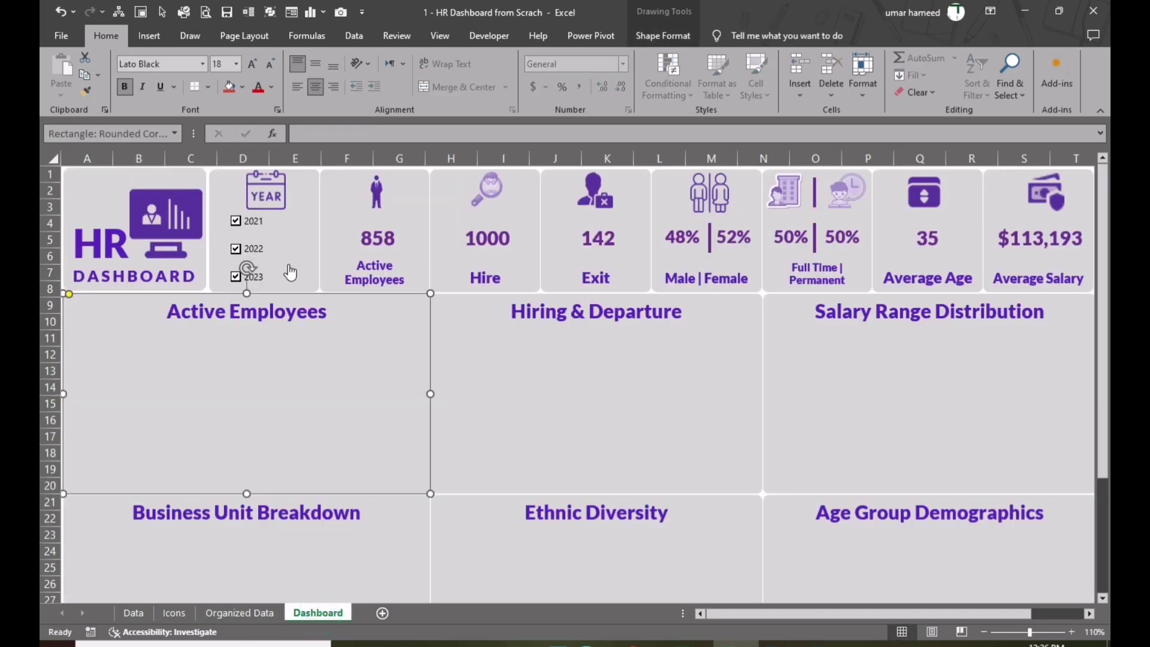
click(242, 279)
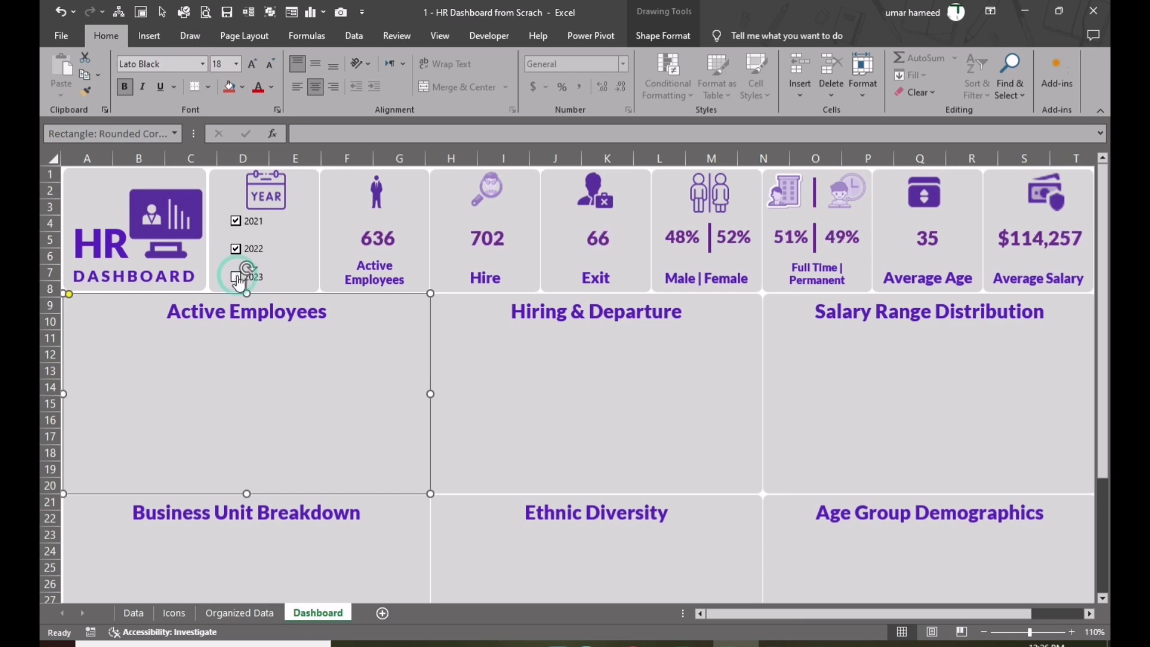
click(245, 613)
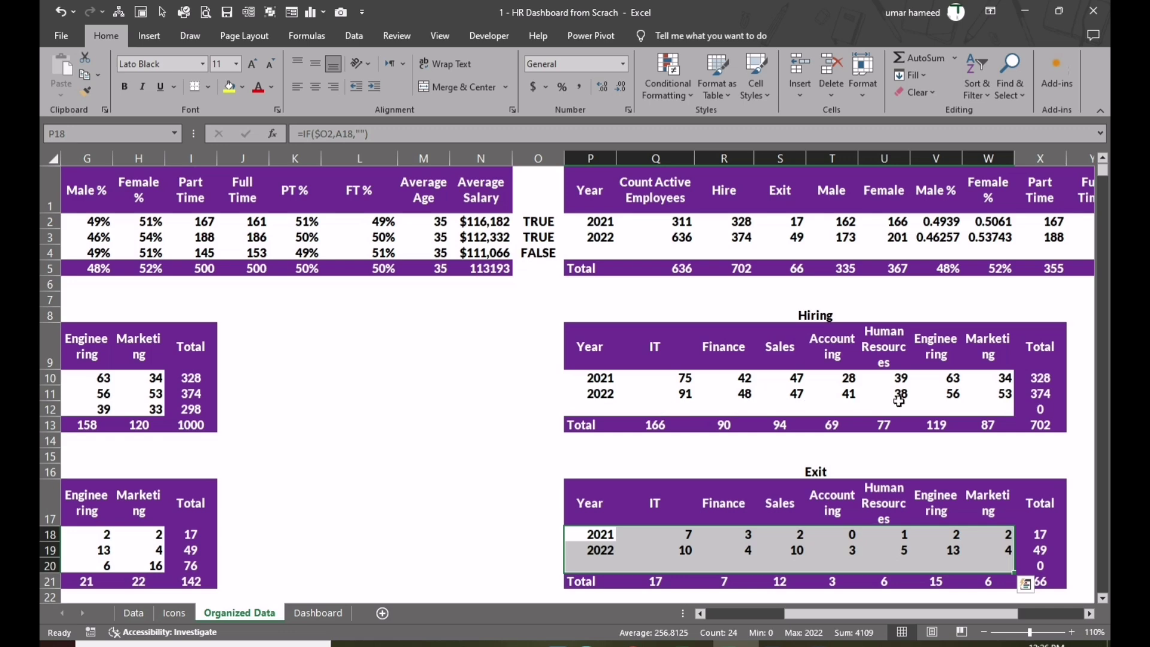
Inspect the sum formulas in the total rows of the copied Hiring and Exit tables, rows 13 and 21
double_click(669, 425)
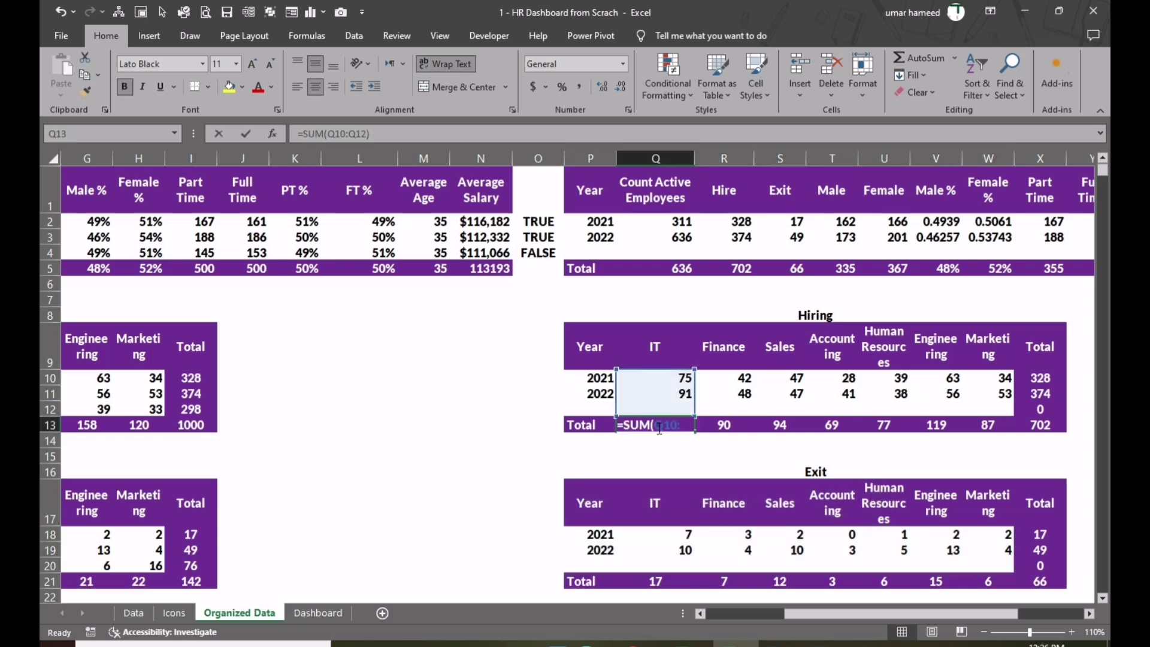
key(Escape)
click(724, 428)
click(782, 428)
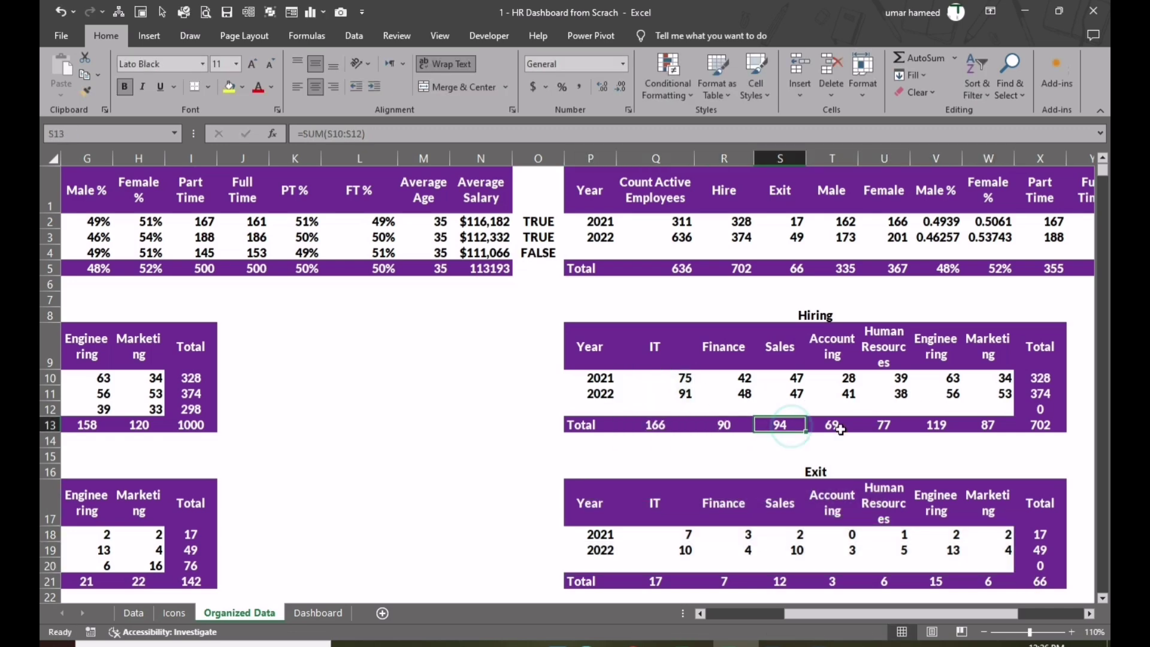
double_click(675, 582)
key(Escape)
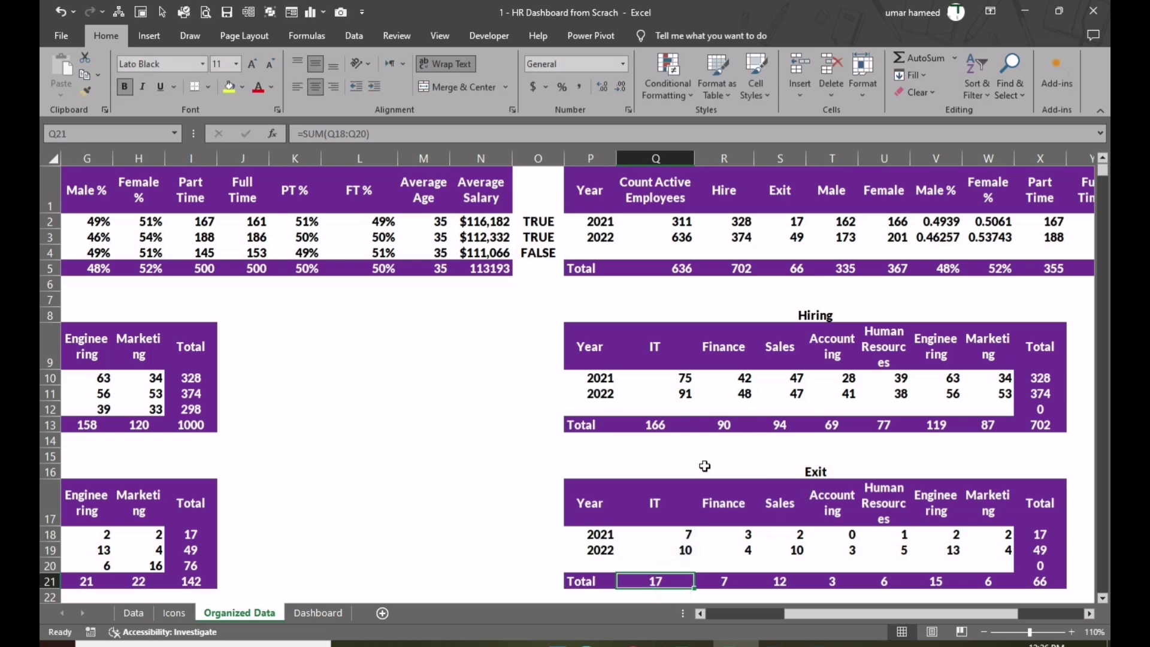
Copy the copied Hiring table's header row P9:X9 to a new table starting at Z9
scroll(704, 466, right, 5)
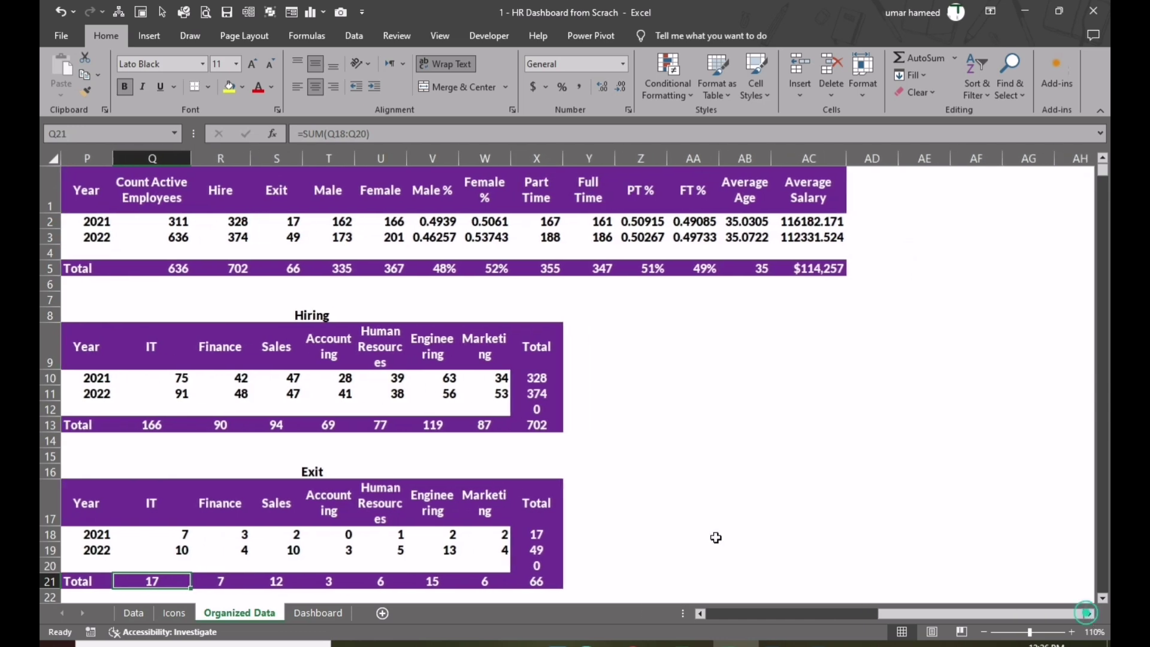
drag(898, 614, 893, 614)
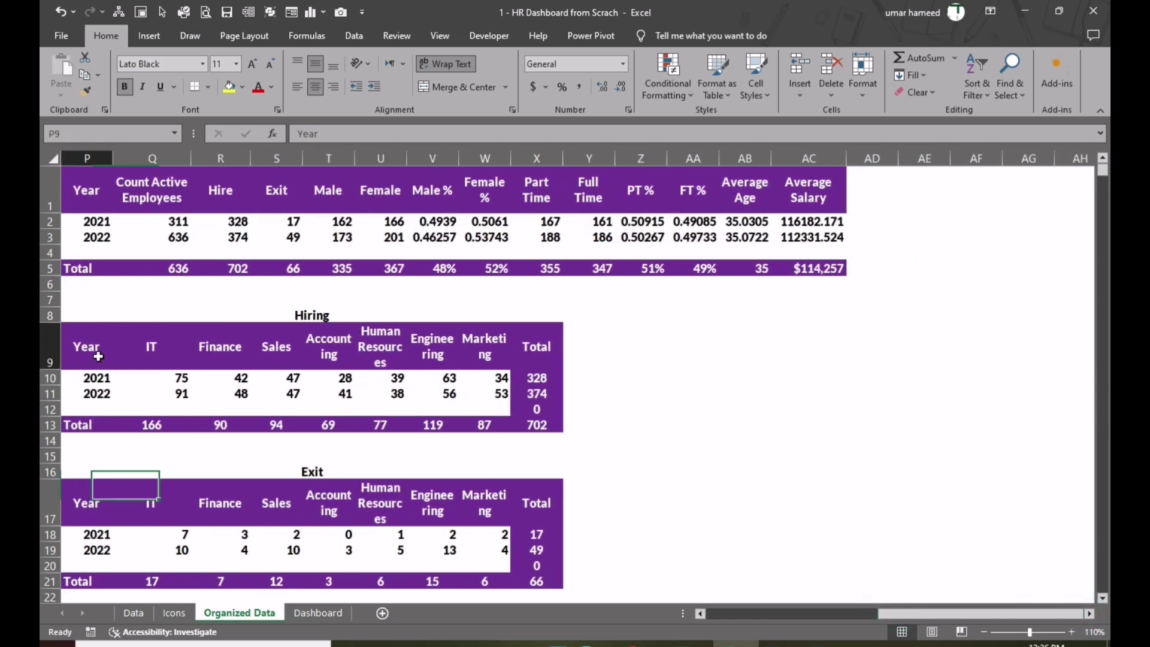
drag(108, 347, 539, 351)
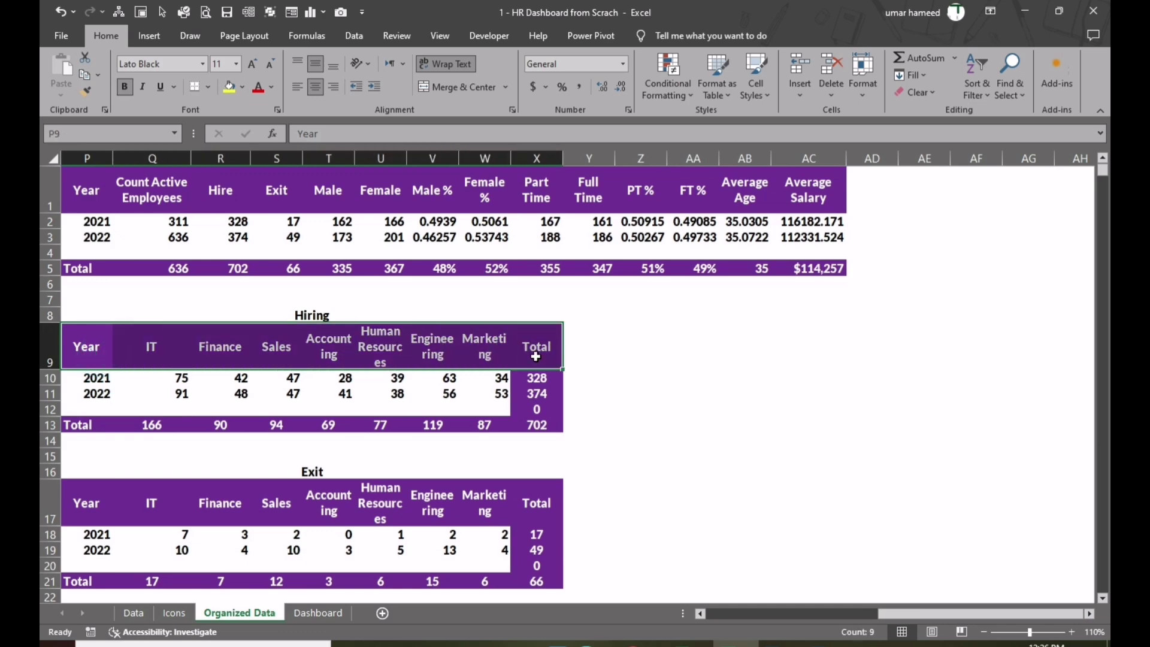
key(ctrl+c)
click(643, 346)
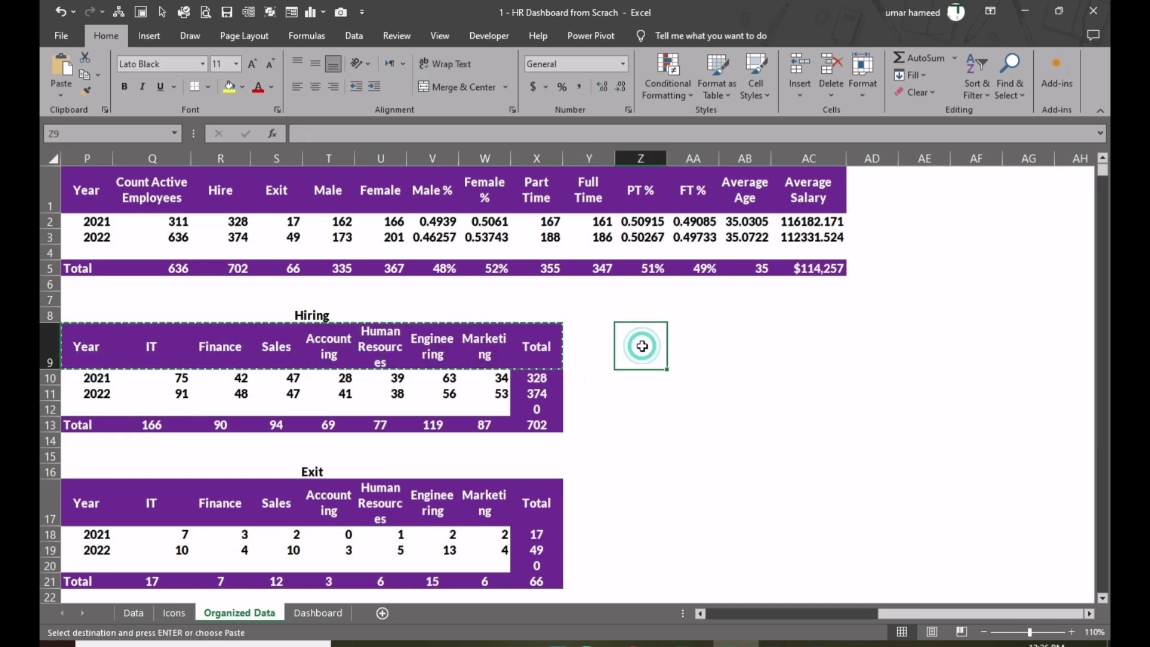
key(ctrl+v)
Change the new table's Z9 header to Status and label the rows Hire in Z10 and Exit in Z11
click(652, 347)
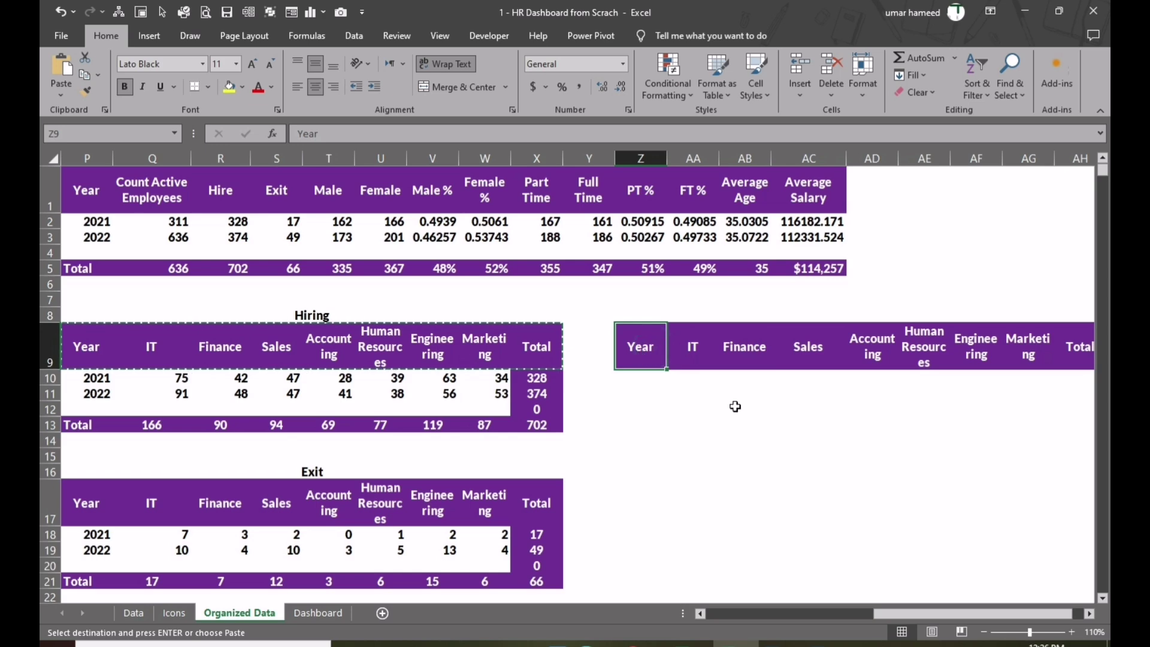
text(S)
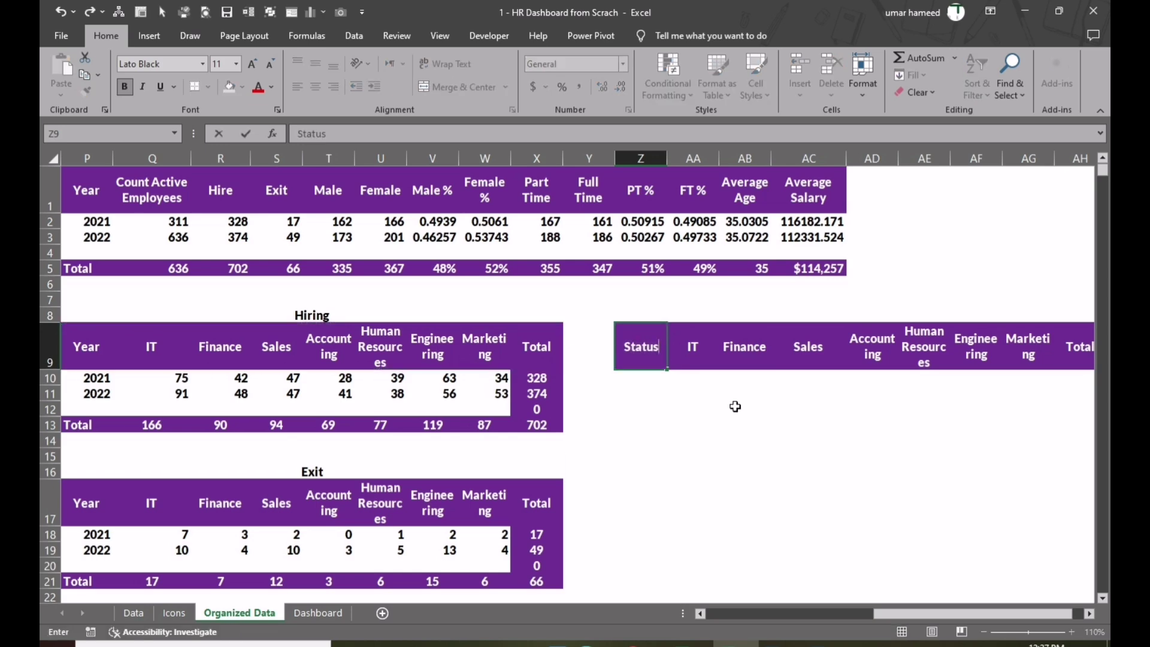
text(tatus)
key(Return)
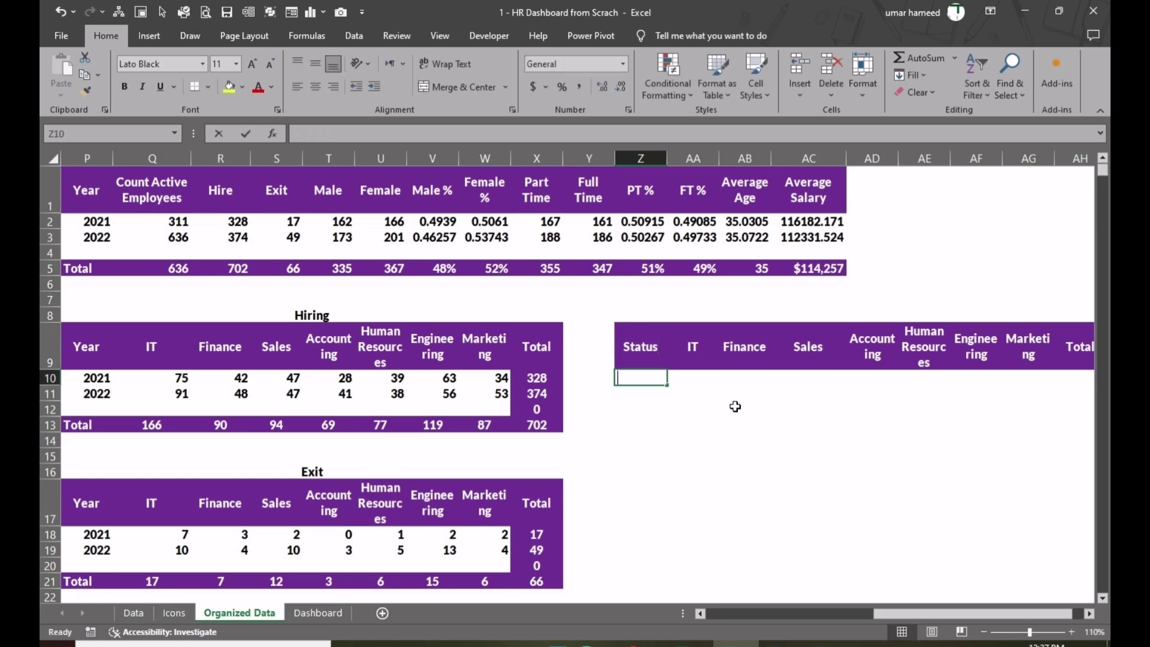
text(Hire)
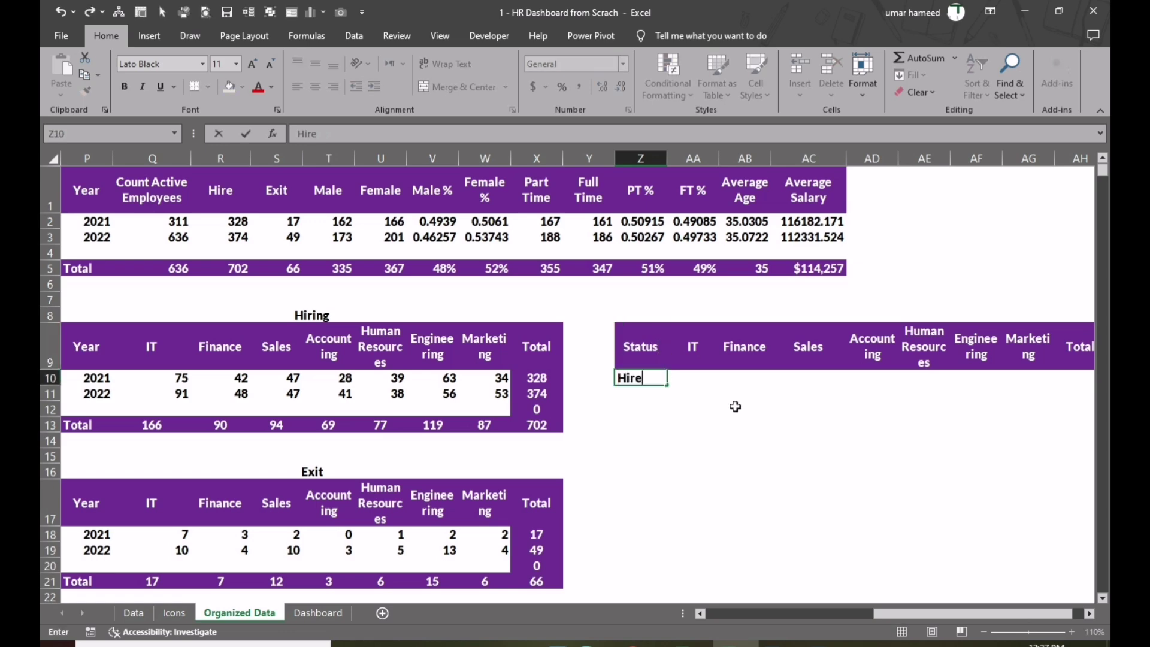
key(Return)
text(E)
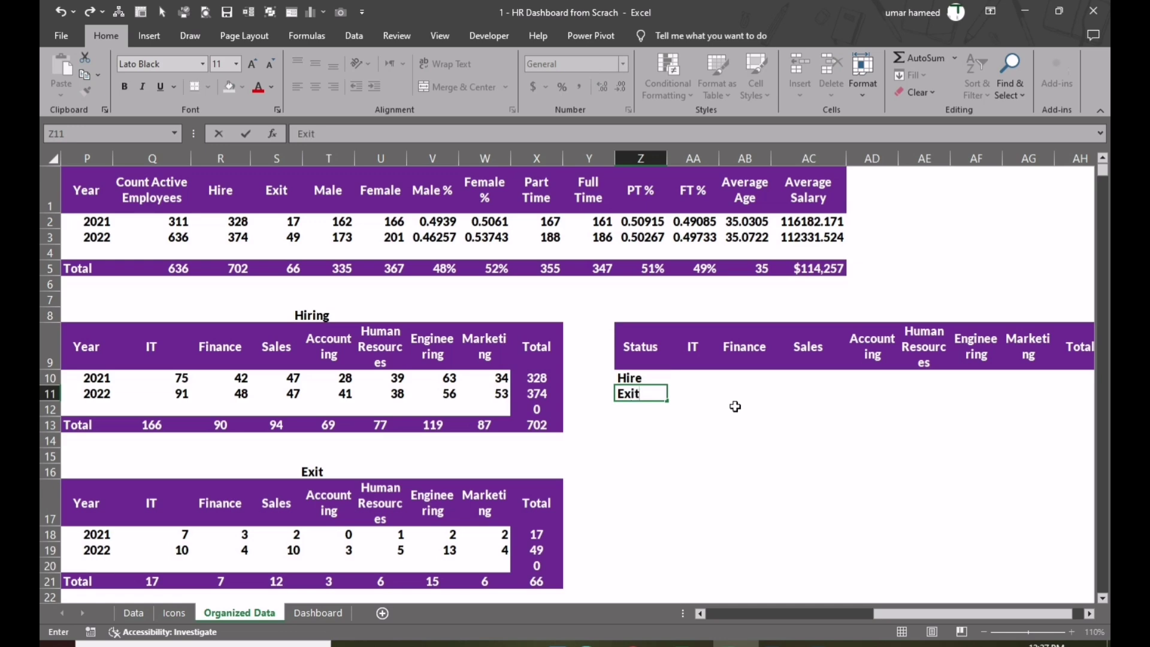
text(xit)
Enter =Q13 in AA10 and fill it across the Hire row's department cells through AG10
key(Tab)
key(Up)
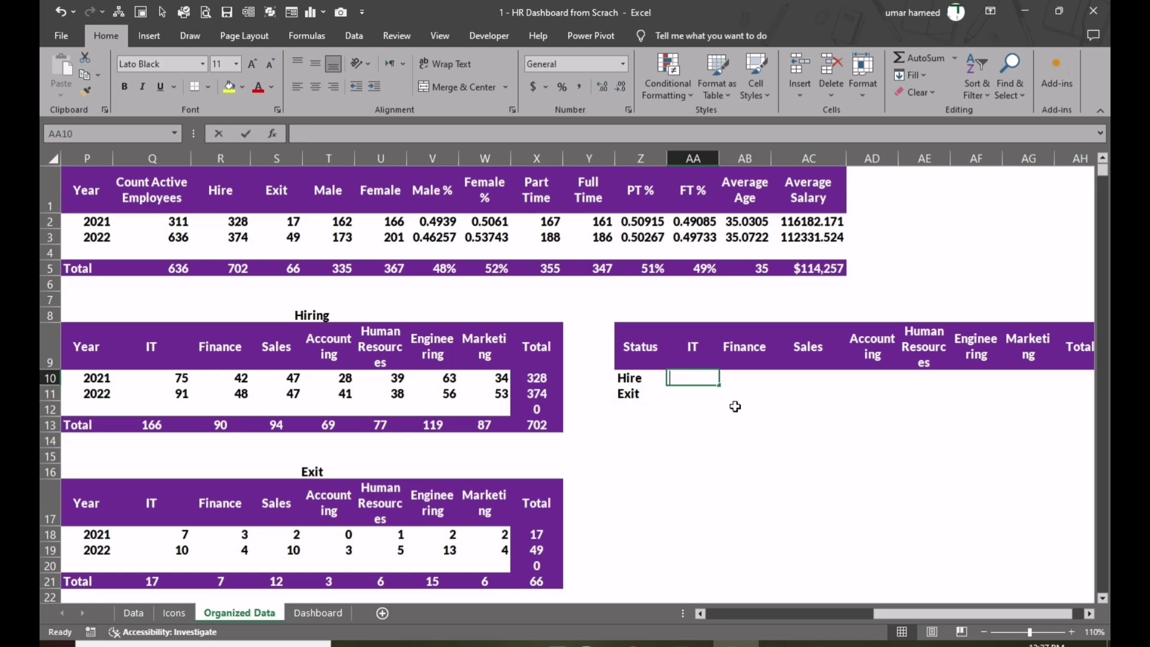
text(=)
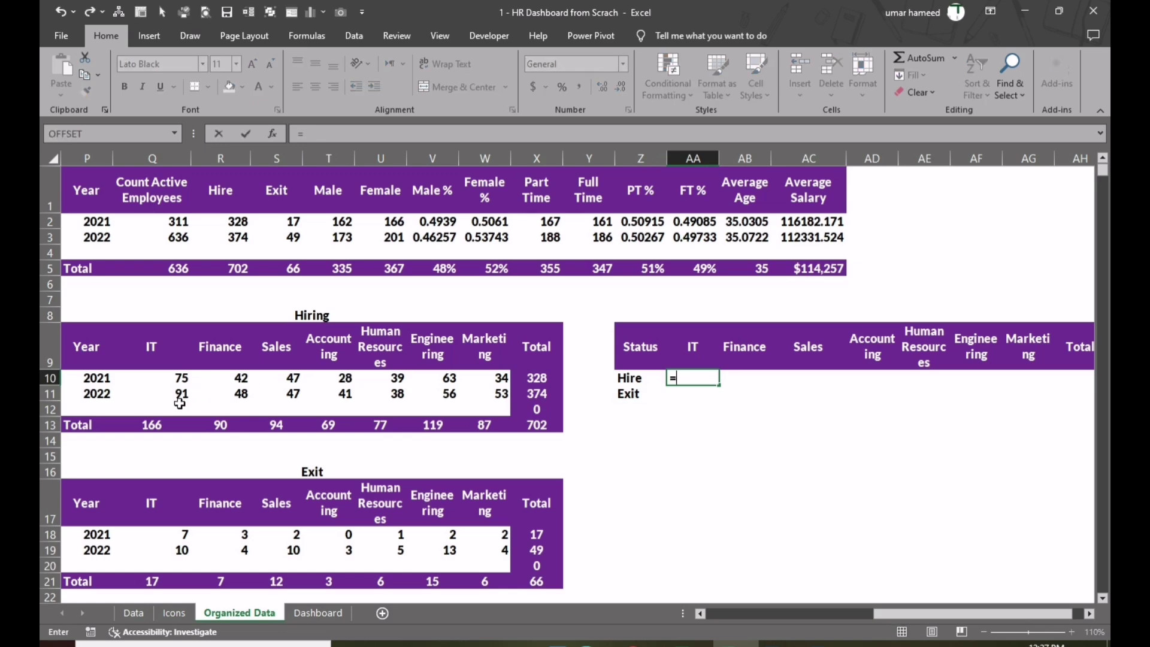
click(158, 425)
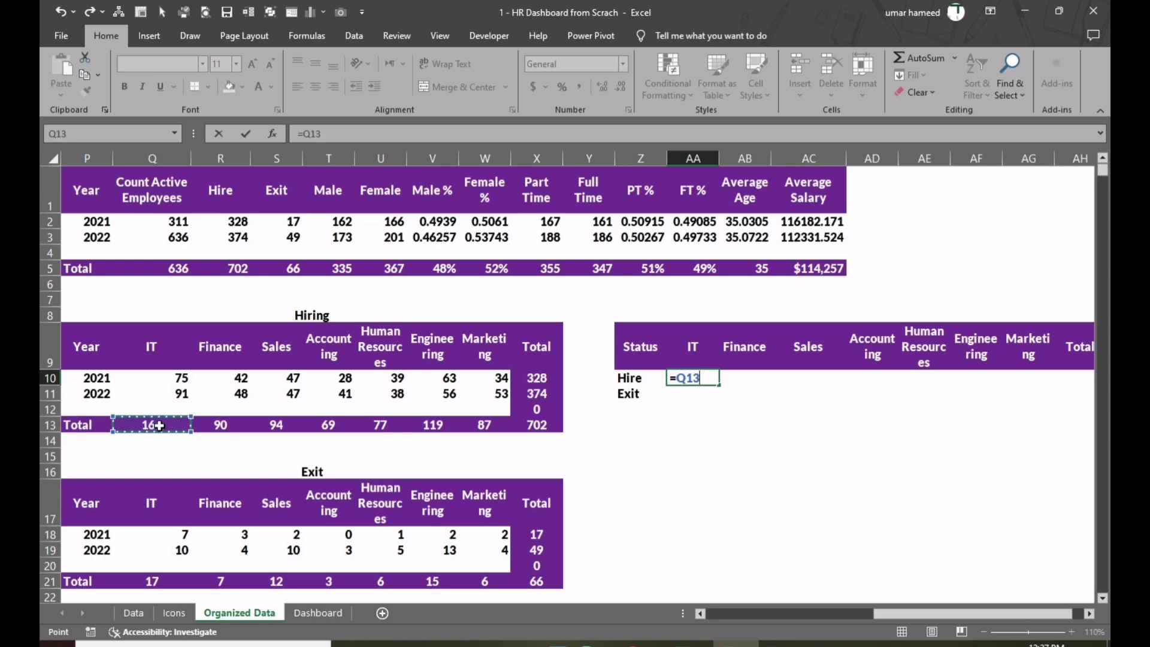
key(Tab)
key(Left)
key(shift+Right)
key(shift+Right)
key(shift+Right)
key(shift+Right)
key(shift+Right)
key(shift+Right)
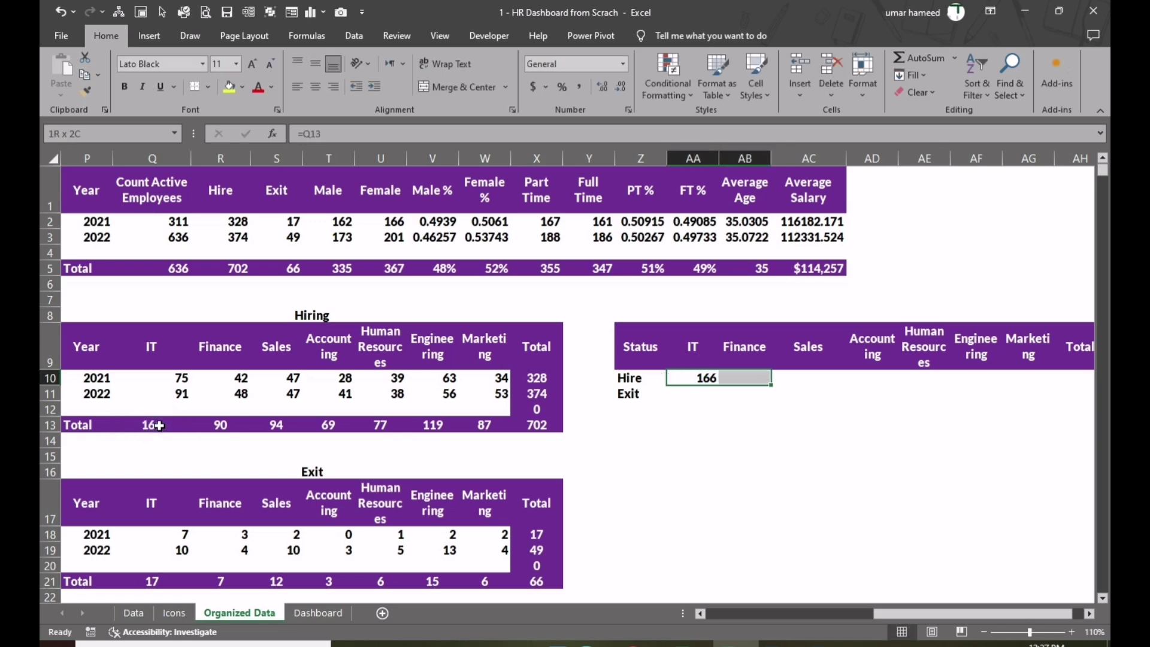
key(F2)
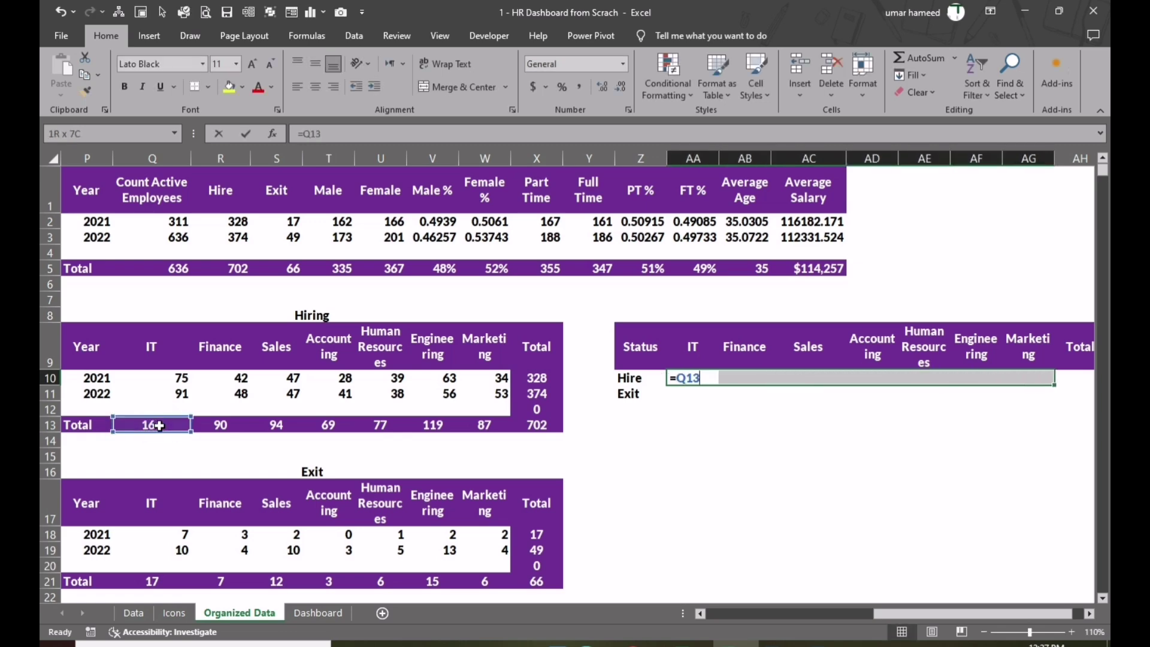
key(ctrl+Return)
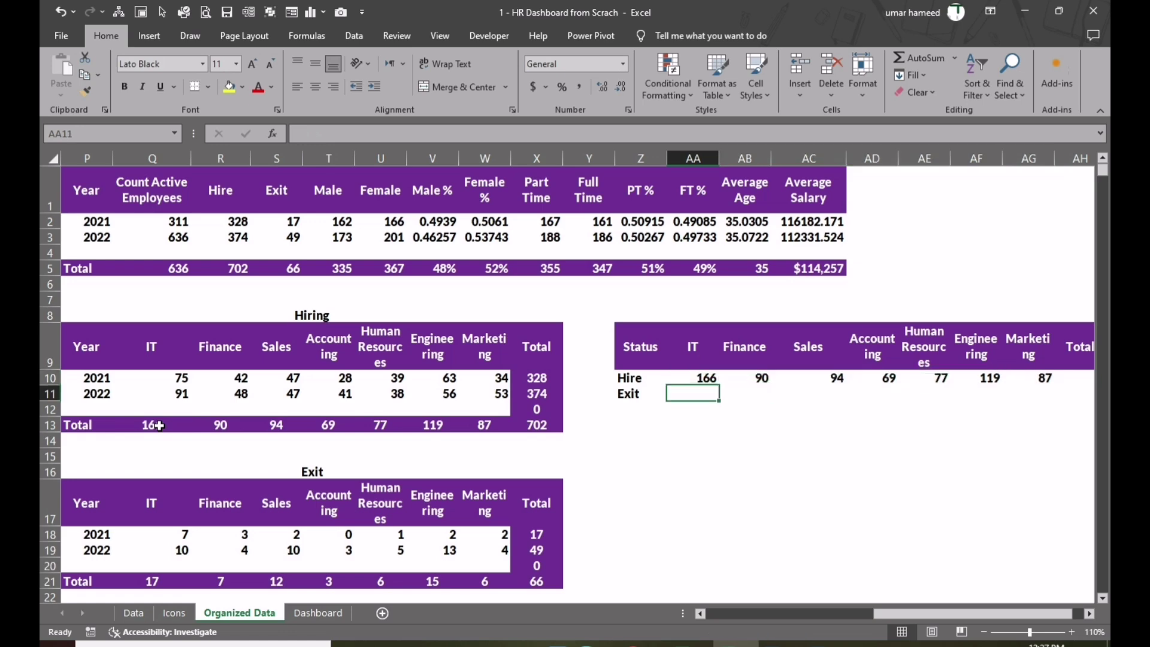
Enter =-Q21 in AA11 and fill it across the Exit row's department cells through AG11
text(=)
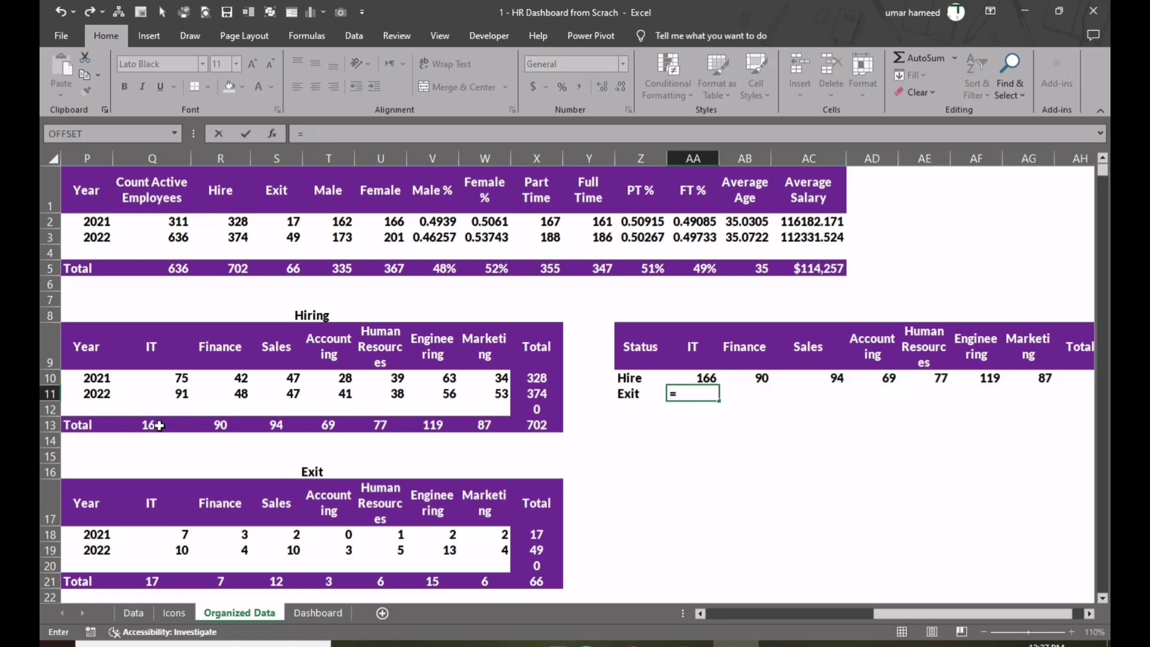
text(-)
click(157, 582)
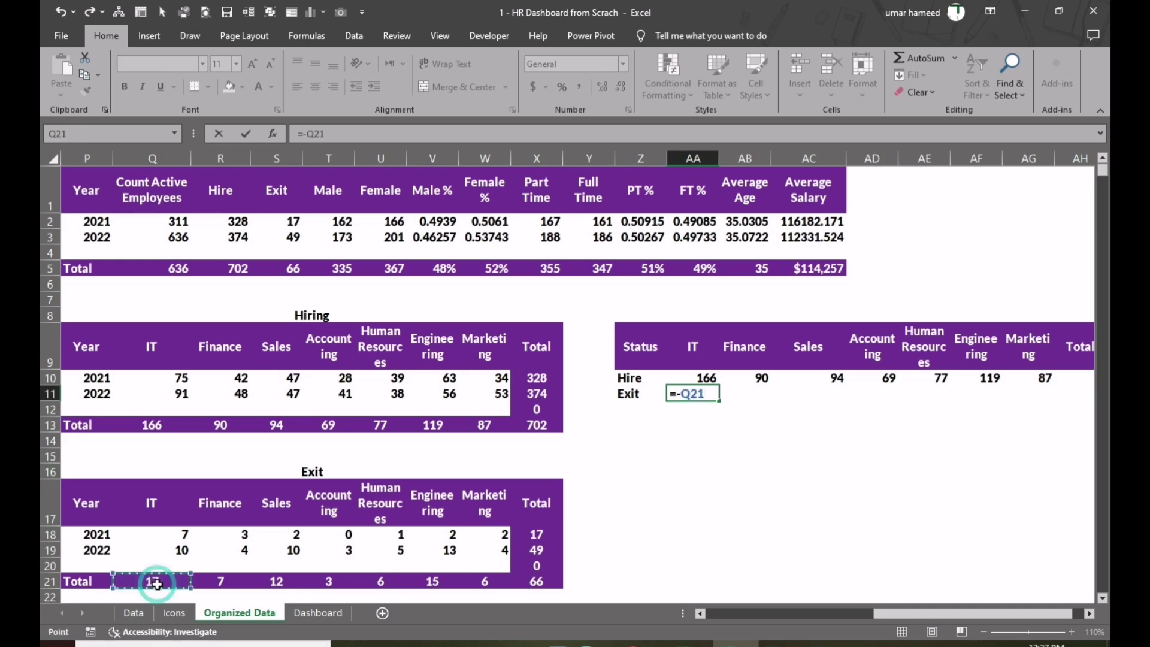
key(Tab)
key(Left)
key(shift+Right)
key(shift+Right)
key(shift+Right)
key(shift+Right)
key(shift+Right)
key(shift+Right)
key(shift+Right)
key(shift+Right)
key(shift+Left)
key(F2)
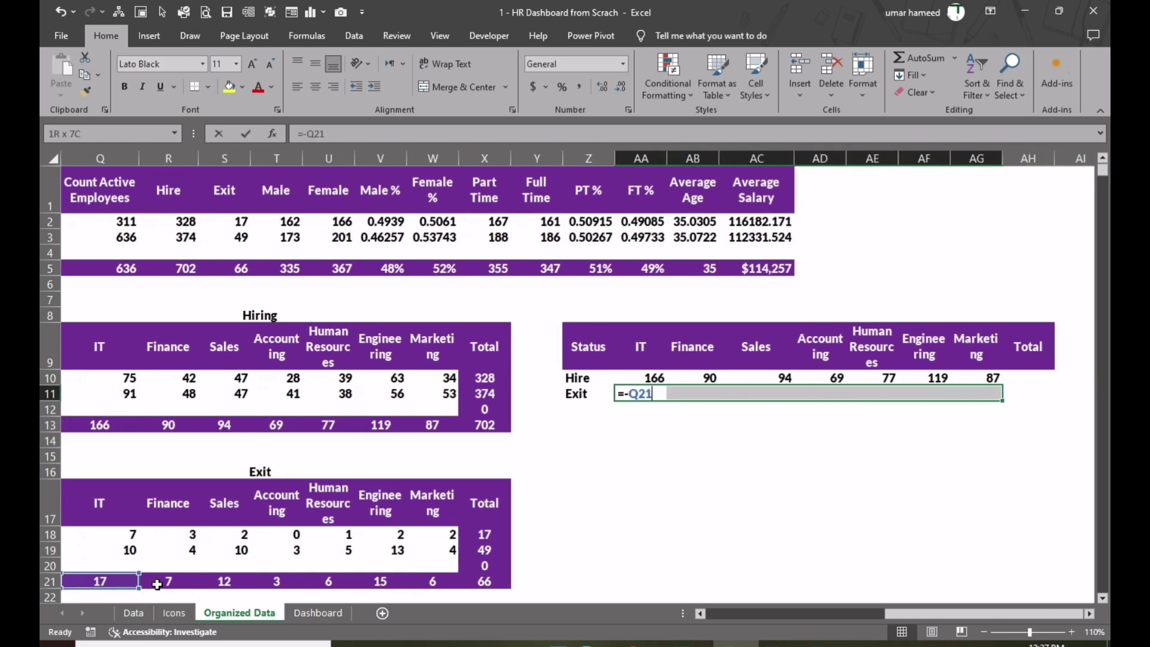
key(ctrl+Return)
Total the Hire and Exit rows with =SUM(AA10:AG10) in AH10 and =SUM(AA11:AG11) in AH11
key(Right)
key(Right)
key(Right)
key(Right)
key(Right)
key(Right)
key(Up)
key(Right)
key(BackSpace)
key(alt+equal)
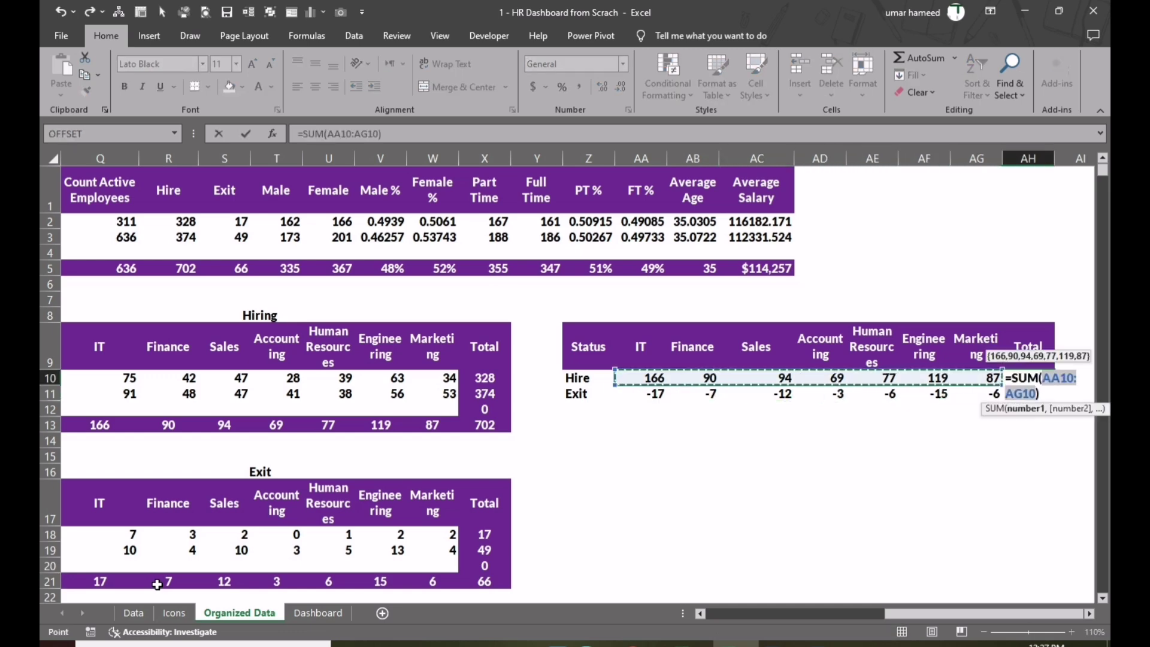
key(Return)
key(alt+equal)
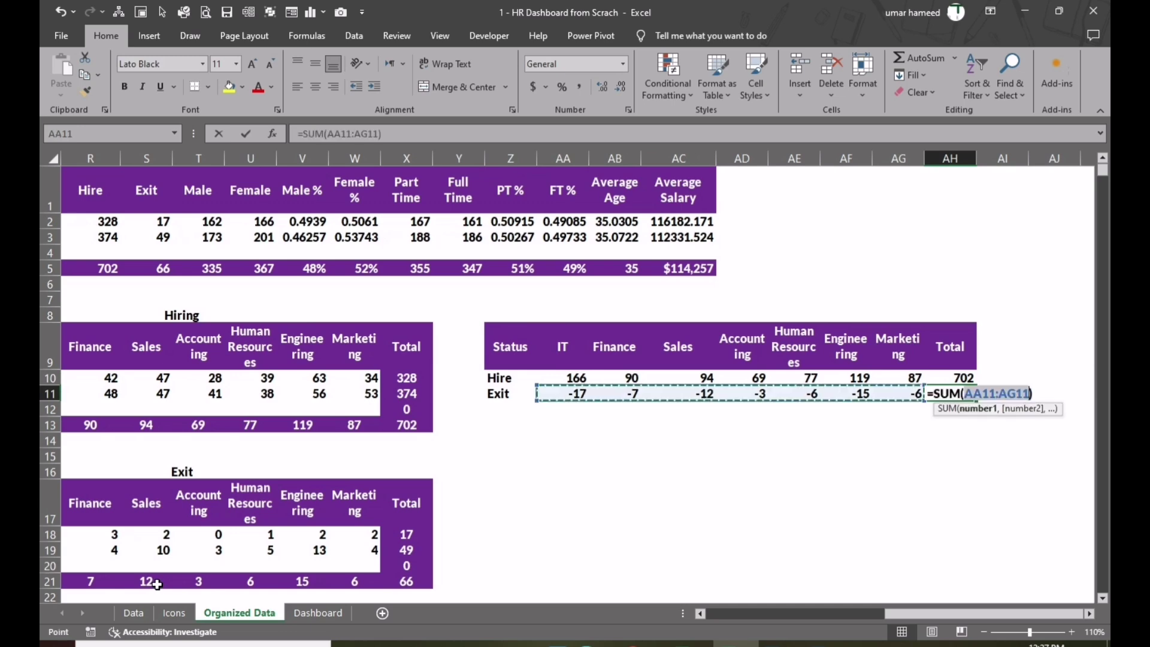
key(ctrl+Return)
Add the row label Current in Z12, below Exit in the status table
key(Left)
key(Left)
key(Left)
key(Left)
key(Left)
key(Left)
key(Left)
key(Left)
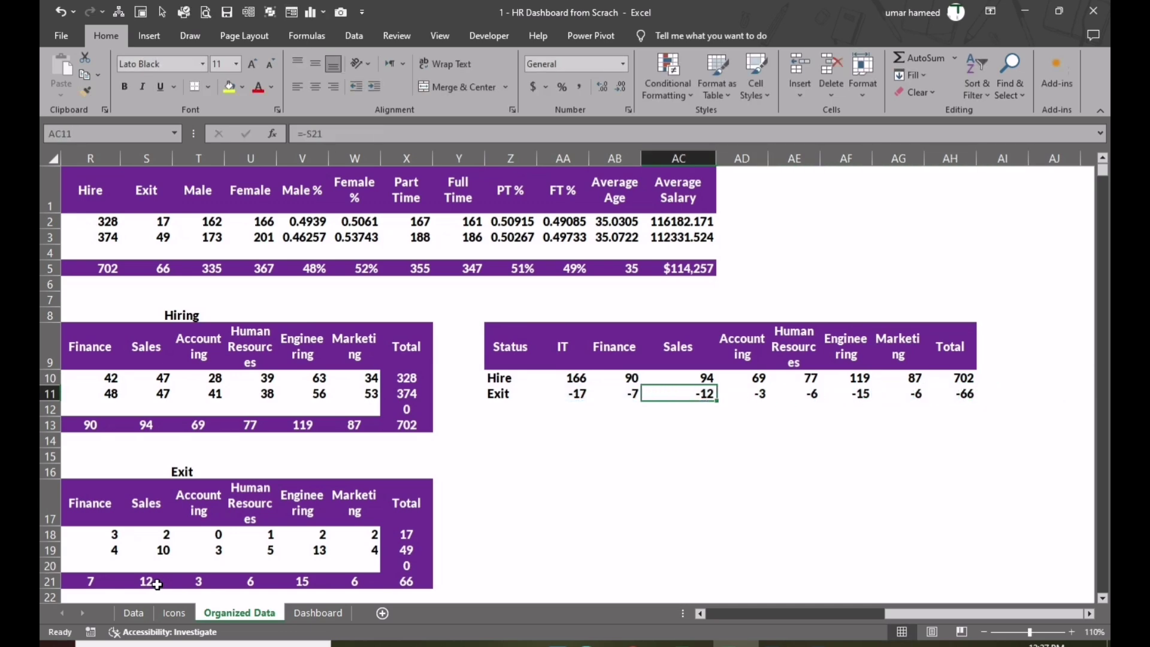
key(Up)
key(Right)
key(Down)
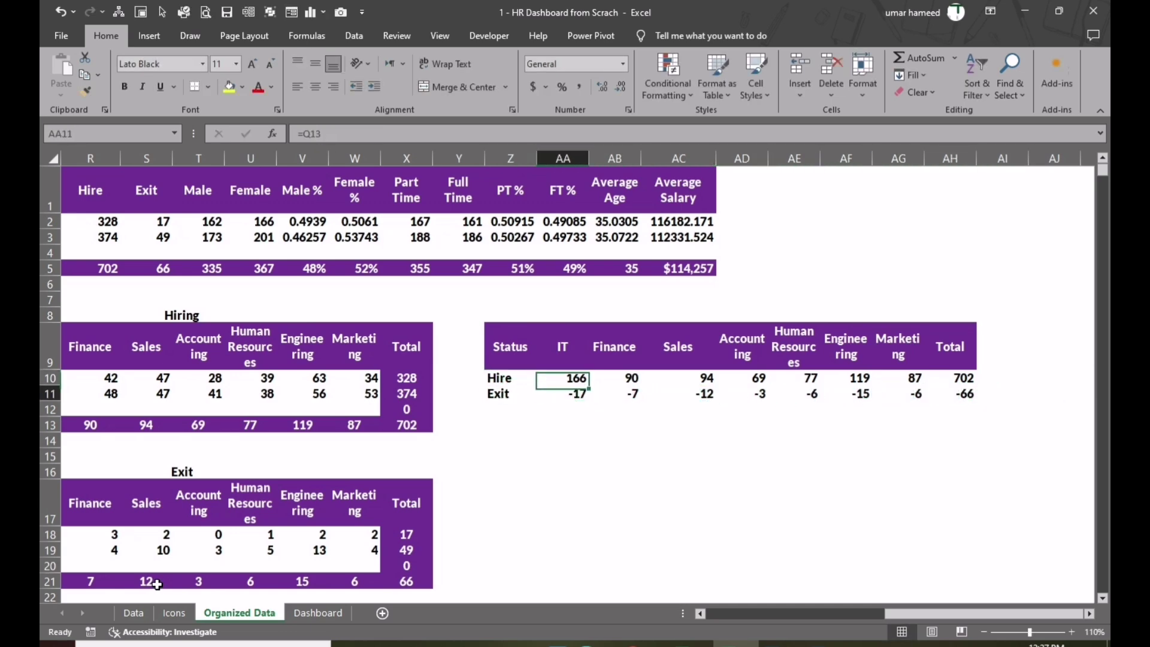
key(Left)
key(Down)
key(F2)
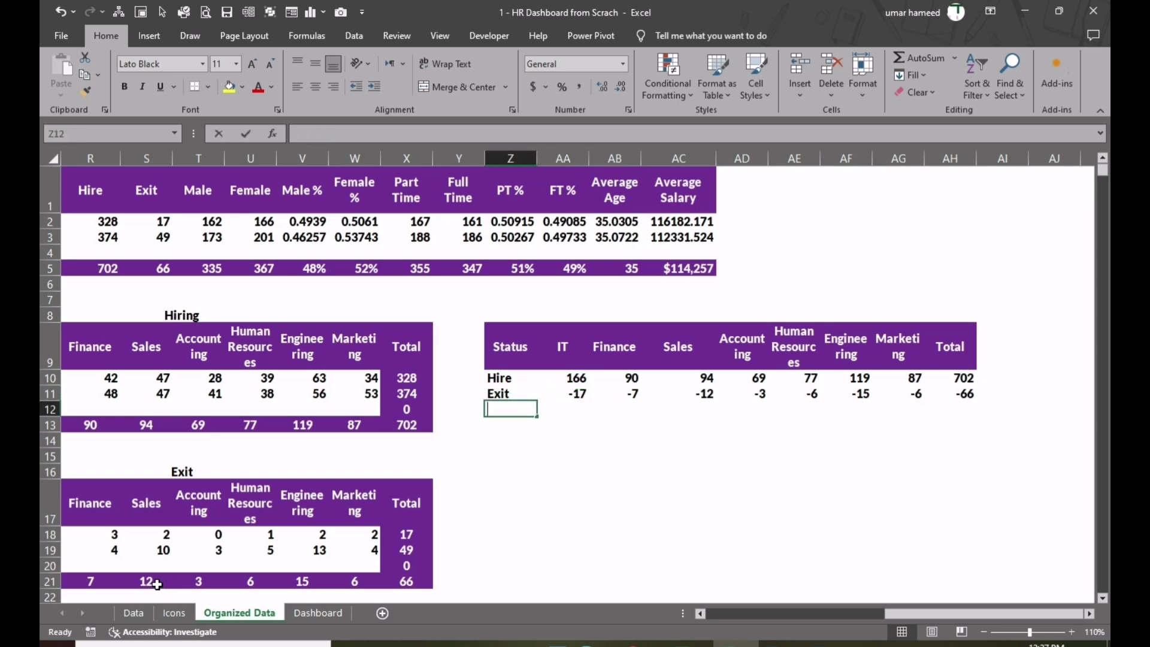
text(Current)
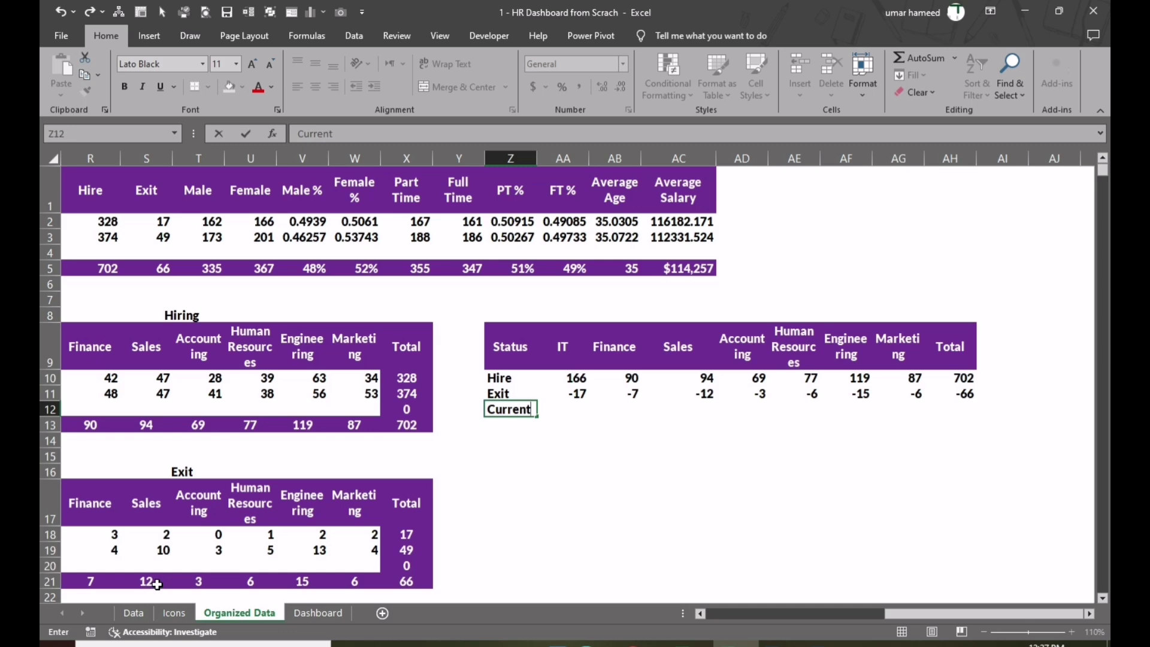
Enter =SUM(AA10:AA11) in AA12 and fill it across the Current row through AH12
key(Right)
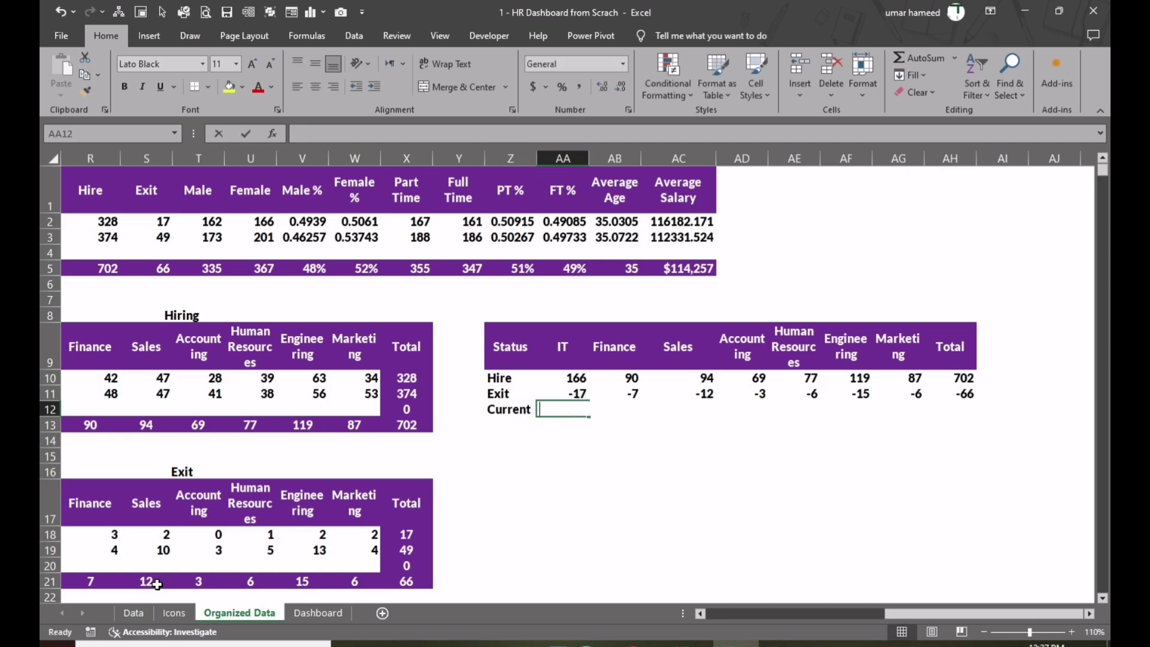
key(alt+equal)
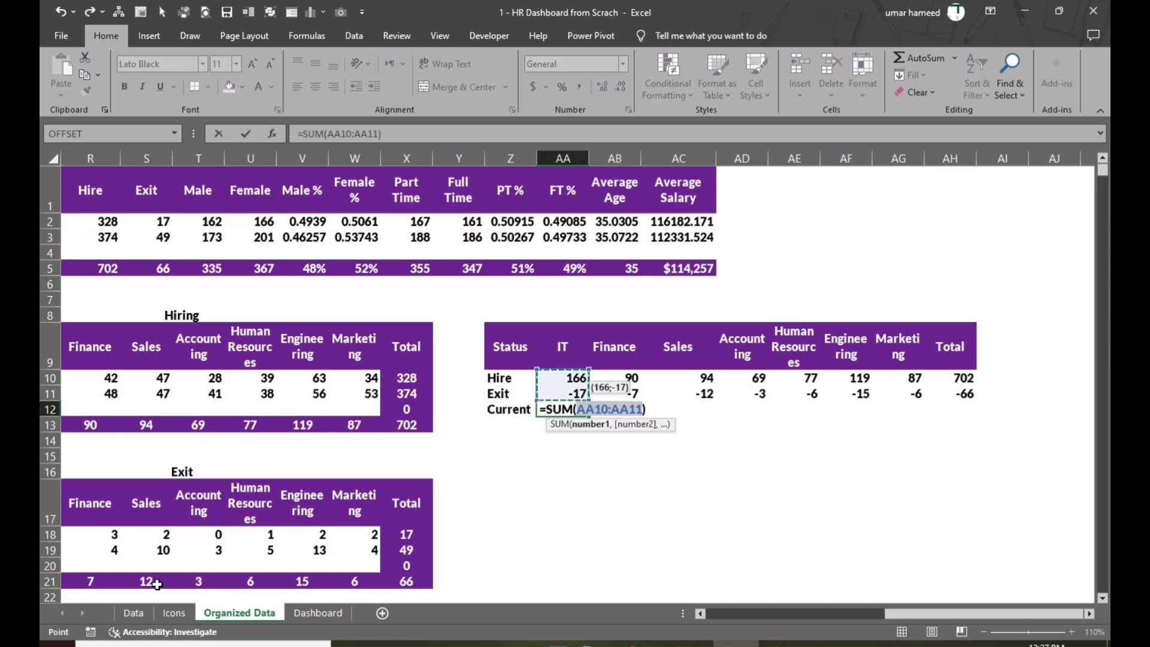
key(ctrl+Return)
key(shift+Right)
key(shift+Right)
key(shift+Right)
key(shift+Right)
key(shift+Right)
key(shift+Right)
key(shift+Right)
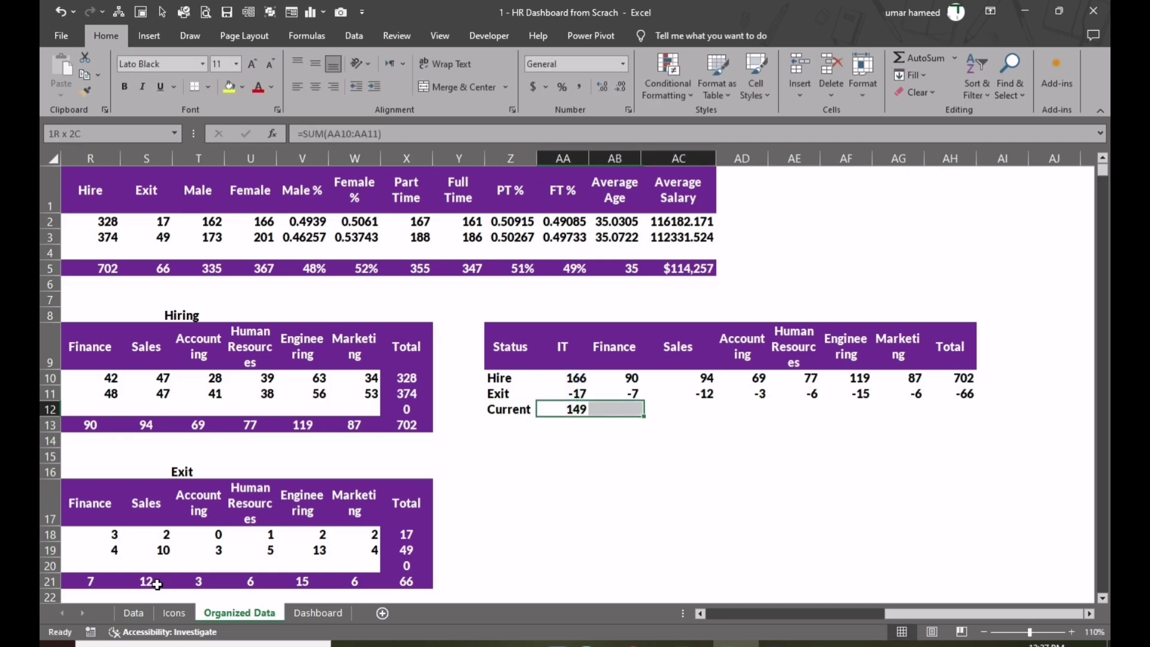
key(ctrl+r)
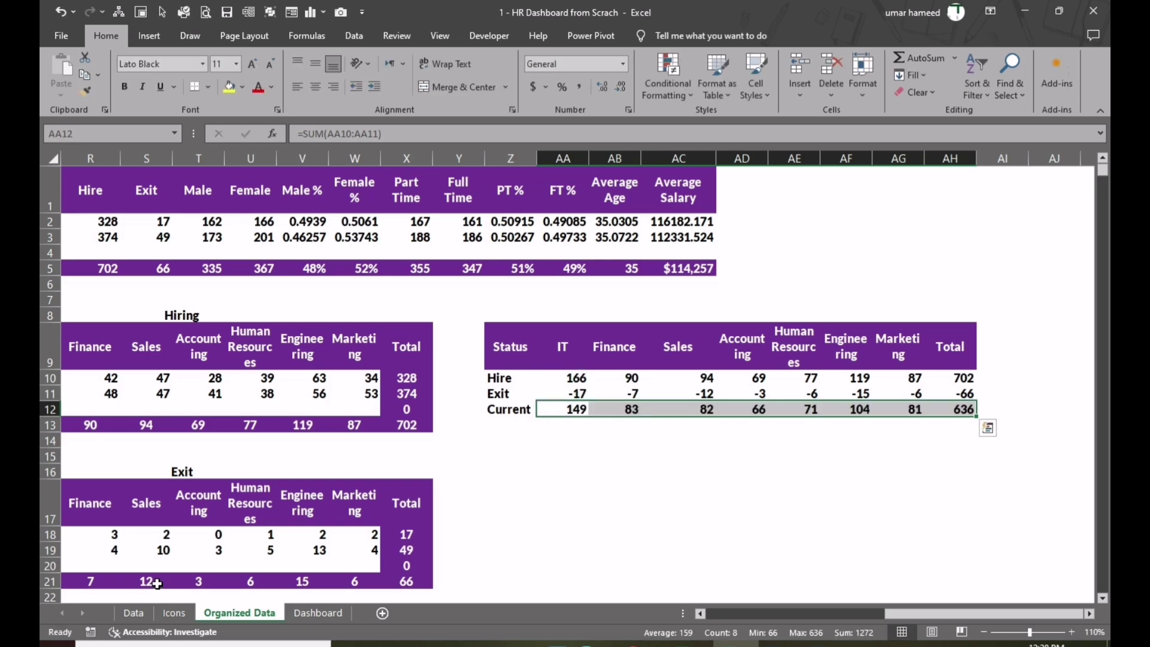
Select the 2023 year checkbox on the Dashboard sheet and review the status table's Hire, Exit and Current rows on the Organized Data sheet
drag(905, 612, 847, 612)
click(324, 607)
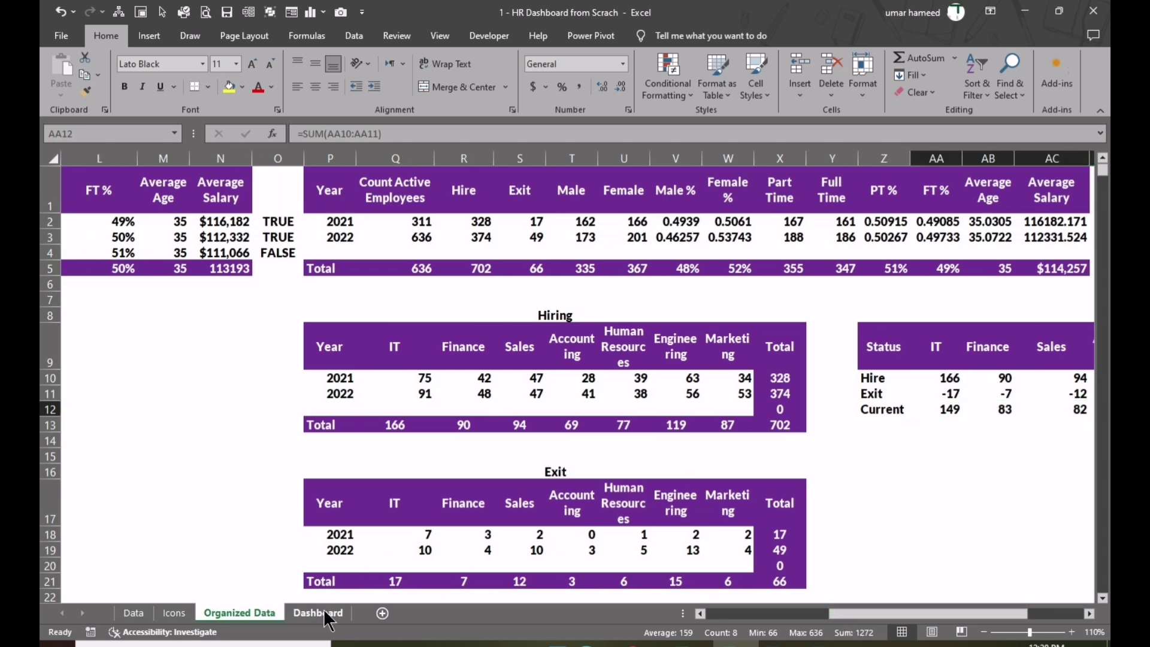
click(324, 608)
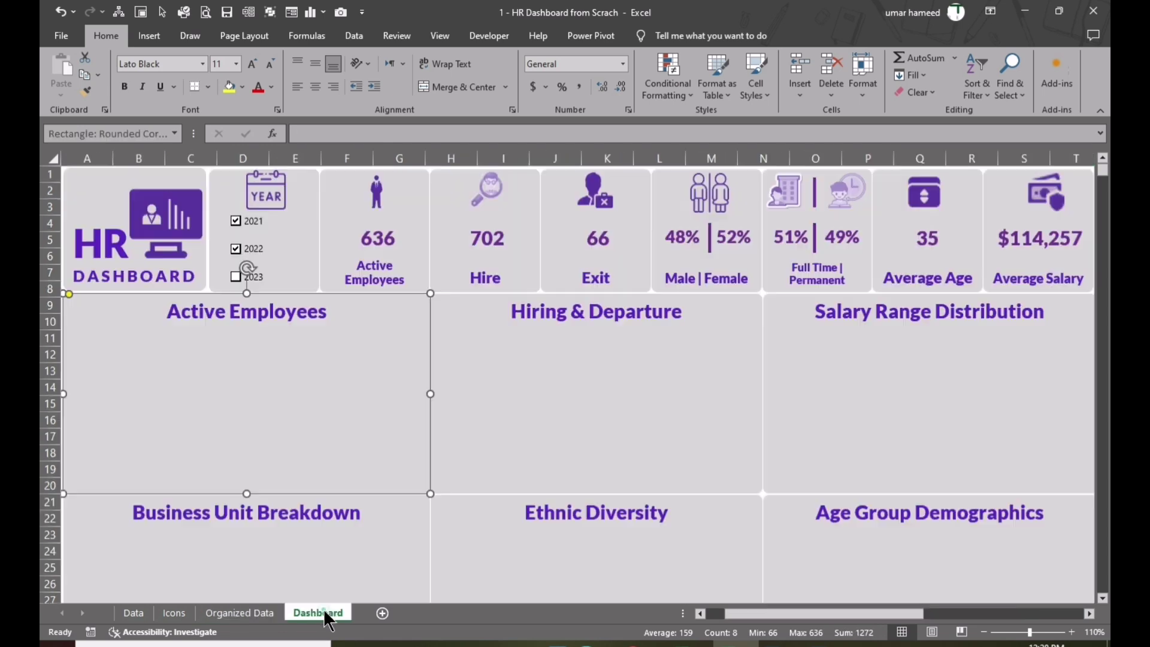
click(236, 277)
click(254, 609)
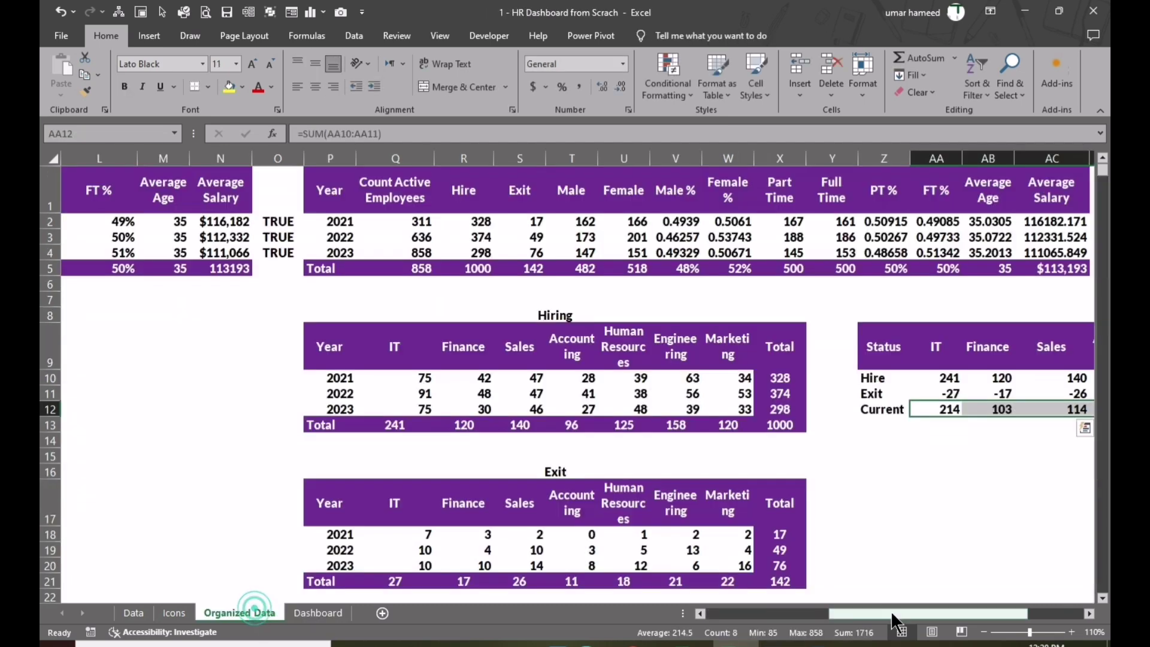
drag(871, 614, 970, 608)
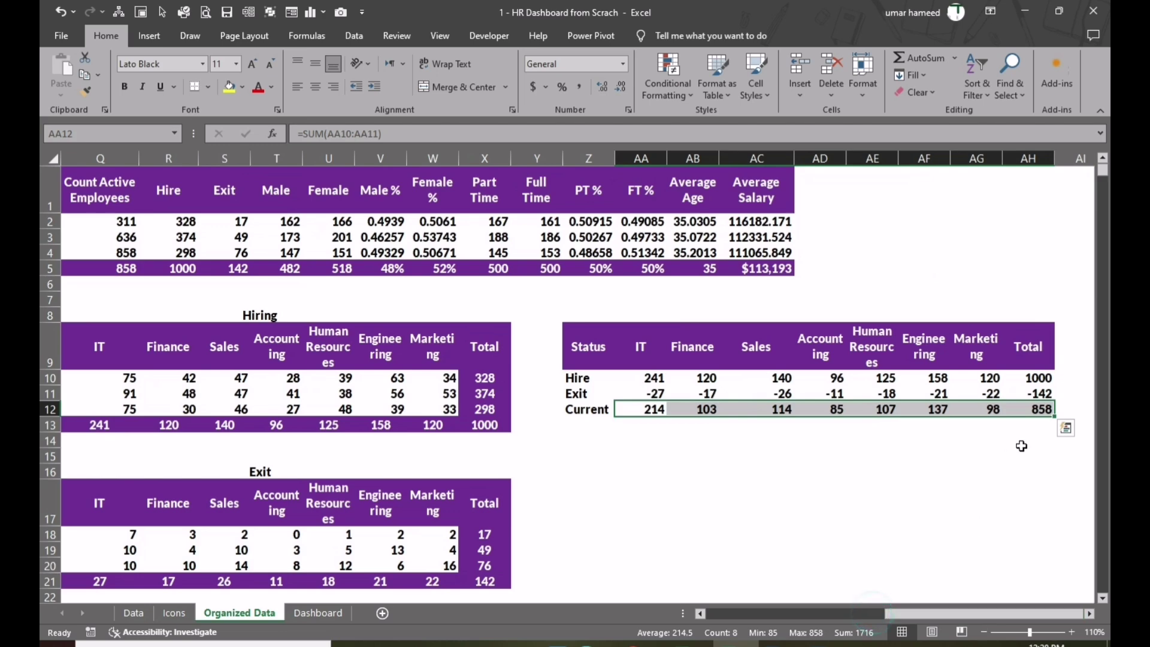
drag(577, 379, 584, 407)
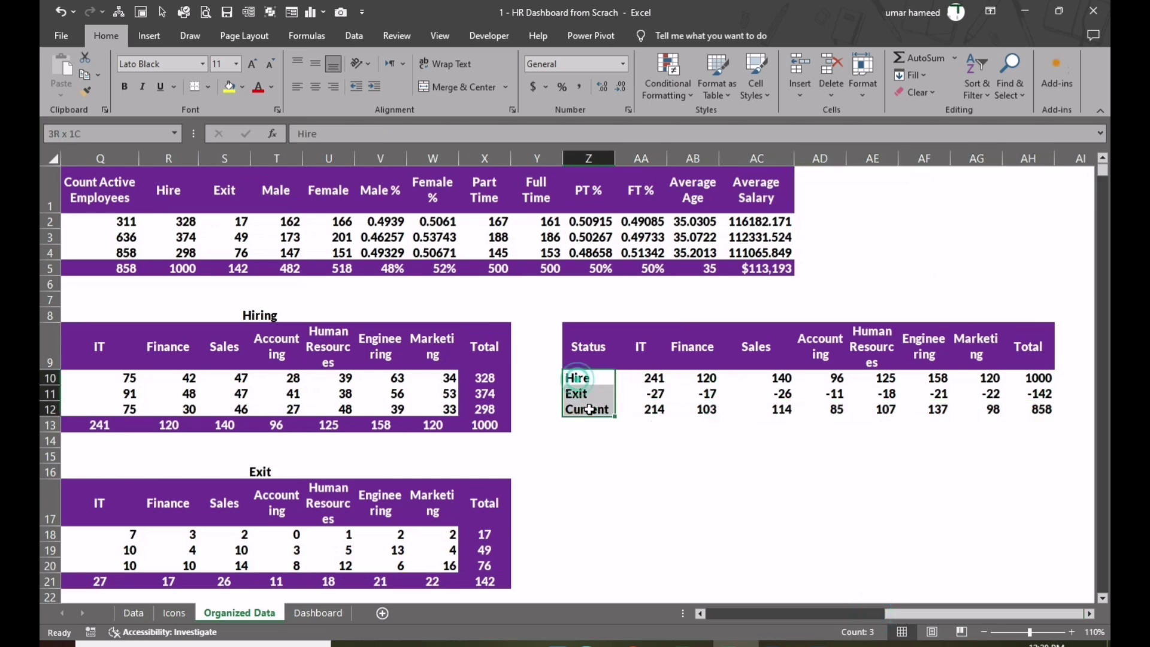
drag(1039, 378, 1049, 402)
drag(643, 409, 974, 412)
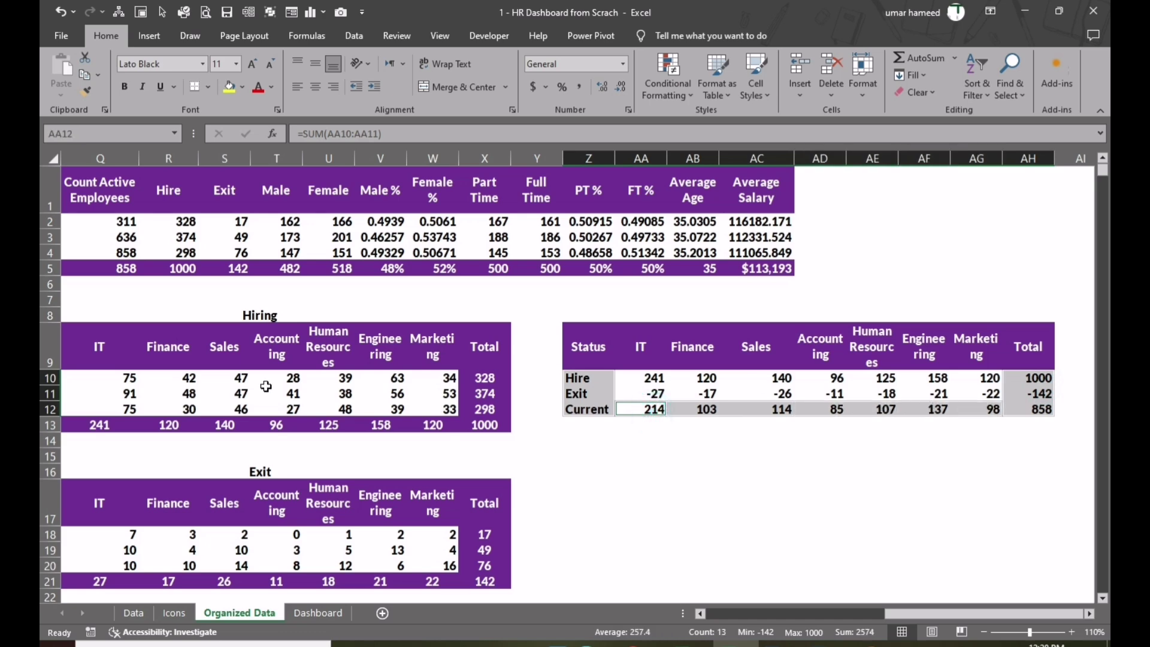
click(695, 473)
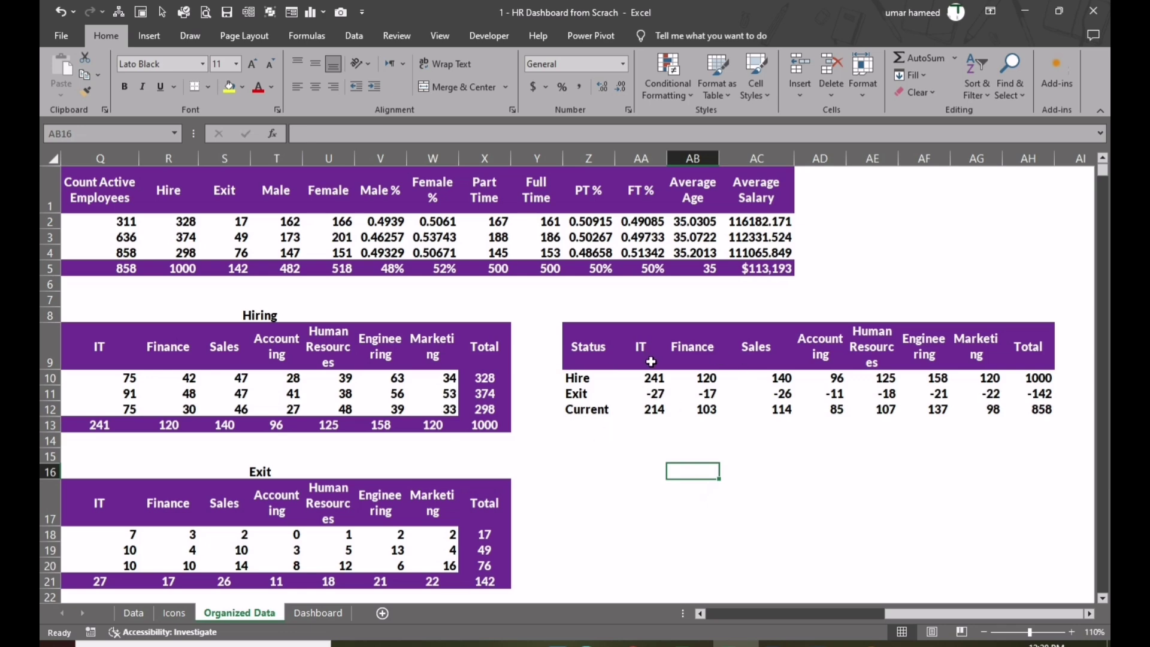
Insert a treemap chart from the department headers AA9:AG9 and the Current row AA12:AG12 of the status table
drag(652, 360, 981, 347)
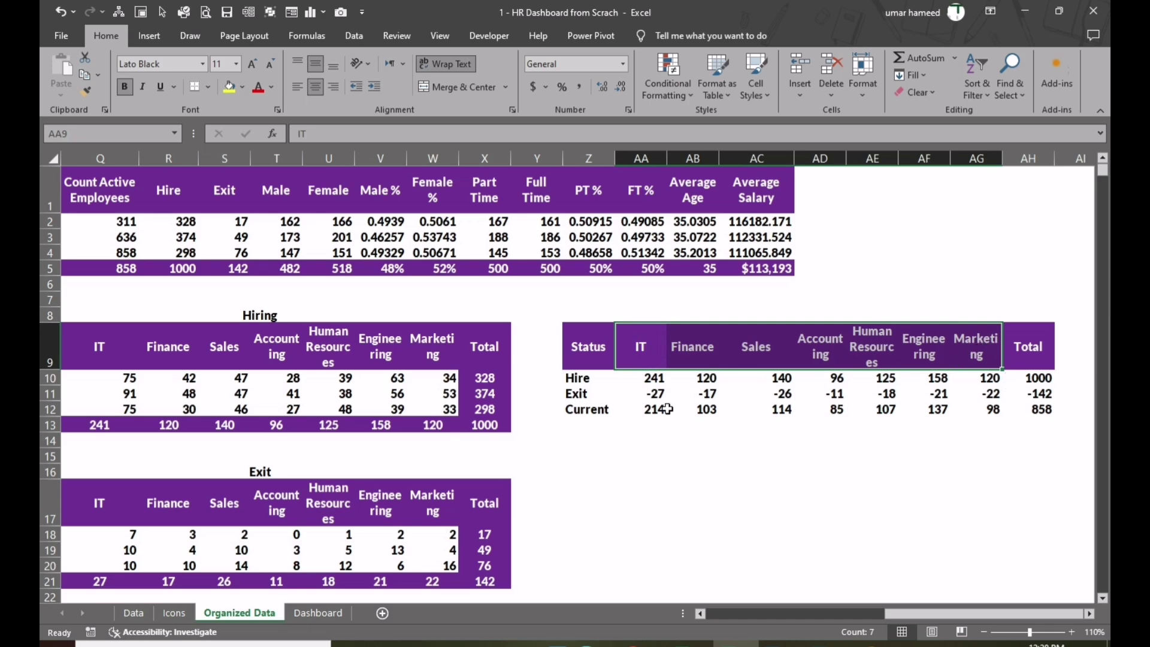
drag(655, 409, 976, 407)
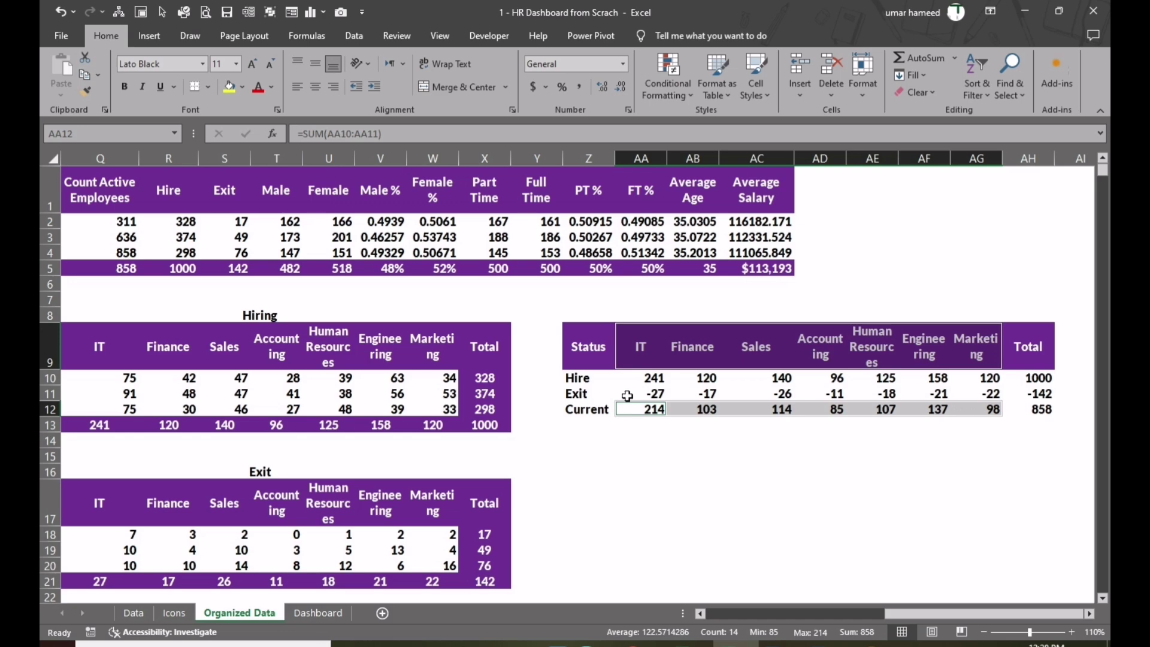
click(163, 37)
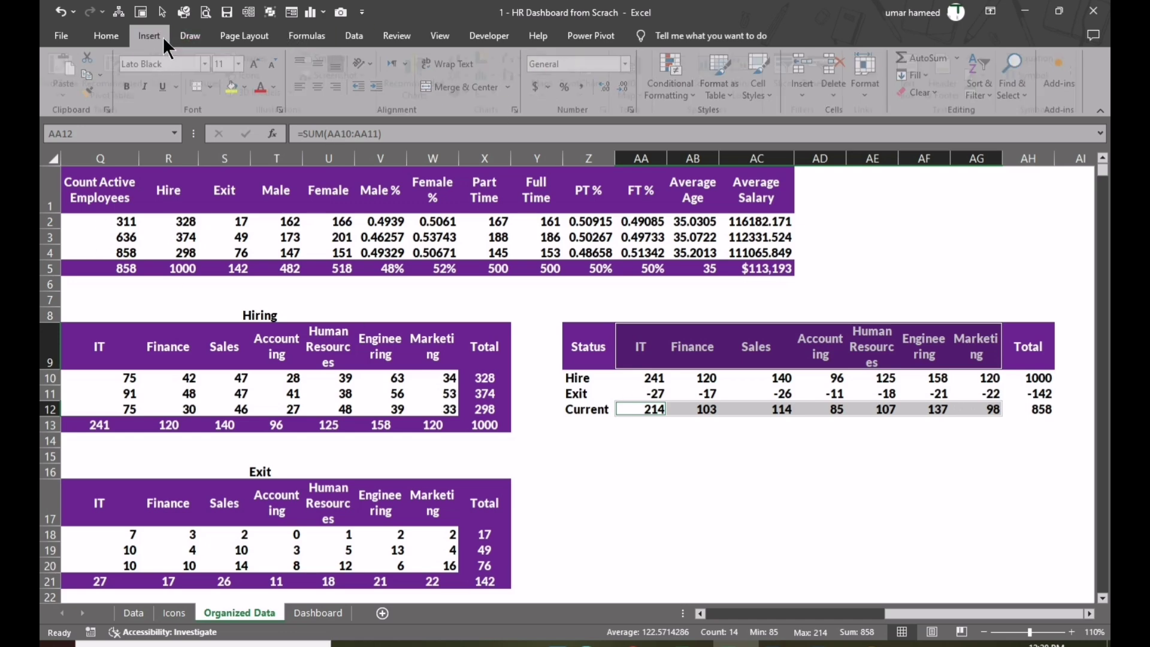
click(504, 61)
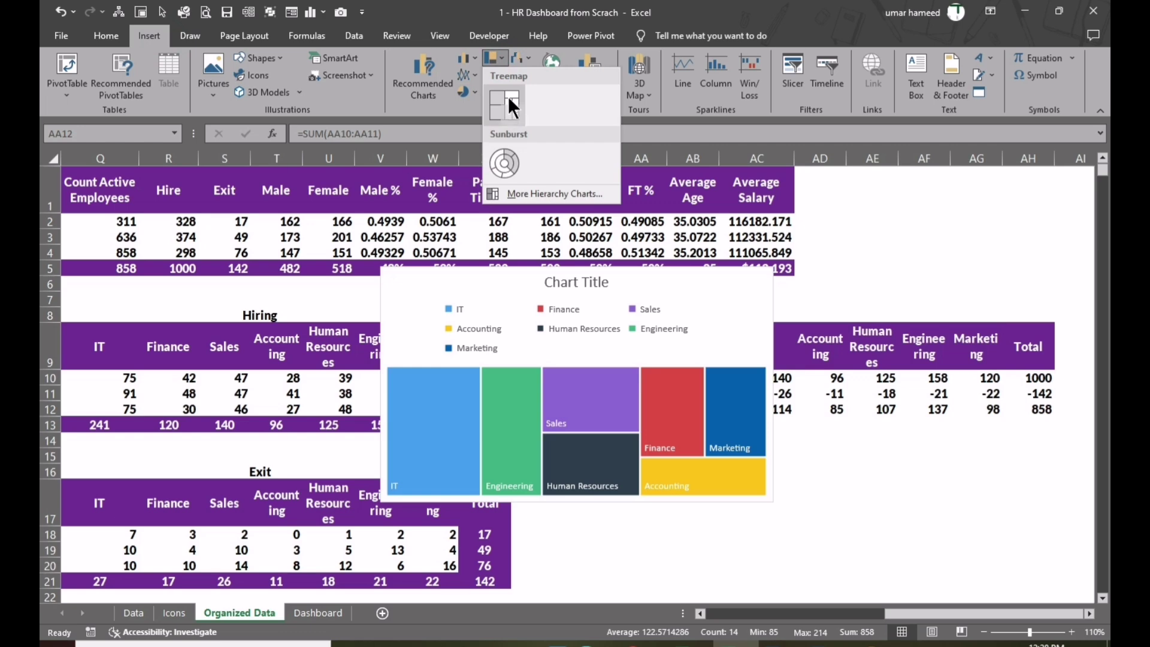
click(508, 101)
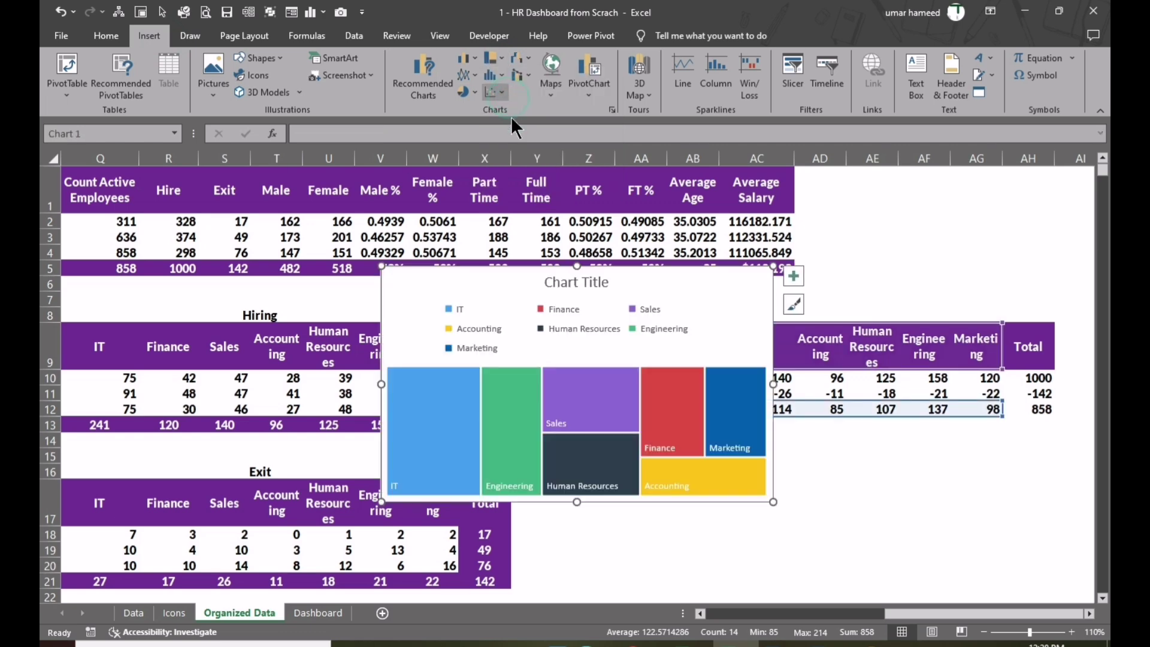
Remove the chart title and the legend from the treemap
click(798, 274)
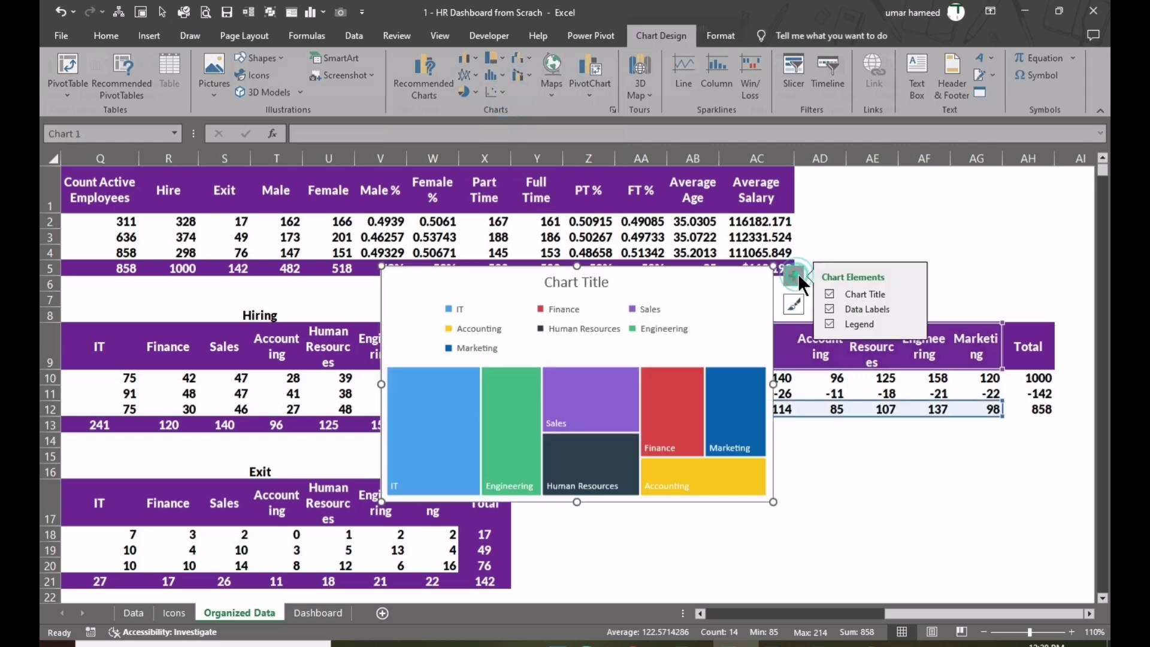
click(828, 294)
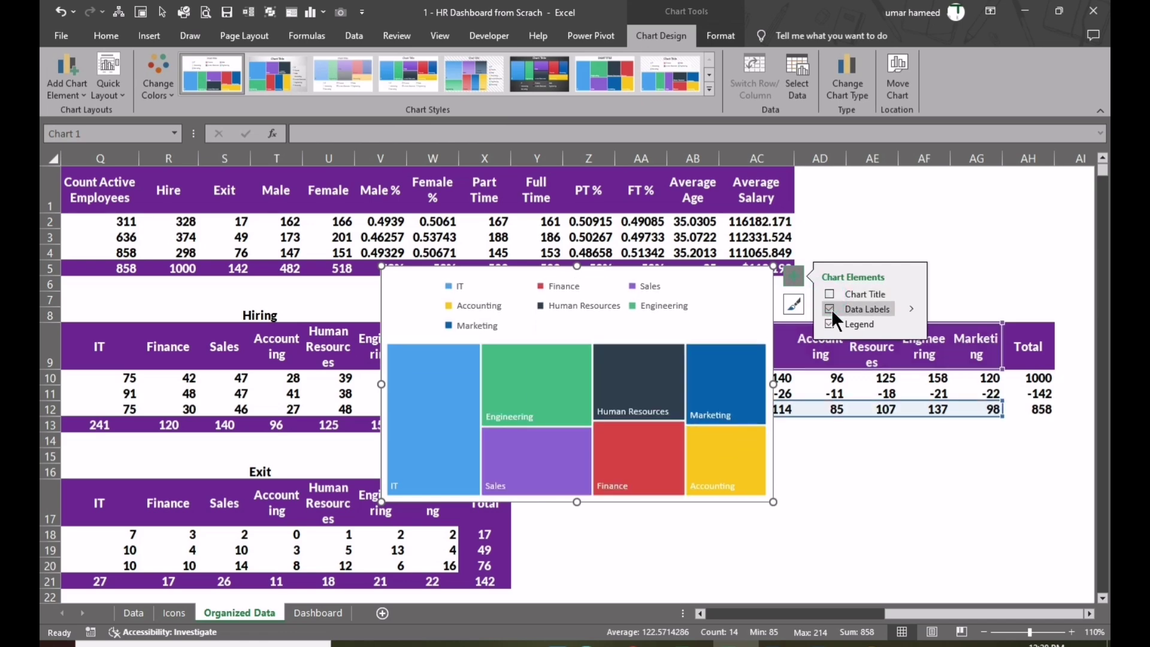
click(832, 325)
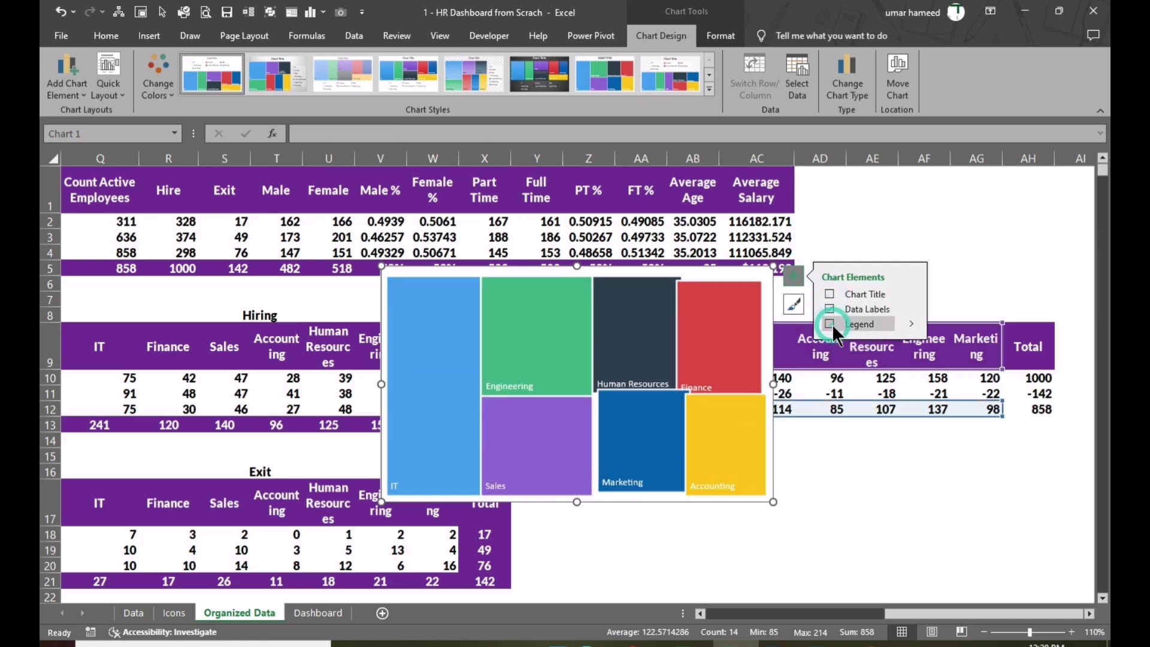
Format the treemap's chart area with no fill and no border line
right_click(759, 262)
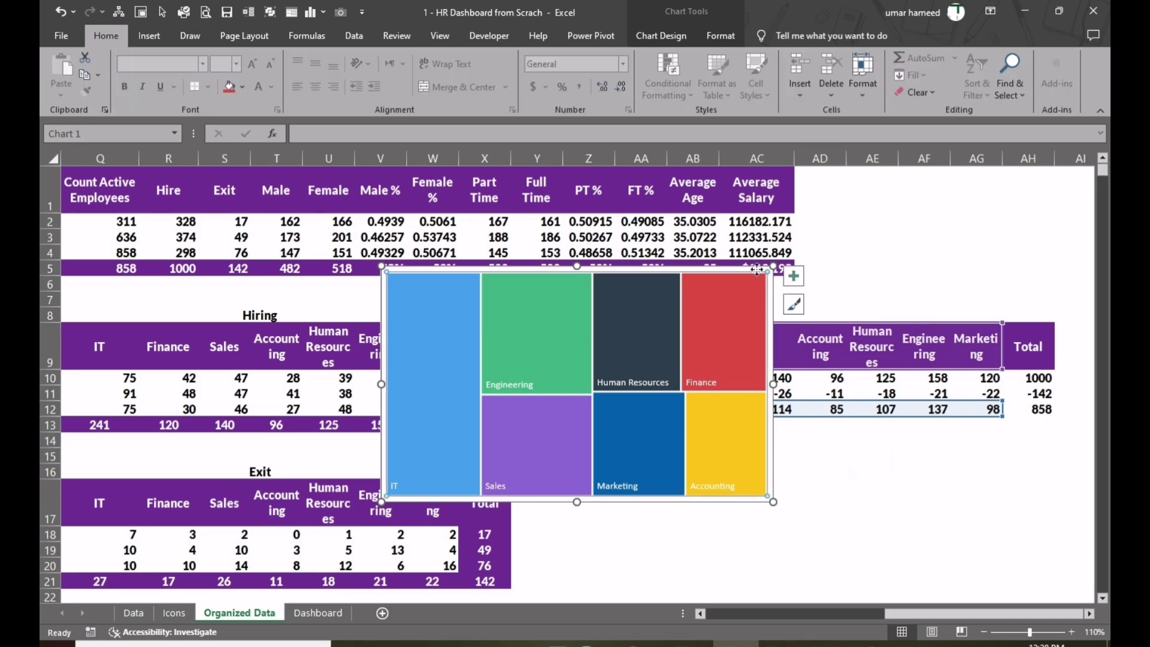
click(837, 607)
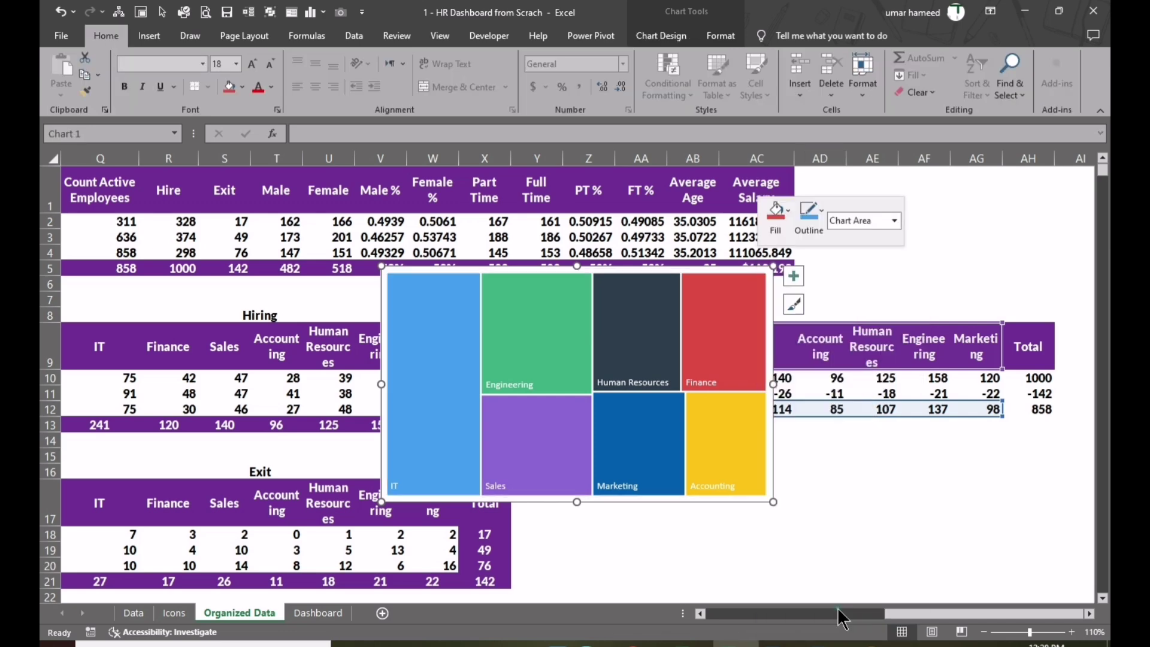
click(931, 256)
click(930, 276)
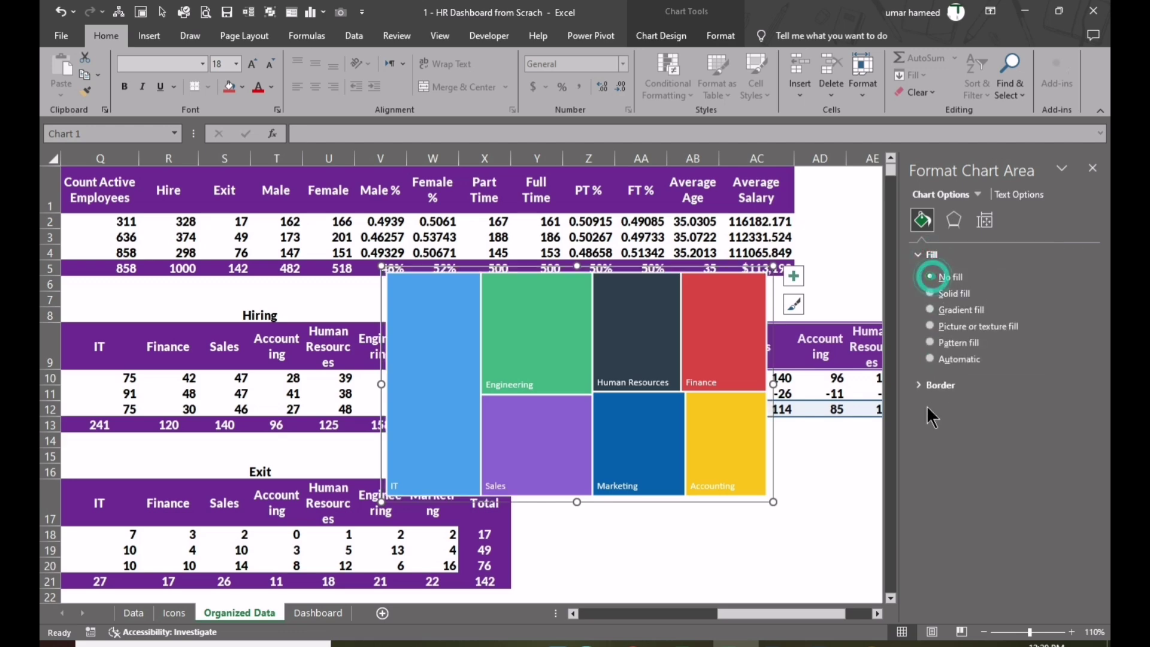
click(925, 385)
click(930, 407)
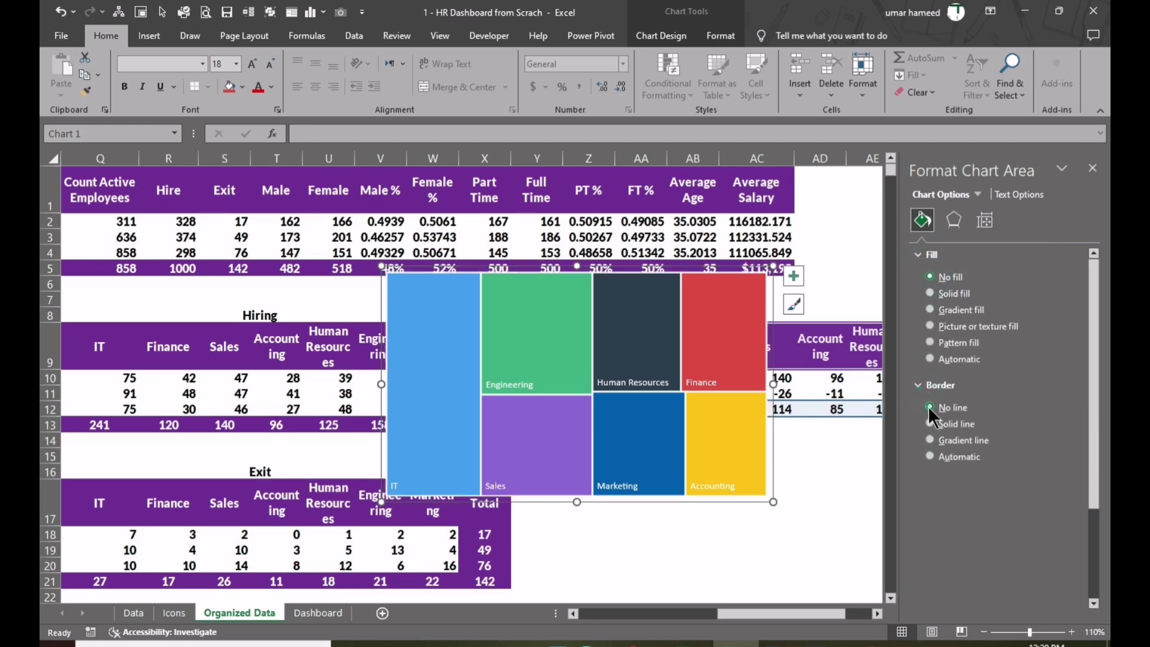
click(842, 505)
click(759, 307)
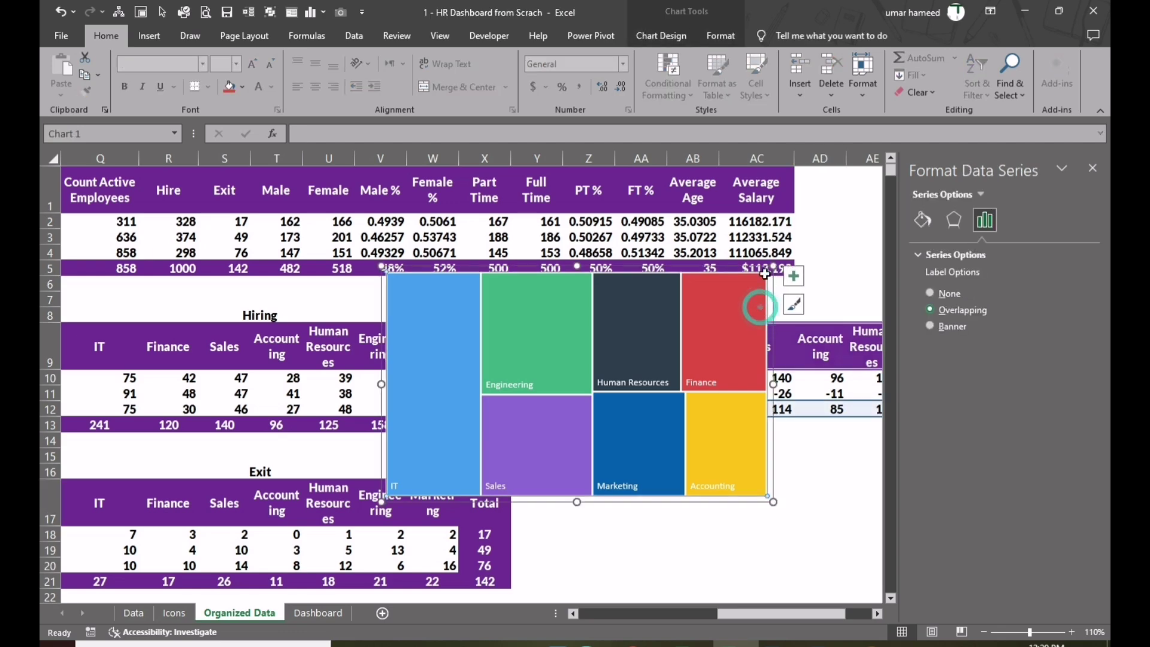
right_click(760, 267)
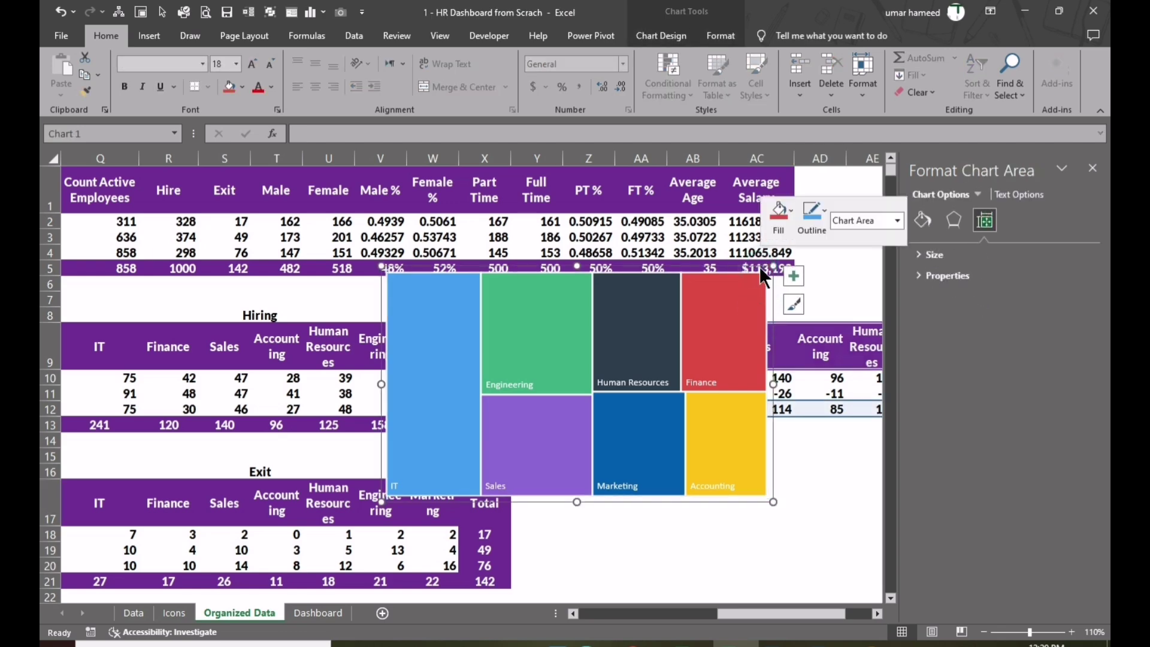
click(638, 578)
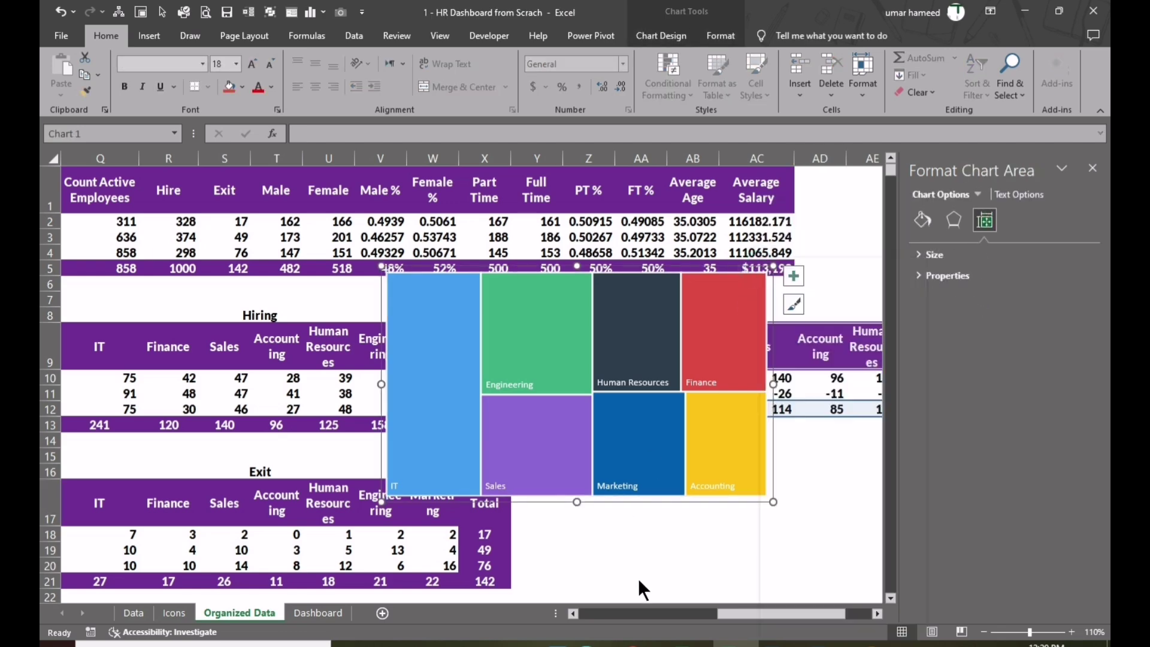
Show the value alongside the category name in the treemap's data labels, separated by a new line
click(709, 379)
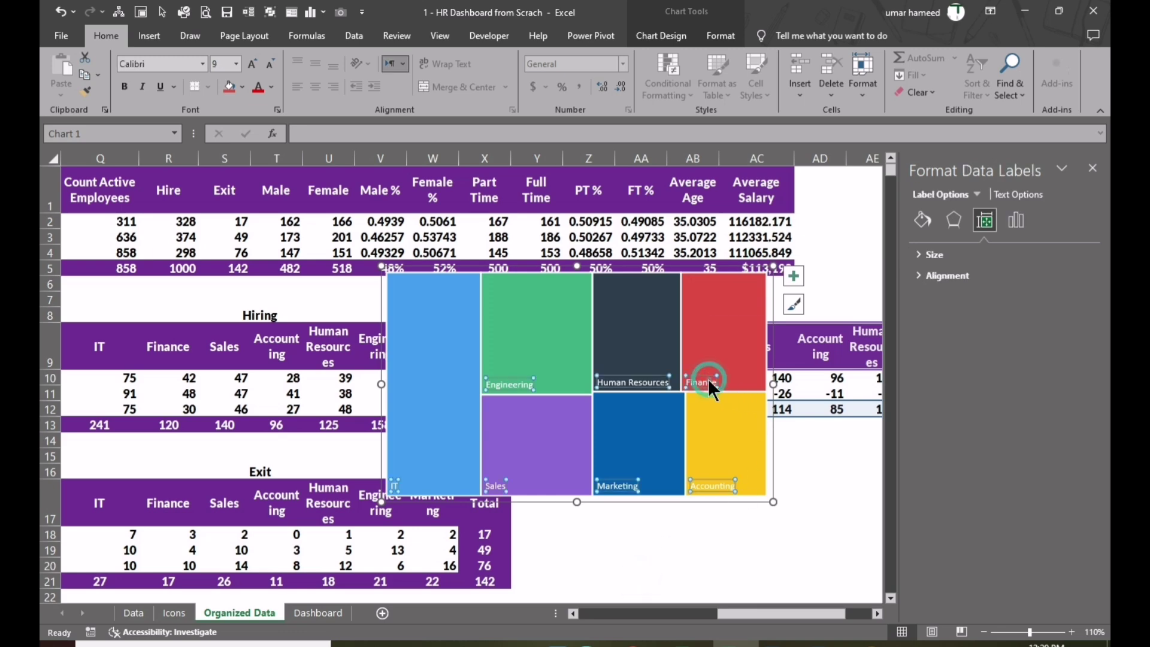
right_click(708, 378)
click(767, 537)
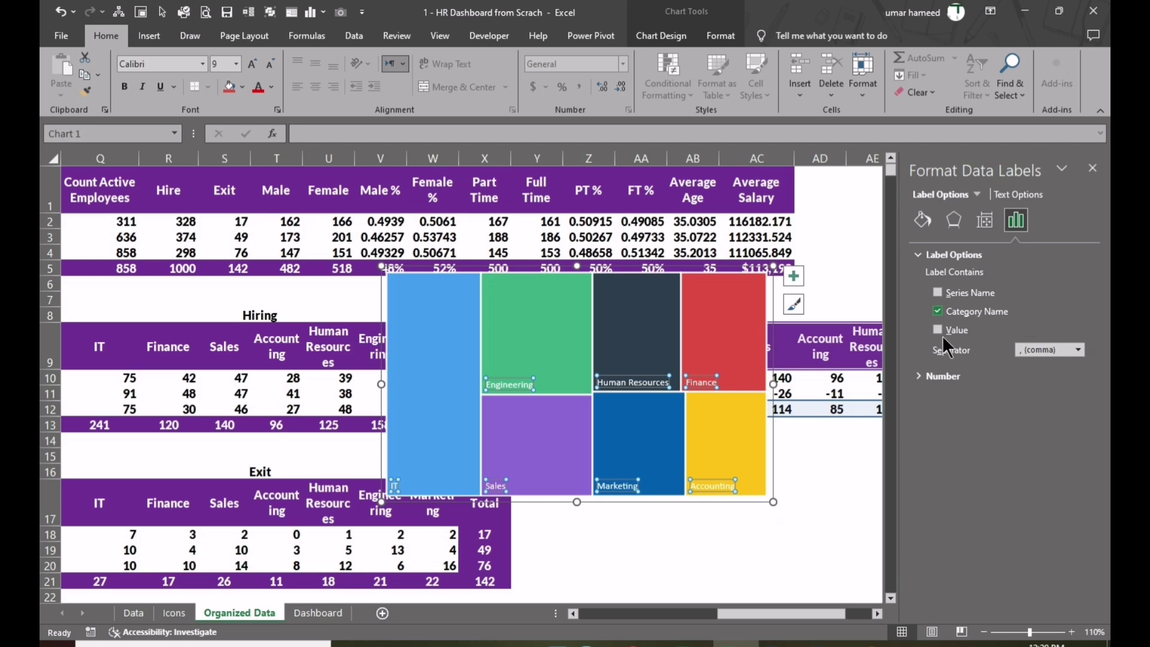
click(938, 330)
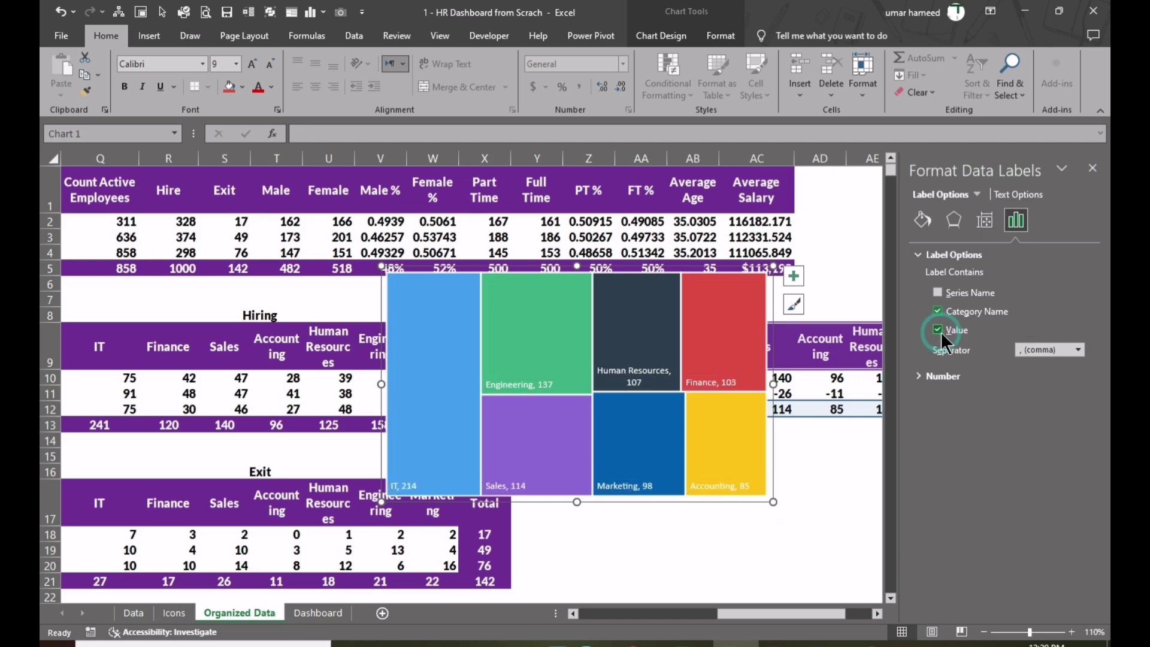
click(1078, 350)
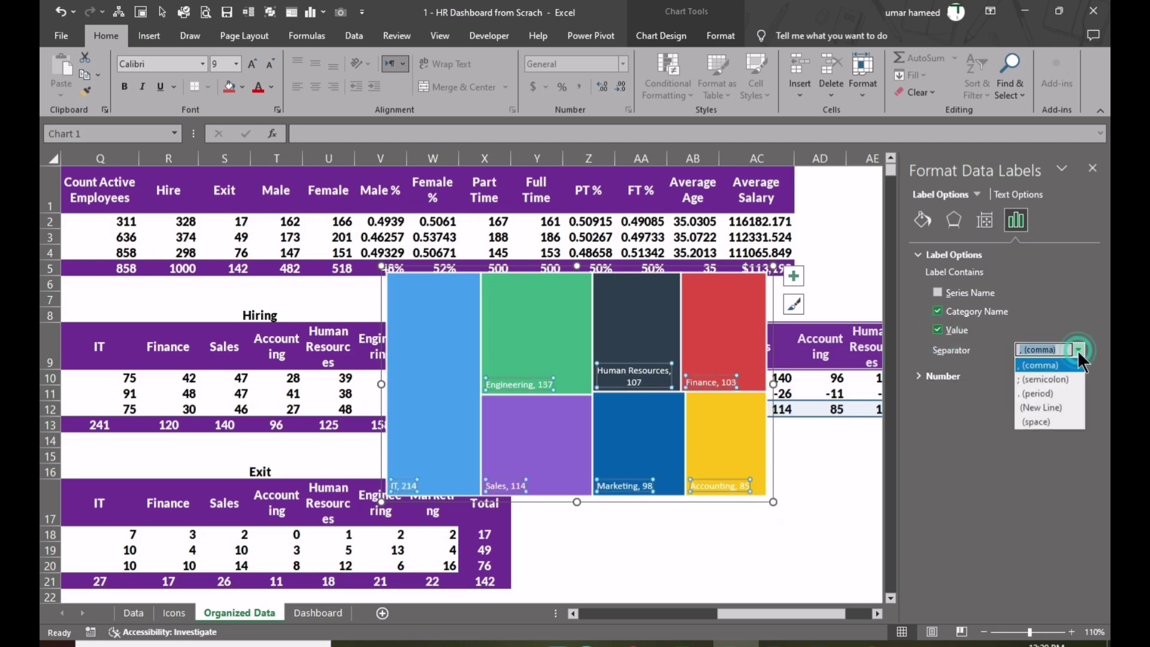
click(1067, 407)
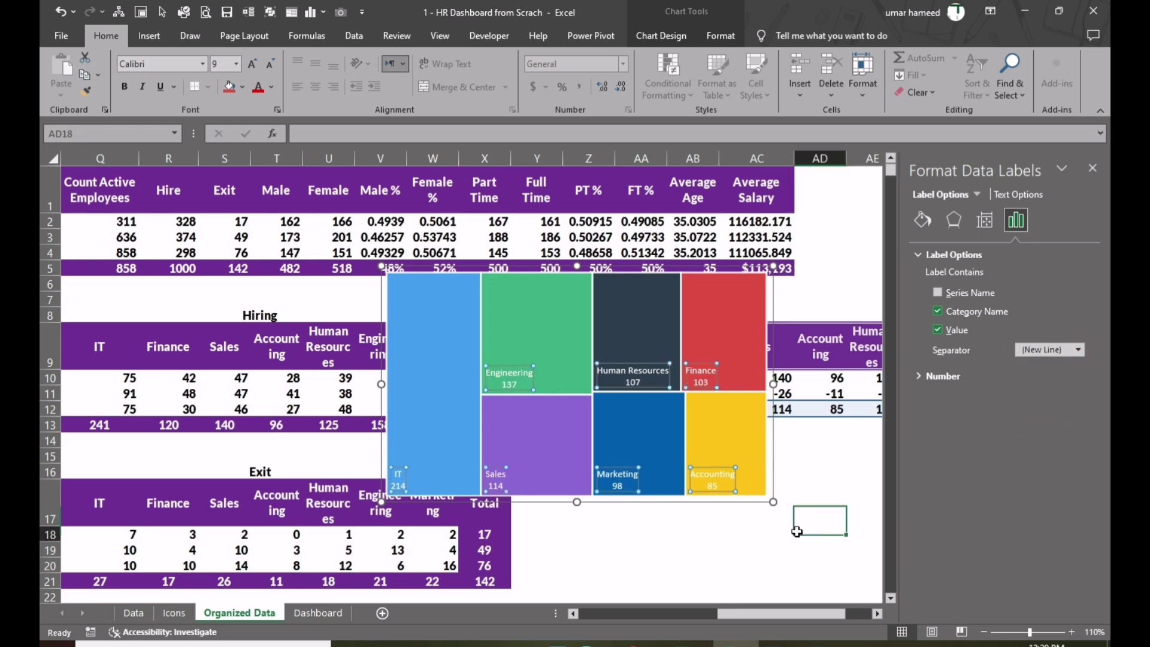
Set the font of the treemap's data labels to Lato Black
click(797, 532)
click(703, 370)
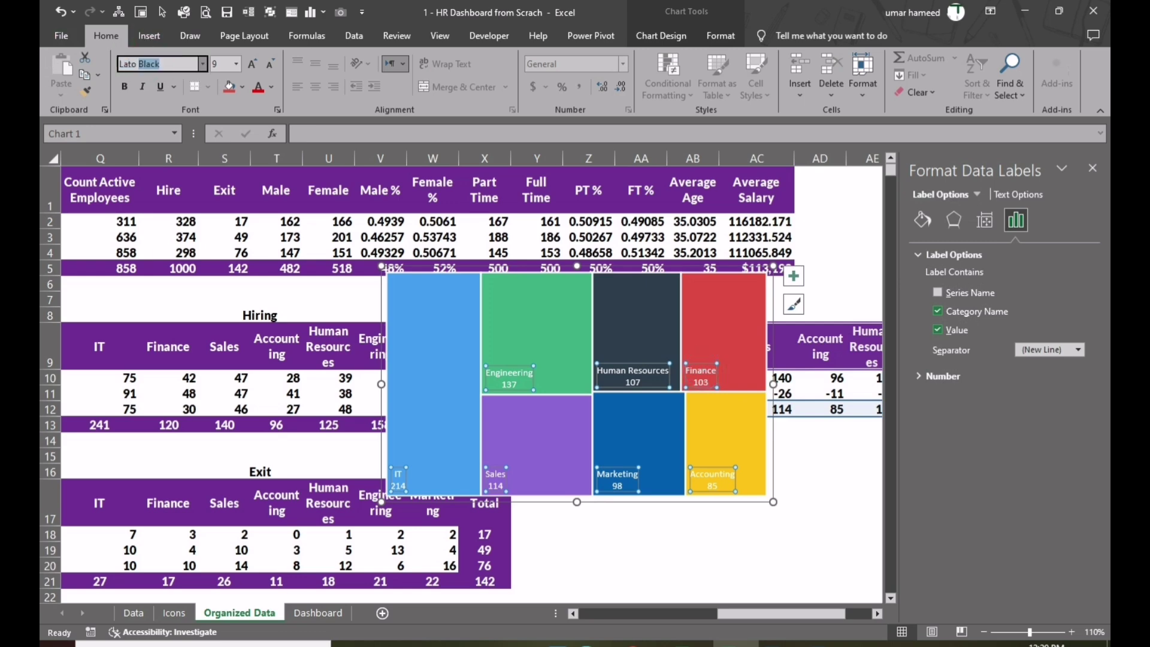
key(Return)
key(Escape)
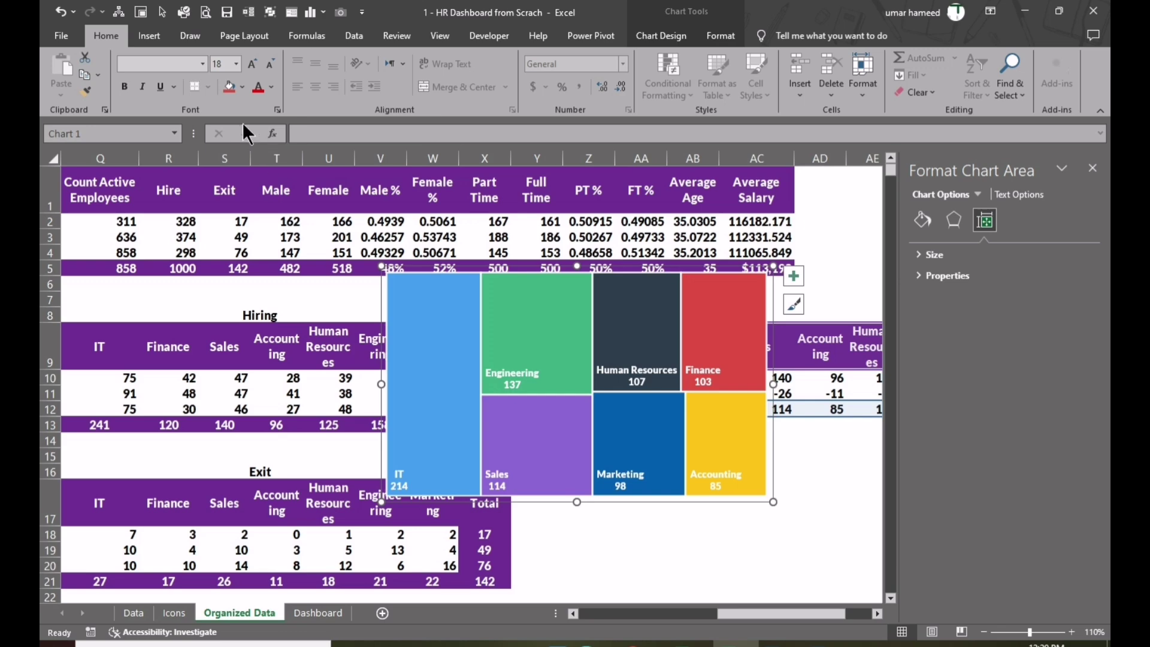
click(166, 63)
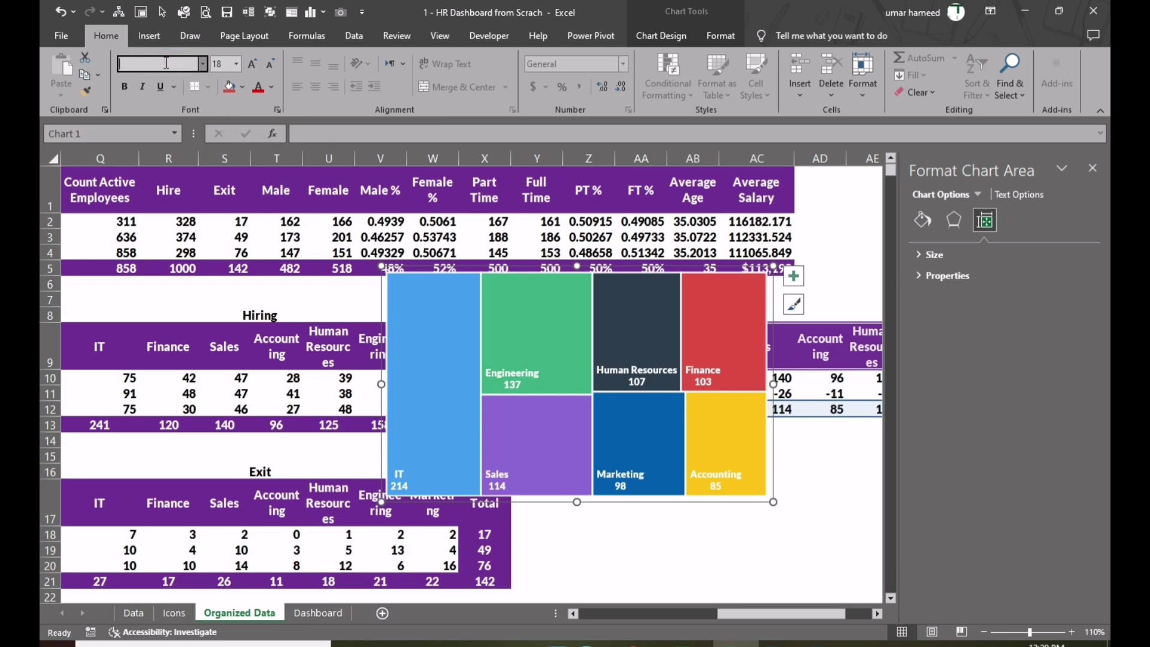
click(755, 534)
Cut the treemap from the Organized Data sheet and paste it onto the Dashboard sheet
click(707, 279)
click(627, 267)
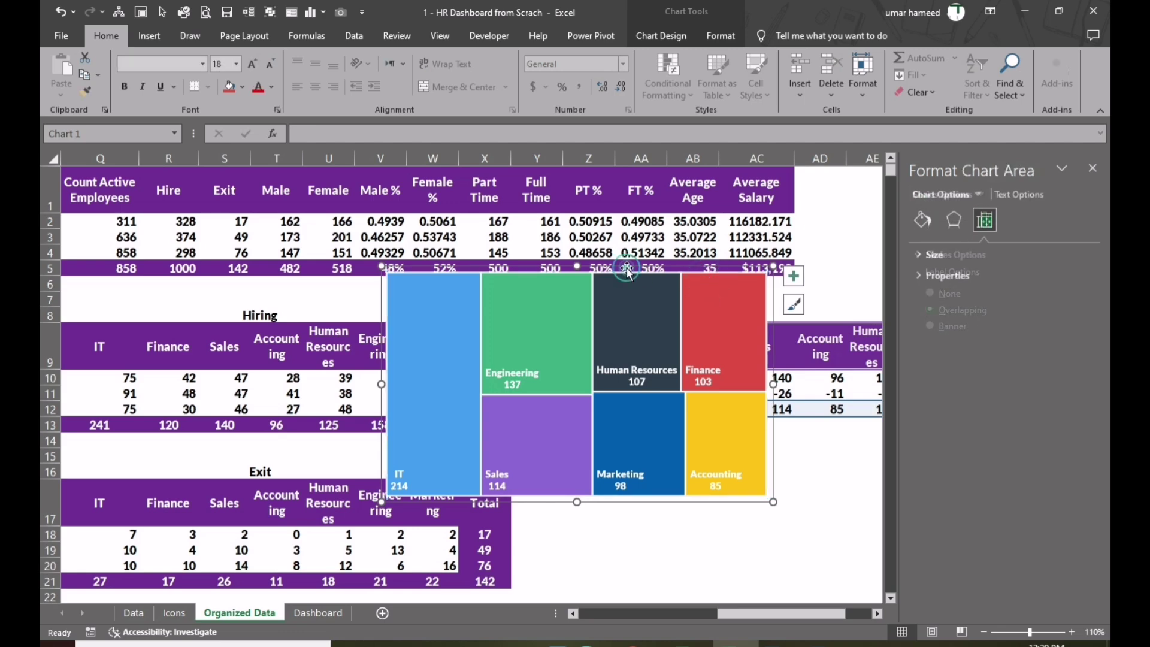
right_click(625, 267)
click(659, 291)
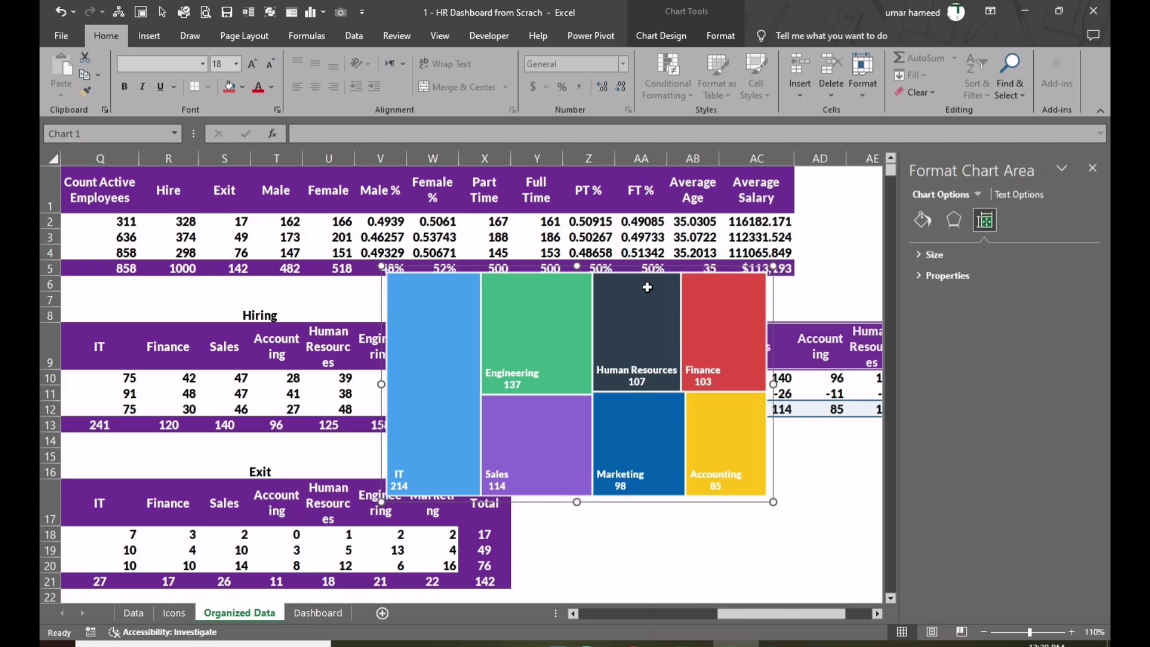
click(318, 612)
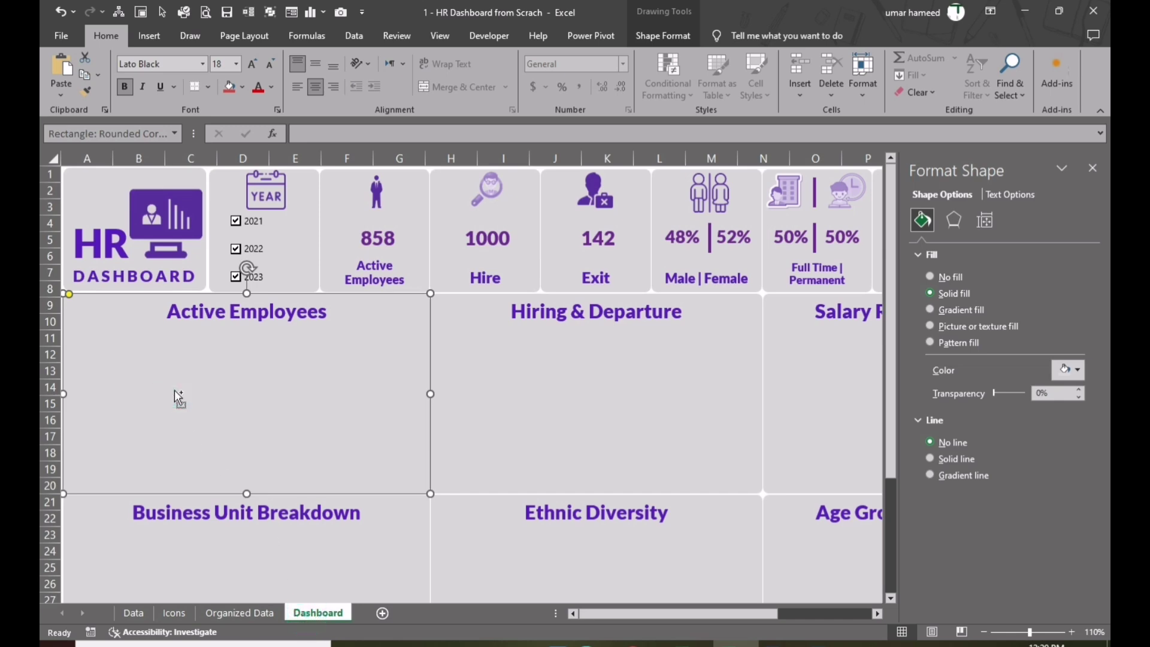
key(ctrl+v)
Resize and position the treemap so that it fits under the heading of the Active Employees panel
drag(456, 527, 393, 477)
click(87, 328)
drag(64, 293, 110, 328)
drag(379, 409, 423, 406)
Make the data labels of the Active Employees treemap bold
click(372, 392)
click(124, 86)
click(523, 418)
click(328, 434)
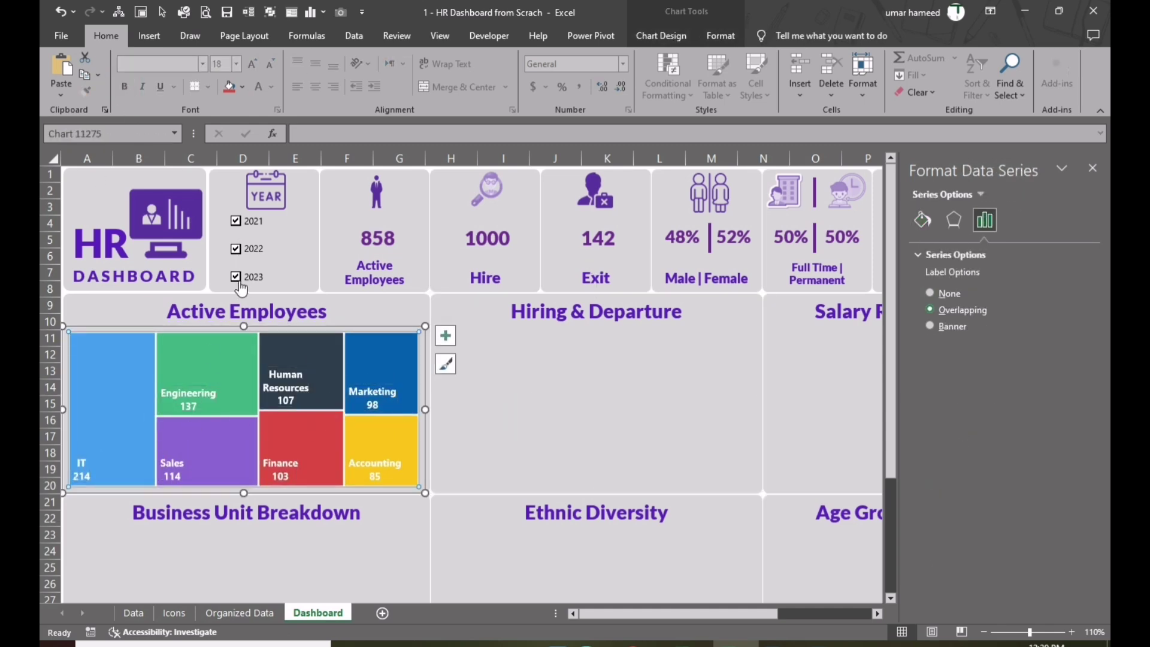
Clear the 2023 and 2022 year checkboxes and select both again to check how the treemap responds
click(240, 284)
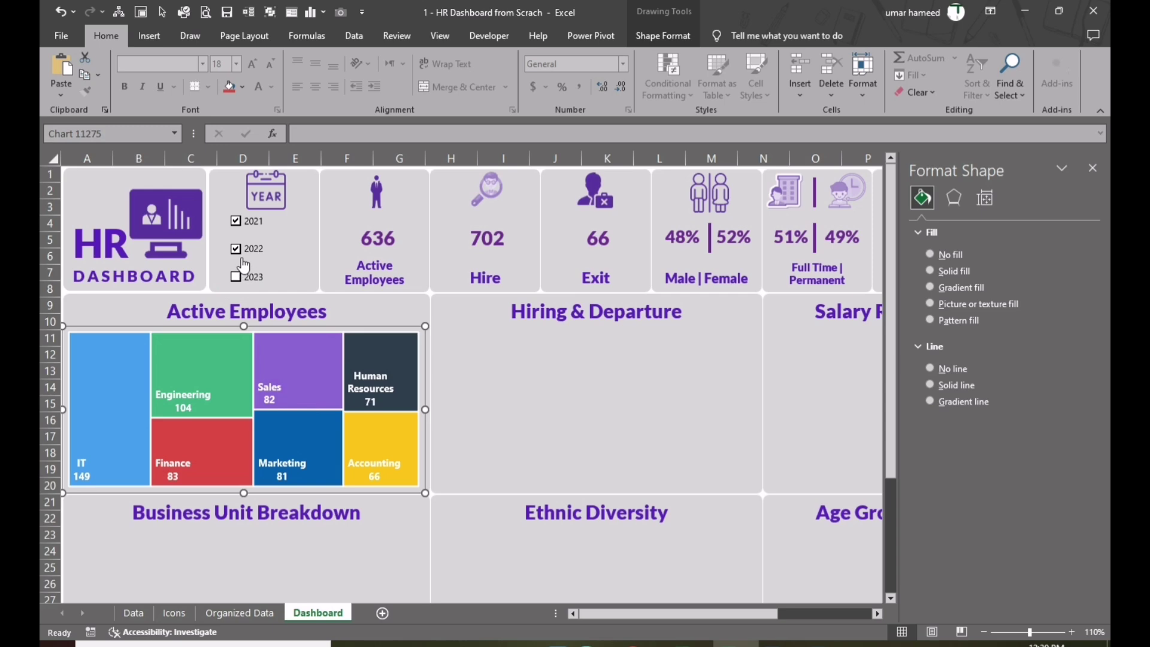
click(238, 254)
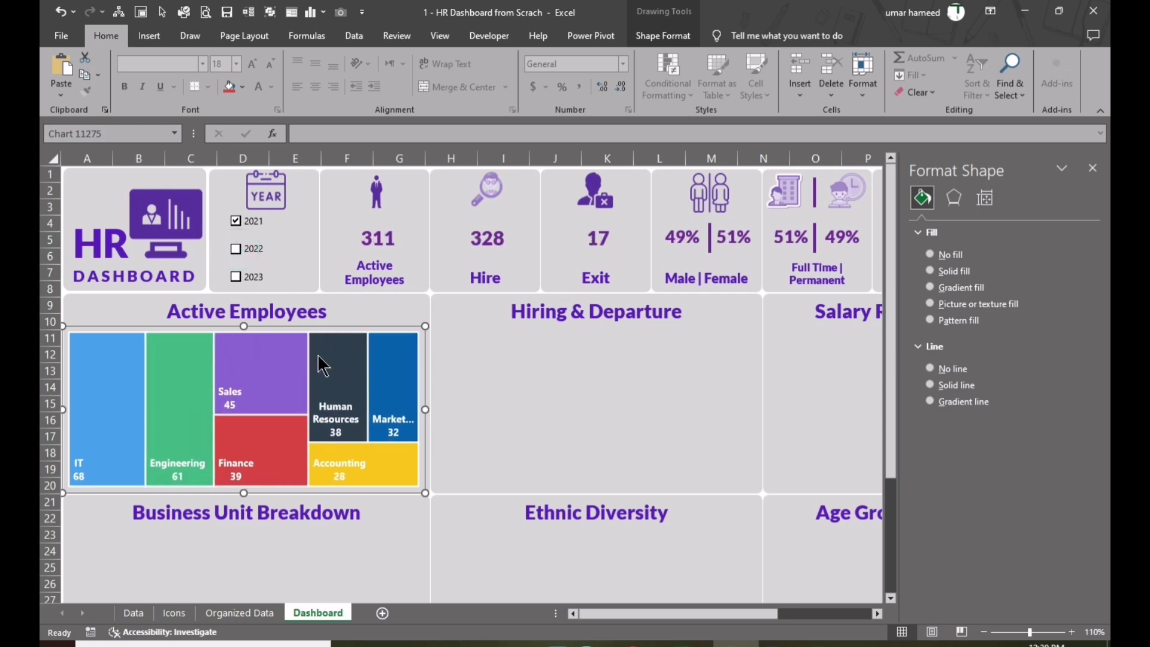
click(236, 252)
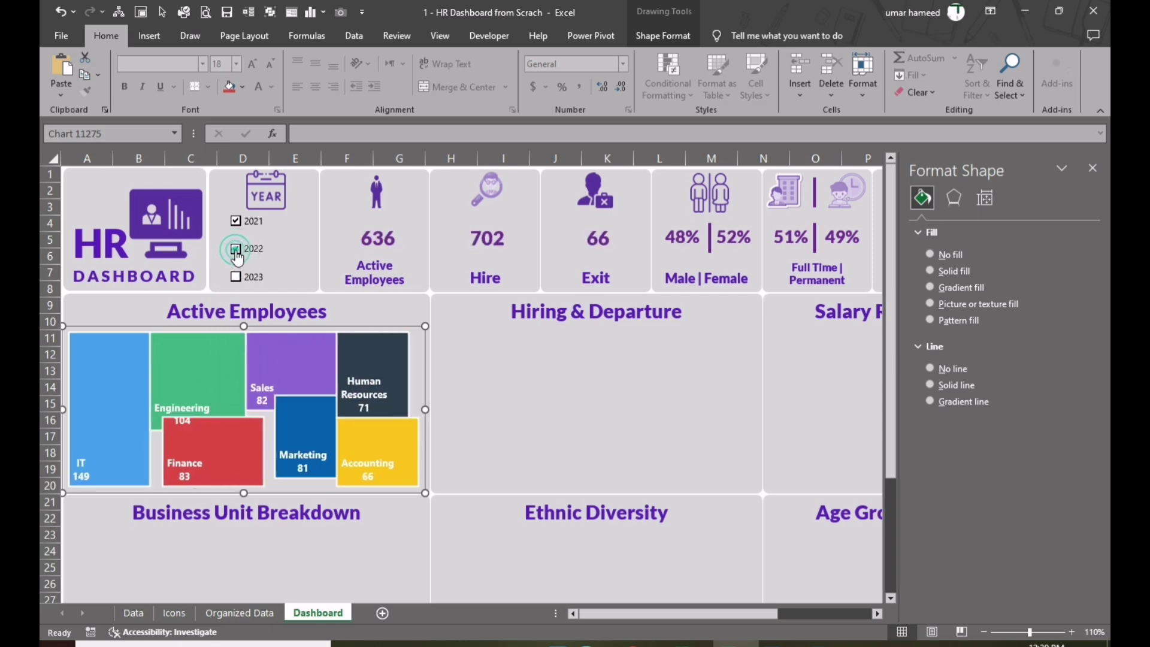
click(237, 286)
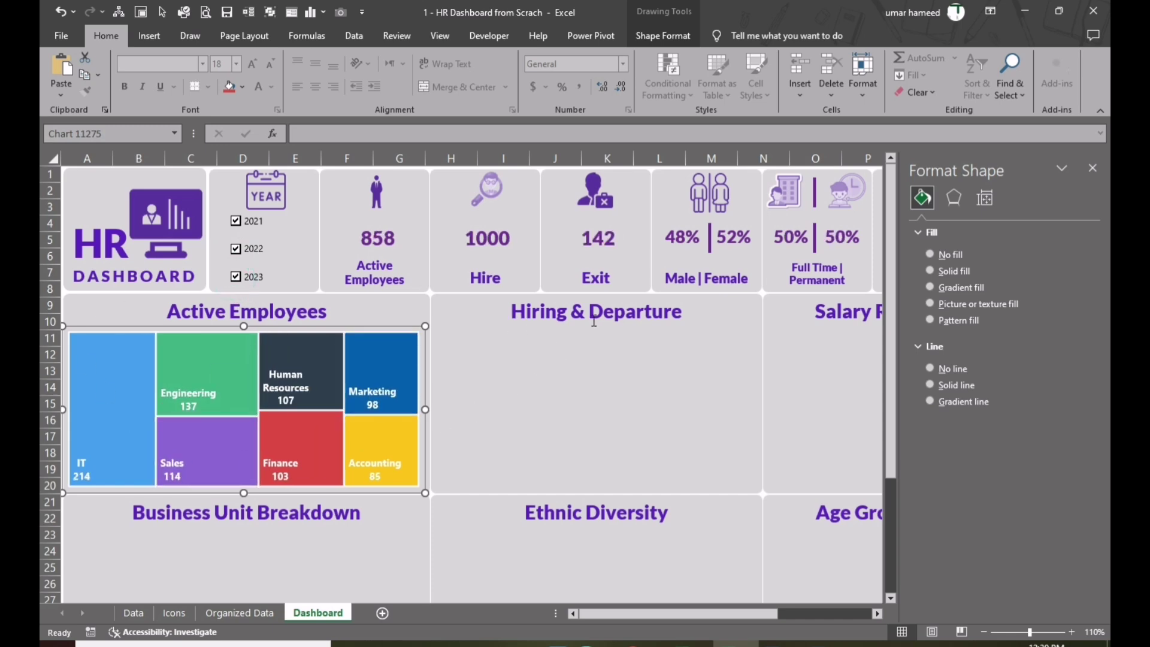
Insert a 2-D stacked bar chart from the department headers and the Hire and Exit rows, AA9:AH11, on the Organized Data sheet
click(231, 613)
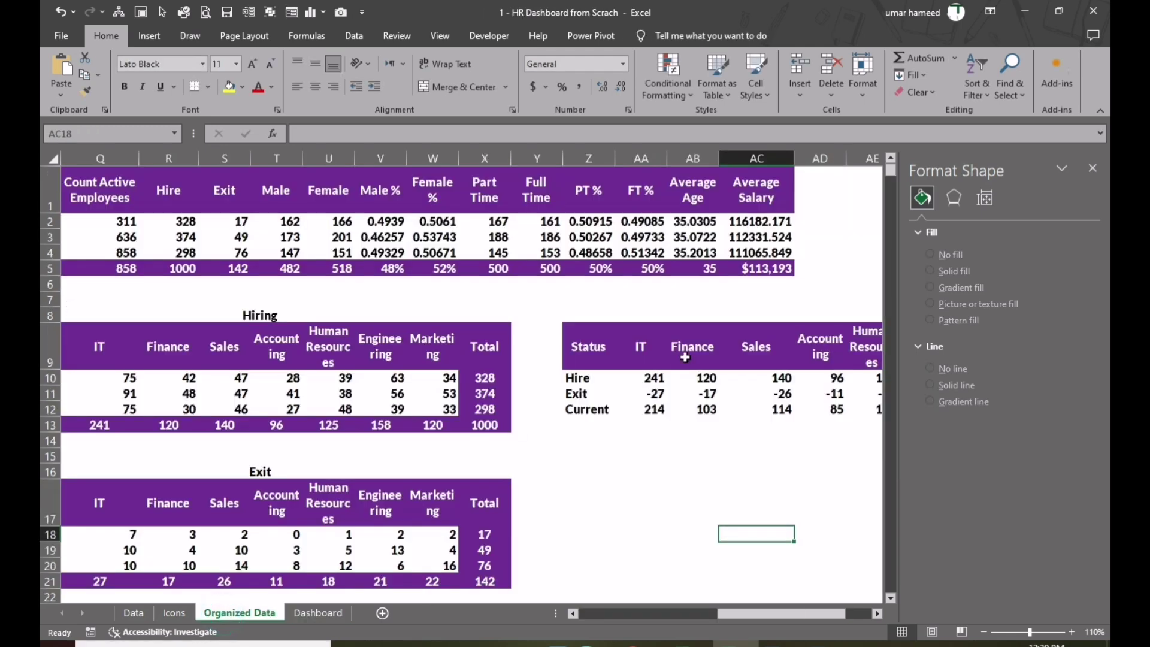
drag(751, 617, 820, 610)
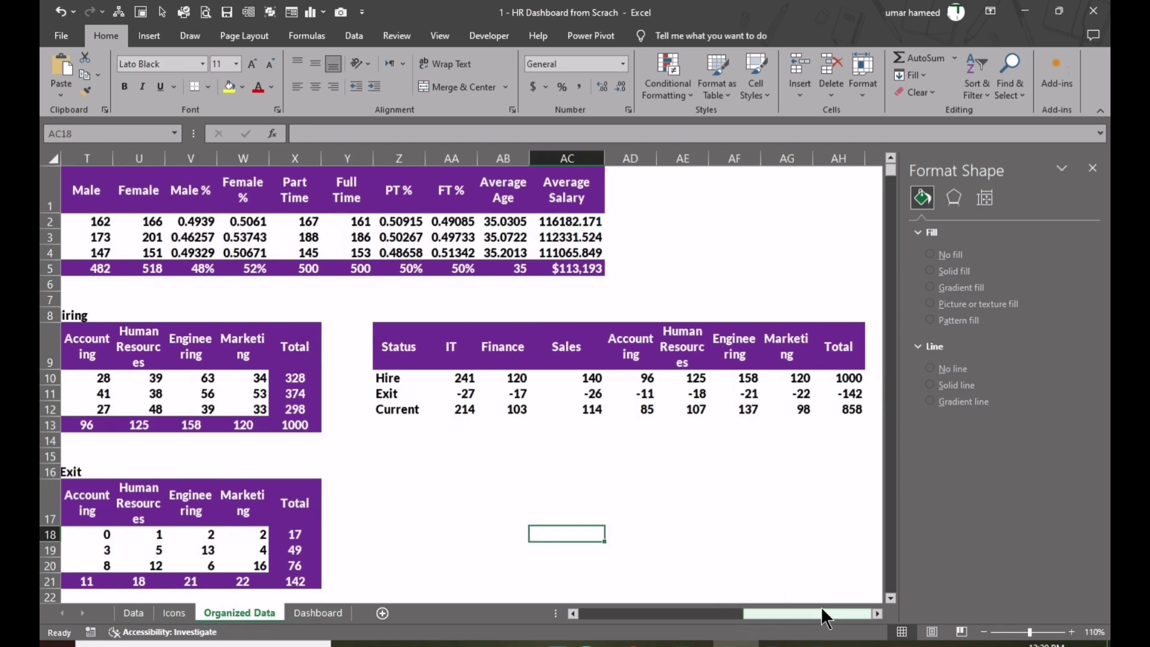
drag(476, 357, 839, 395)
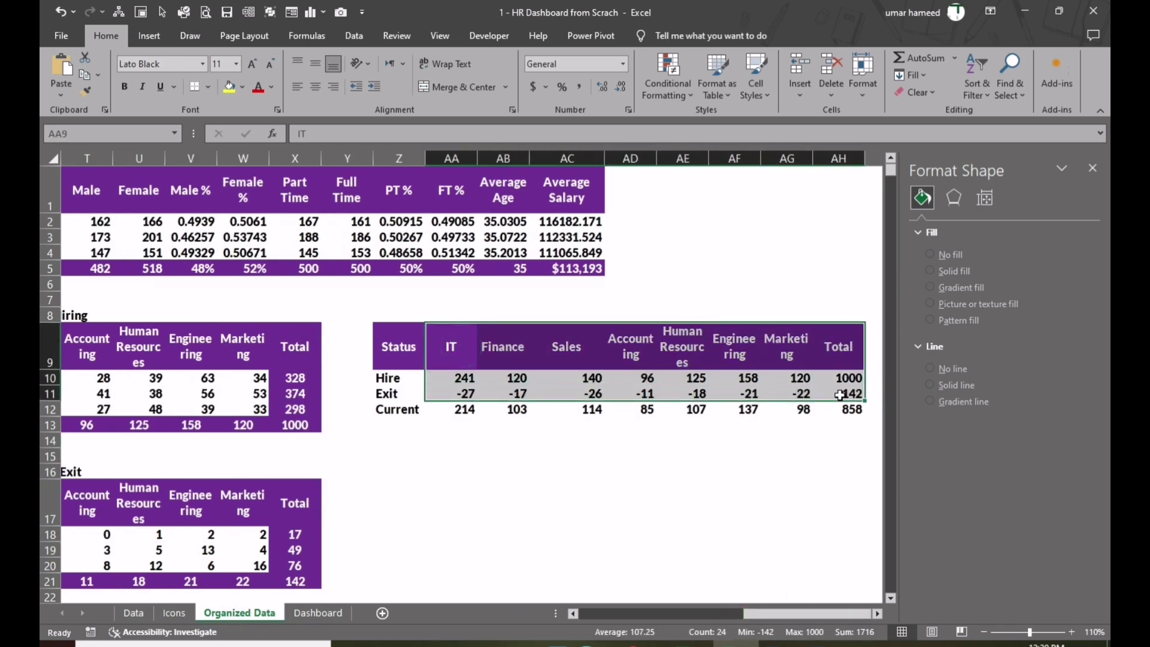
click(151, 38)
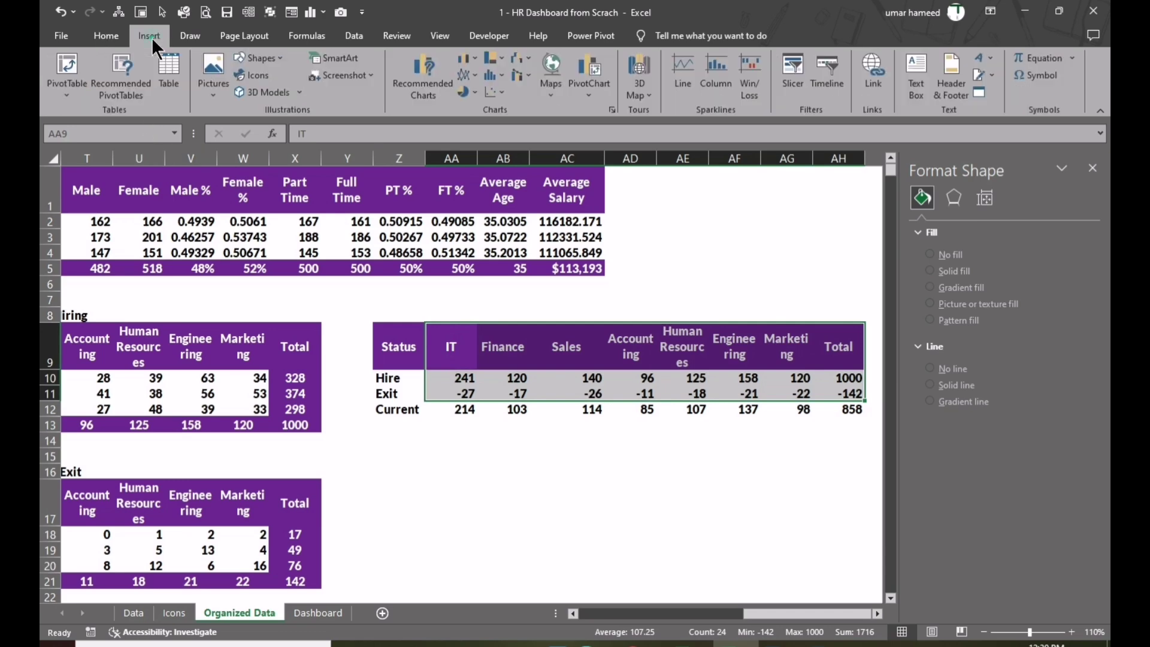
click(469, 58)
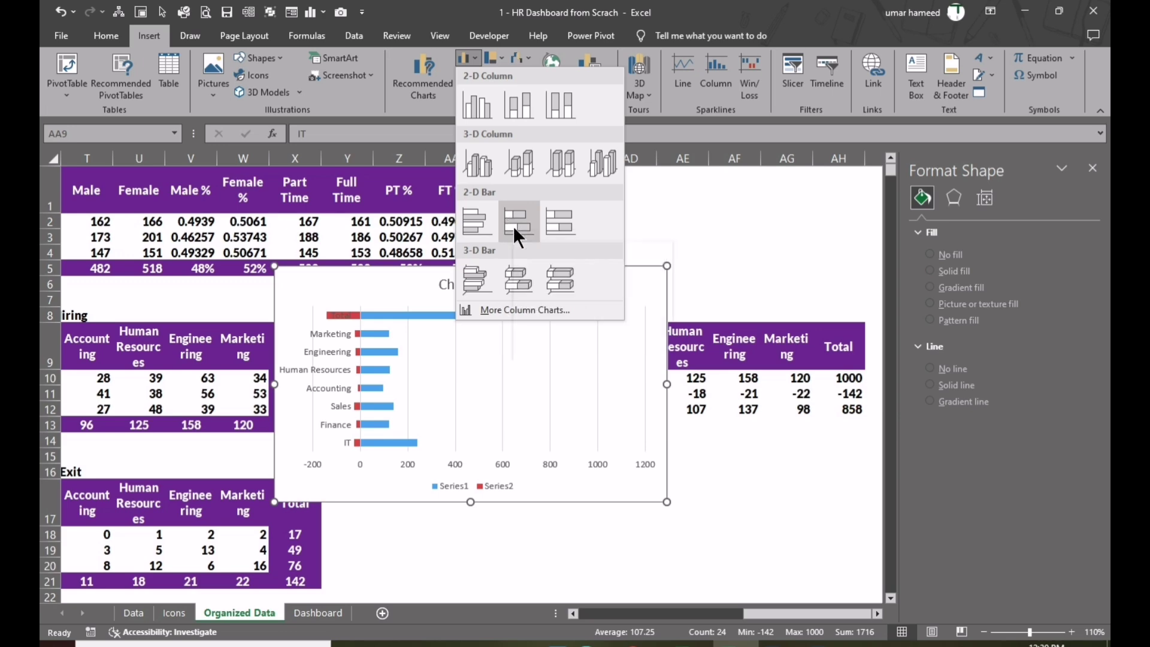
click(512, 225)
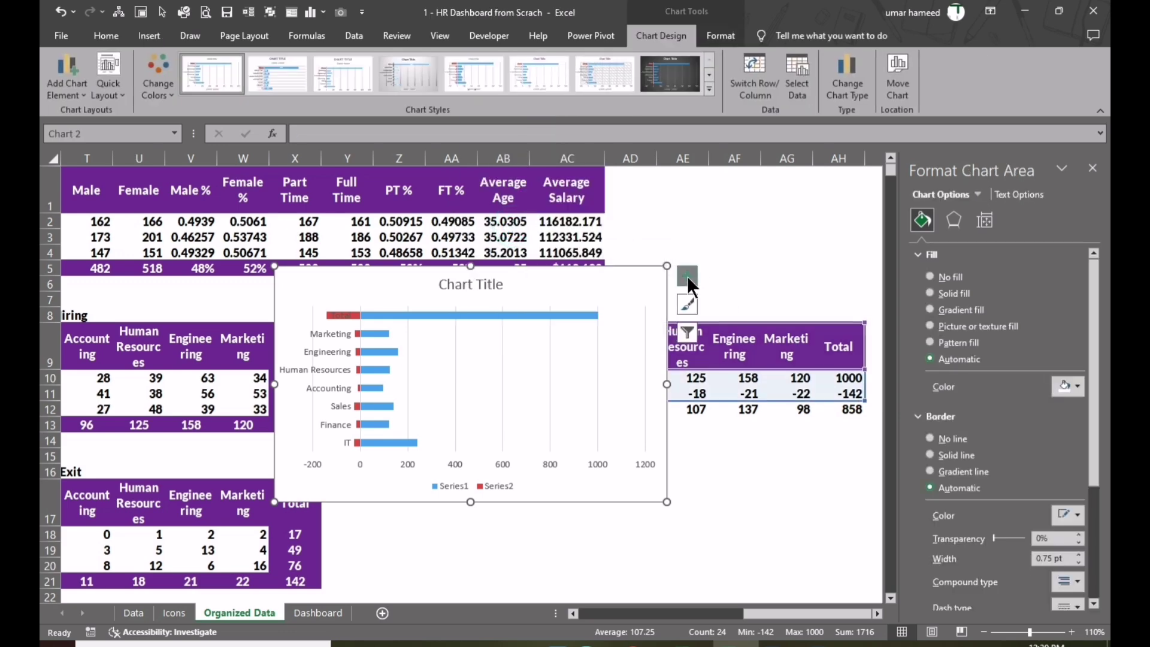
Remove the title, gridlines, legend and horizontal value axis from the stacked bar chart
click(687, 276)
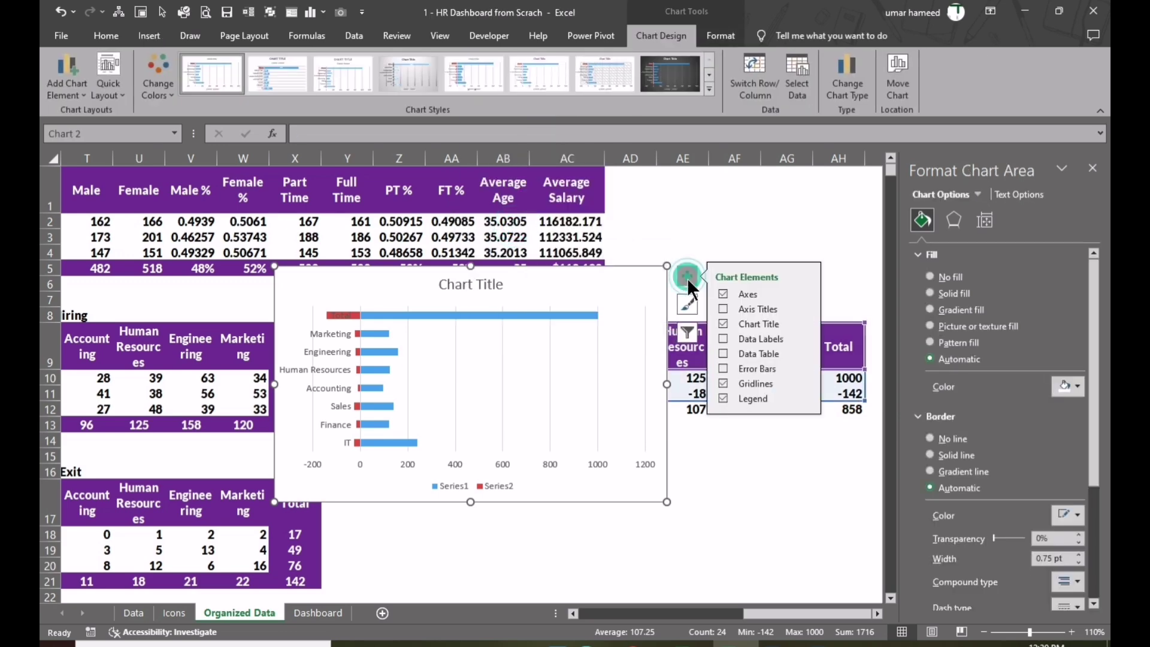
click(740, 323)
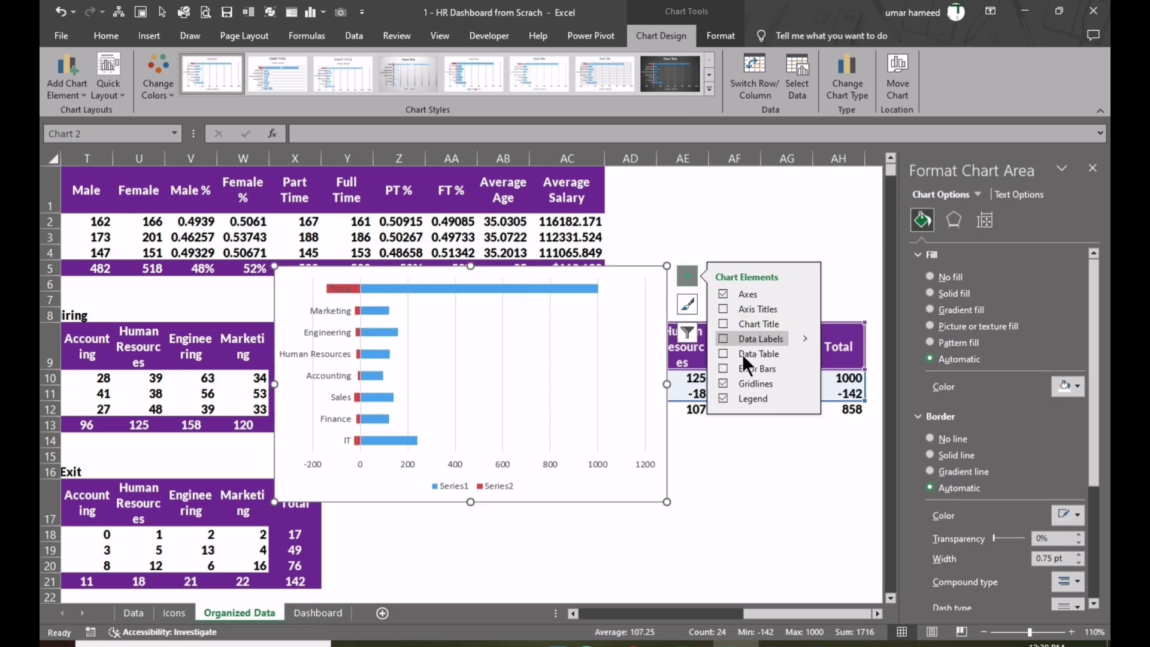
click(744, 388)
click(746, 397)
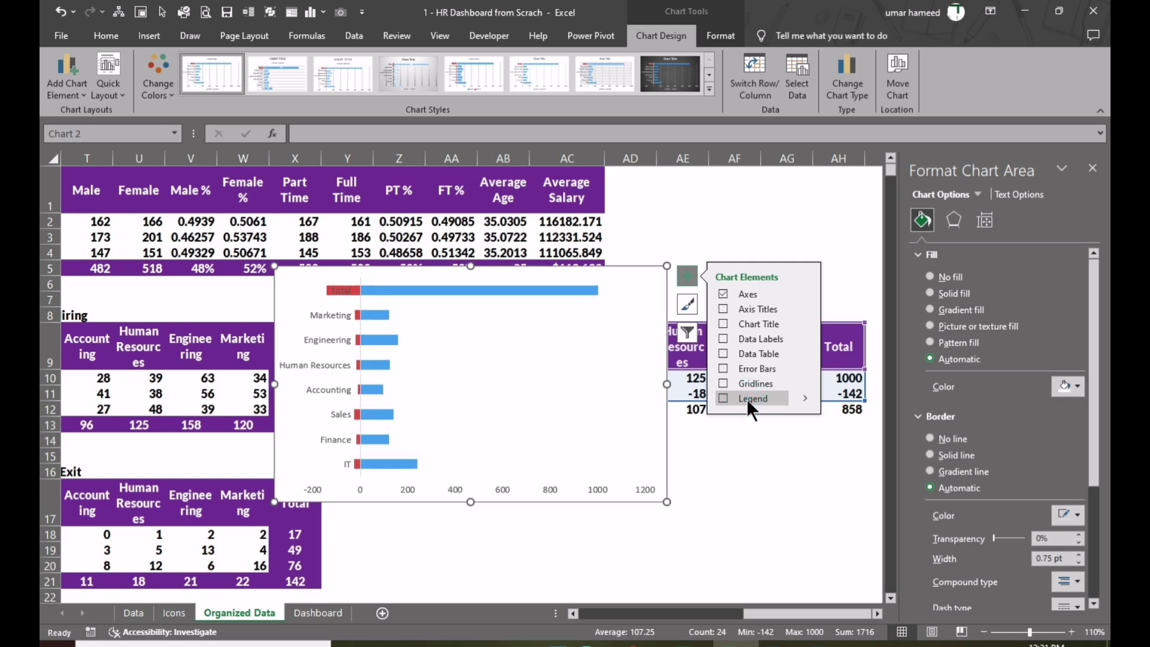
click(644, 489)
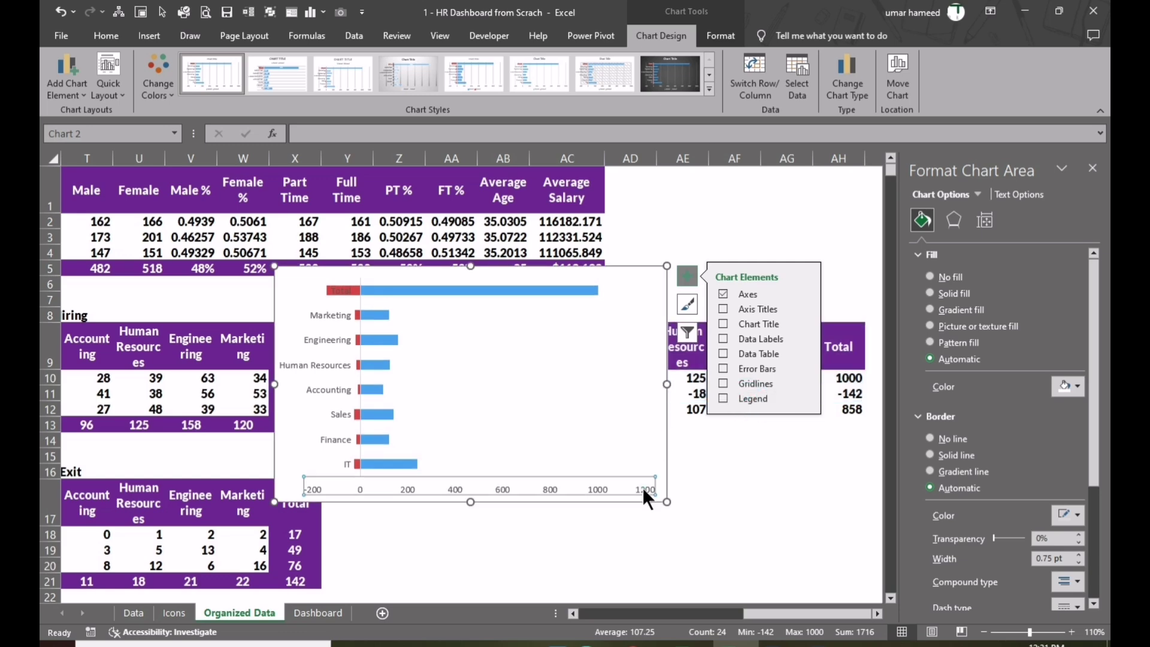
key(Delete)
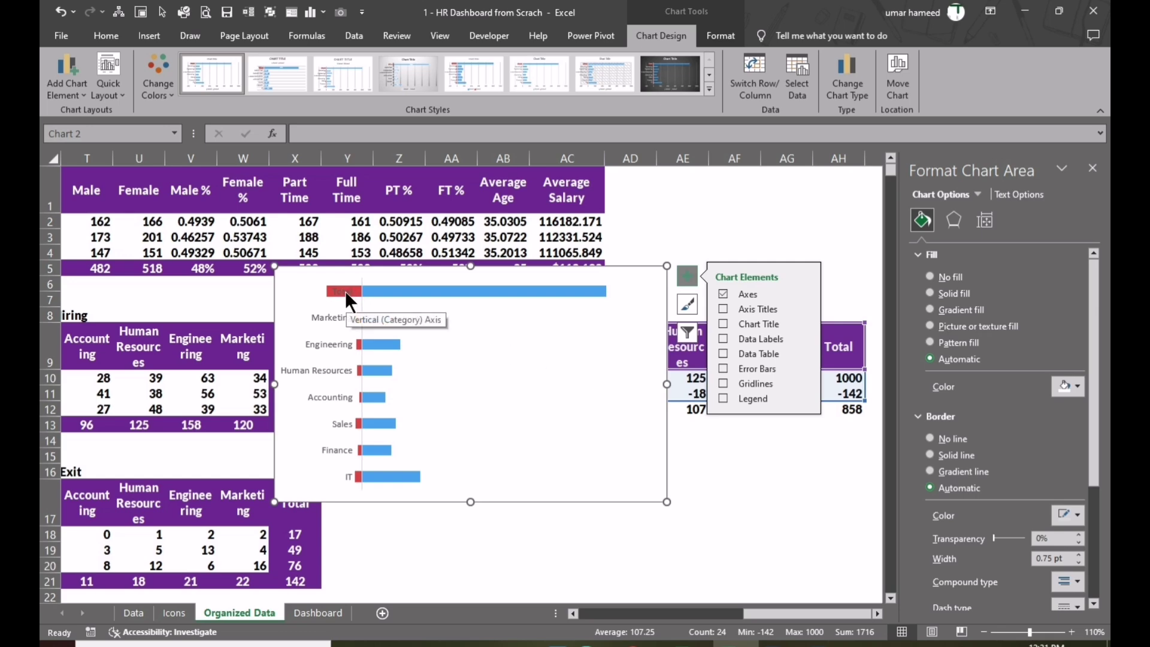
Exclude the Total category from the stacked bar chart's data source
right_click(472, 330)
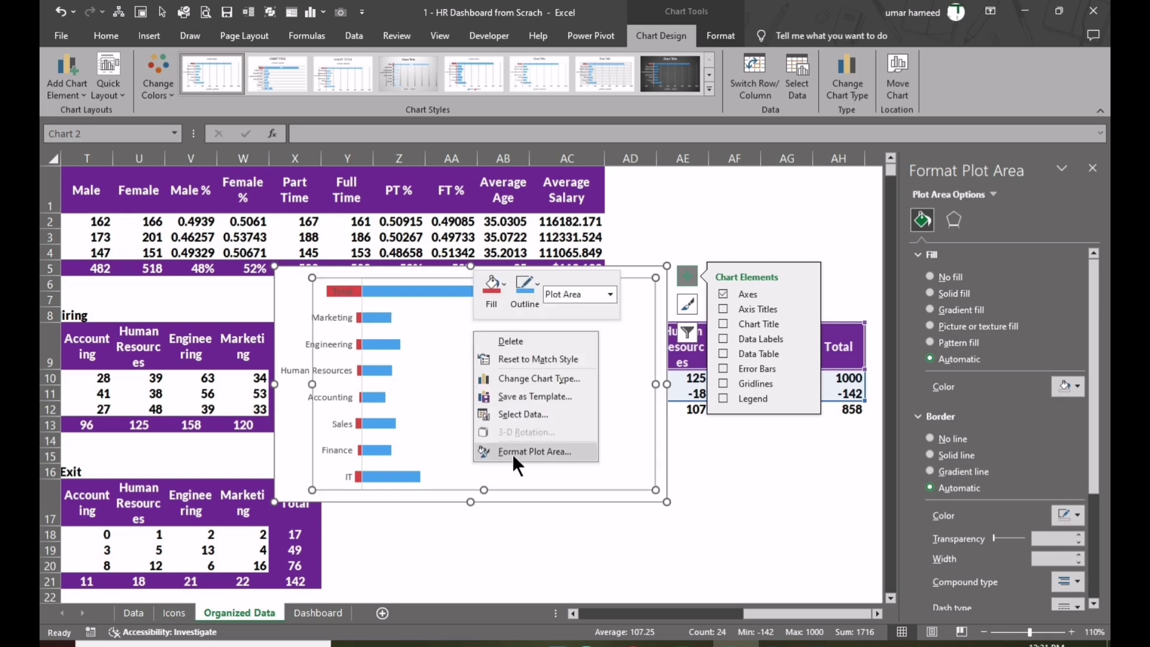
click(410, 387)
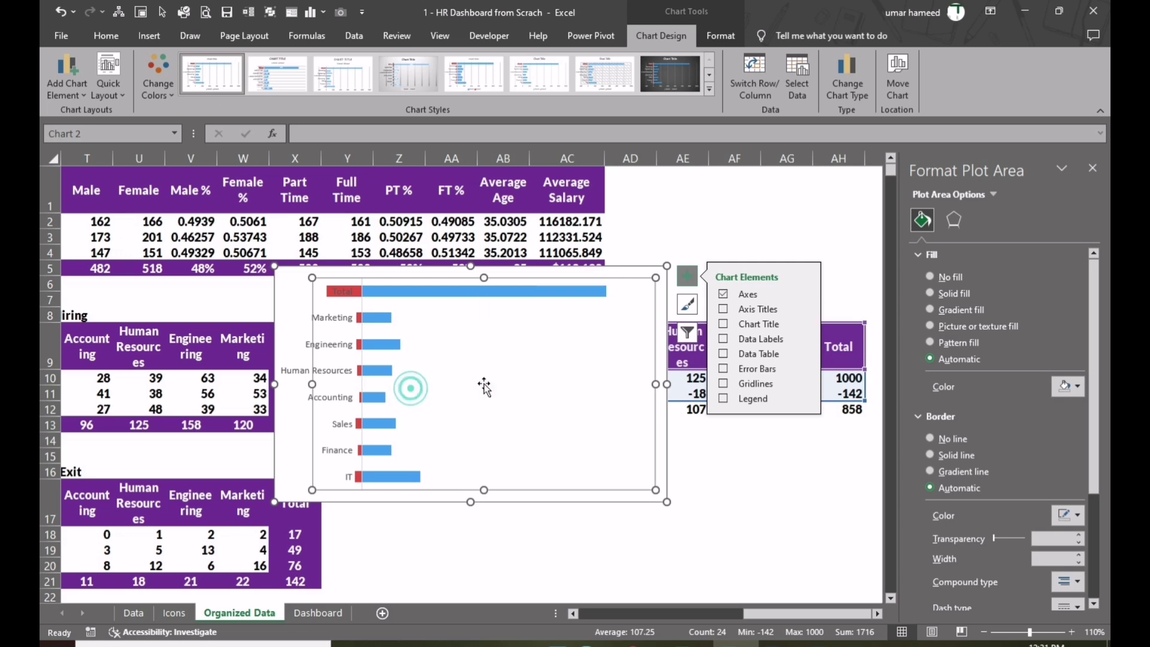
right_click(483, 383)
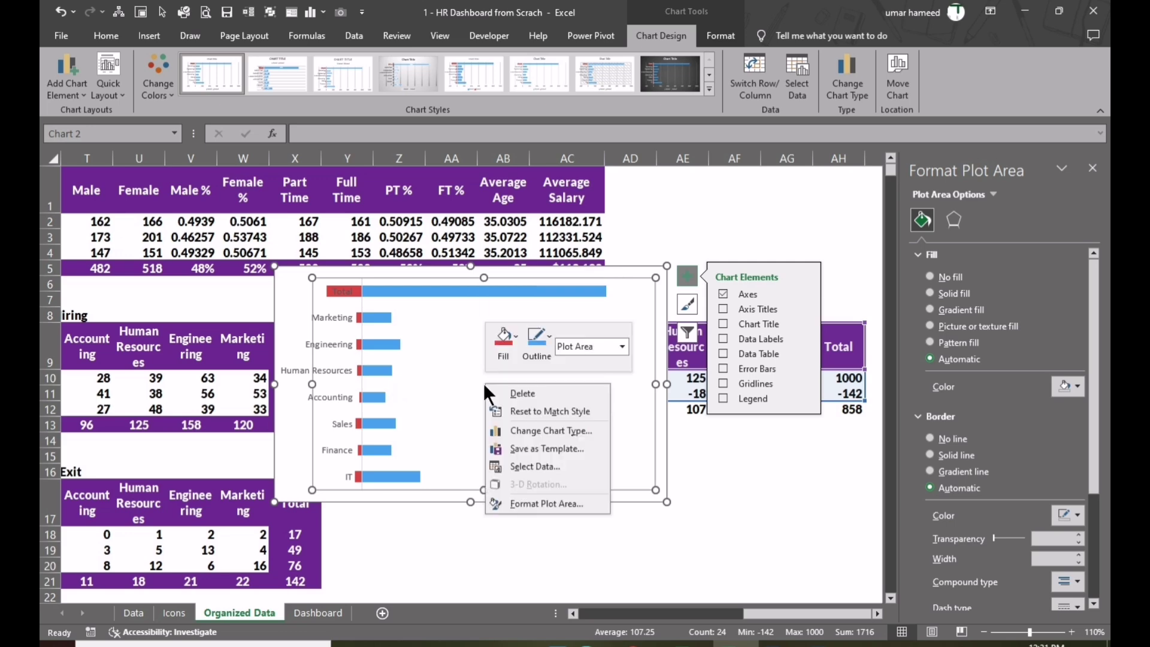
click(548, 463)
drag(499, 407, 497, 448)
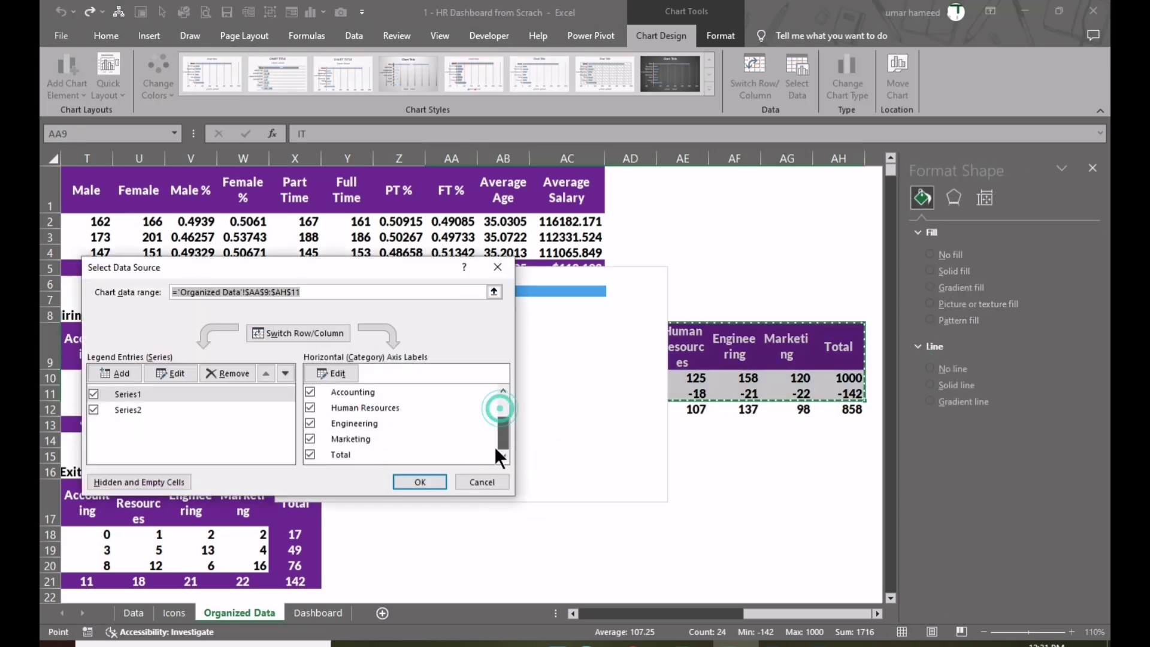
click(310, 454)
click(412, 481)
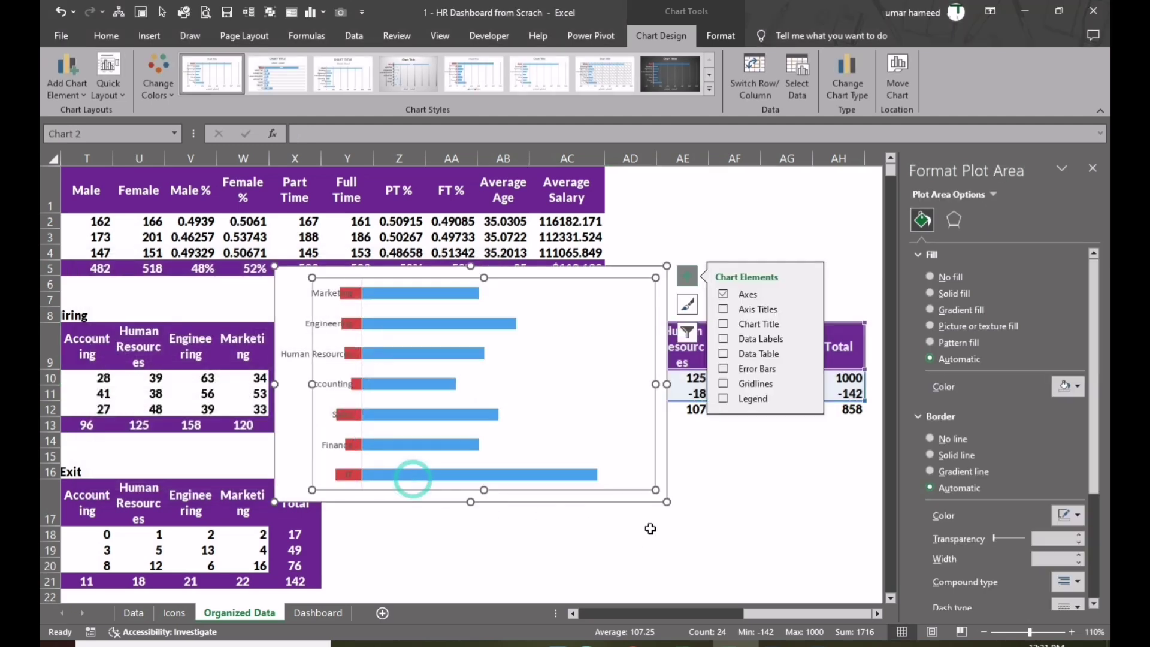
click(652, 531)
Set the label position of the bar chart's vertical category axis to Low
click(328, 321)
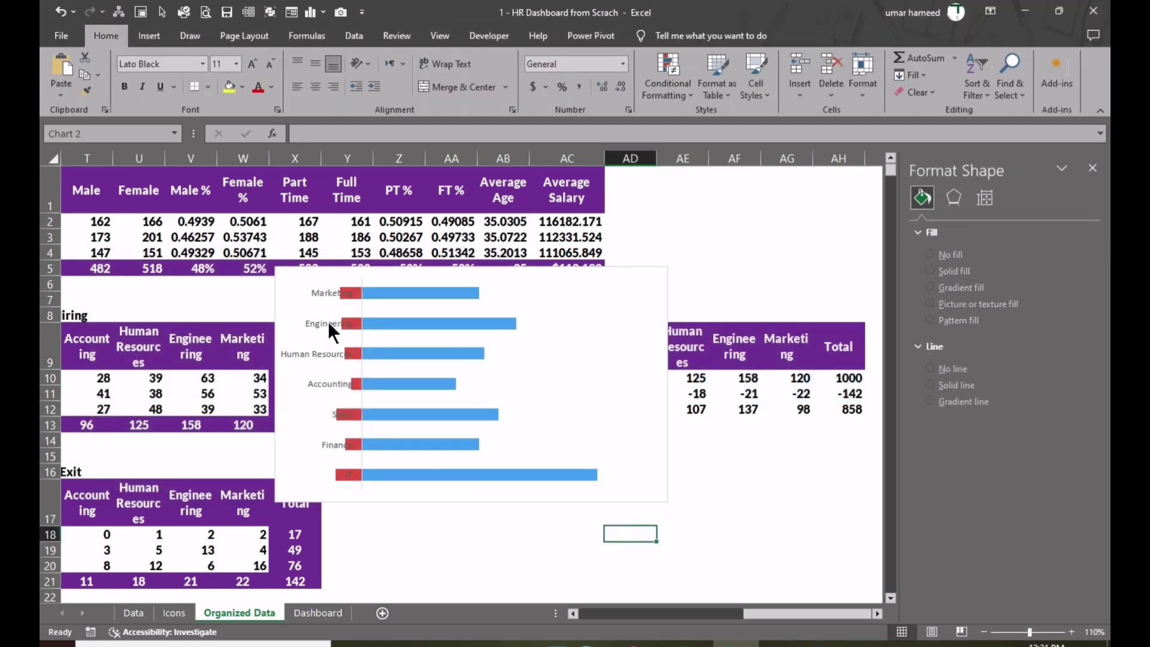
right_click(315, 324)
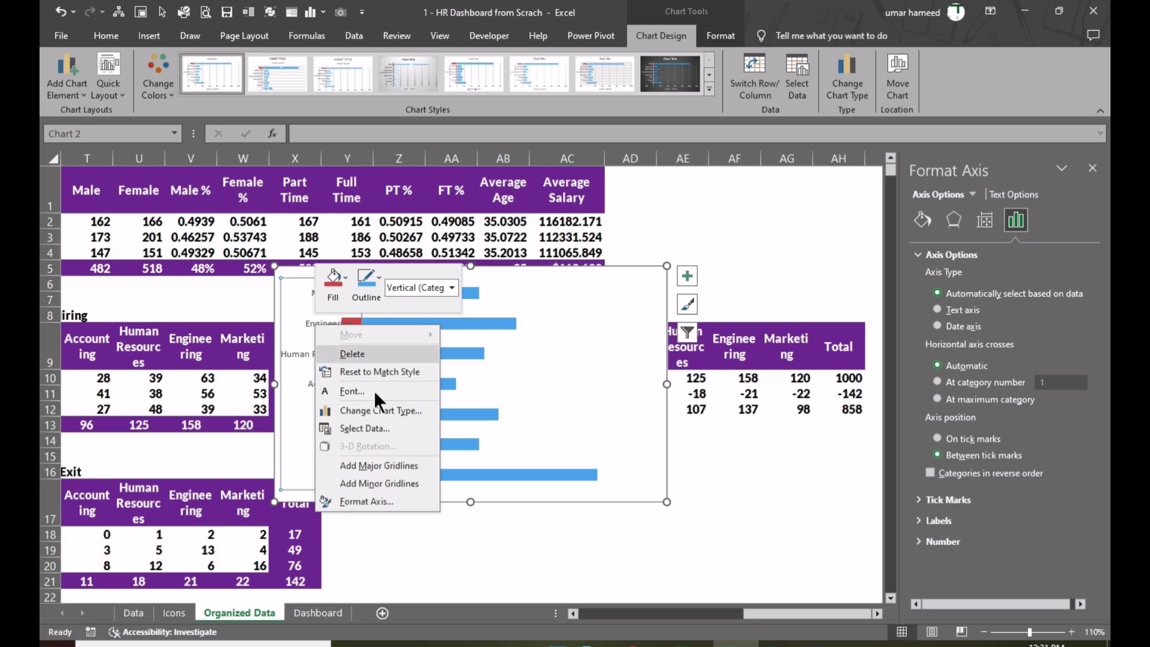
click(389, 501)
click(922, 522)
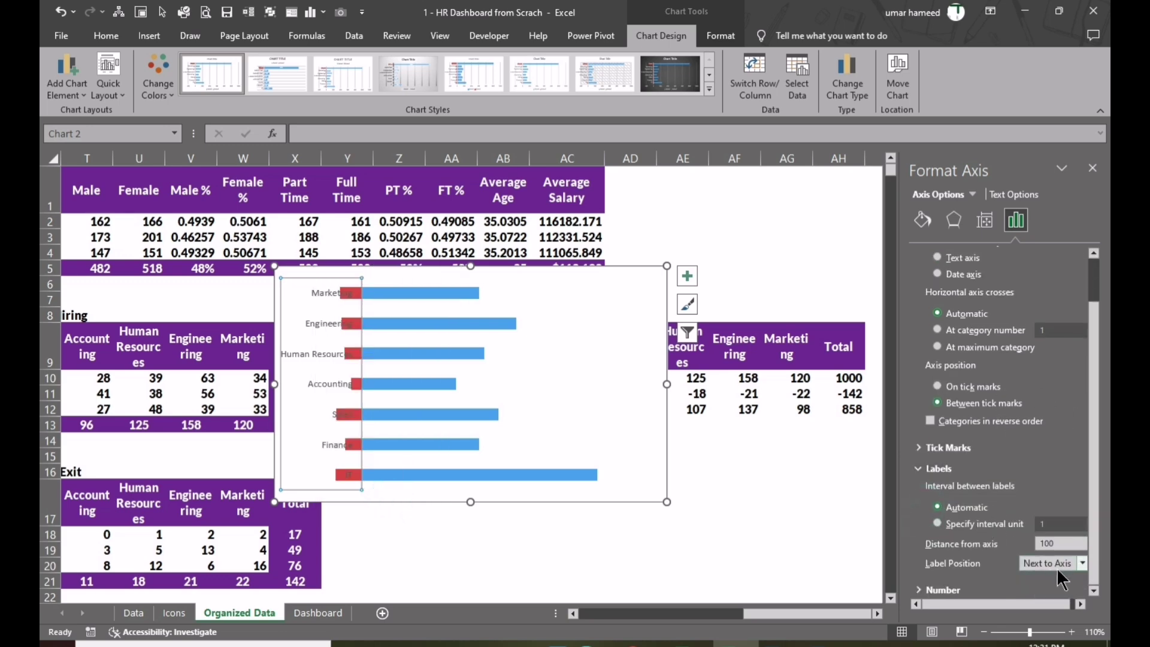
click(1057, 562)
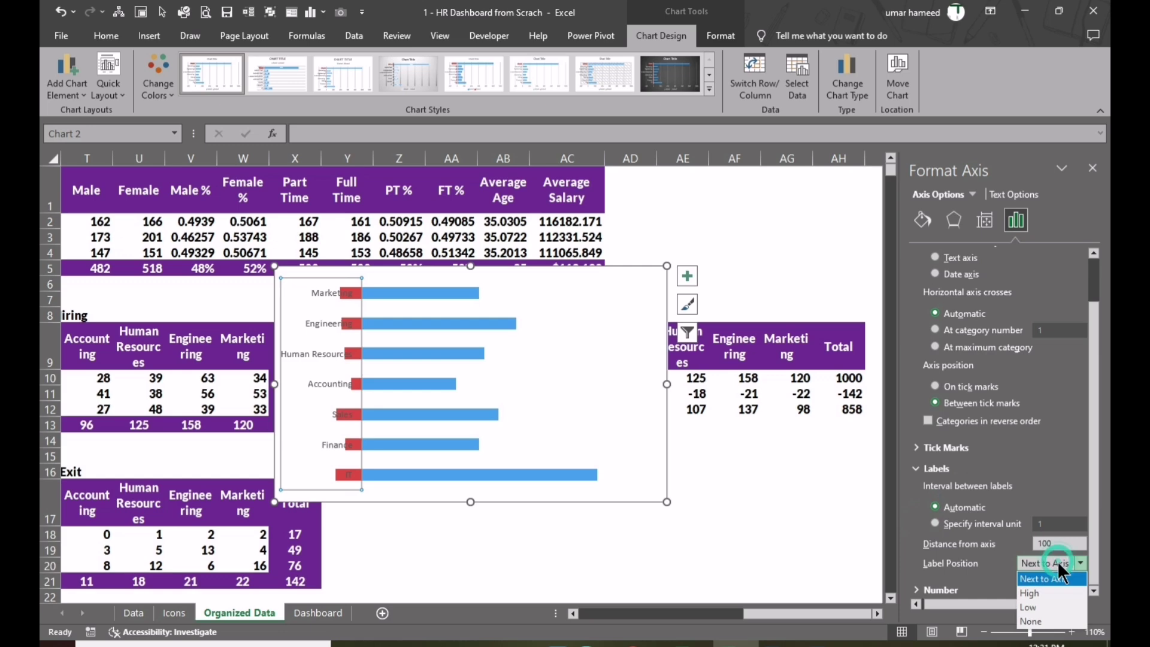
click(1047, 606)
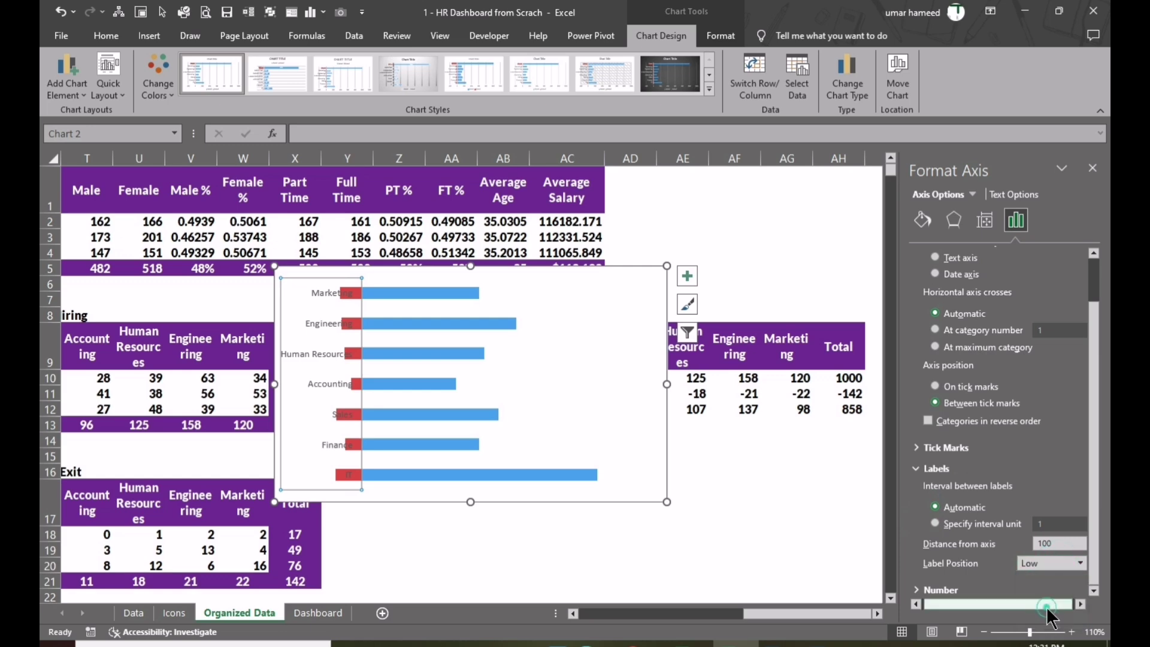
click(514, 527)
Format the bar chart's area with no fill and no border line
click(559, 338)
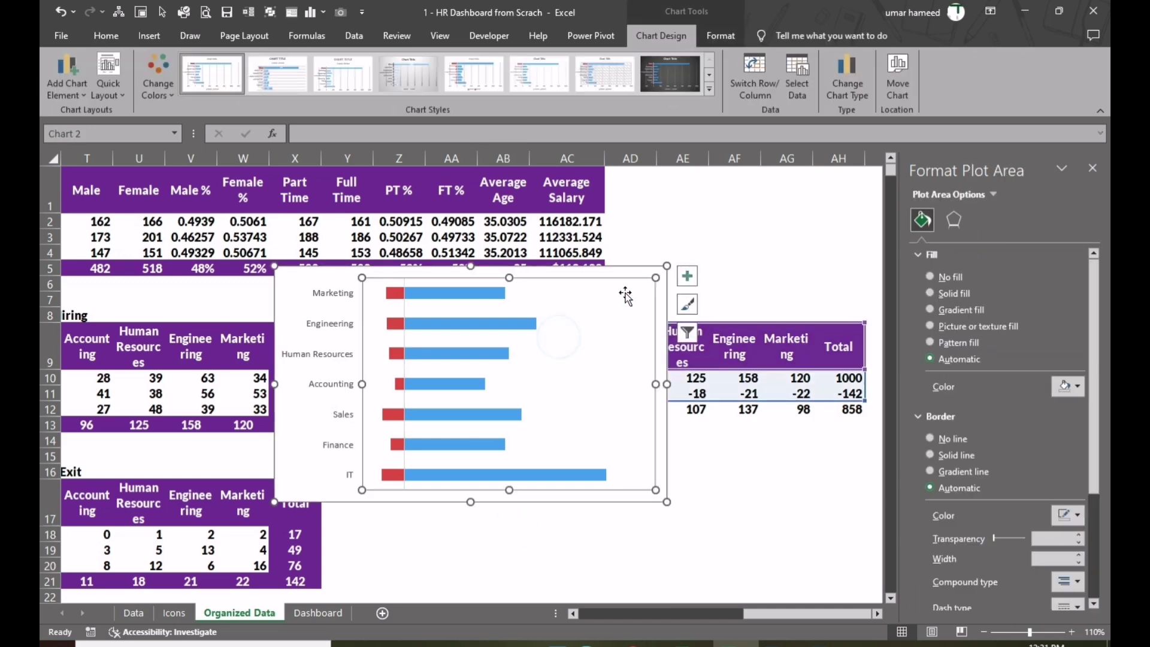
right_click(636, 274)
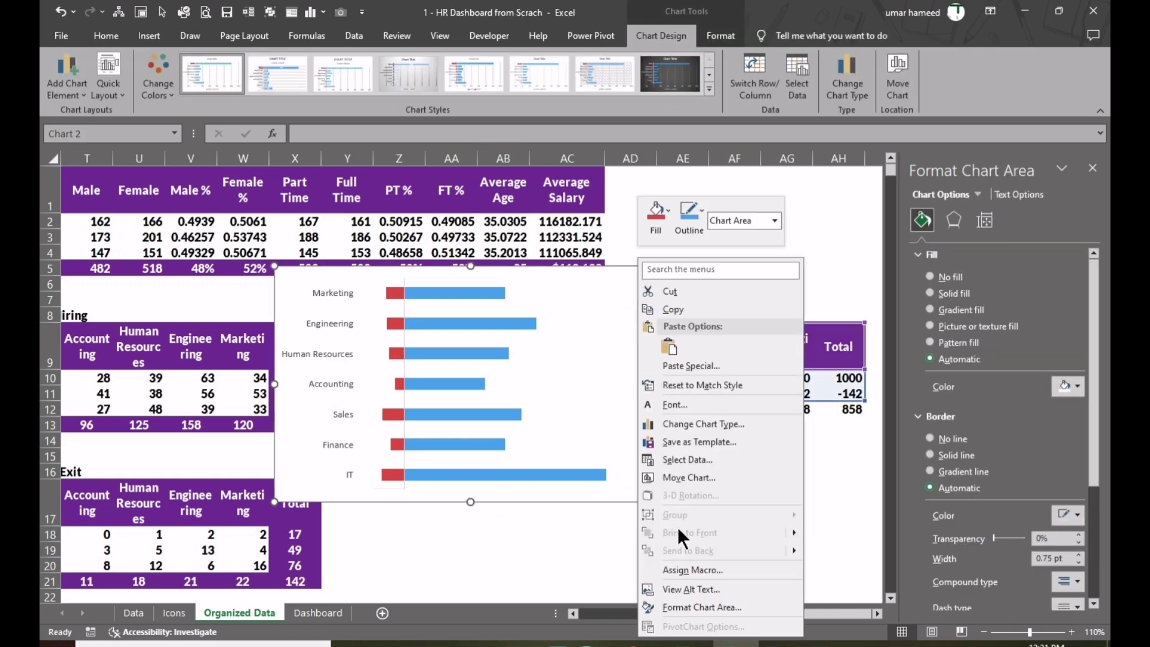
click(696, 607)
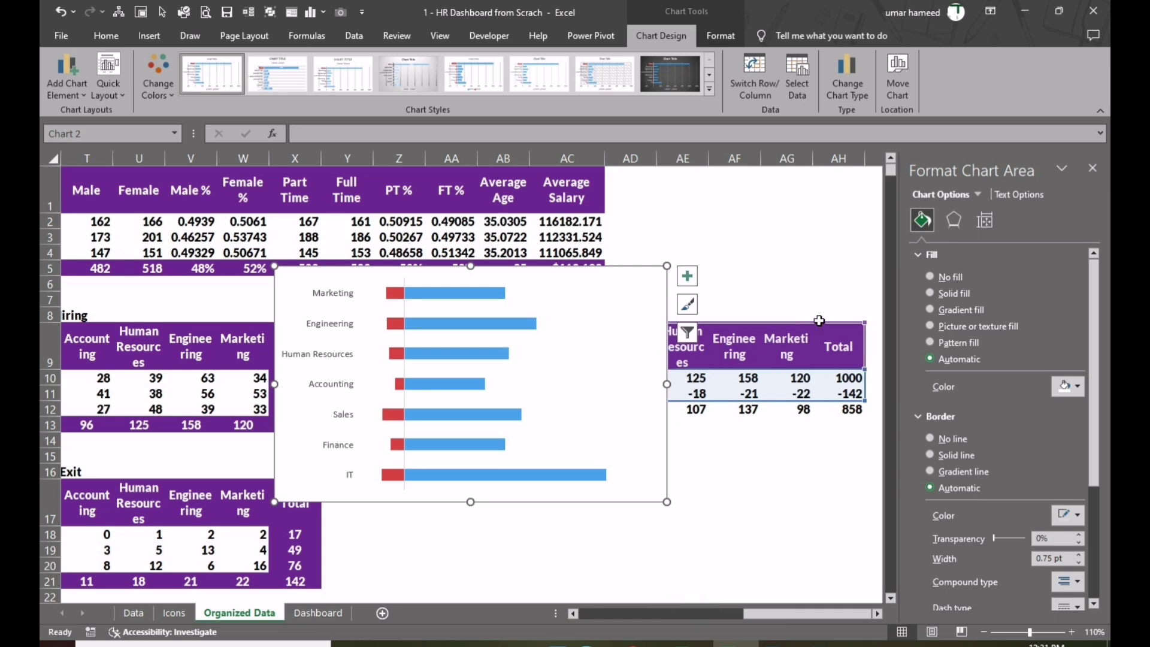
click(951, 277)
click(953, 408)
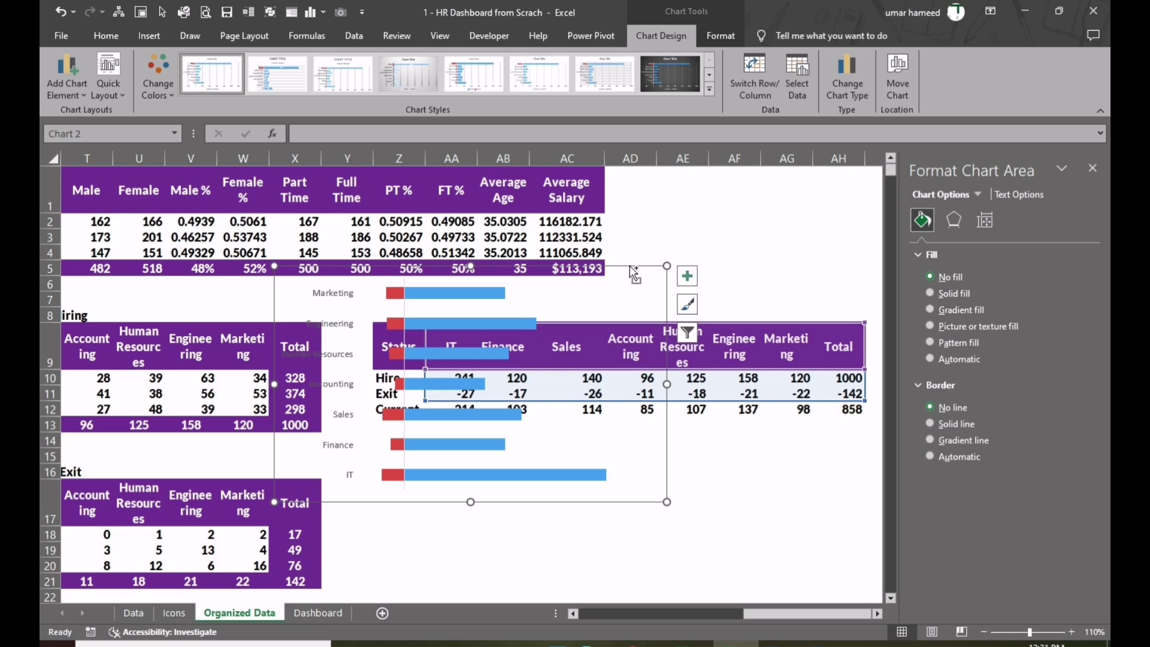
Move the bar chart from Organized Data to the Dashboard sheet and resize it to fit the Hiring & Departure panel
key(ctrl+x)
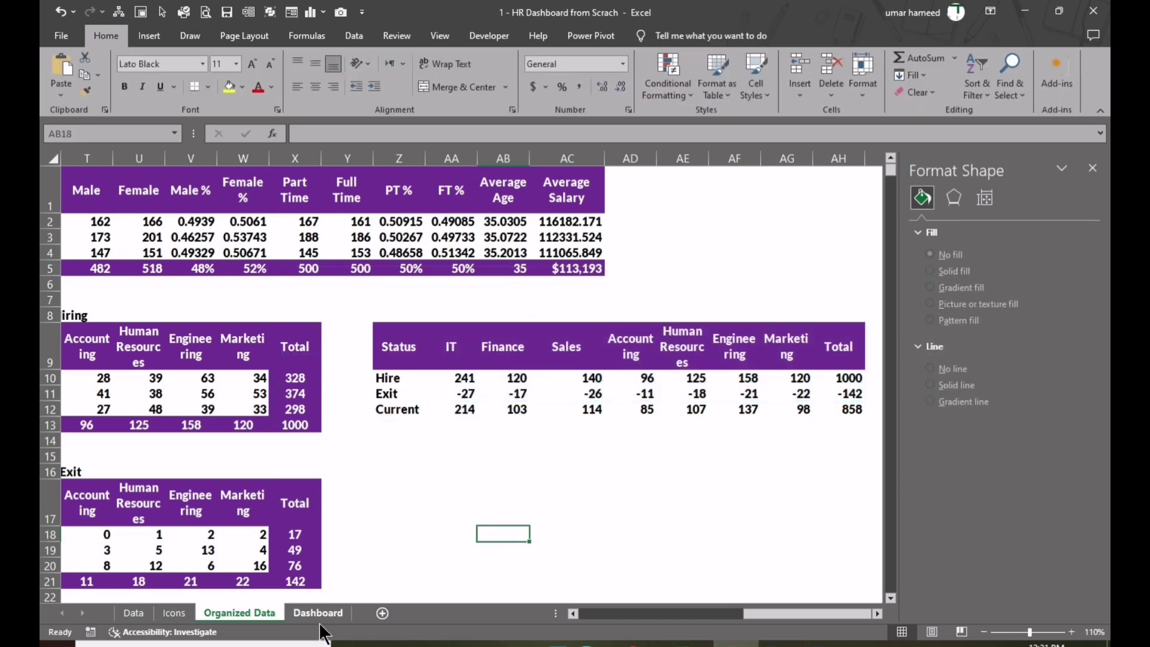
click(317, 612)
click(537, 382)
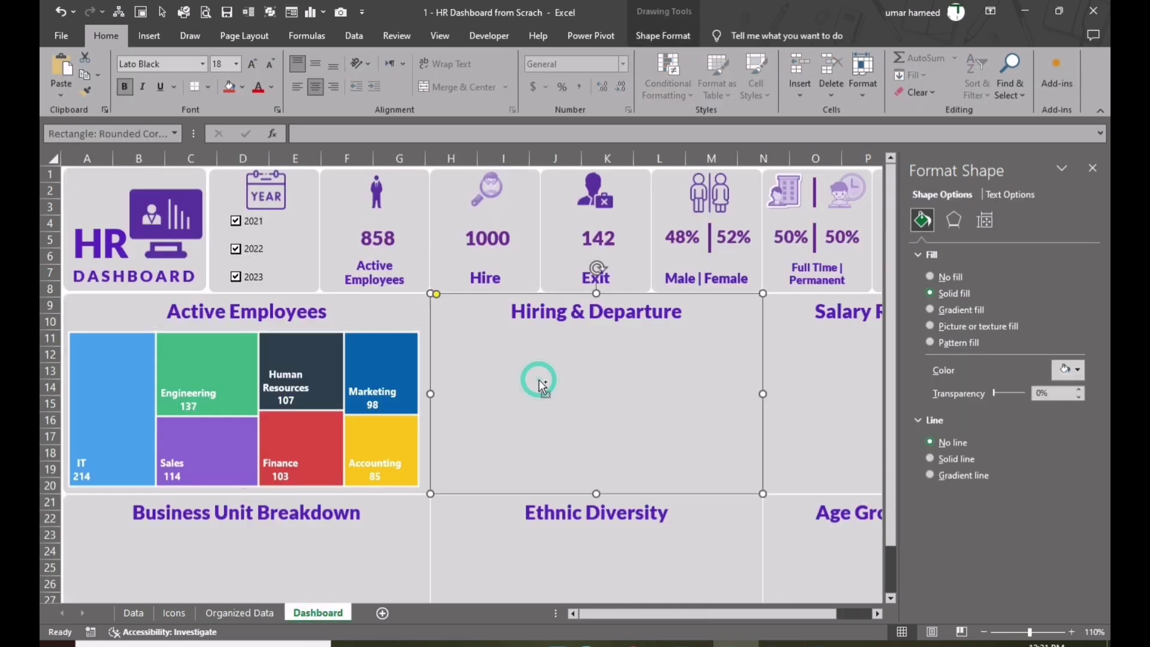
key(ctrl+v)
drag(626, 528, 624, 496)
drag(626, 295, 626, 307)
drag(823, 402, 797, 400)
Reduce the gap width between the bars and lower the chart's upper edge below the Hiring & Departure heading
right_click(596, 332)
click(660, 470)
drag(1002, 349, 992, 349)
drag(614, 306, 614, 316)
Fill the hire bars with solid purple and the exit bars with solid red in the Hiring & Departure chart
click(848, 359)
click(574, 338)
right_click(697, 340)
right_click(719, 362)
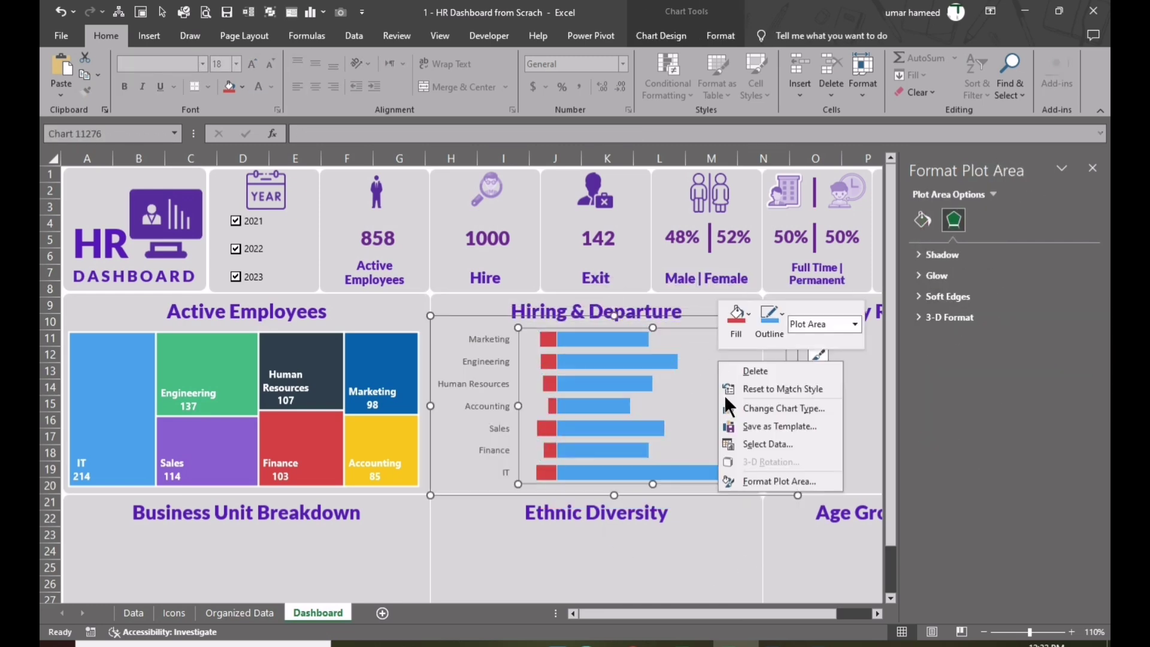
click(632, 357)
click(1069, 406)
click(1064, 498)
click(548, 361)
click(1069, 406)
click(998, 543)
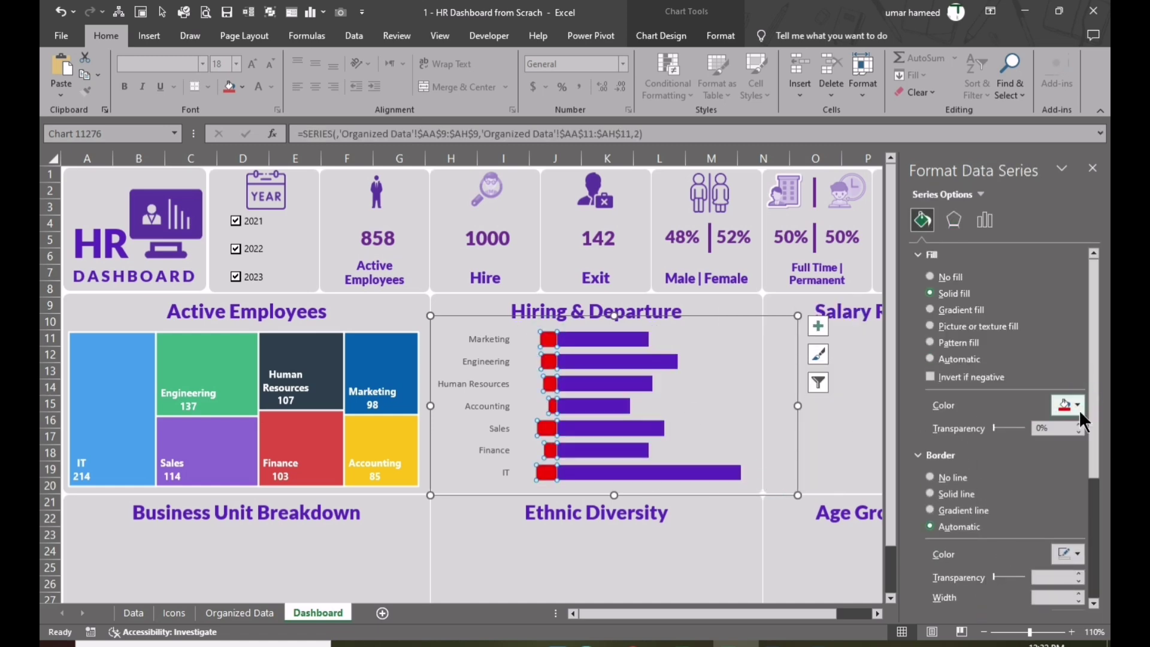
Add data labels to the hire bars in white Lato Black and position them at Inside End
click(639, 342)
click(647, 367)
right_click(648, 366)
click(688, 470)
click(617, 362)
click(271, 87)
click(258, 139)
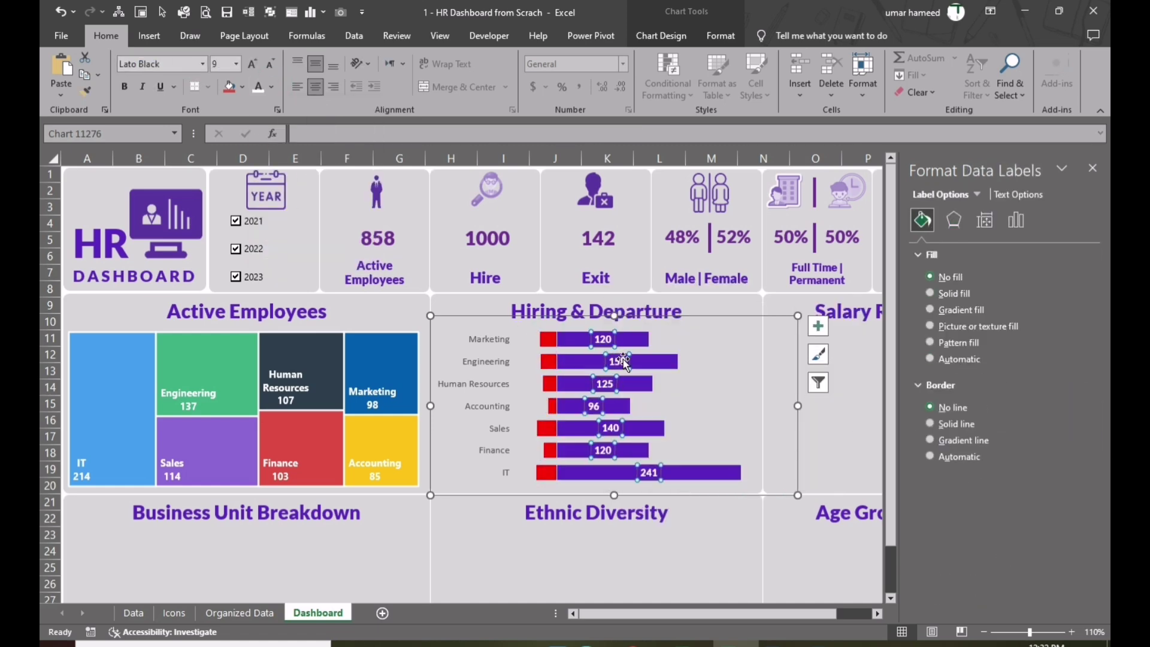
click(1015, 220)
click(937, 479)
Add data labels to the exit bars, positioned at Inside End, in a dark Lato Black font
right_click(548, 339)
click(601, 441)
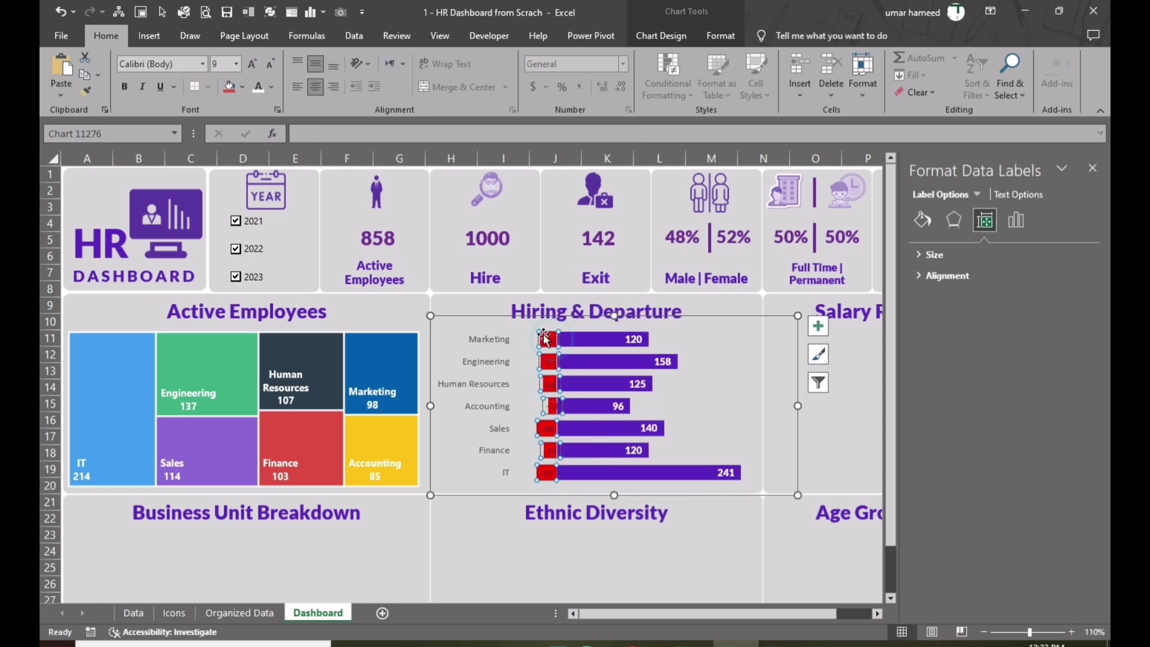
click(1016, 220)
click(938, 479)
click(271, 86)
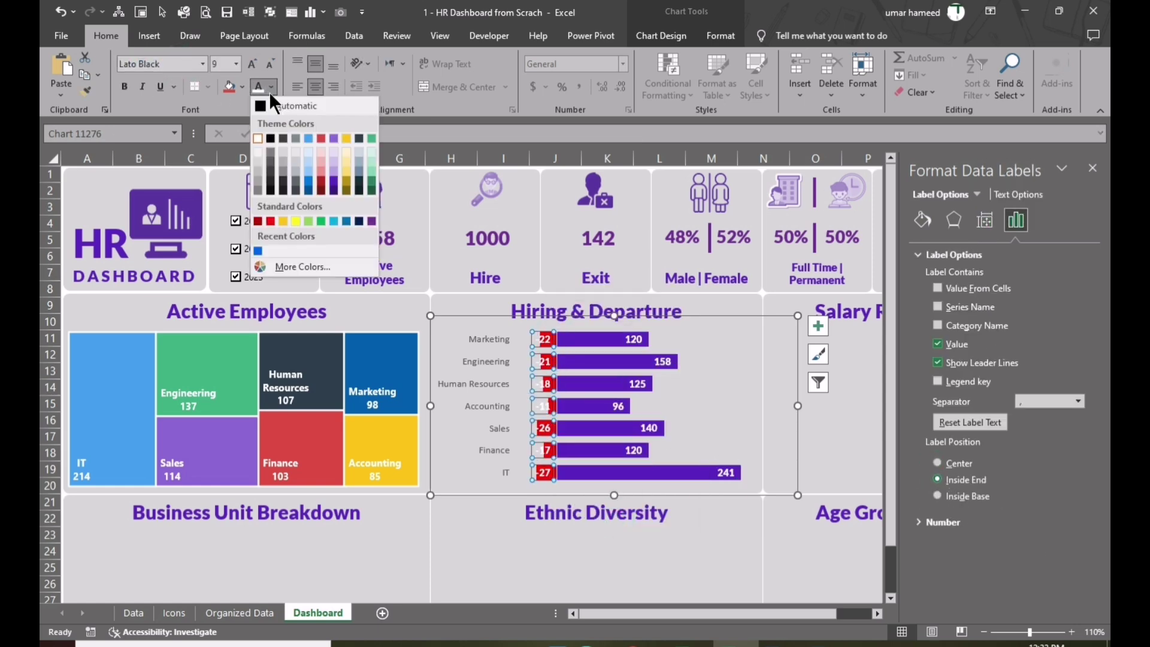
click(372, 221)
Remove the border line of the hire bars and the line of the category axis
click(551, 351)
click(551, 345)
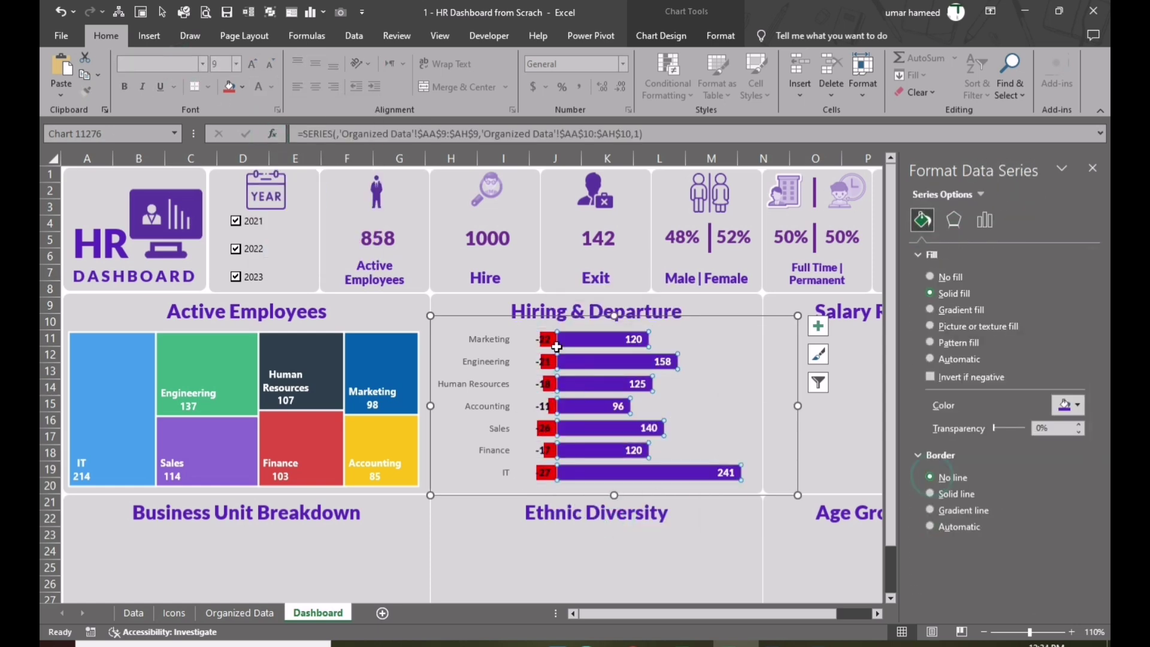
click(494, 341)
click(932, 439)
Format the department labels of the Hiring & Departure chart in purple Lato Black
click(492, 340)
click(271, 88)
click(372, 221)
click(165, 65)
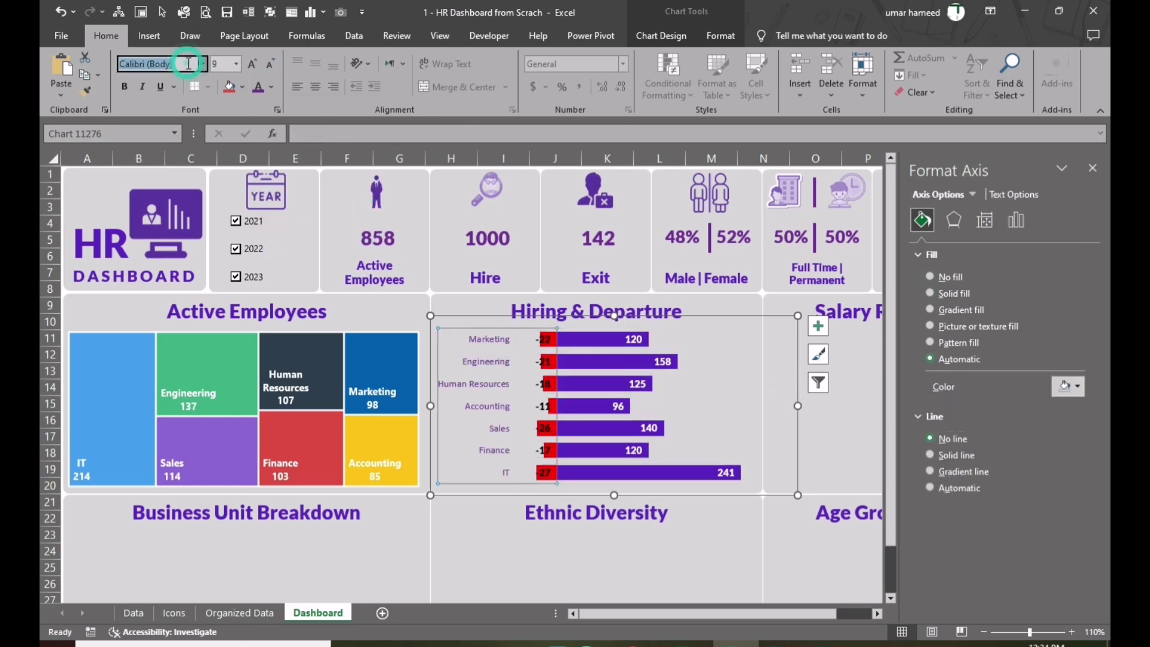
text(Lato Black)
key(Return)
click(737, 533)
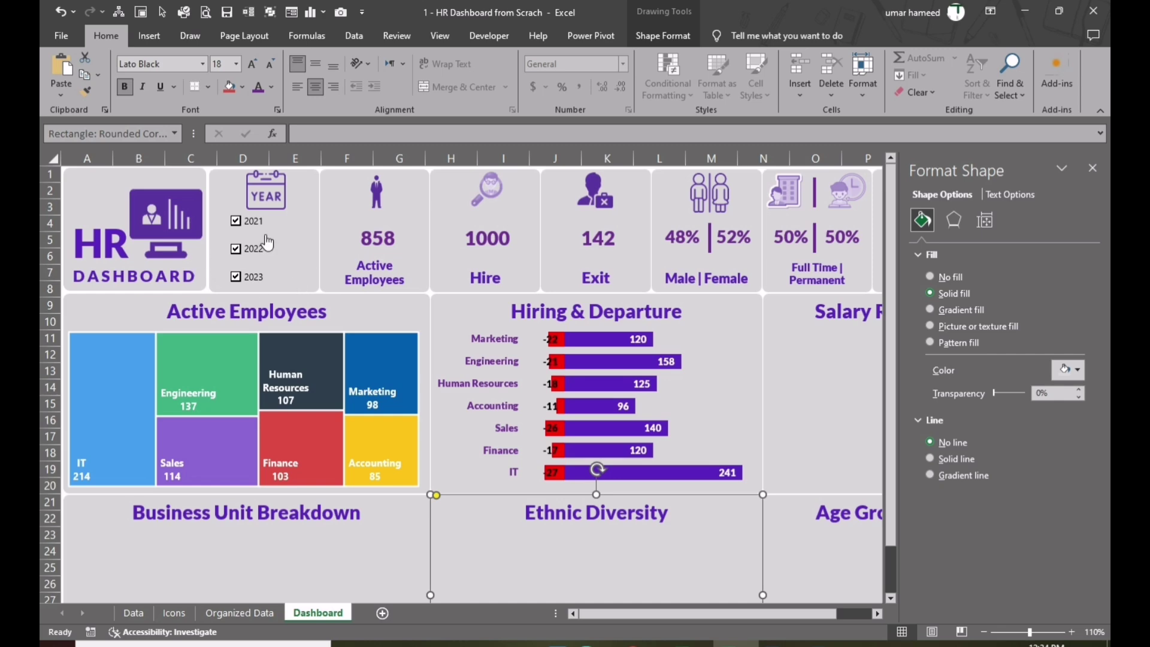
Switch the 2022 and 2023 year filters off and on to test how the dashboard charts respond
click(236, 249)
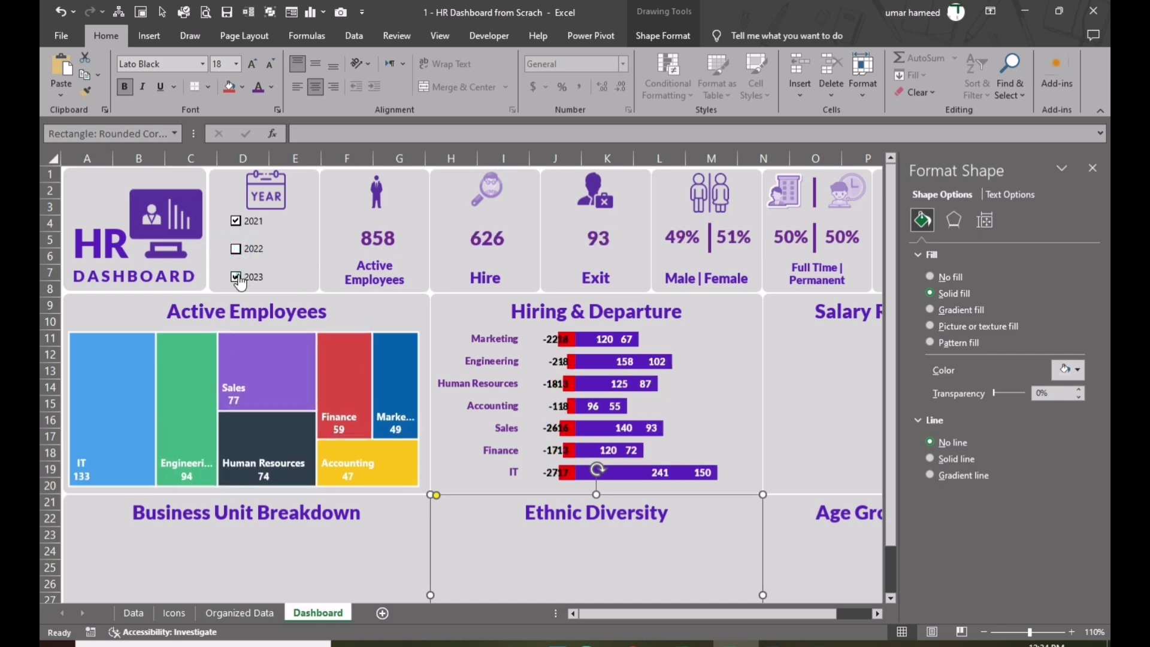
click(237, 277)
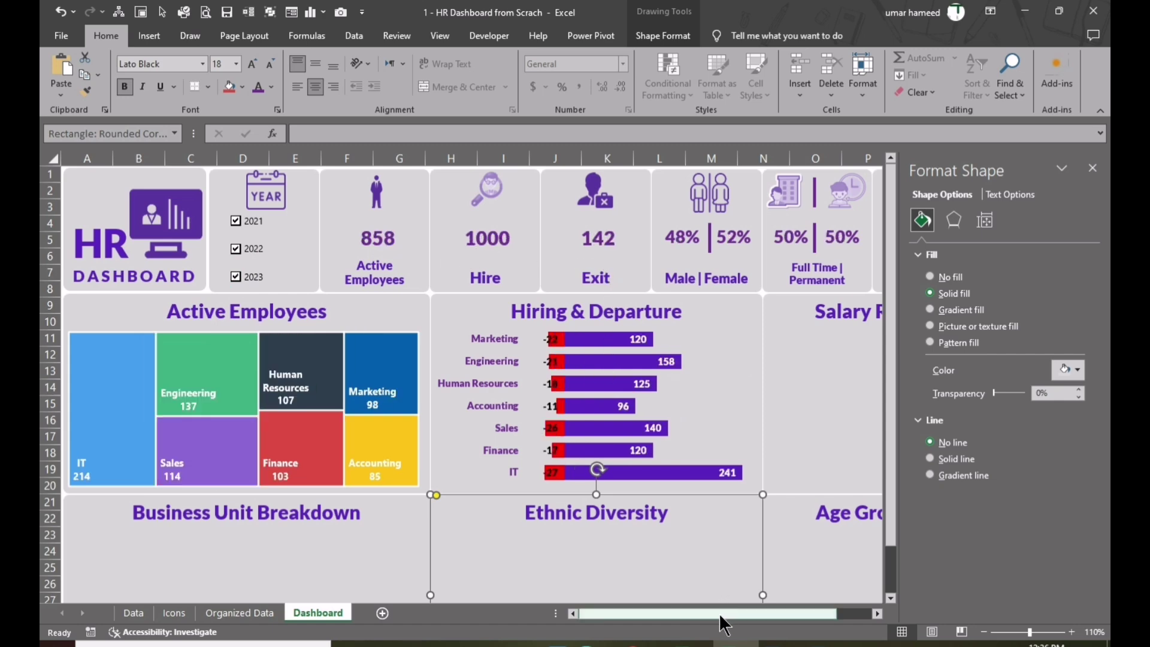
Close the Format Shape pane and select the Salary Range Distribution panel
drag(719, 613, 823, 609)
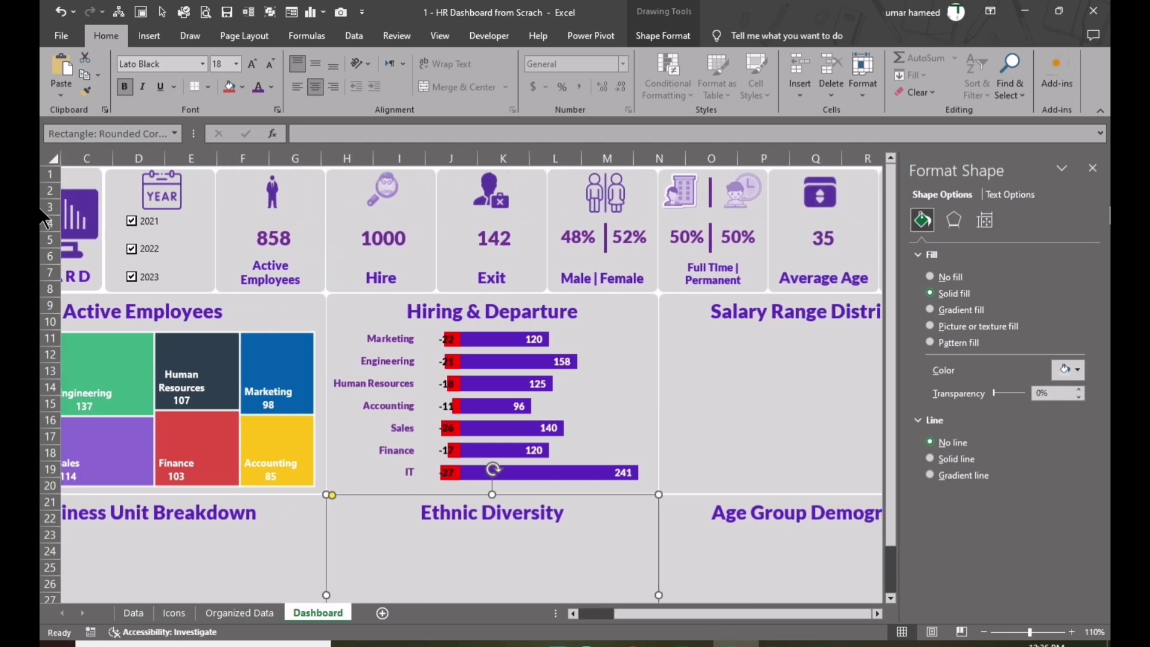
click(1096, 163)
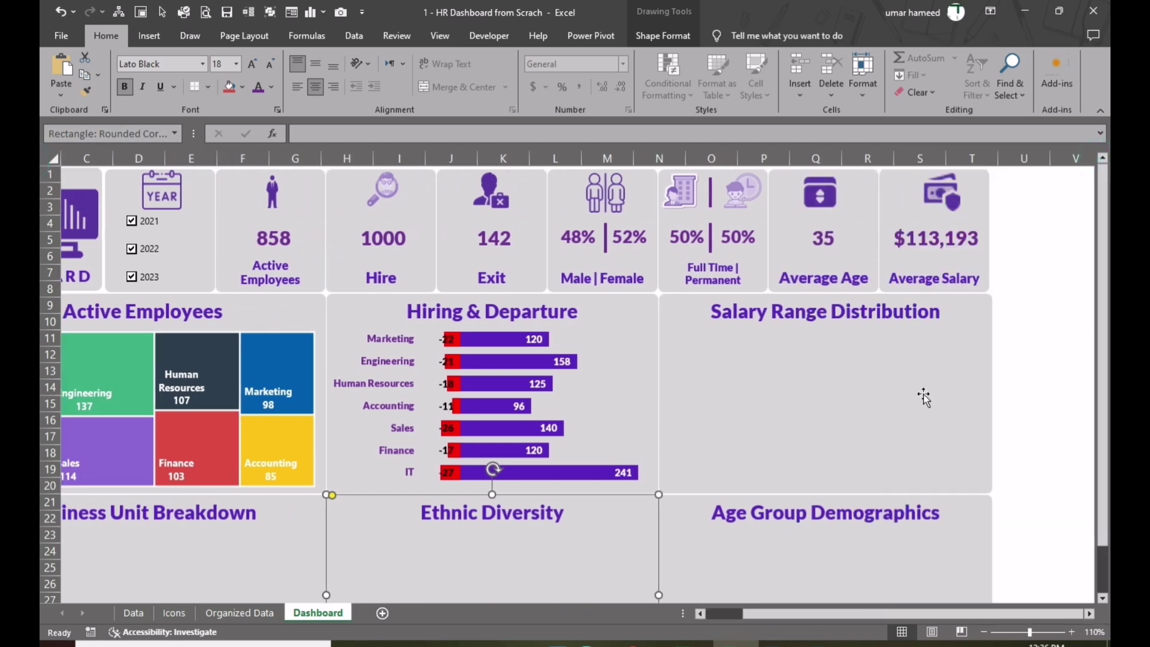
click(807, 386)
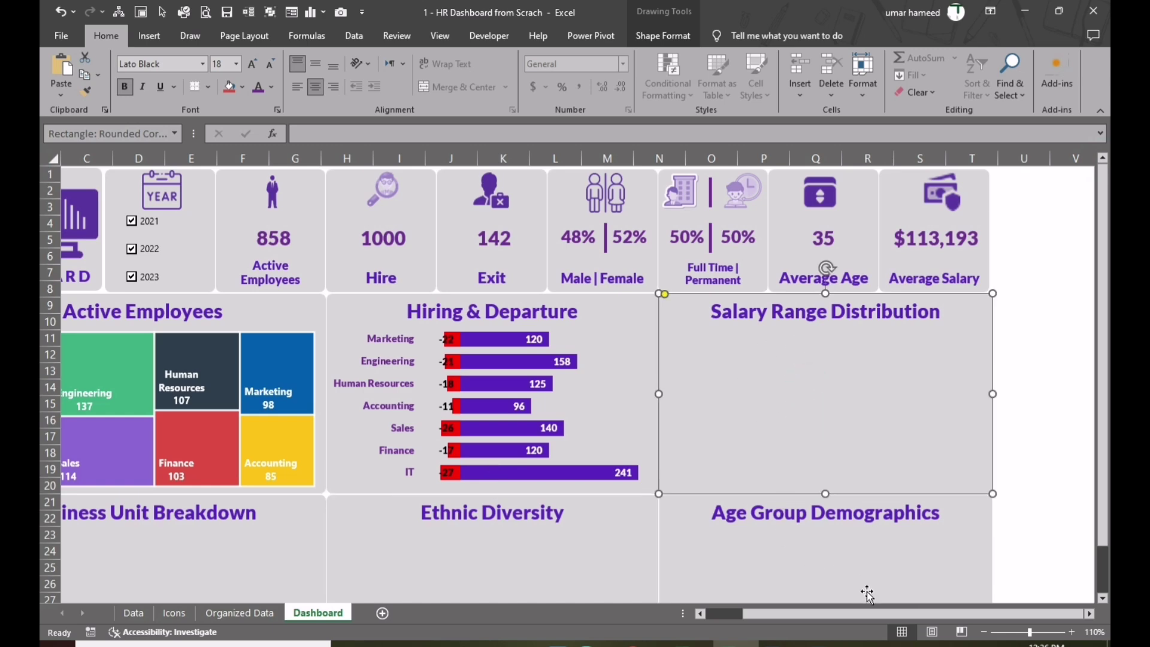
Examine the Annual Salary and Bonus % columns of the Data sheet
drag(842, 613, 842, 617)
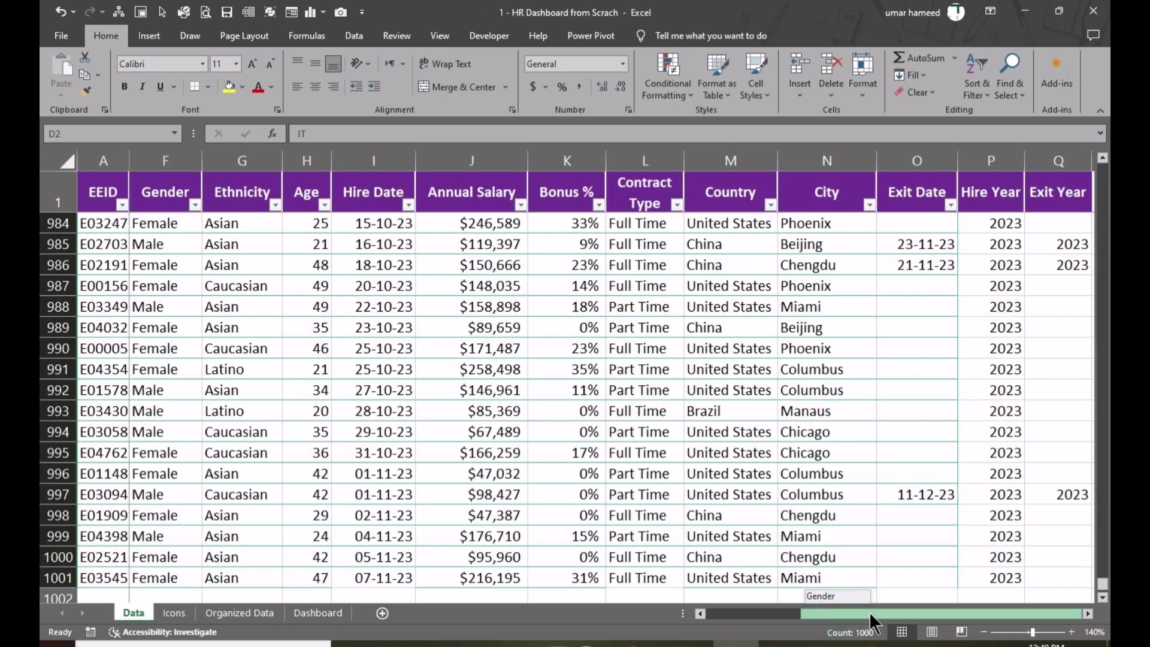
click(887, 611)
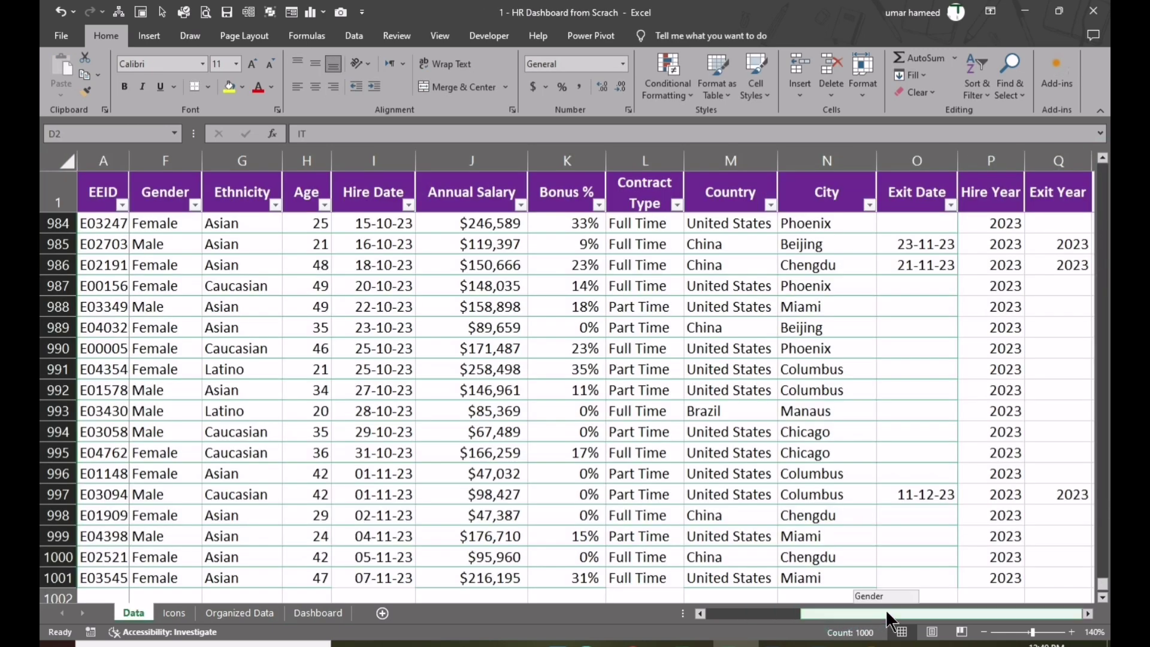
click(480, 205)
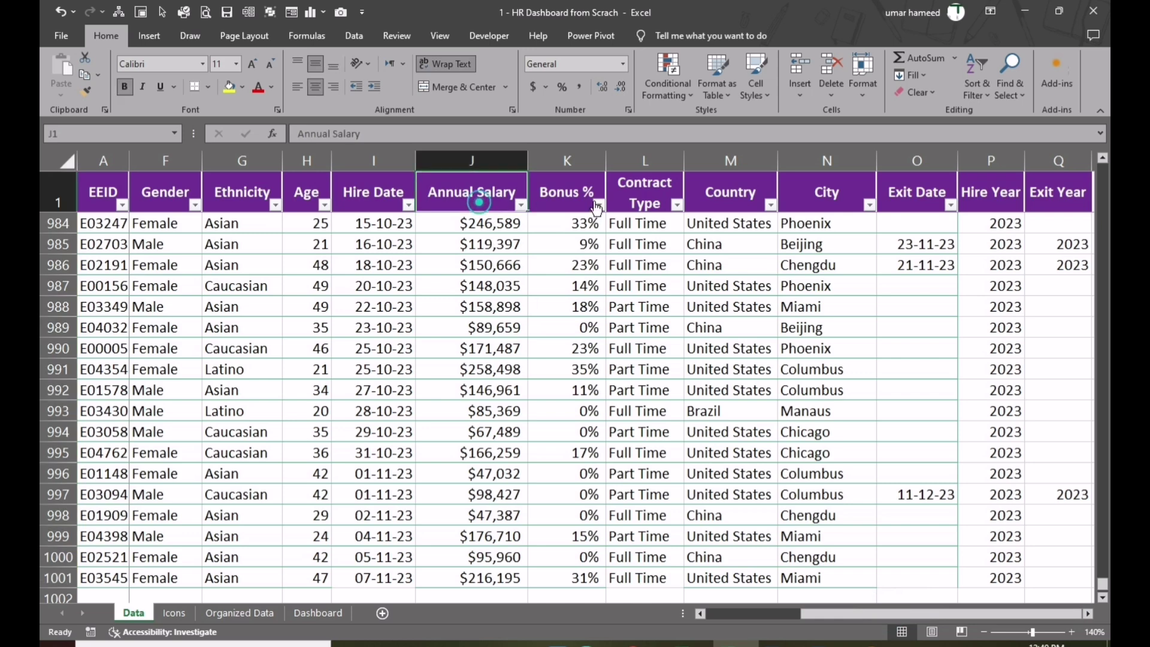
click(569, 193)
Add a Total Salary header in R1 of the Data sheet, copying the Exit Year header for its formatting
click(909, 613)
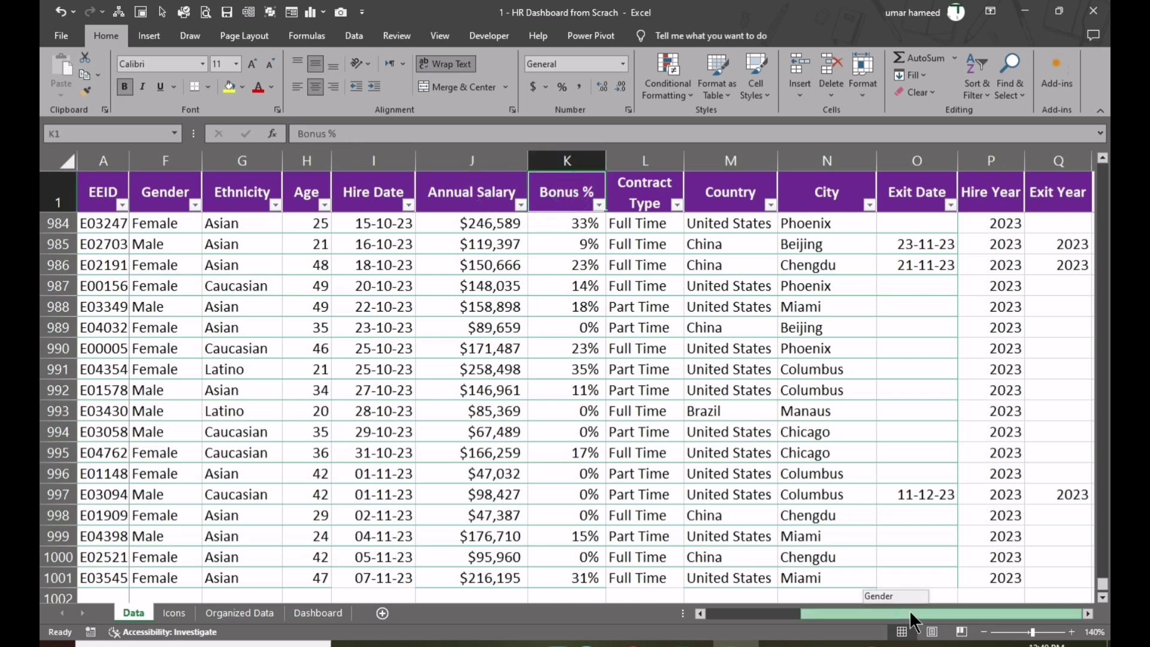
click(1088, 611)
click(927, 190)
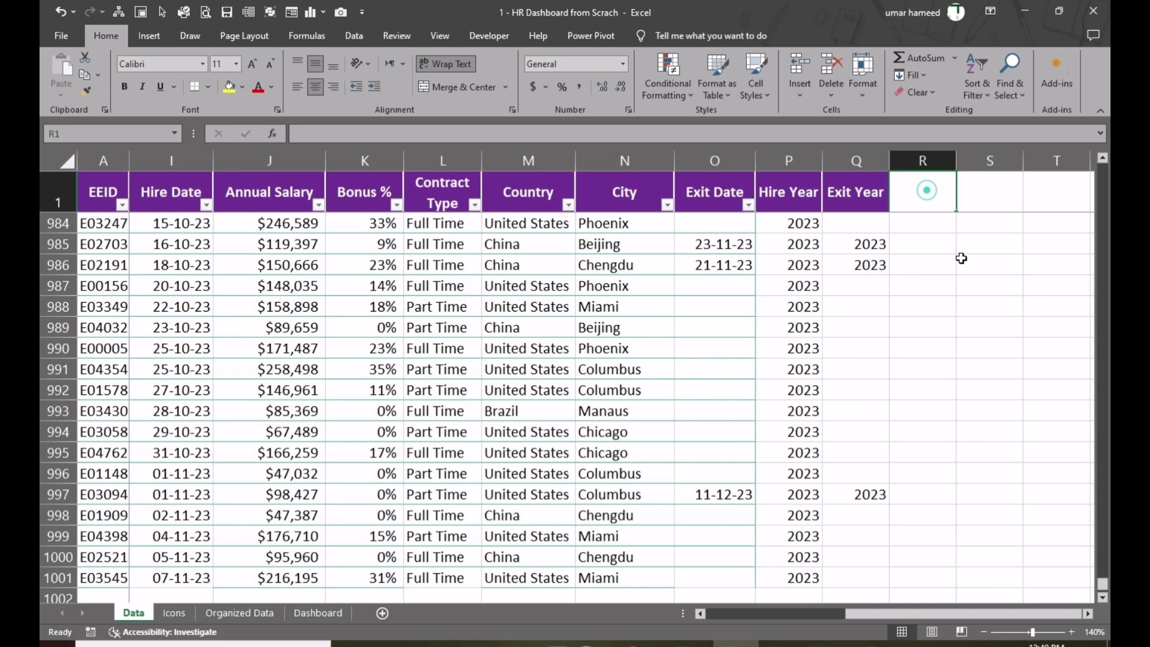
key(Left)
key(ctrl+c)
key(Right)
key(ctrl+v)
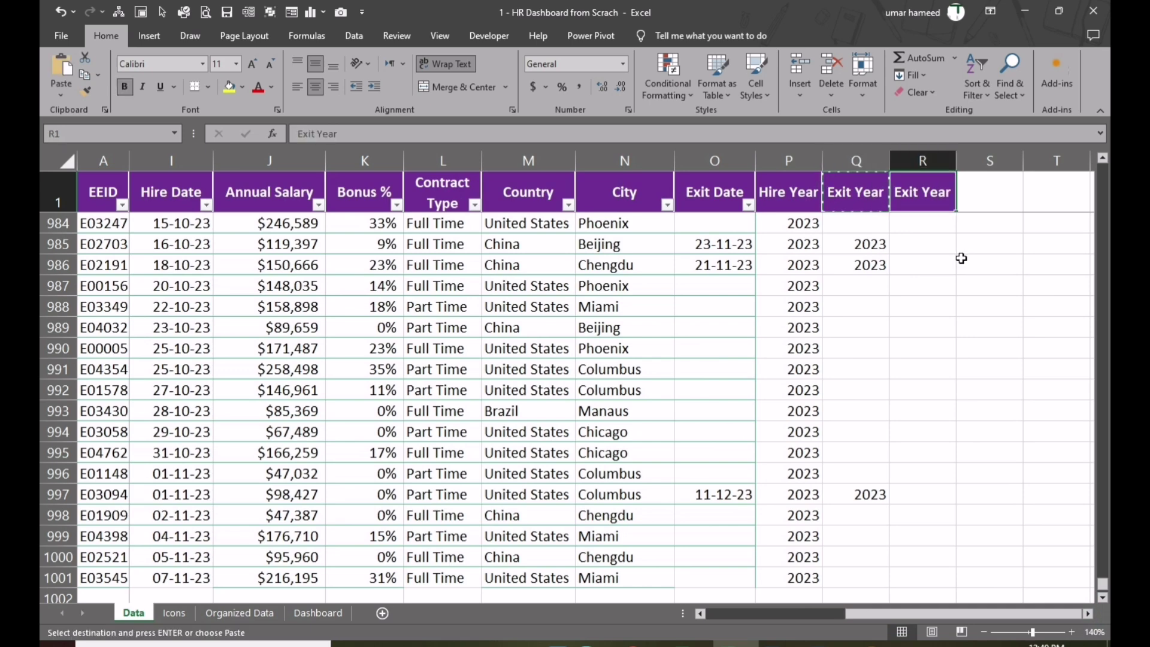
text(Total Salary)
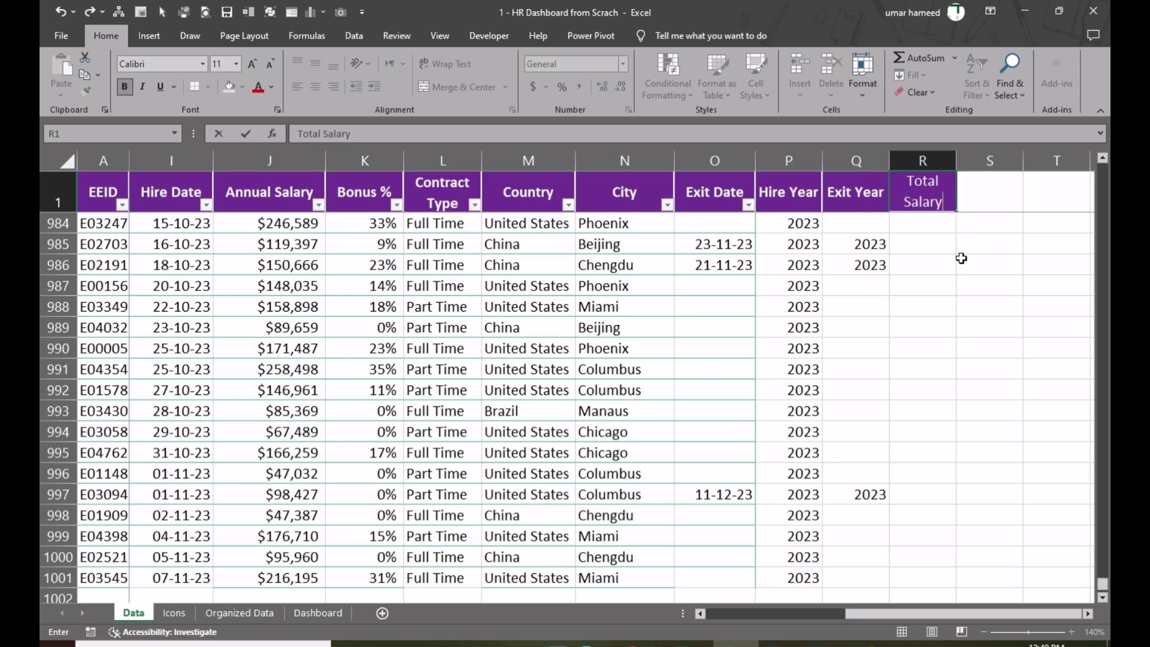
key(Return)
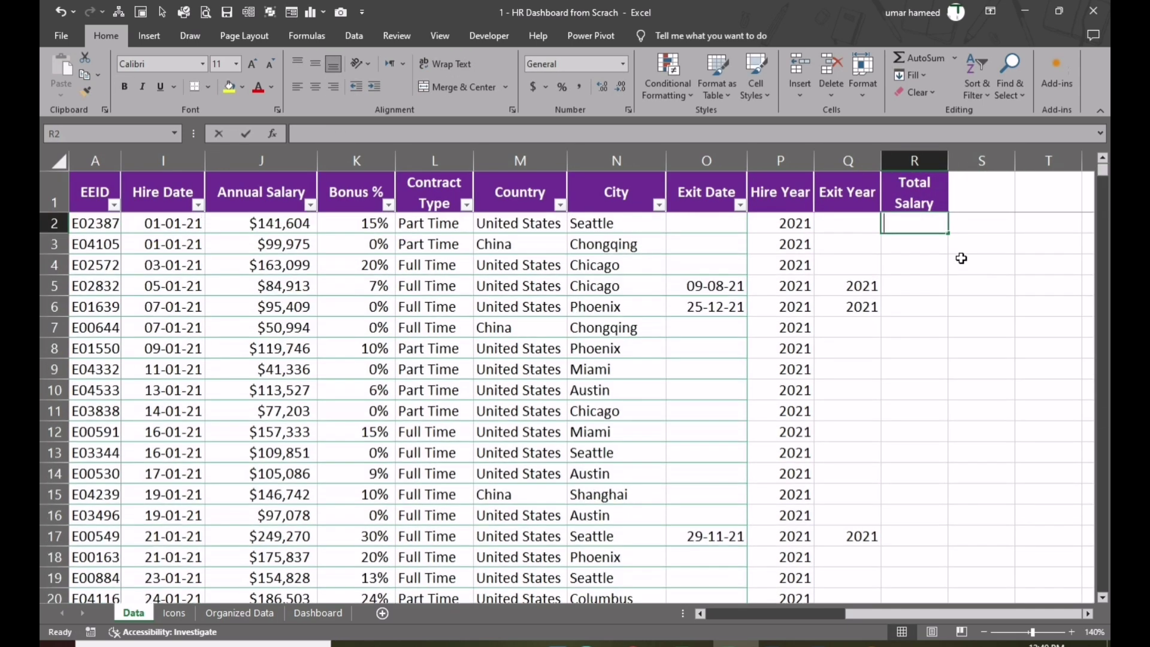
Calculate the first employee's total salary including bonus in R2 with the formula =J2+(J2*K2)
text(=)
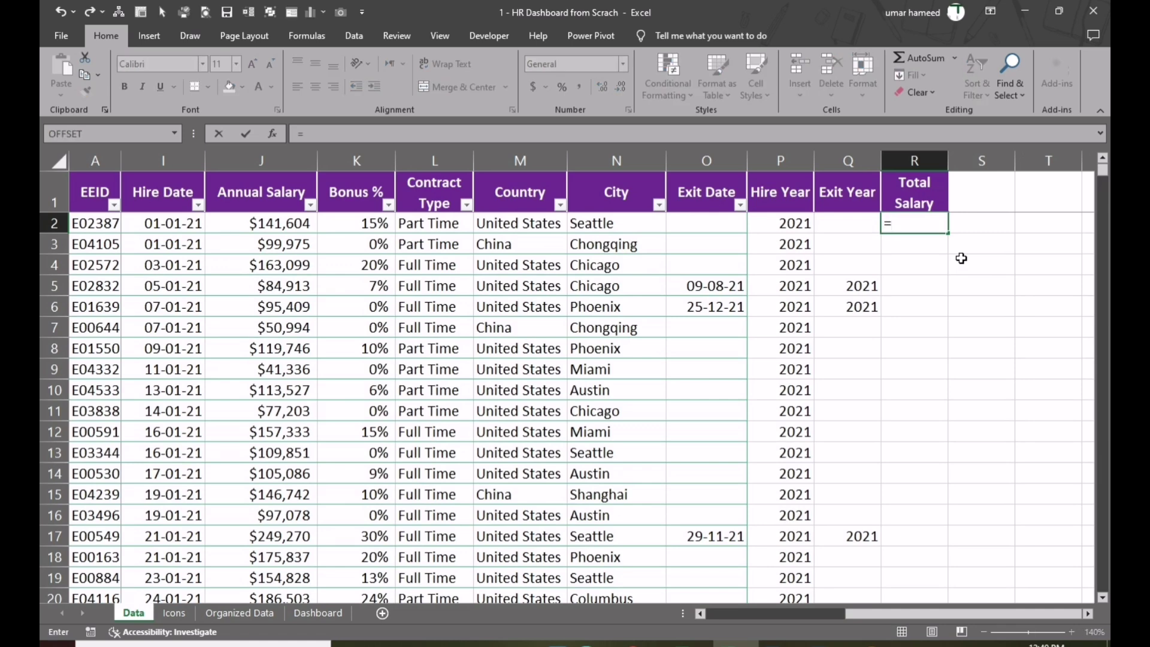
click(289, 217)
text(+)
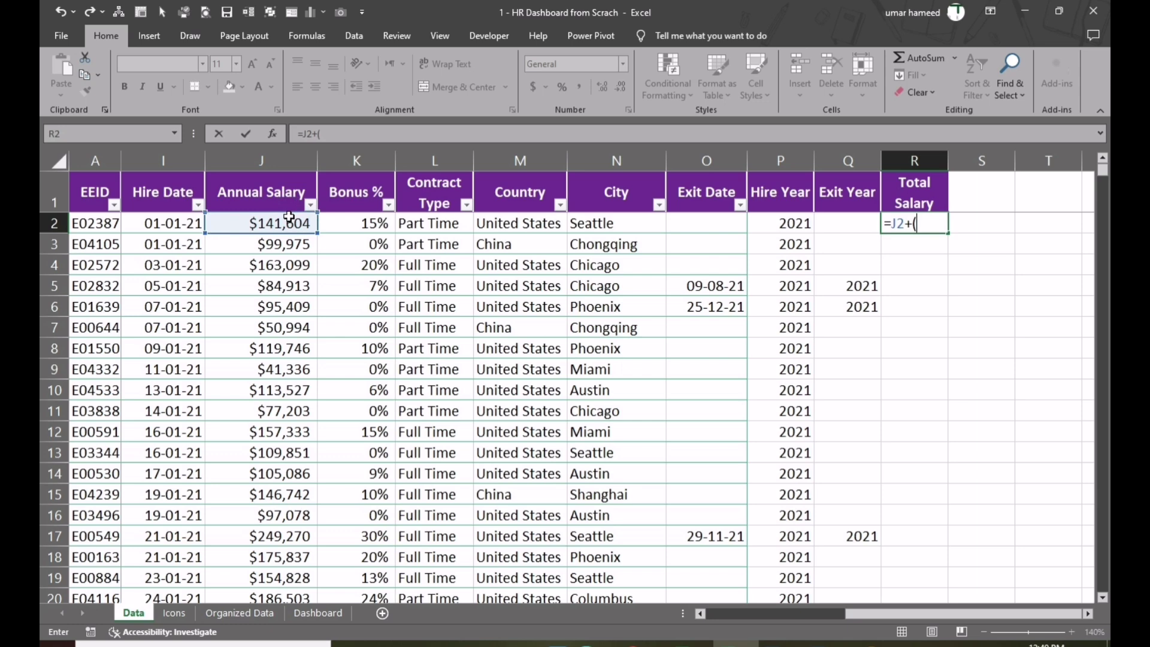
text(()
click(292, 225)
text(*)
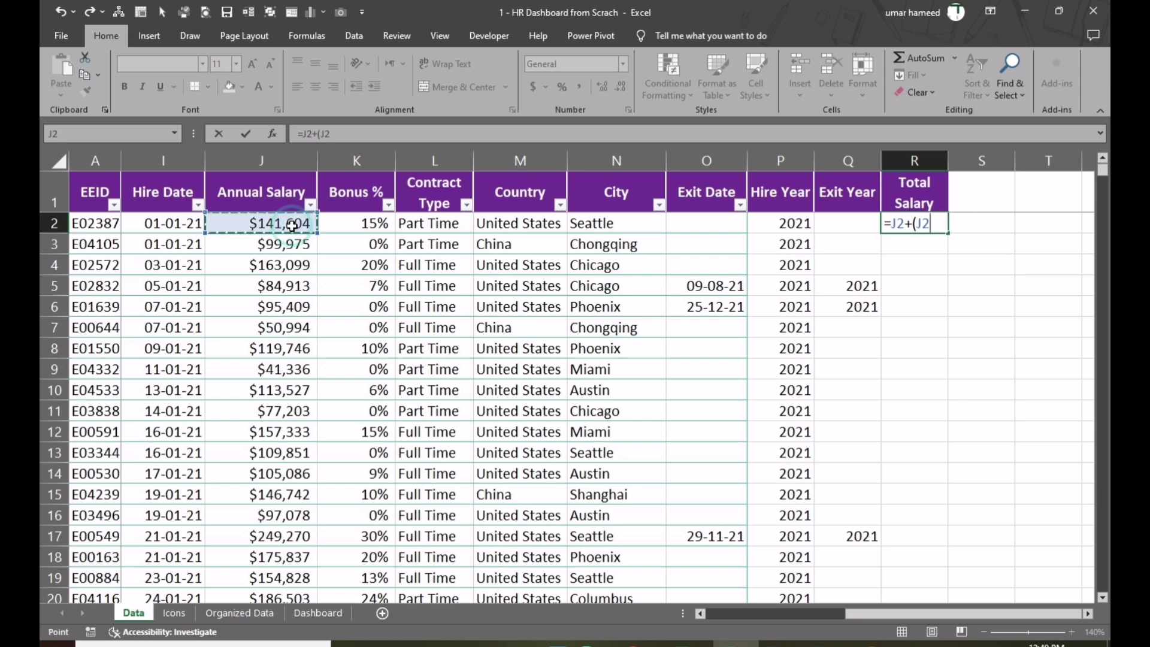
click(366, 223)
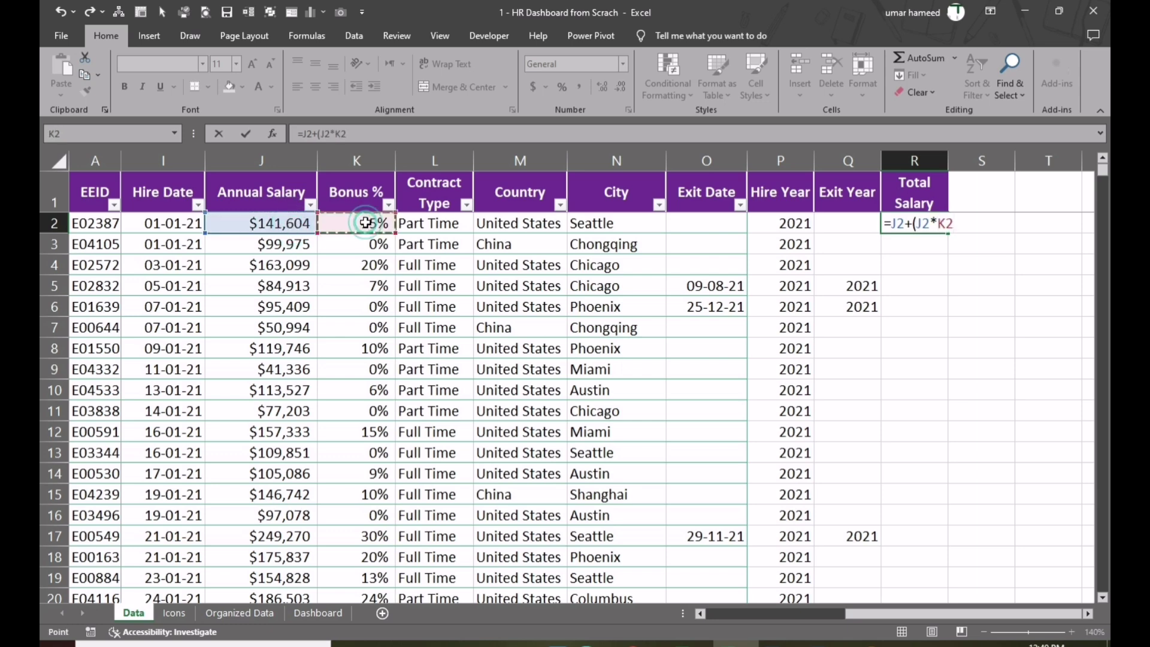
key(ctrl+Return)
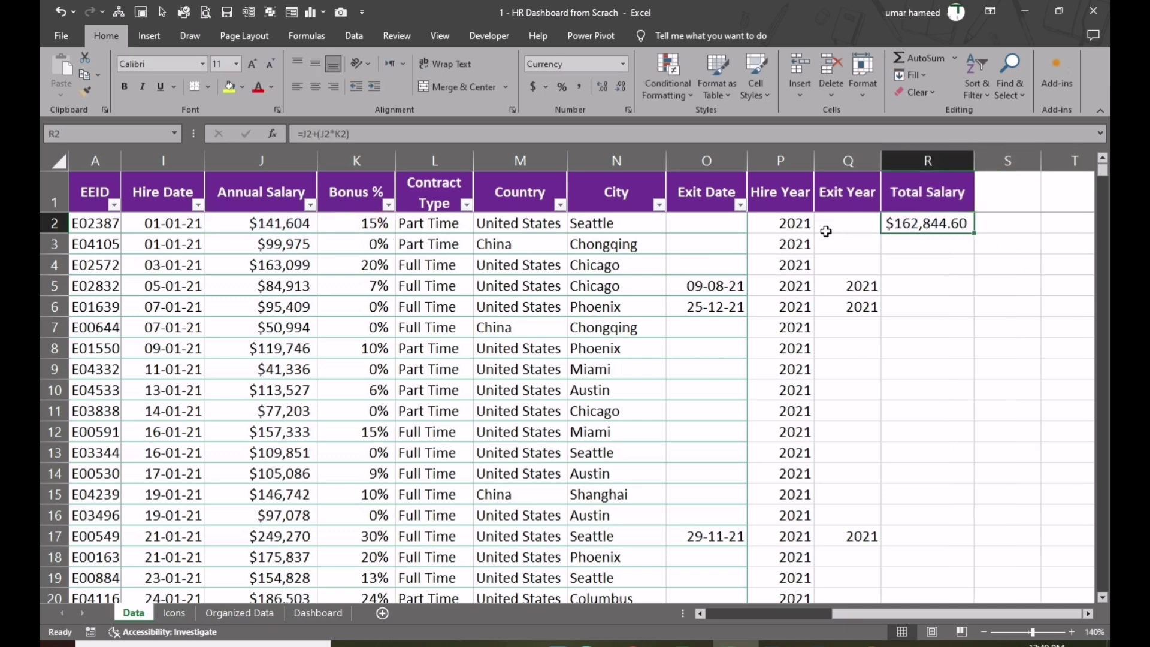
Fill the Total Salary formula from R2 down the whole column on the Data sheet
double_click(977, 234)
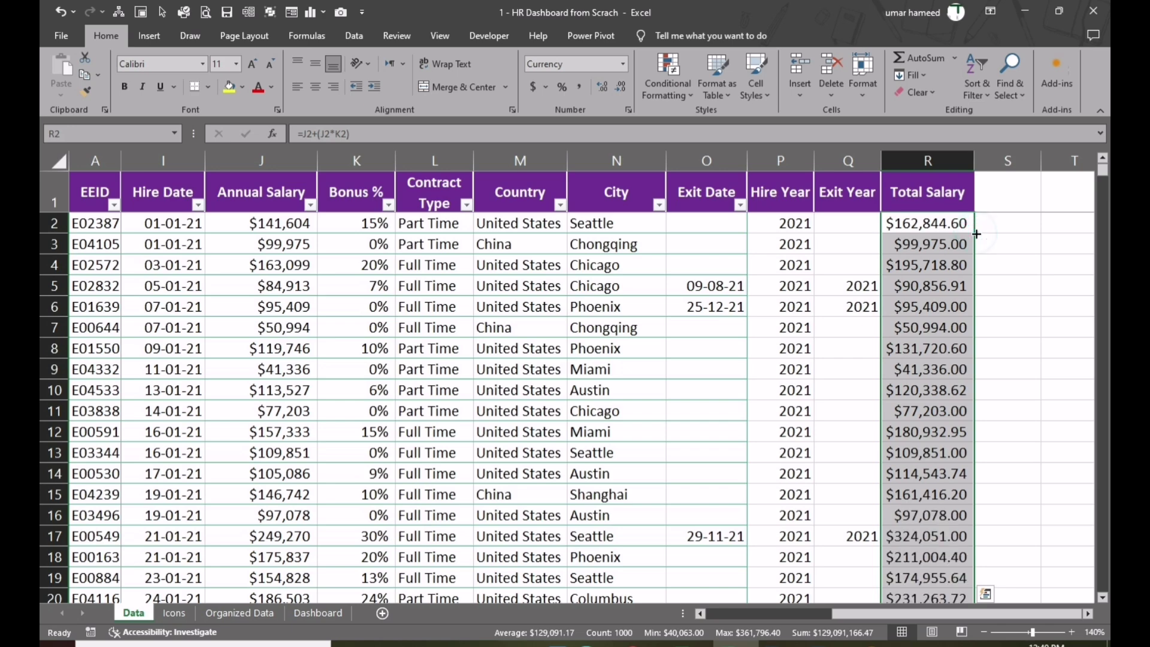
scroll(976, 233, down, 4)
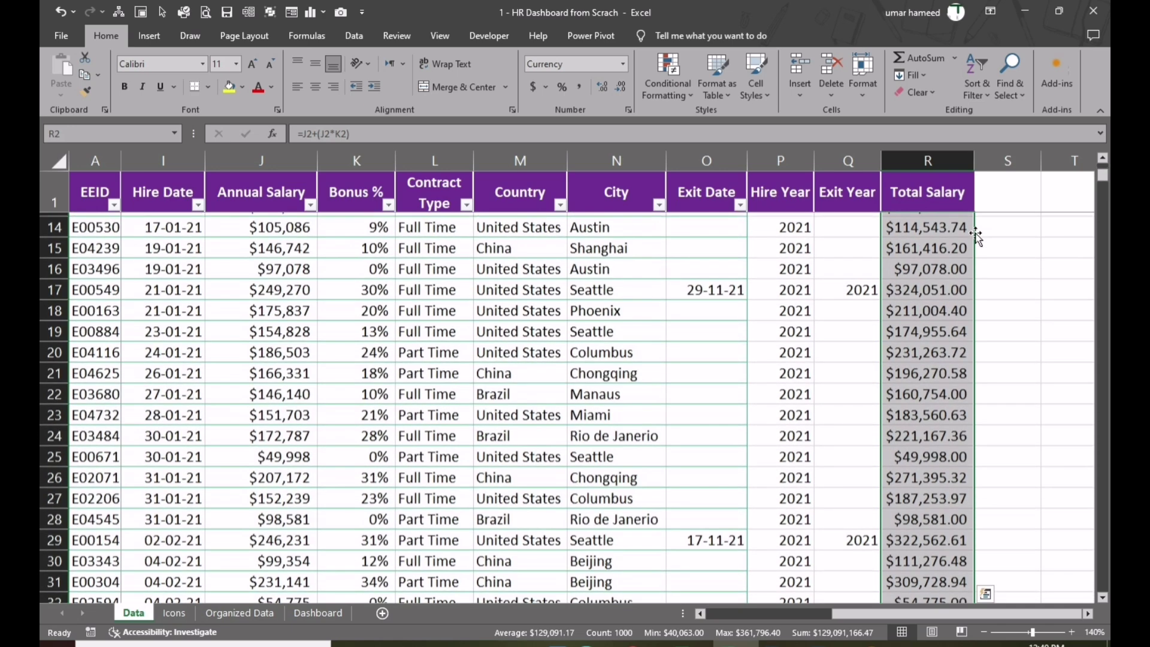
scroll(976, 236, down, 3)
scroll(976, 236, down, 13)
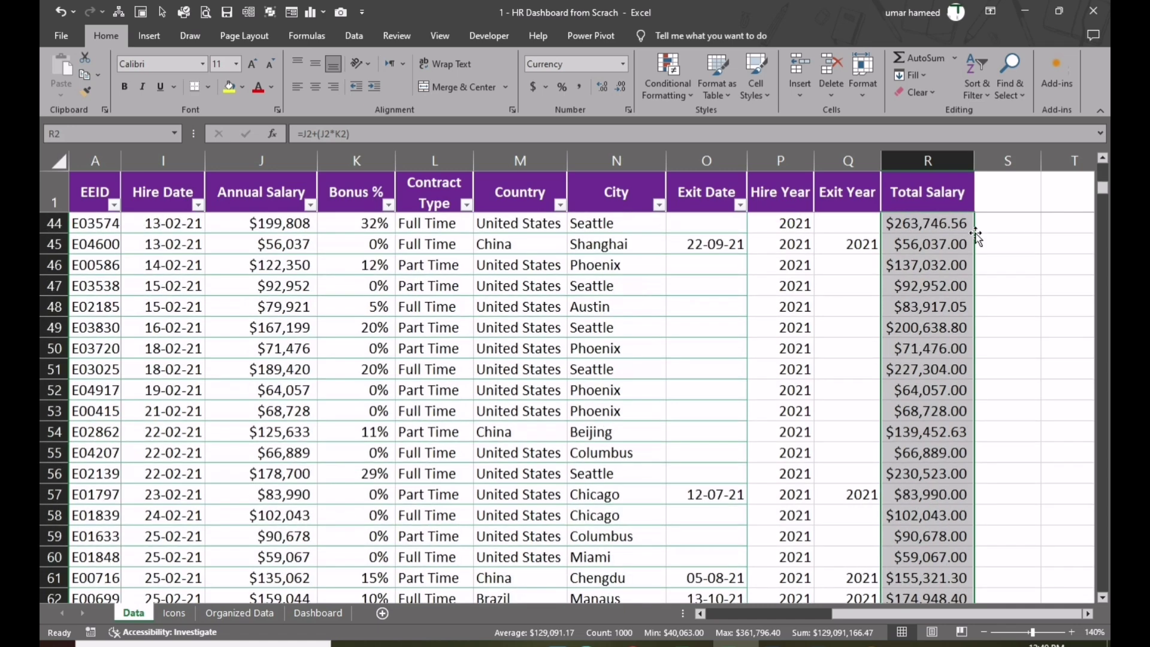
scroll(937, 392, up, 20)
On the Organized Data sheet, copy the Exit table's year column to A26 and enter the heading Salary Range in B26
click(120, 294)
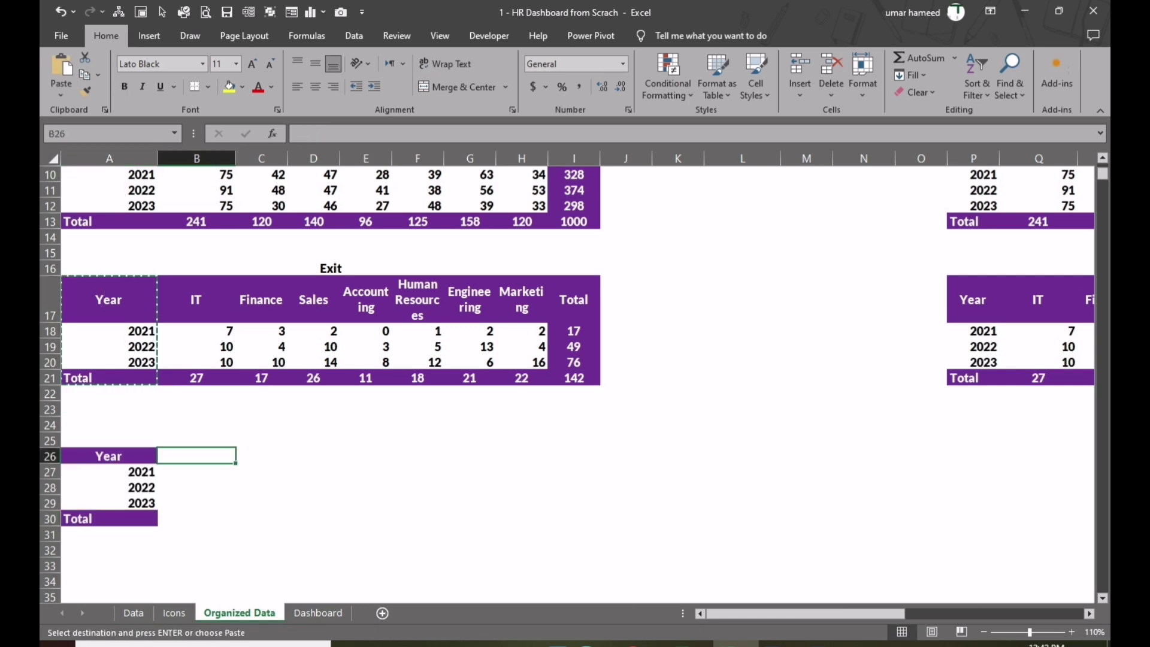
key(F2)
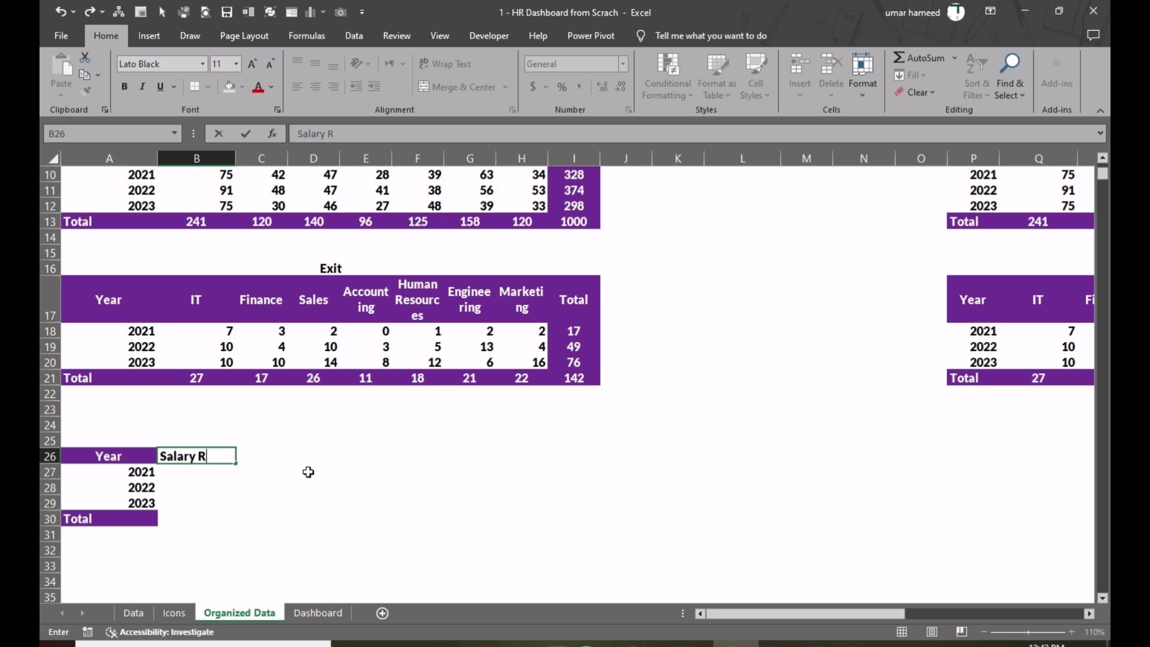
text(Salary Range)
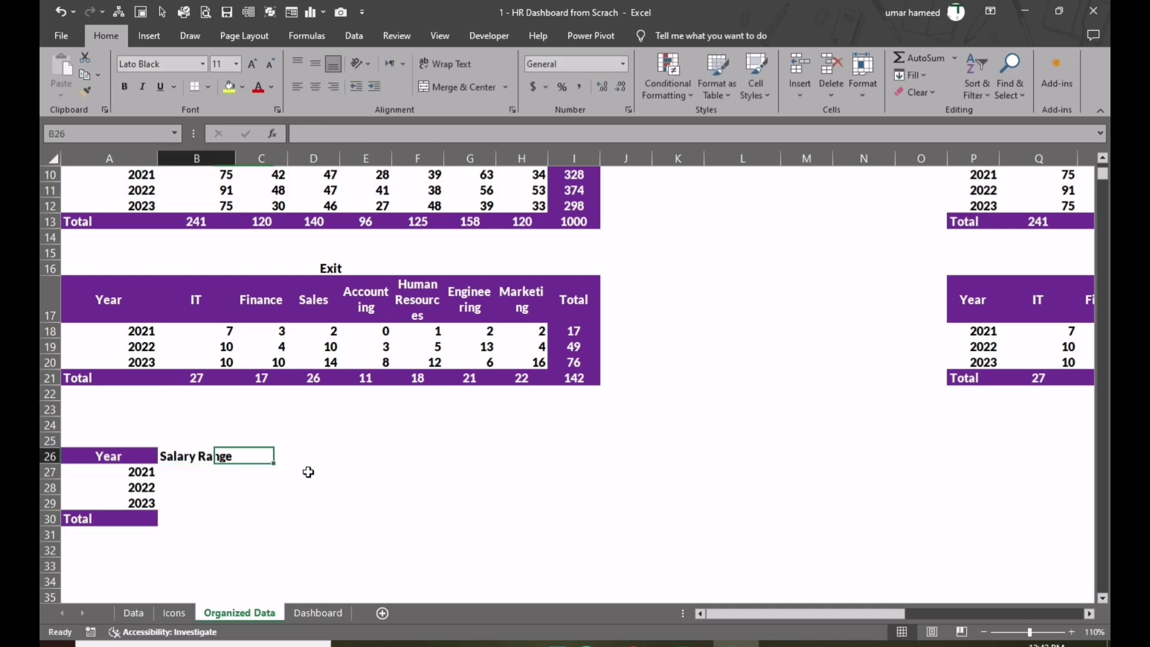
key(Return)
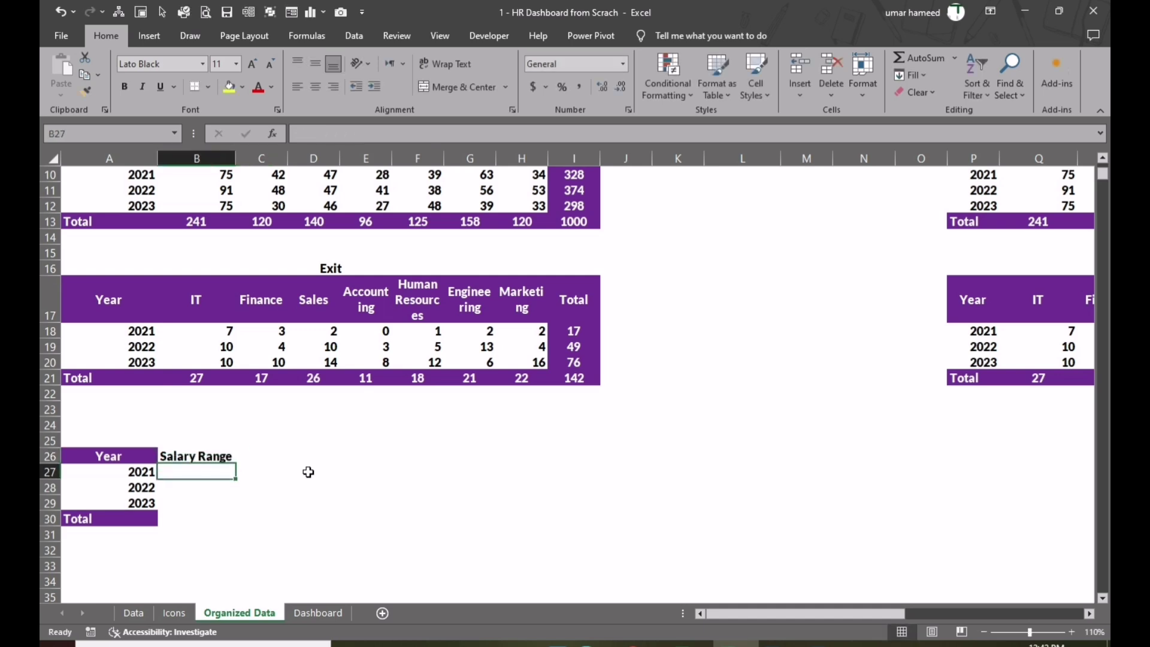
Copy the Exit table's department and Total headings, IT through Total, into the new table starting at C26
drag(223, 299, 571, 306)
key(ctrl+c)
click(253, 455)
key(ctrl+v)
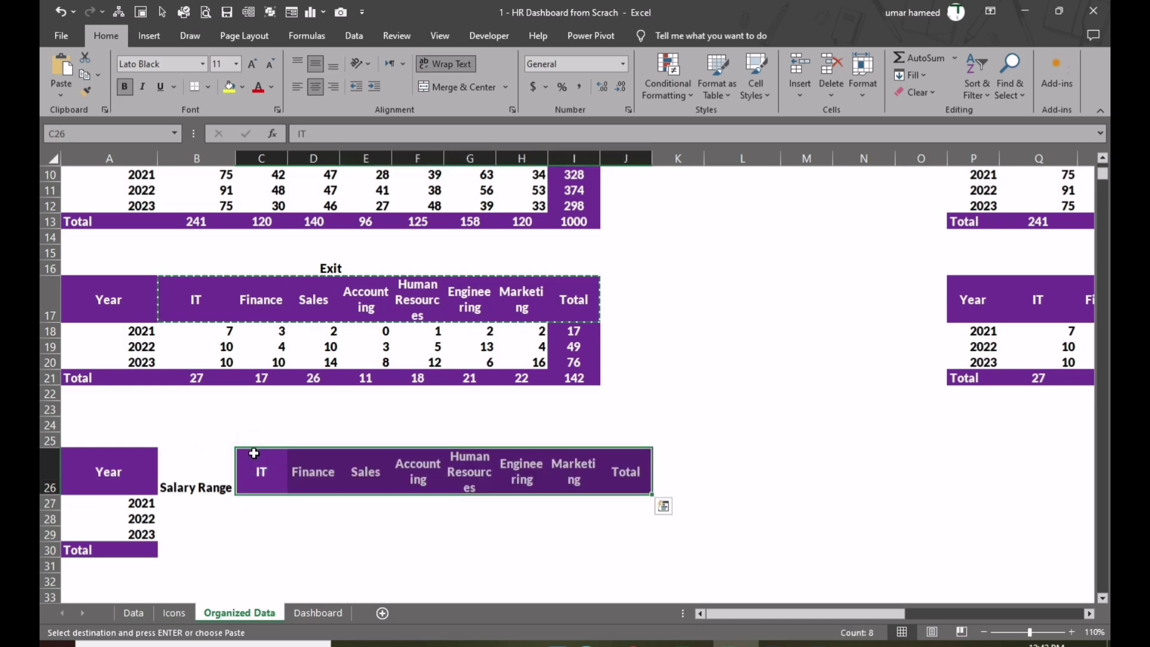
Apply the IT heading's formatting to the Salary Range heading in B26
click(197, 481)
click(288, 479)
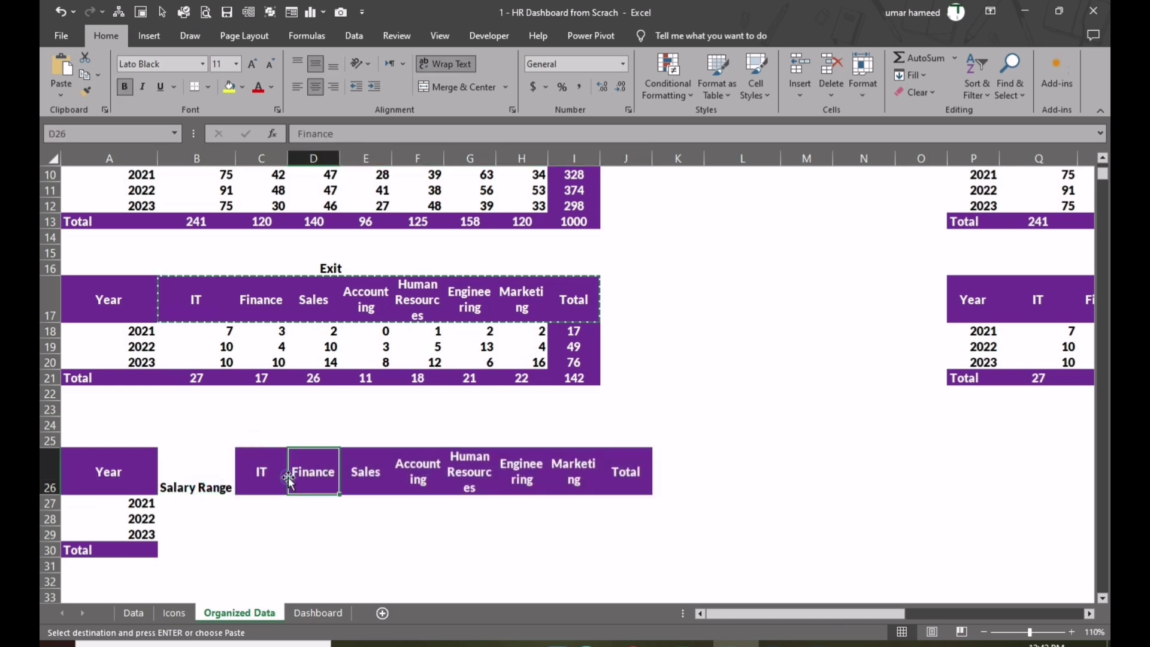
click(263, 472)
key(ctrl+c)
click(210, 467)
key(alt+e)
key(s)
key(t)
key(Return)
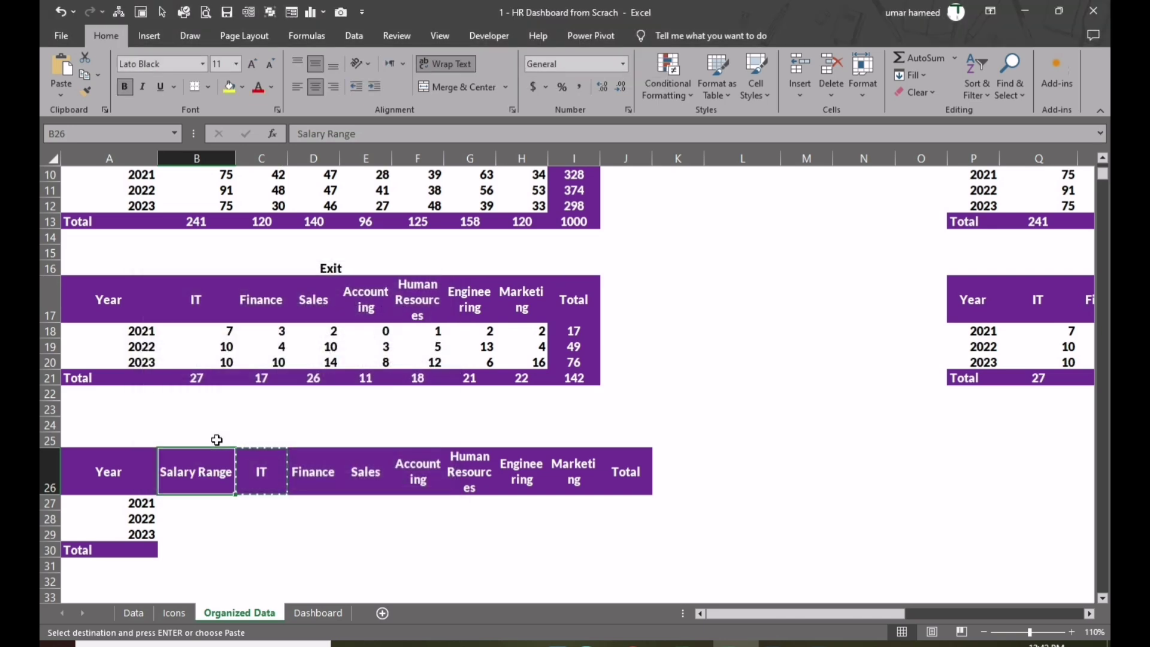
Insert two blank rows below 2021 and two below 2022 in the salary range table
click(218, 505)
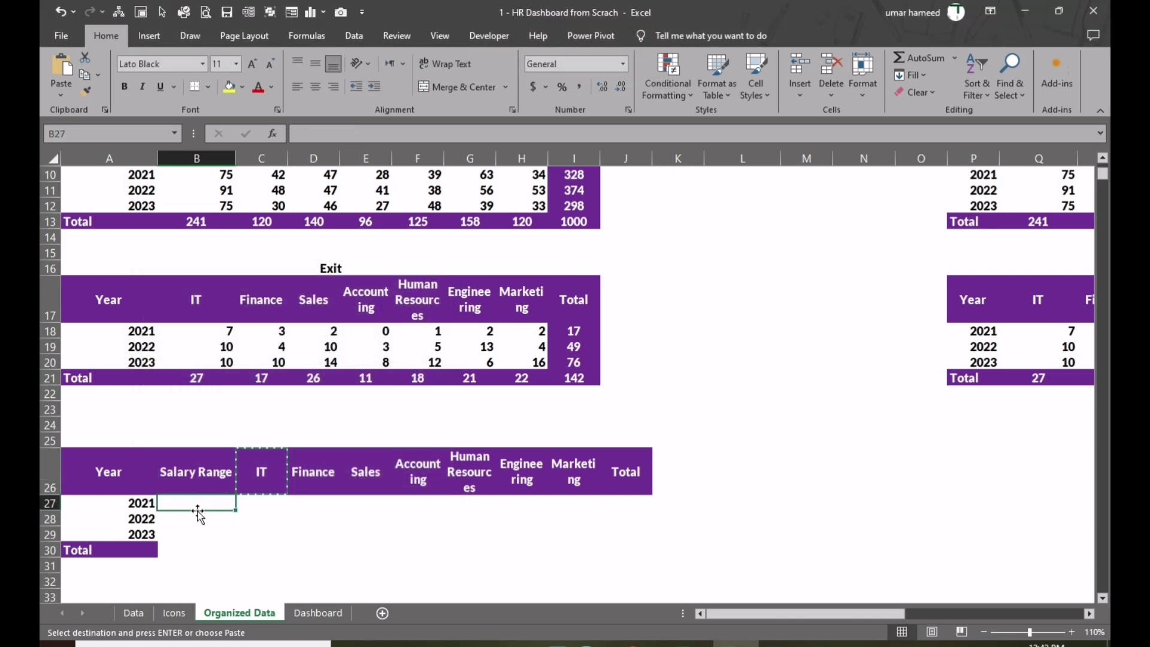
drag(205, 499, 205, 518)
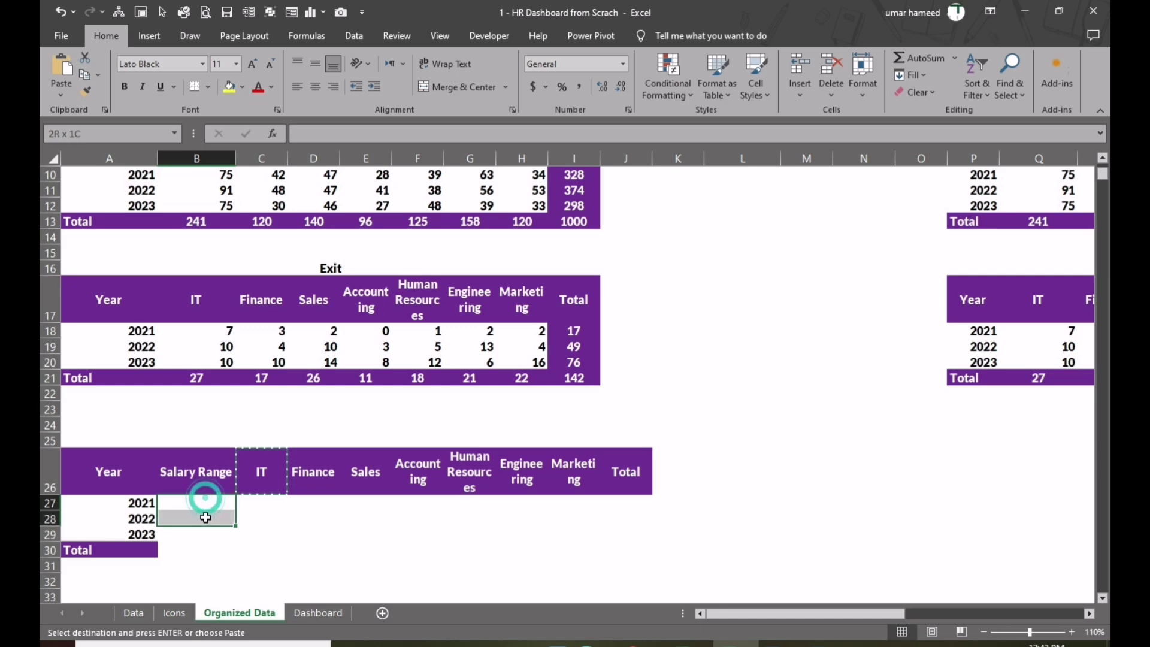
click(53, 518)
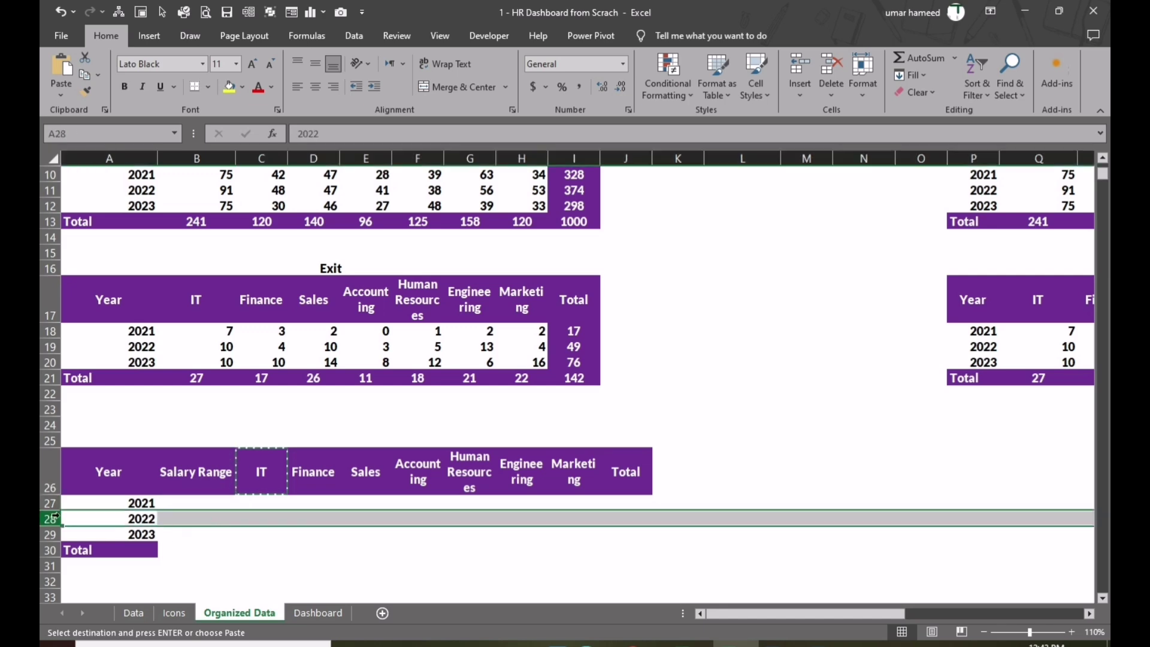
key(ctrl+shift+plus)
key(ctrl+shift+plus)
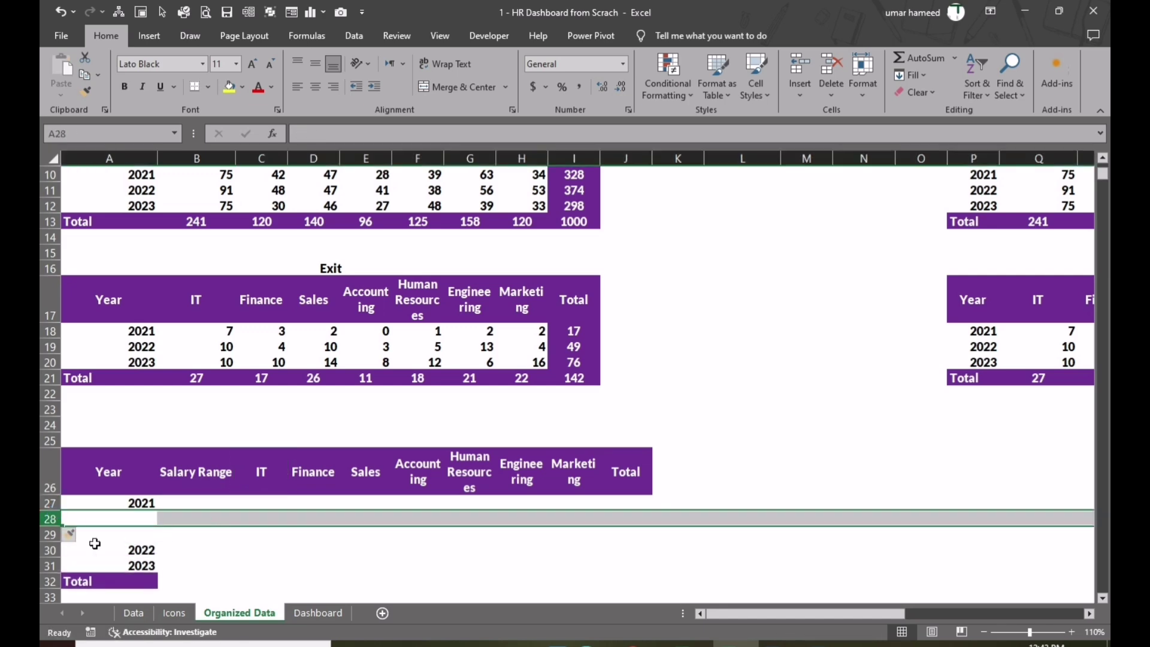
click(51, 565)
key(ctrl+shift+plus)
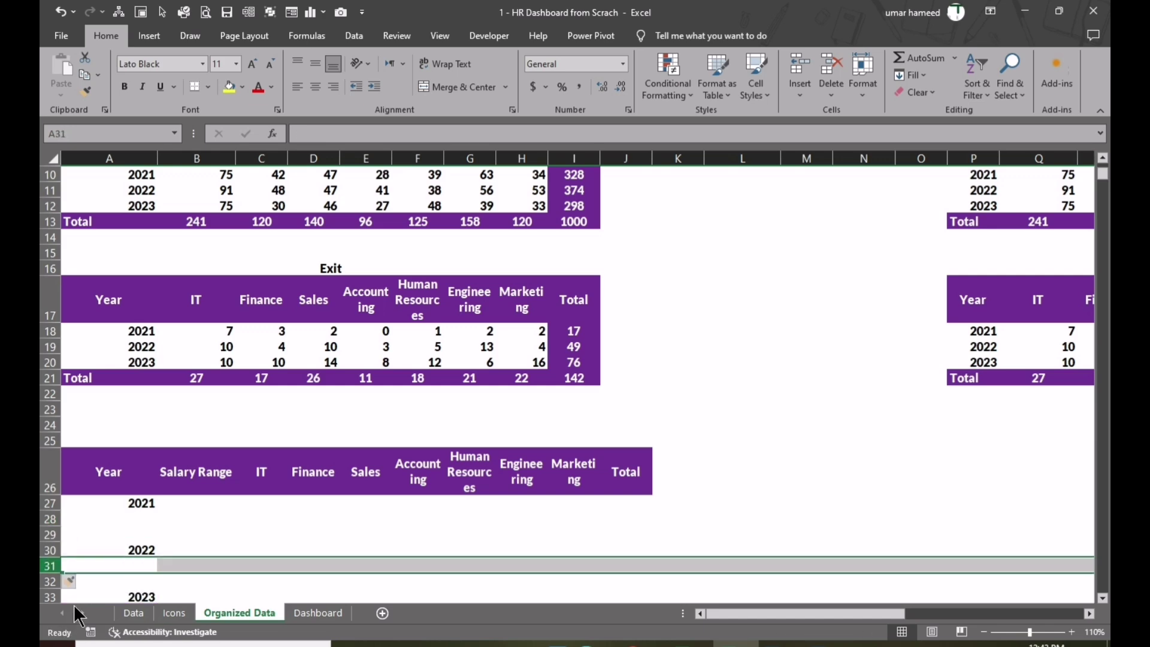
Insert two blank rows between 2023 and the Total row of the salary range table
scroll(75, 593, down, 3)
click(51, 566)
key(ctrl+shift+plus)
key(ctrl+shift+plus)
scroll(77, 563, down, 2)
click(121, 472)
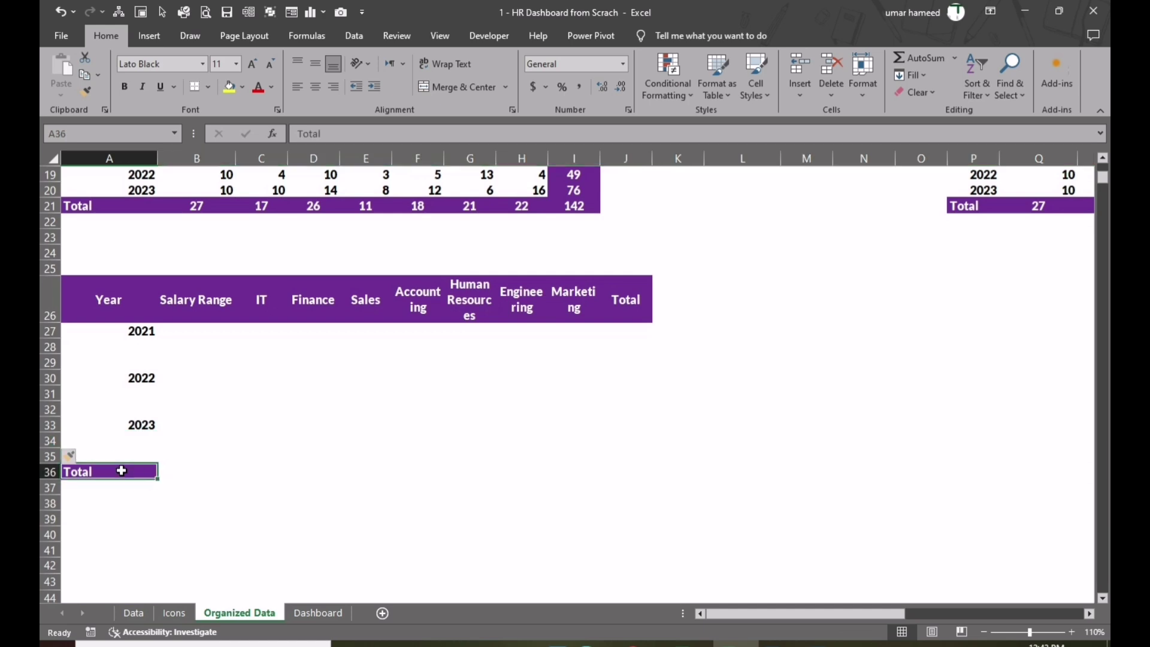
Fill the blank Year cells in A27:A35 with the year above, so each year appears three times
drag(138, 332, 152, 457)
key(ctrl+d)
key(ctrl+d)
key(ctrl+d)
Enter the salary ranges Less than 50000, 50000 to 100000 and Above 100000 in B27:B29
click(202, 331)
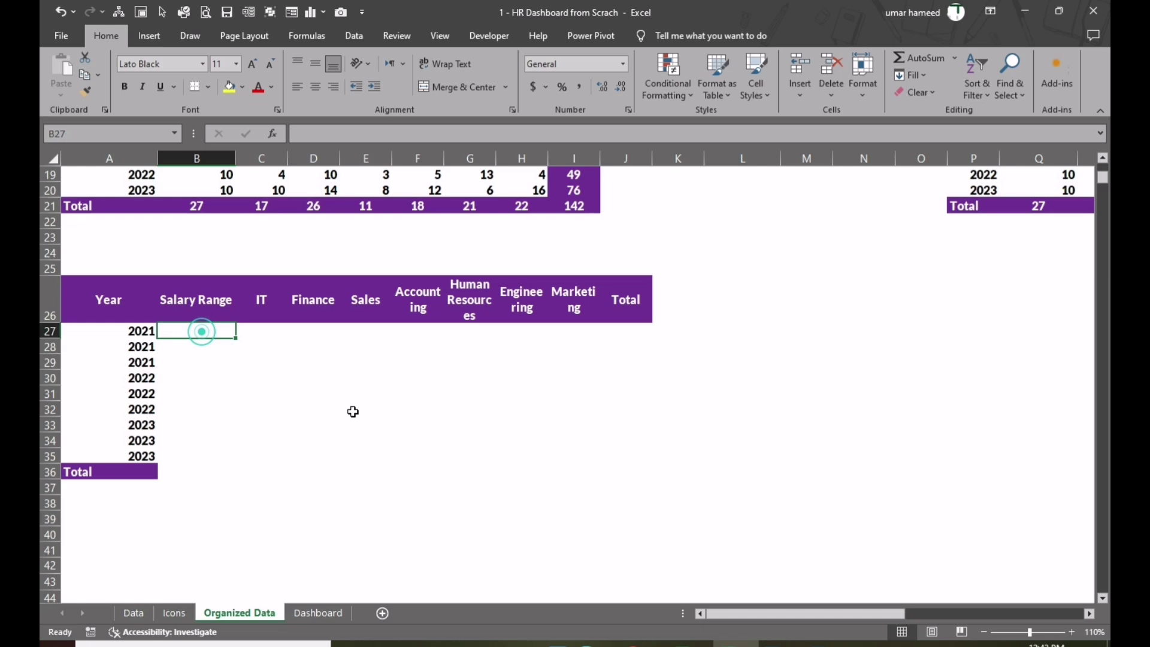
text(Less than 50000)
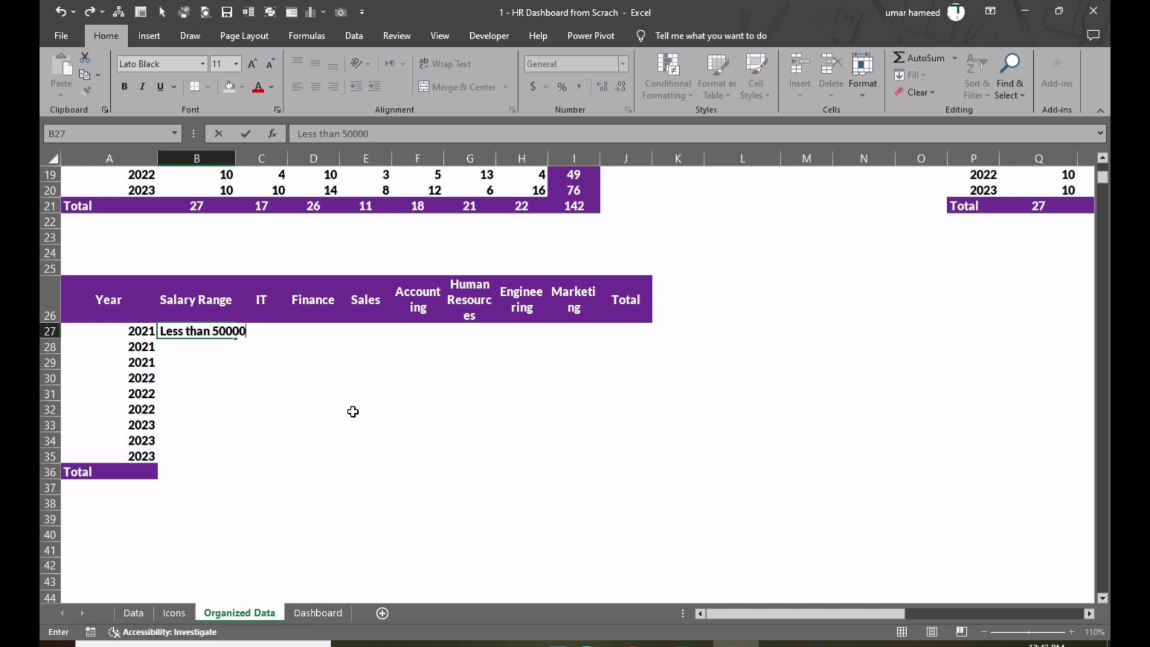
key(Return)
text(50000 to)
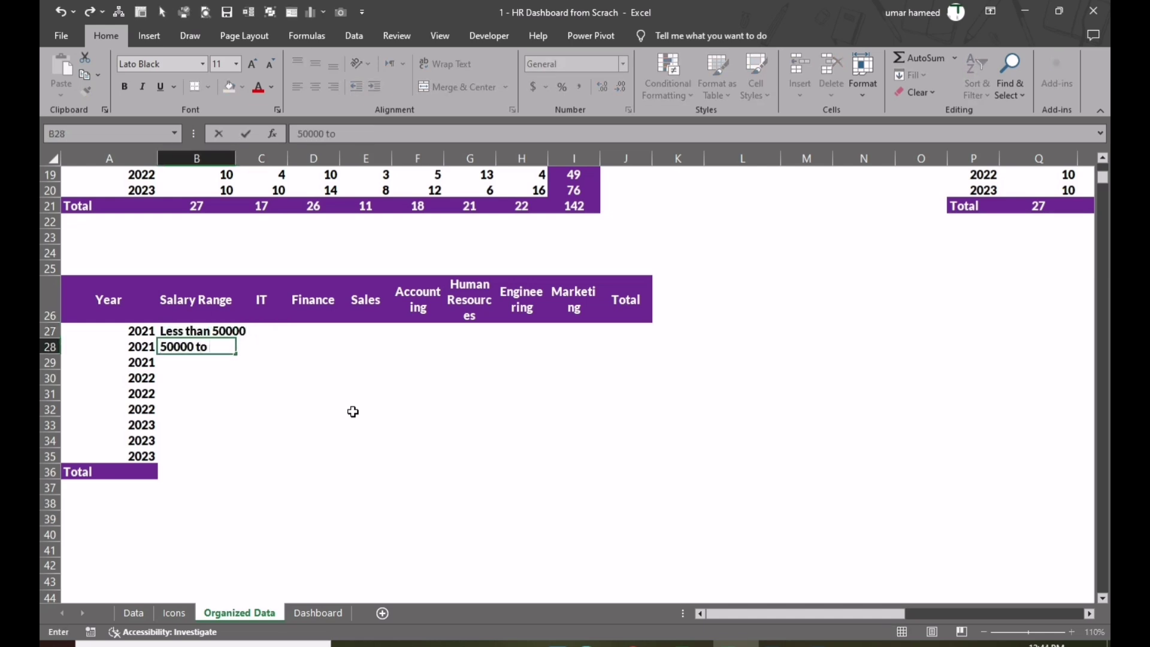
key(Return)
text(Above 100000)
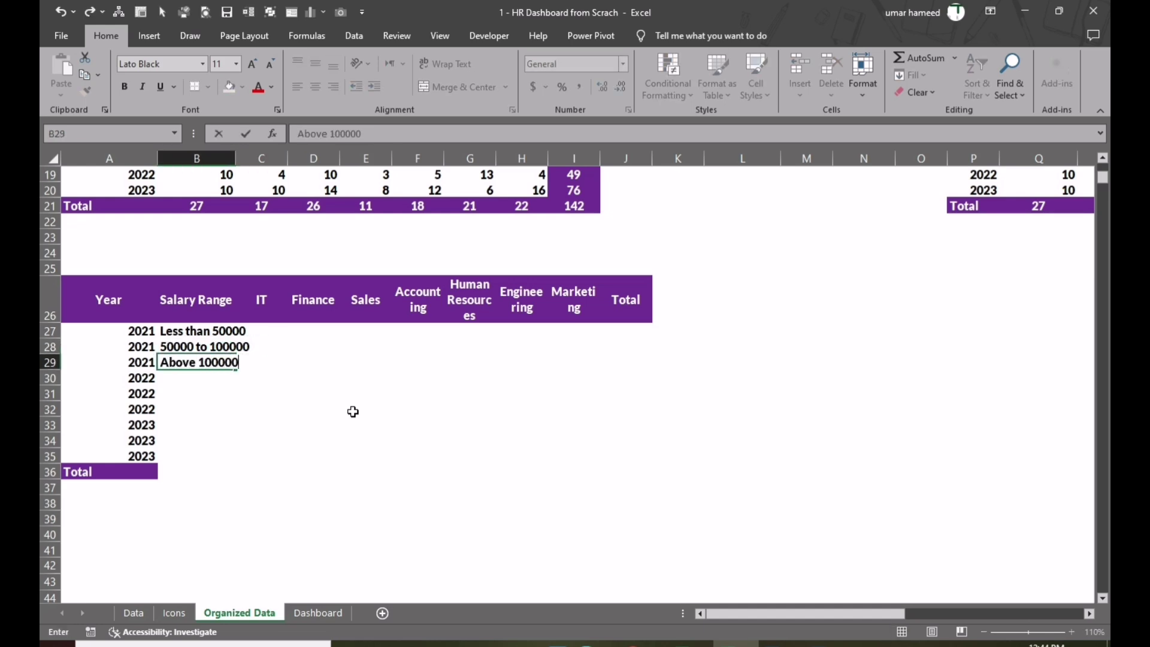
key(Tab)
Shade the 2021 rows A27:J29 and the 2023 rows A33:J35 with a light grey fill
drag(138, 330, 624, 364)
click(243, 88)
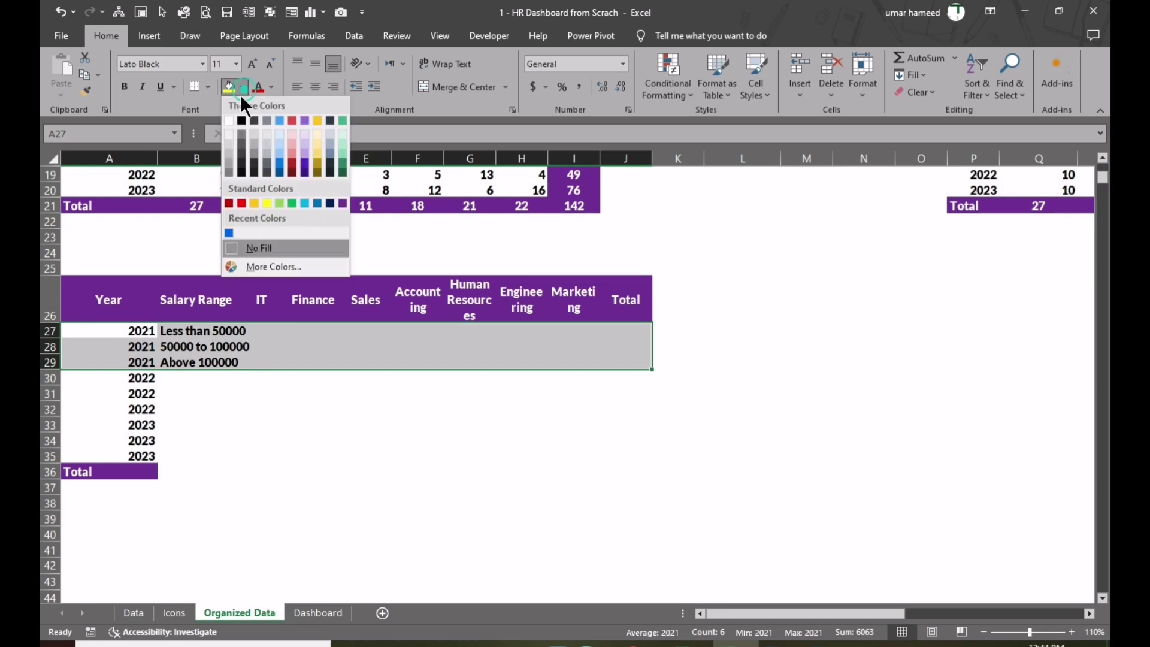
click(229, 147)
drag(138, 424, 636, 458)
key(F4)
click(344, 486)
Copy the three salary range labels into the 2022 and 2023 rows, B30:B35
drag(177, 330, 183, 451)
key(ctrl+c)
key(ctrl+alt+v)
key(Return)
click(293, 334)
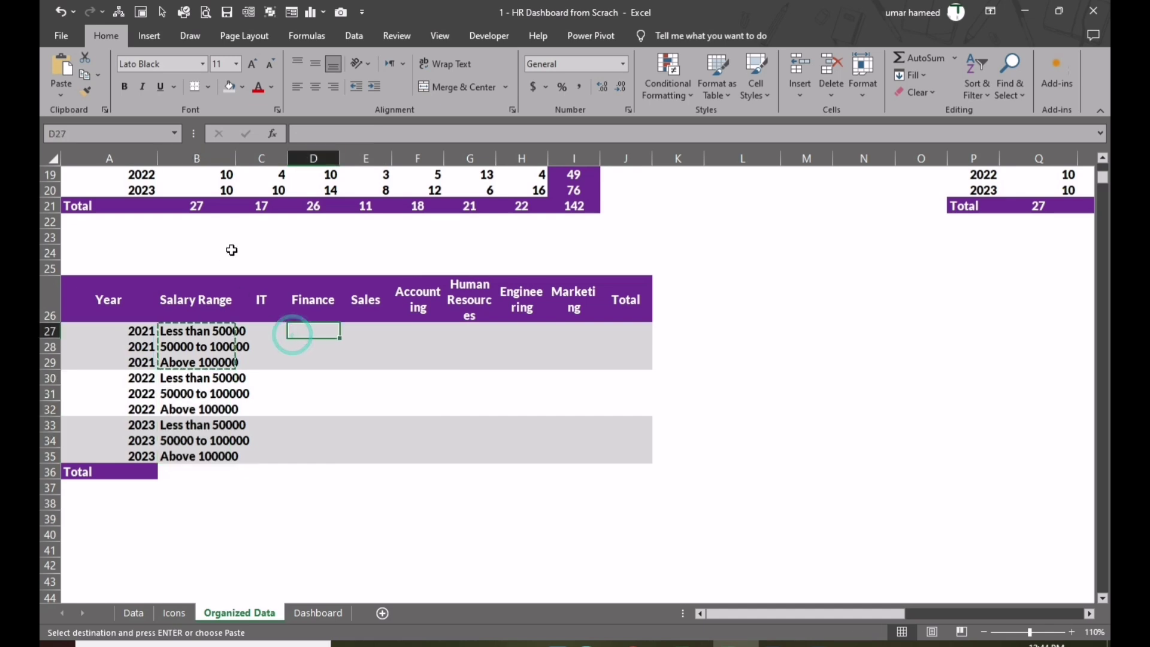
AutoFit column B to the width of the salary range labels
double_click(237, 158)
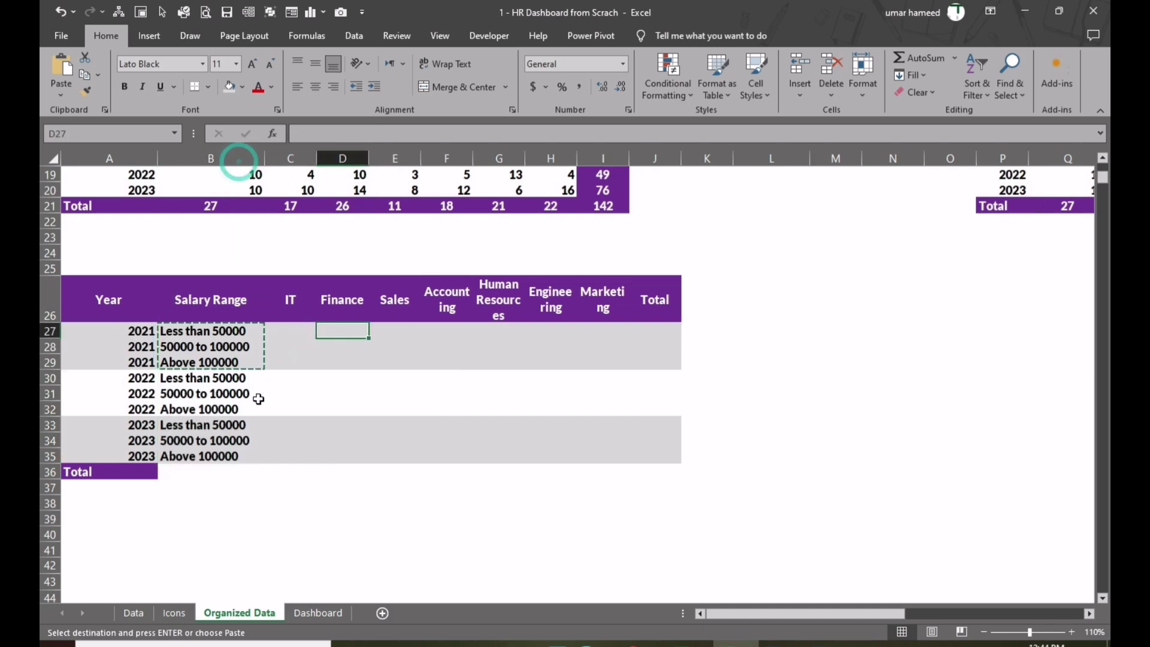
click(290, 458)
double_click(258, 485)
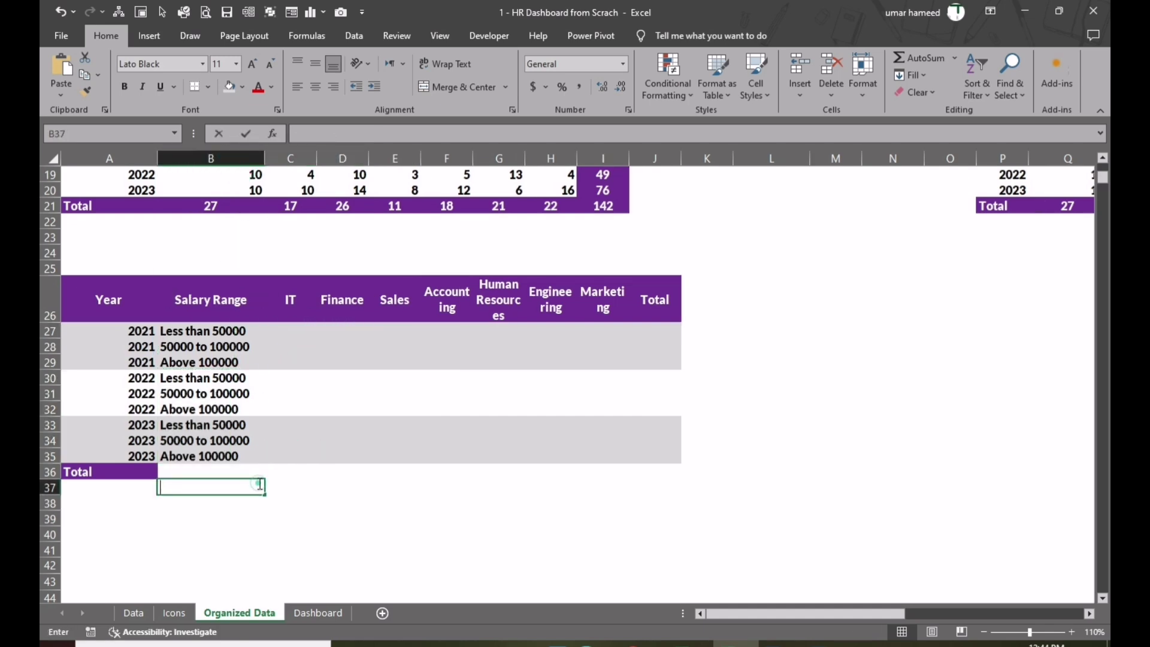
click(207, 333)
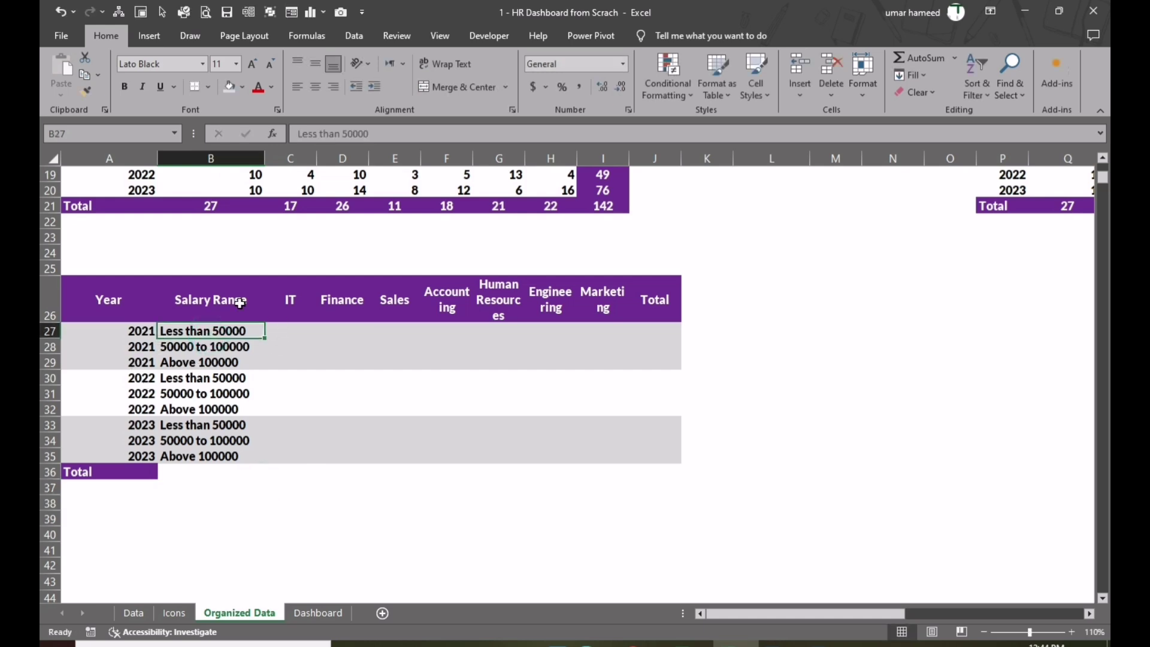
Start a COUNTIFS formula in C27 with the Data sheet's Hire Year column, $P:$P, as the first criteria range
click(296, 330)
text(=)
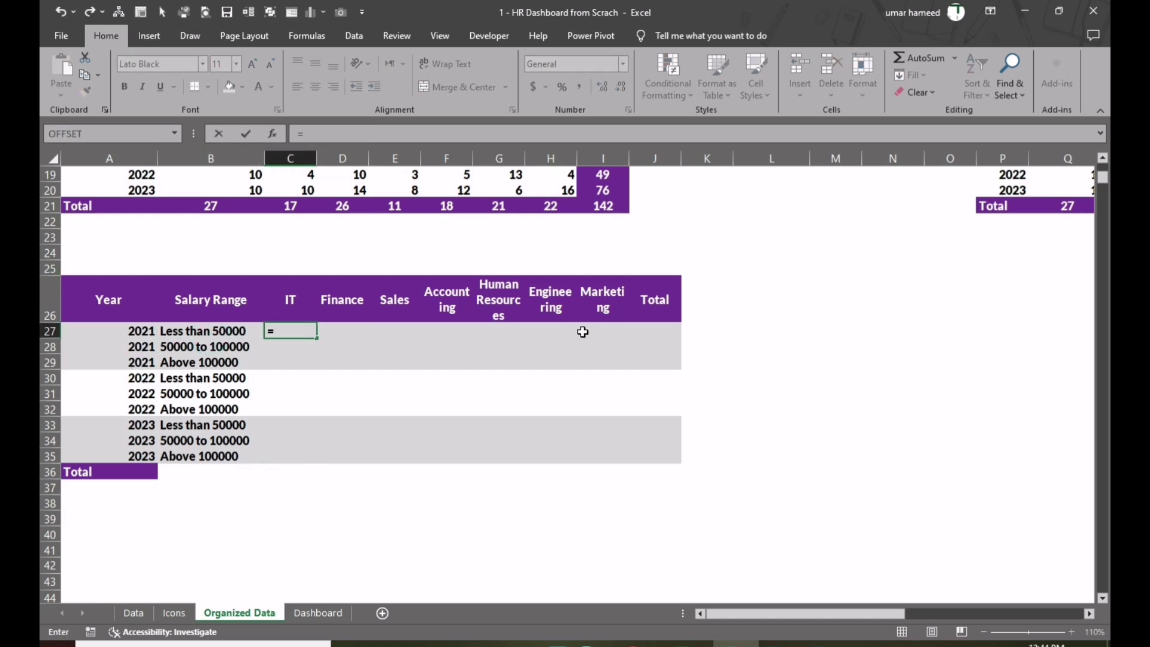
text(Coun)
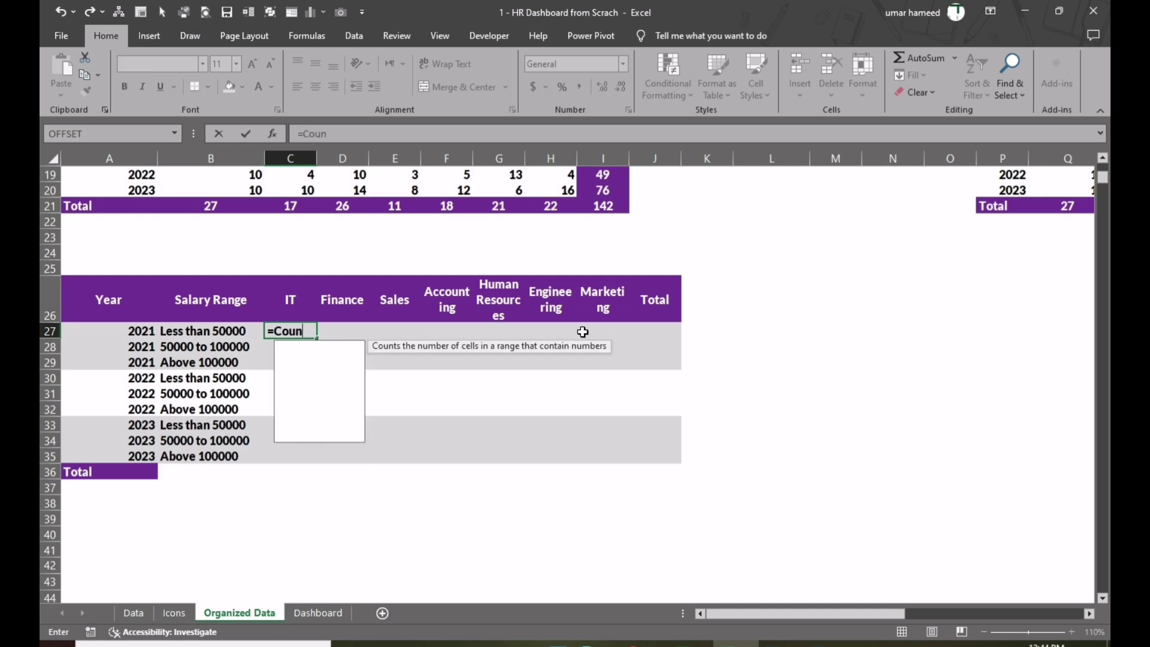
text(tifs)
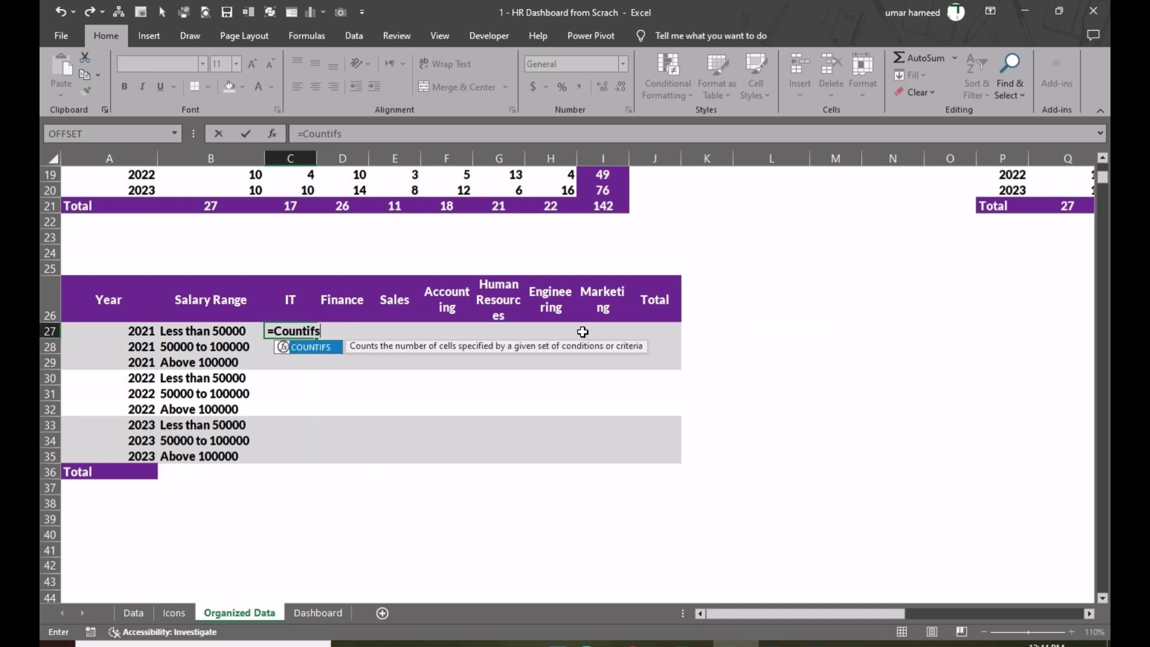
text(()
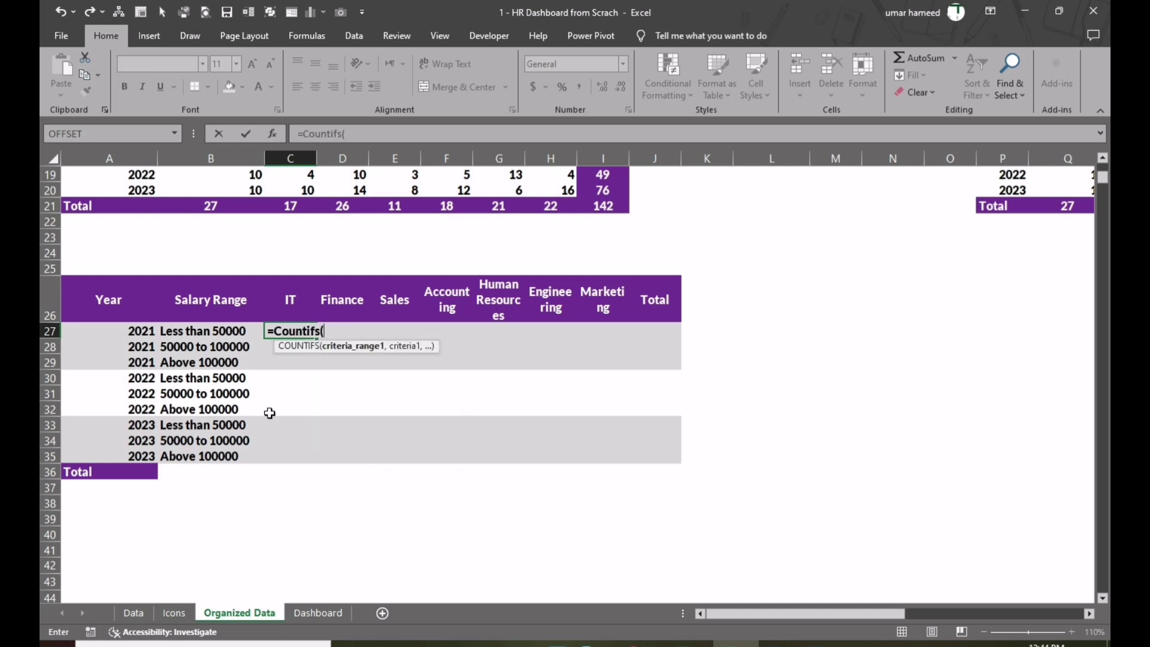
click(133, 612)
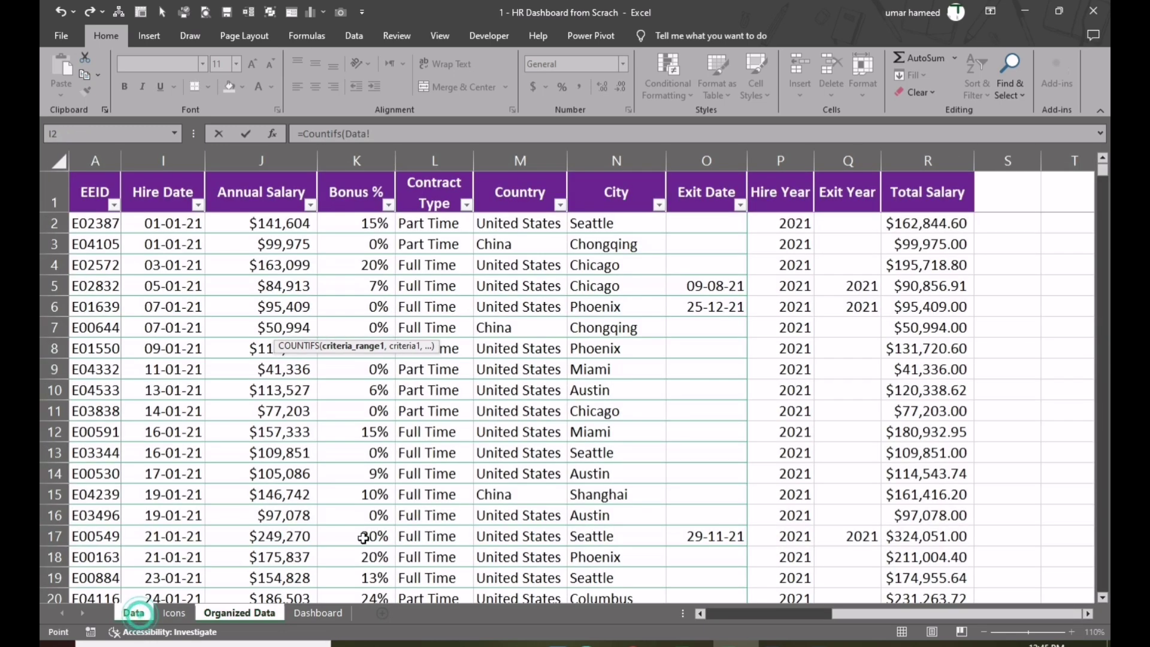
click(796, 160)
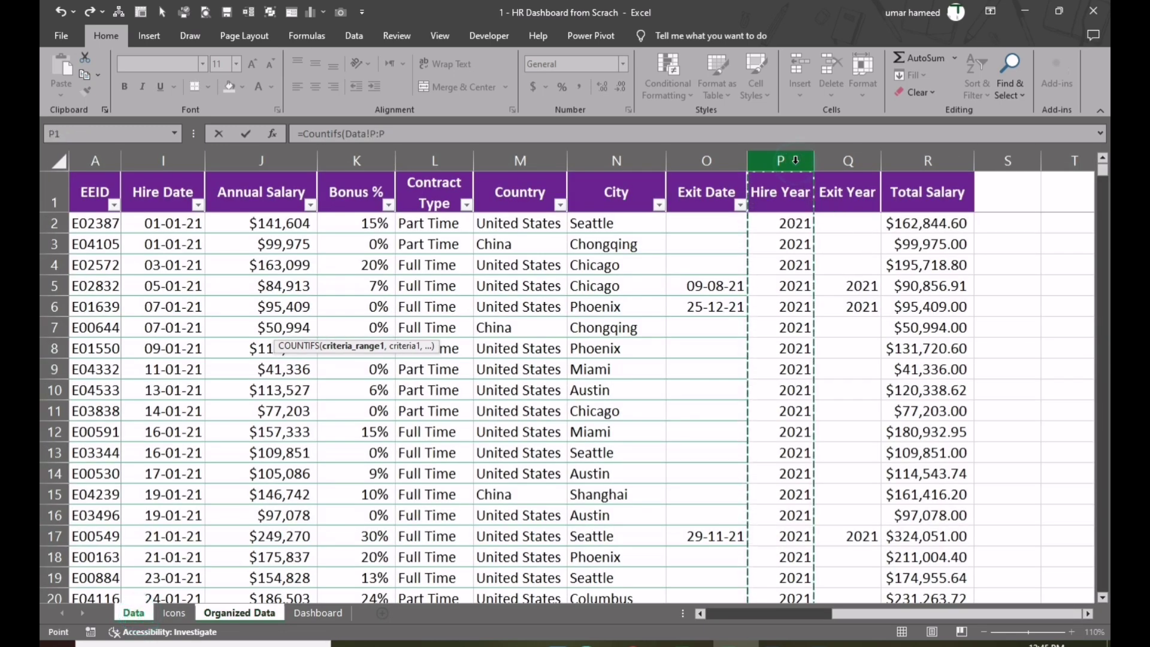
key(F4)
text(,)
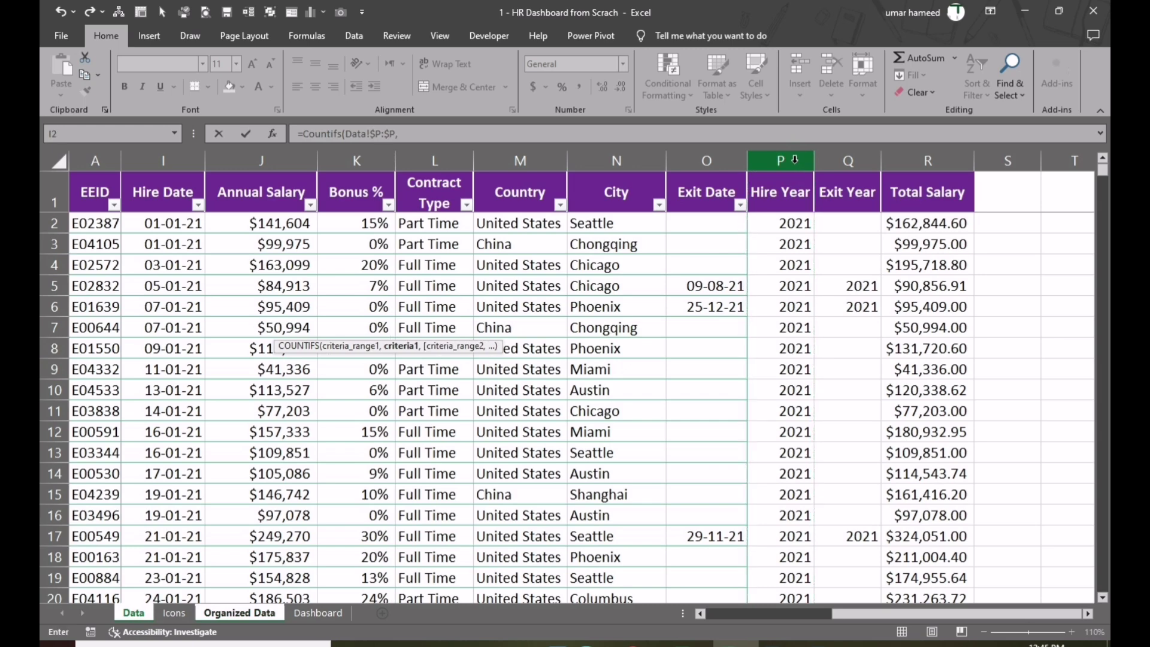
Set the first COUNTIFS criterion to the year in 'Organized Data'!$A27, with only the column locked
click(240, 612)
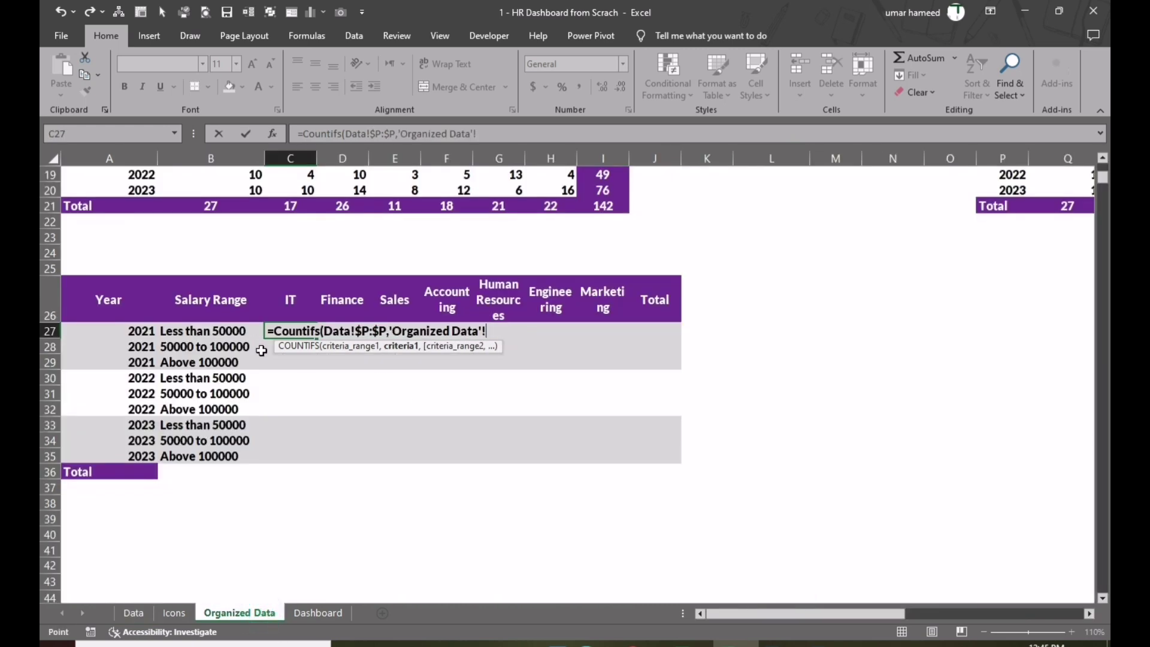
click(147, 333)
key(F4)
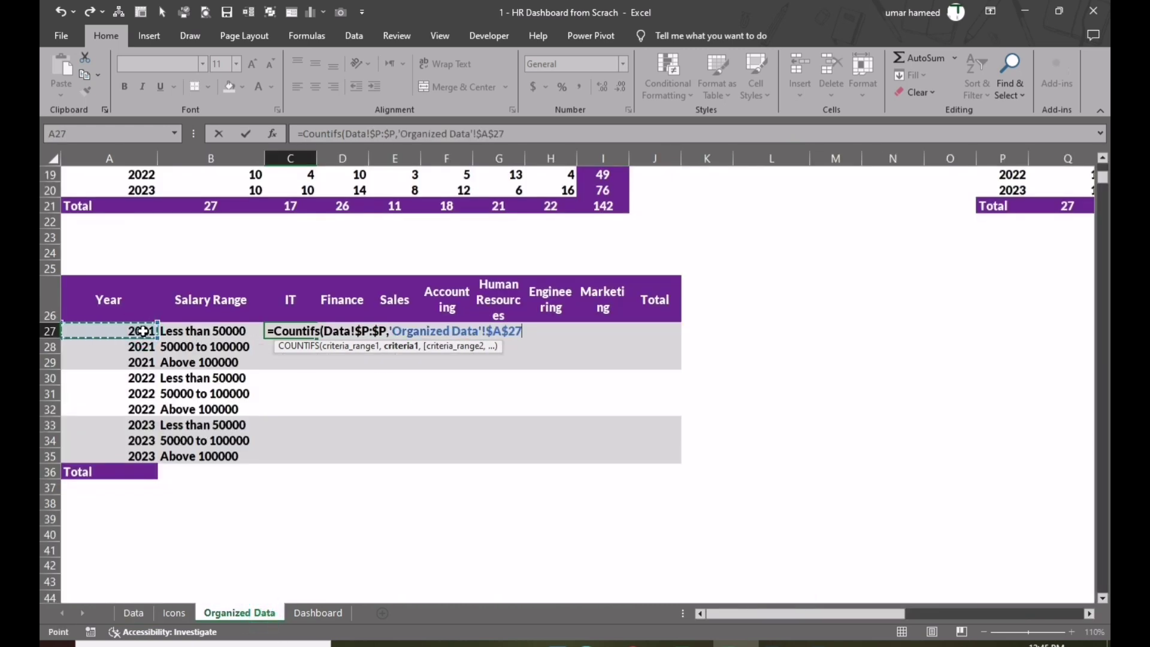
key(F4)
key(F4)
text(,)
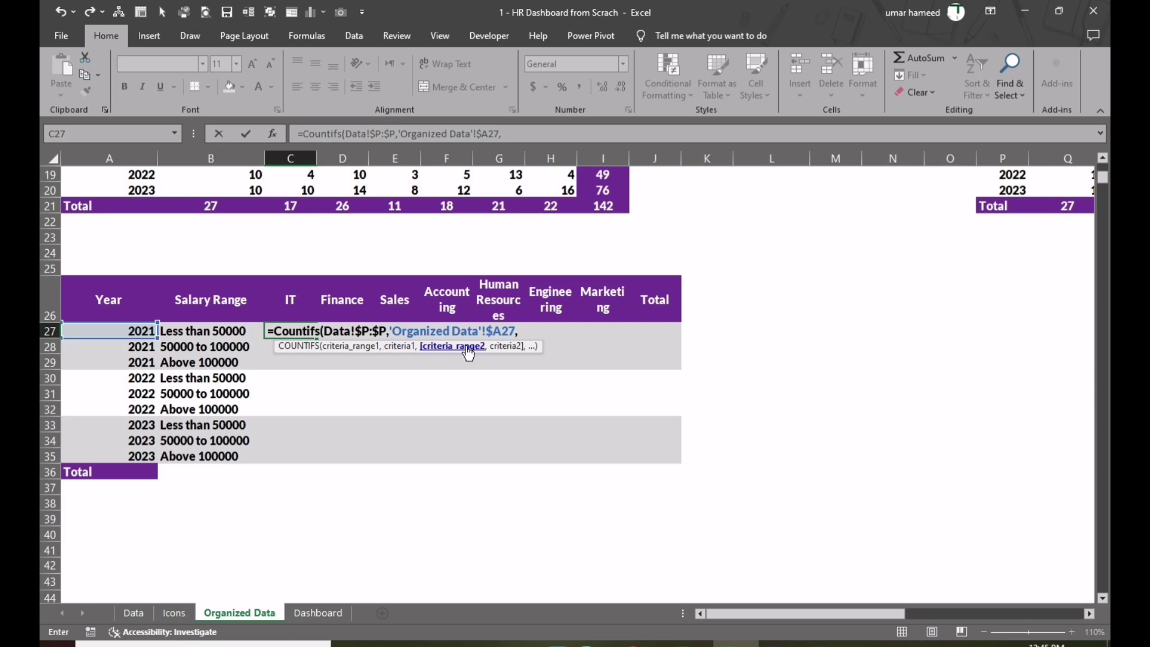
Add the Data sheet's Department column, $D:$D, as the second criteria range of the COUNTIFS formula
click(133, 614)
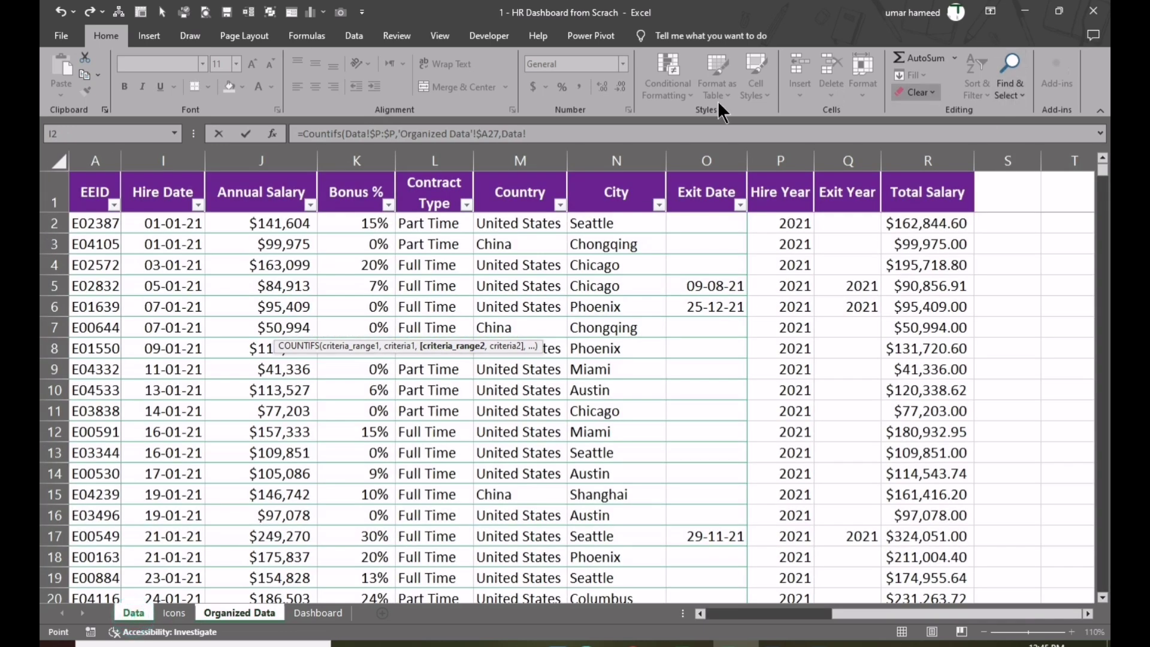
drag(872, 615, 746, 614)
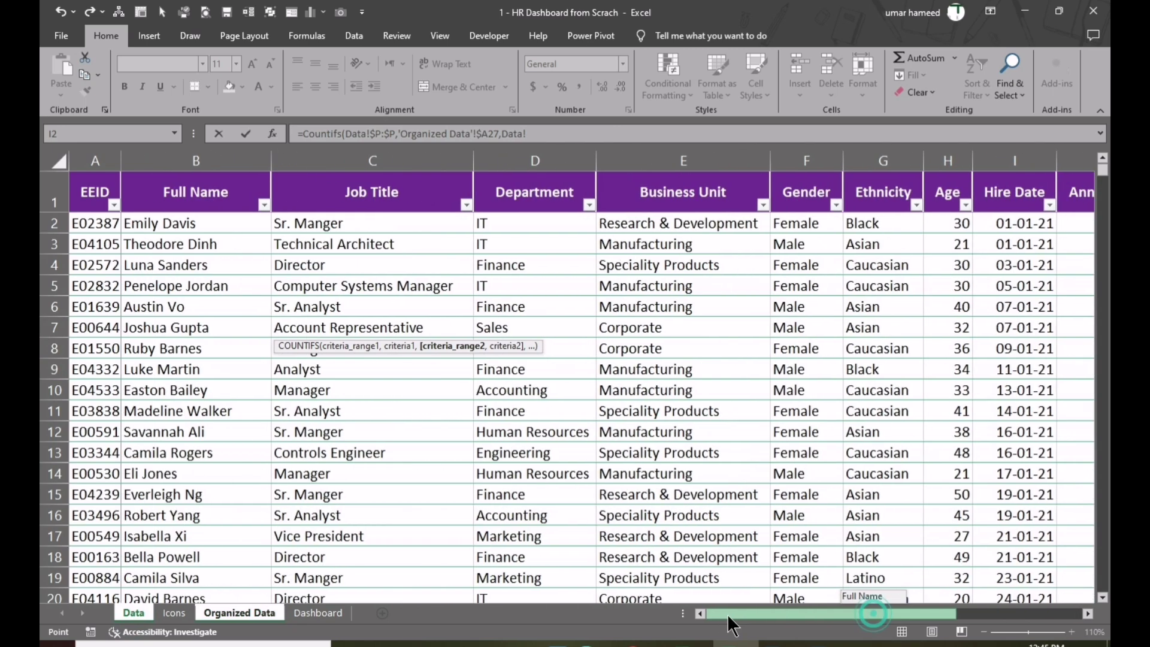
click(519, 158)
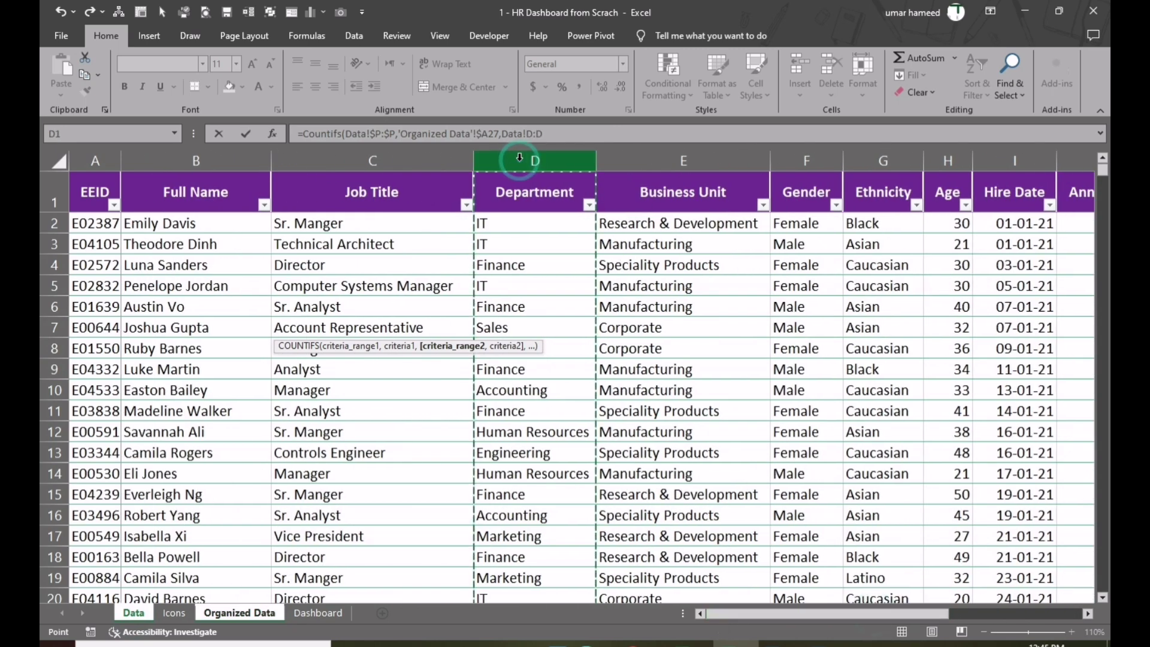
key(F4)
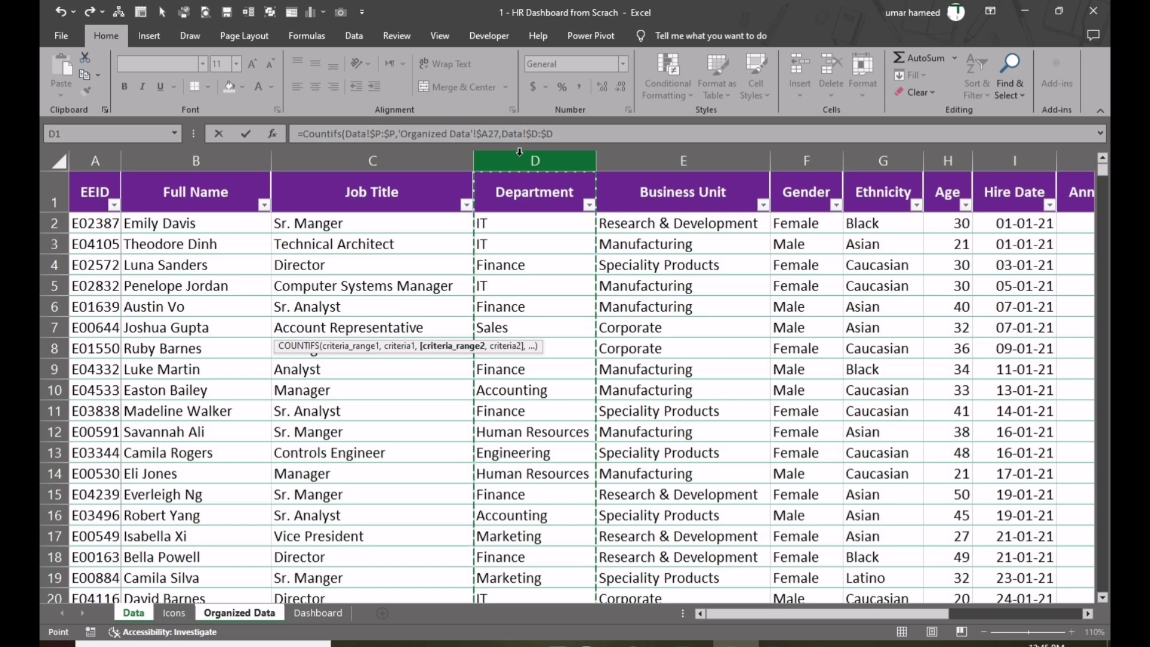
text(,)
Set the second COUNTIFS criterion to the IT header in 'Organized Data'!C$26, with only the row locked
click(238, 613)
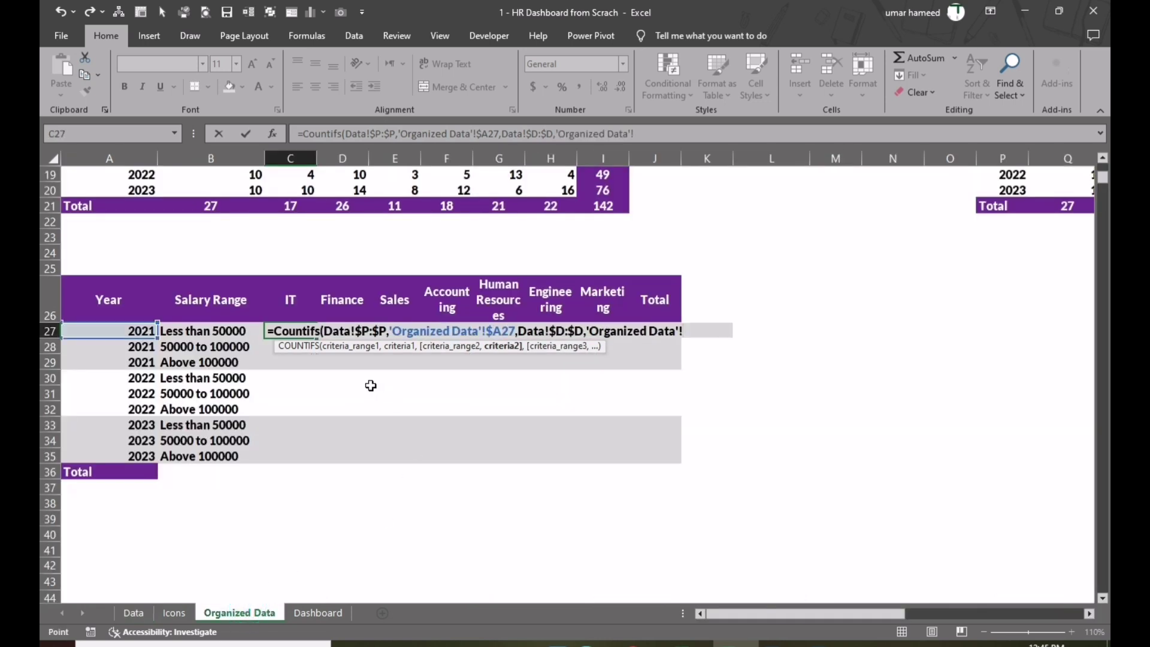
click(279, 298)
key(F4)
key(F4)
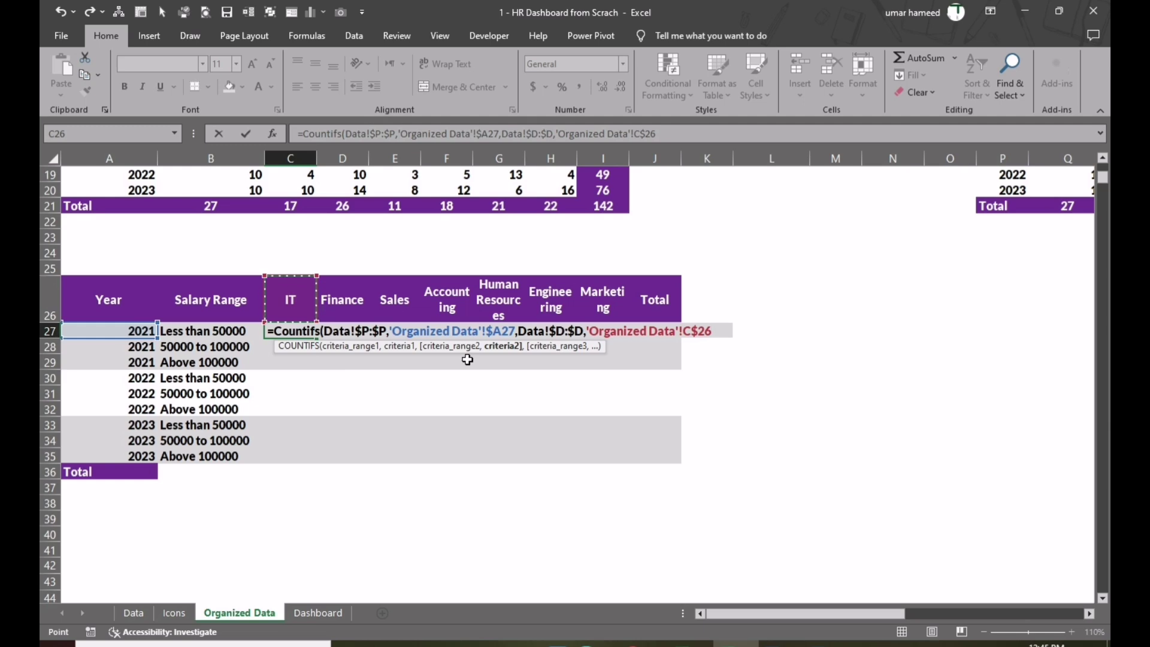
text(,)
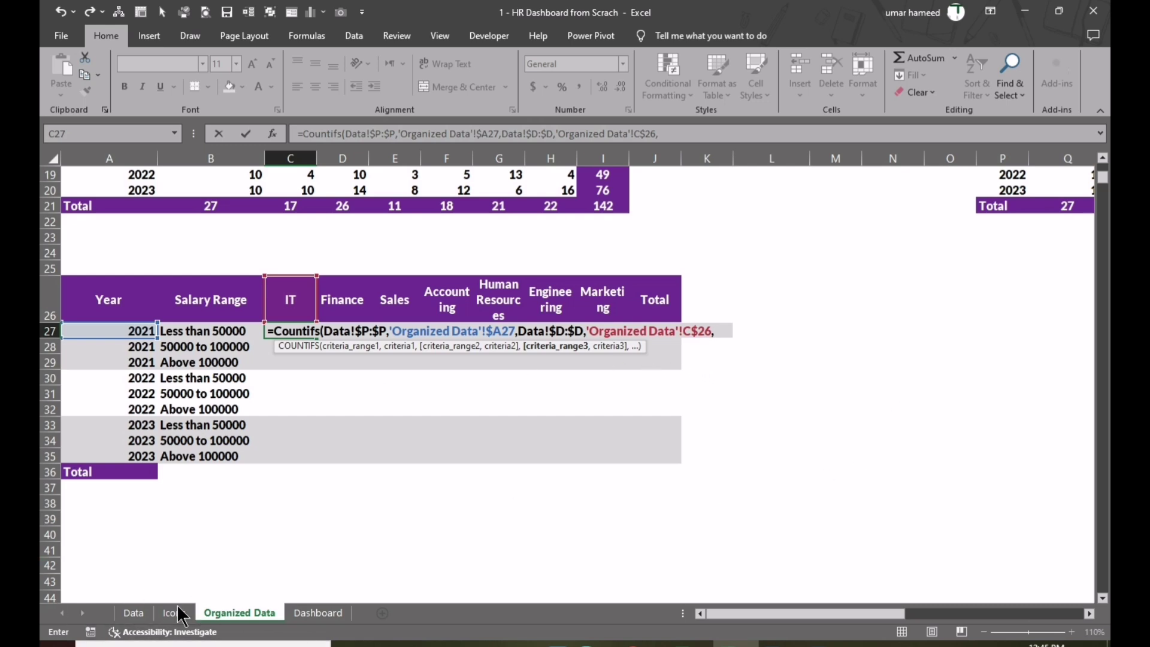
Add the Data sheet's Total Salary column, $R:$R, as the third criteria range
click(134, 612)
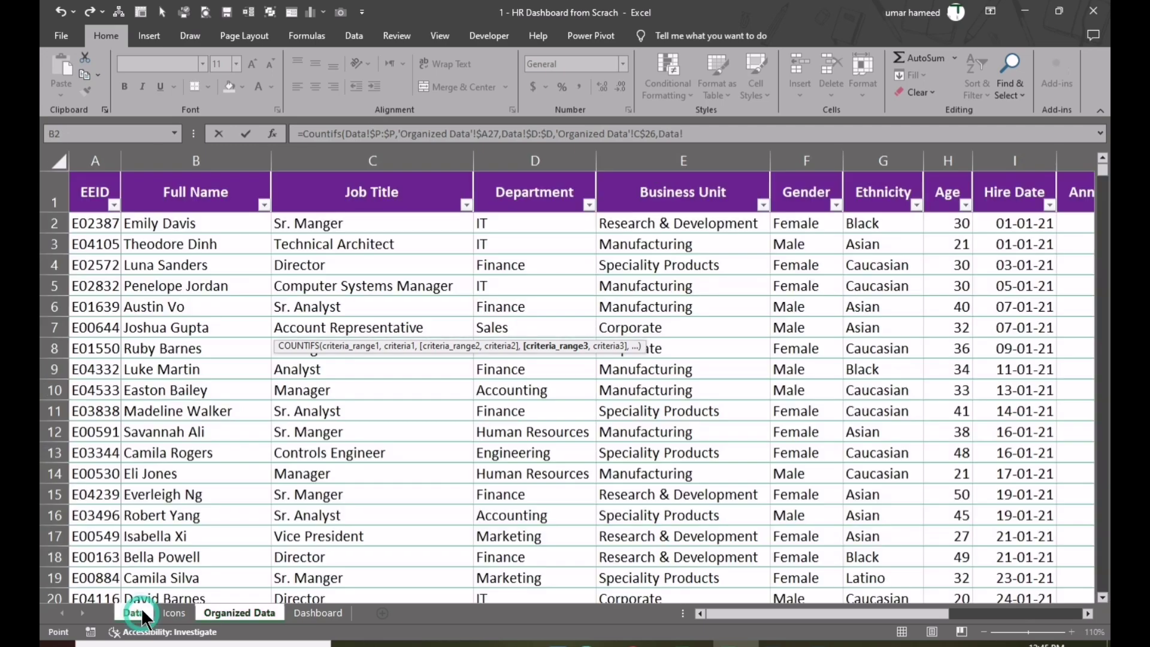
drag(755, 614, 909, 613)
click(998, 154)
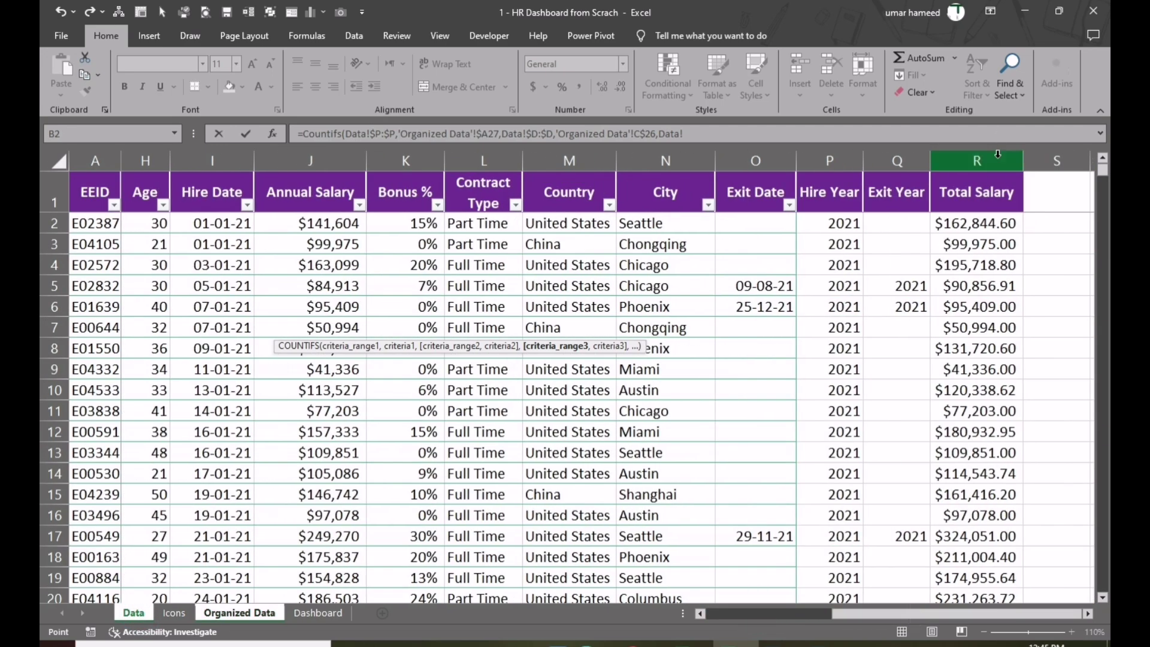
key(F4)
text(,)
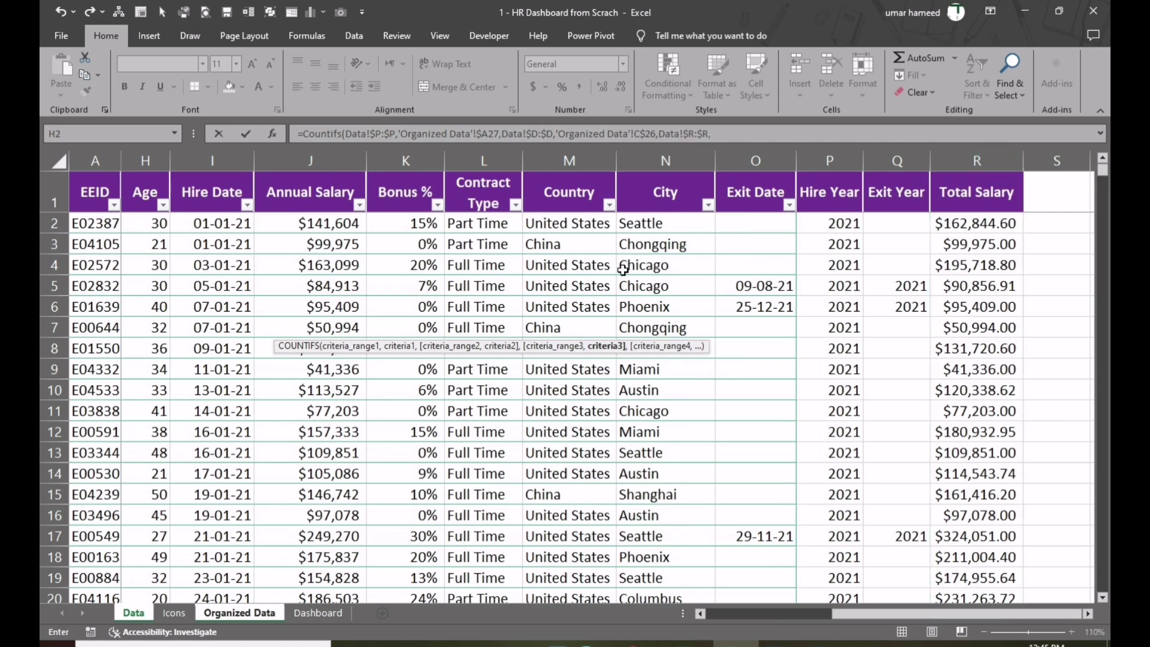
Replace the unneeded 'Organized Data'! reference with the third criterion "<"50000 and close the formula's parenthesis
click(237, 612)
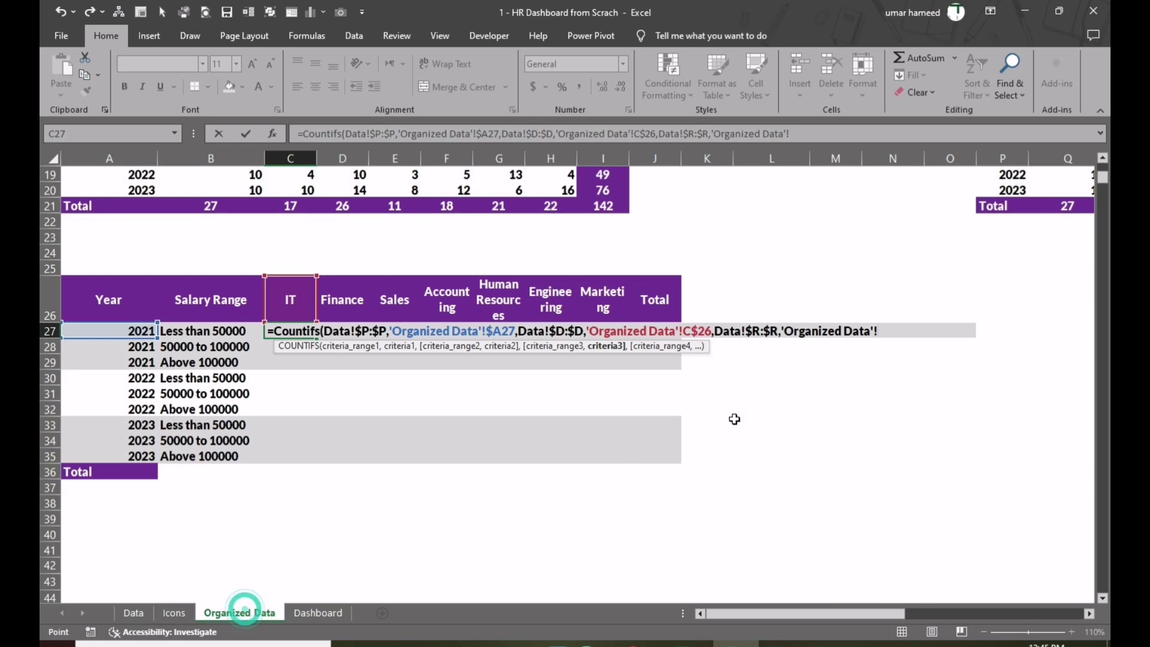
key(BackSpace)
key(BackSpace)
key(BackSpace)
key(BackSpace)
key(BackSpace)
key(BackSpace)
key(BackSpace)
key(BackSpace)
key(BackSpace)
key(BackSpace)
key(BackSpace)
key(BackSpace)
key(BackSpace)
key(BackSpace)
key(BackSpace)
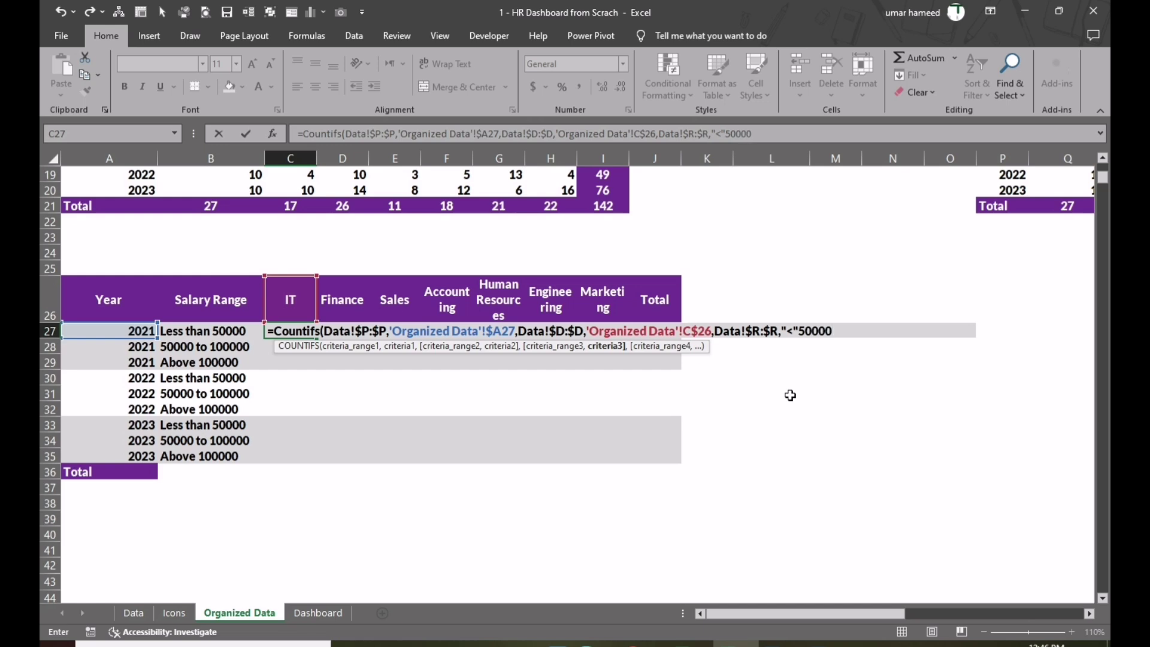
text())
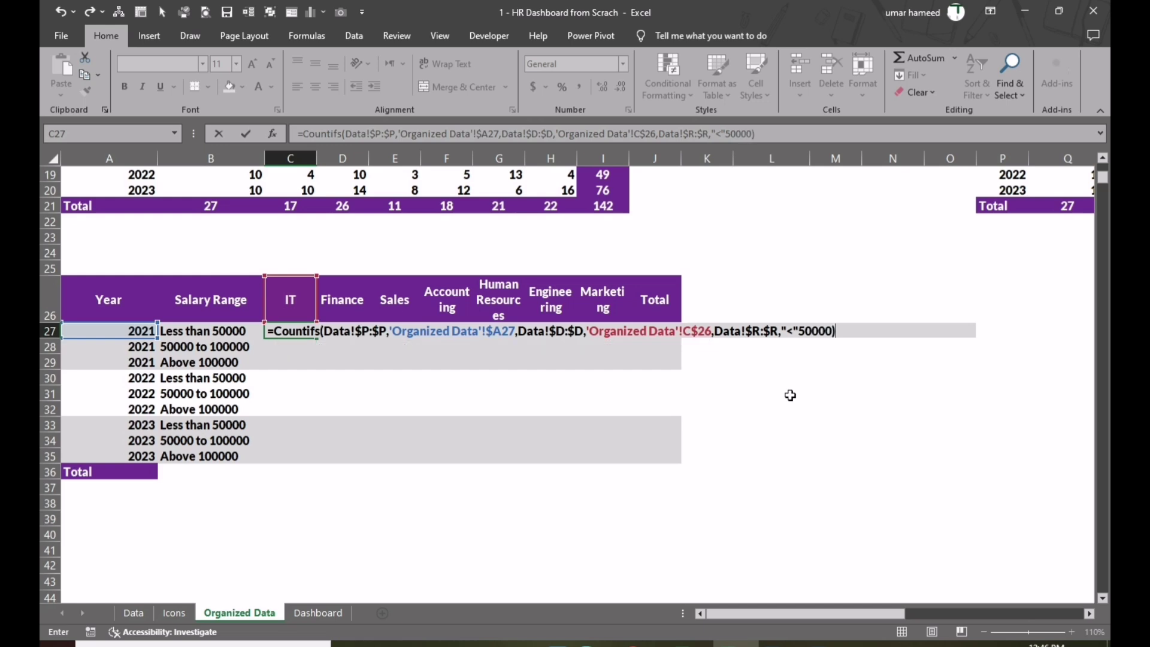
key(Return)
key(Return)
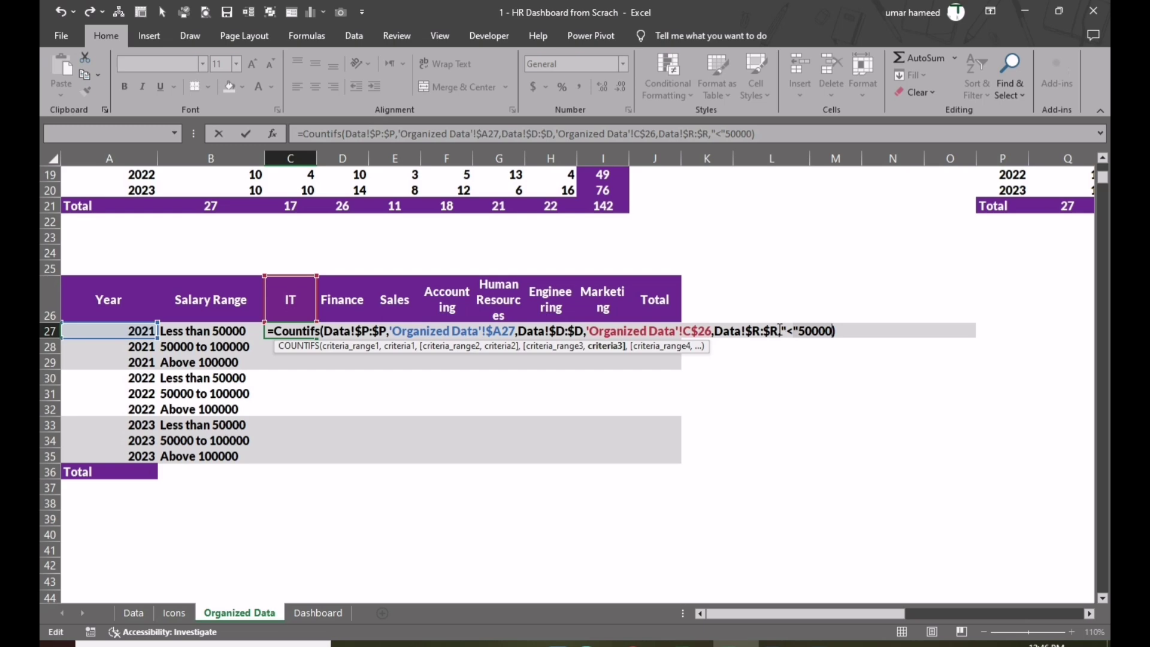
Insert an ampersand so the salary criterion in C27 reads "<"&50000, and commit the formula
click(796, 330)
text(&)
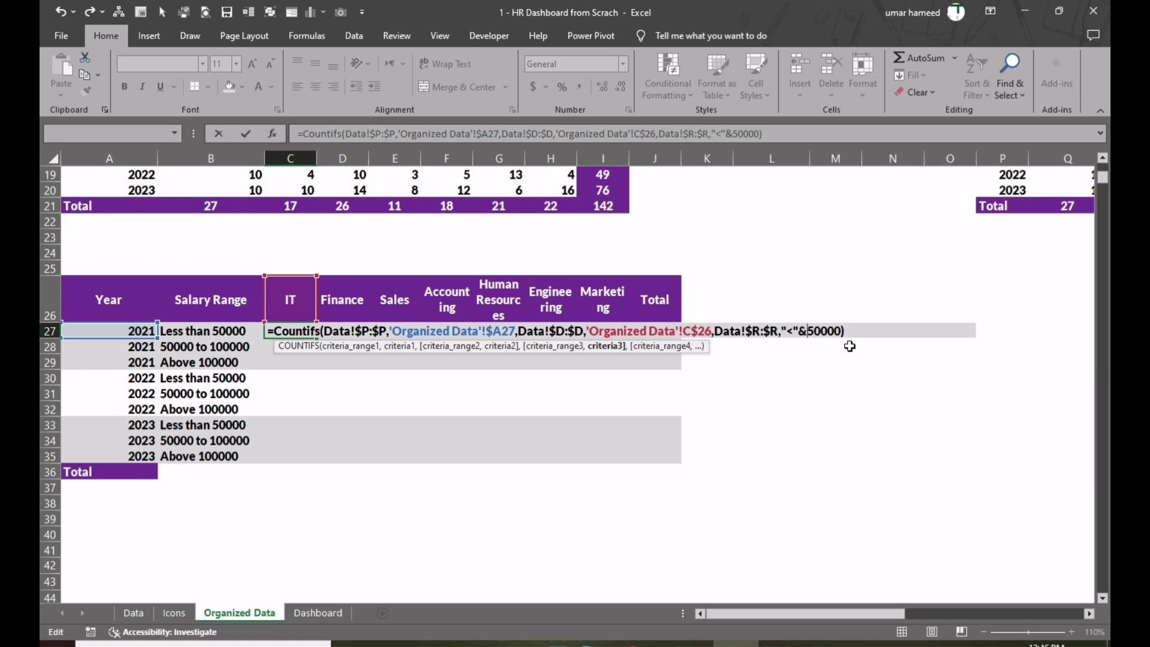
key(Tab)
click(294, 331)
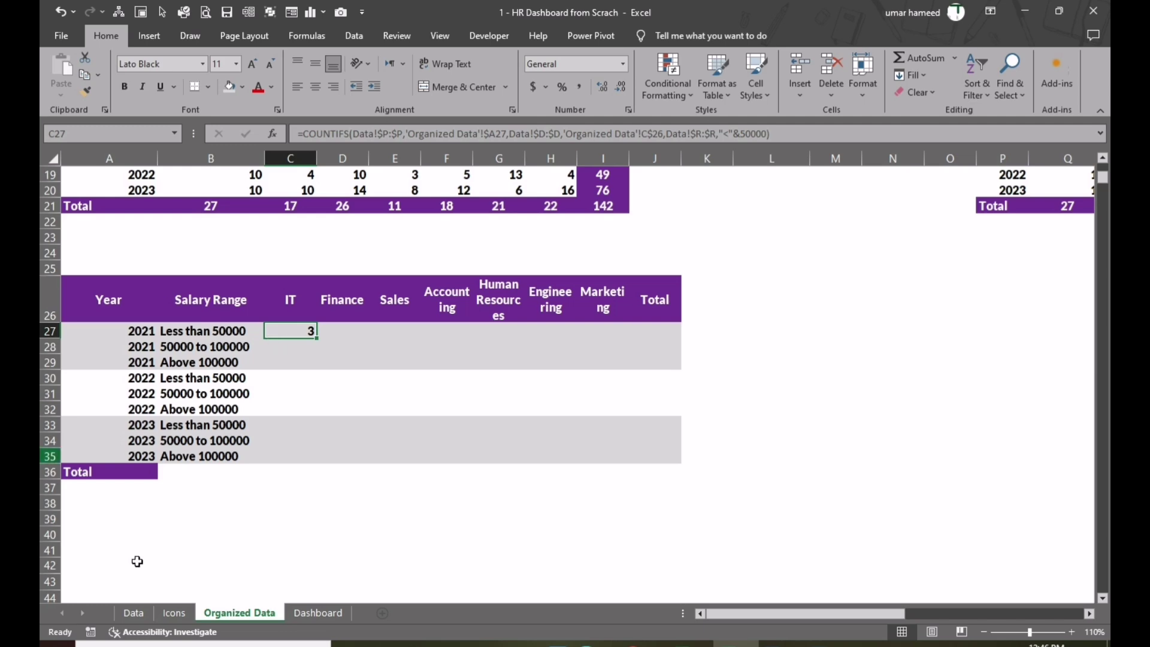
Filter the Data sheet to Hire Year 2021 and the IT department to check the C27 count
click(130, 609)
click(974, 87)
click(1001, 168)
click(855, 205)
click(698, 359)
click(707, 373)
click(795, 508)
scroll(683, 353, left, 3)
click(588, 205)
click(442, 372)
click(442, 436)
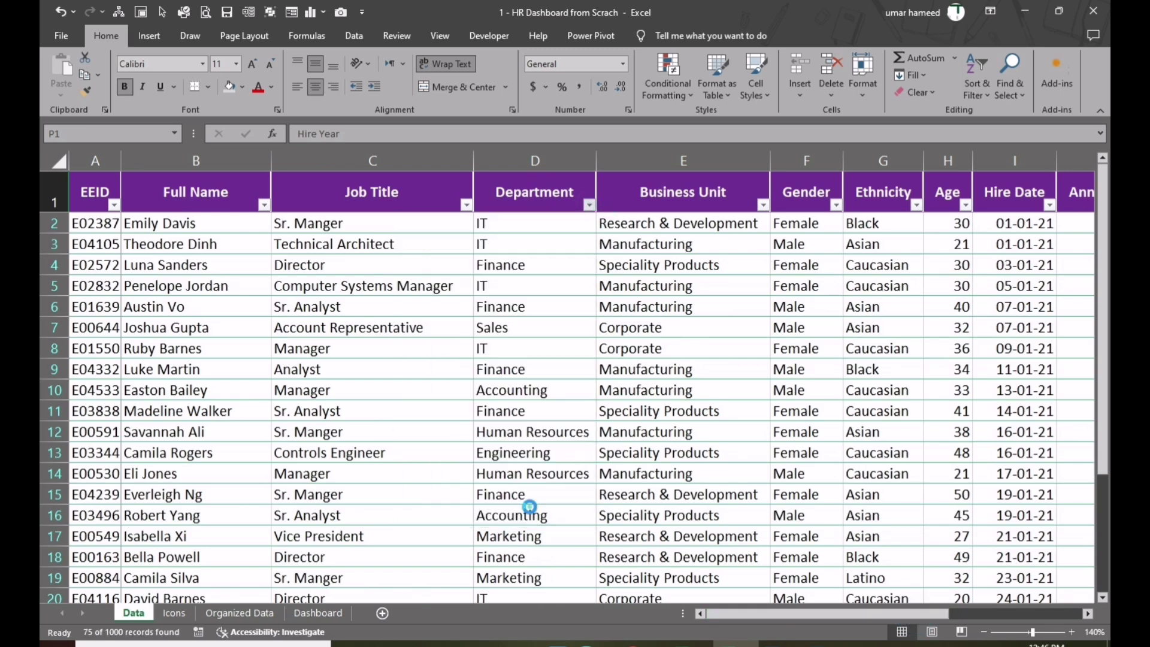
click(532, 509)
Filter the Total Salary column on the Data sheet to values less than 50000
scroll(719, 383, right, 3)
click(1017, 206)
mouse_move(877, 331)
click(724, 406)
text(50000)
click(426, 450)
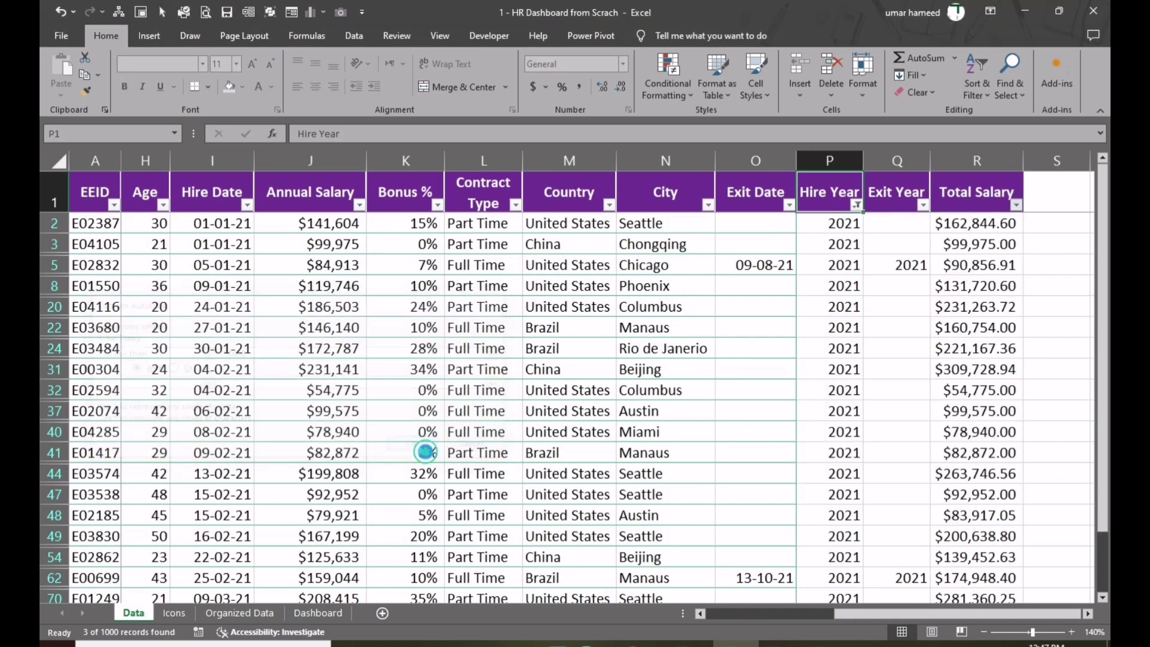
Examine the filtered Total Salary values and remove the filters from the Data sheet
drag(989, 224, 989, 265)
click(1025, 206)
click(898, 296)
click(977, 78)
click(995, 167)
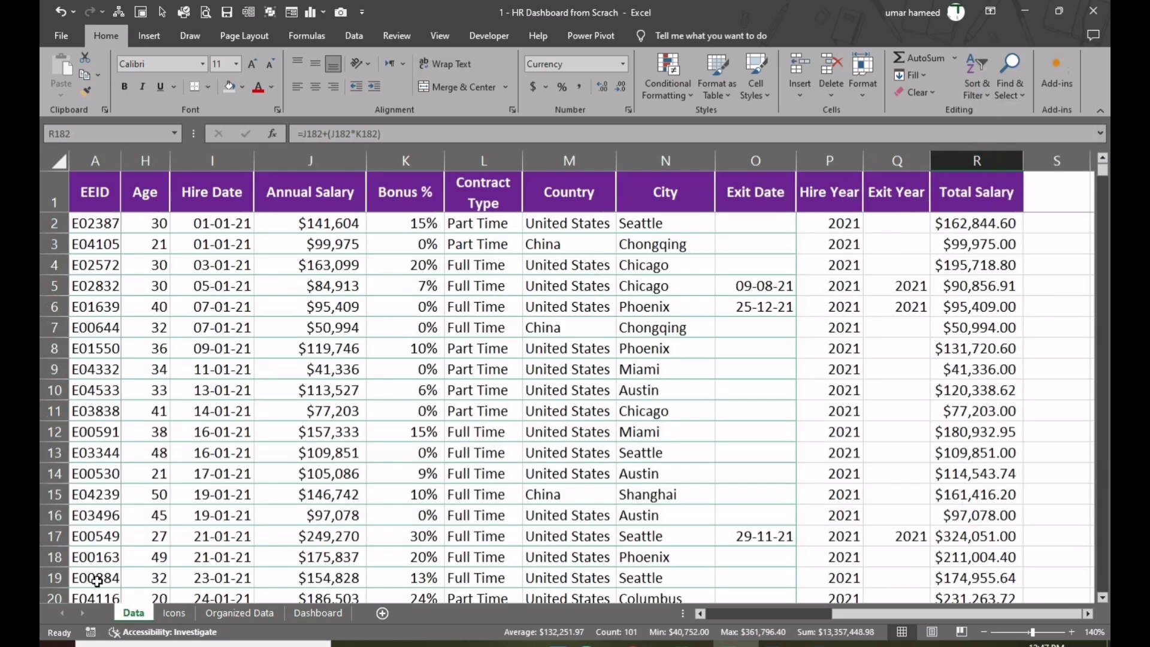
Copy the C27 formula on the Organized Data sheet across the remaining departments to I27
click(256, 613)
drag(316, 338, 605, 326)
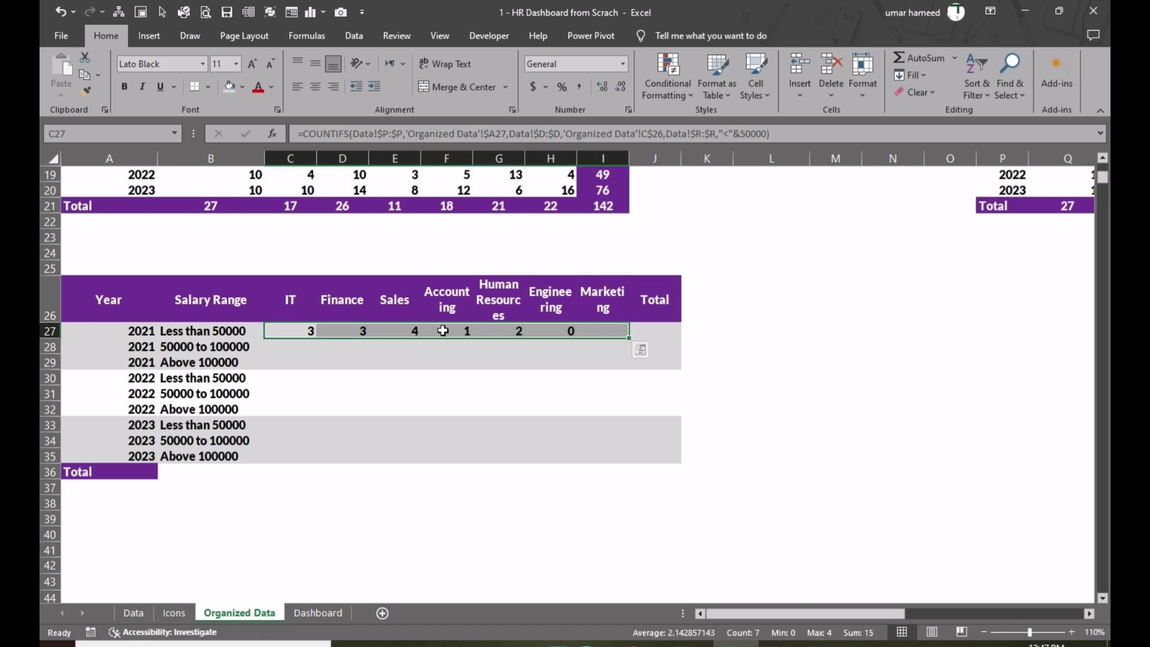
Copy the COUNTIFS formula from C27 down into C28
click(308, 346)
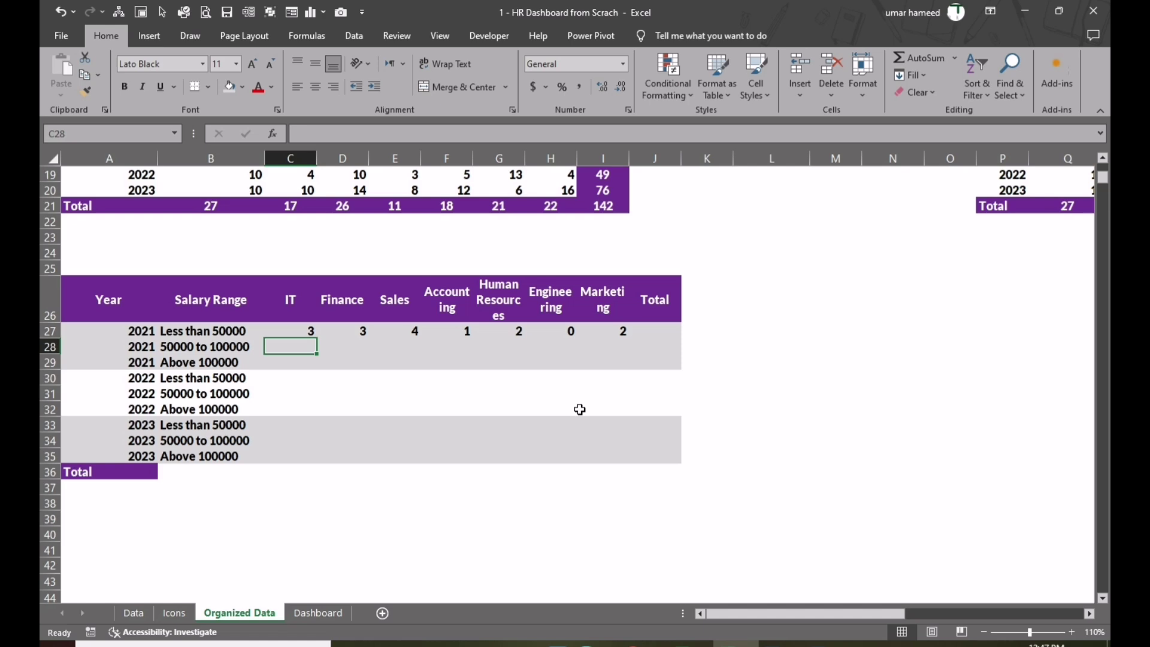
key(Up)
key(shift+Down)
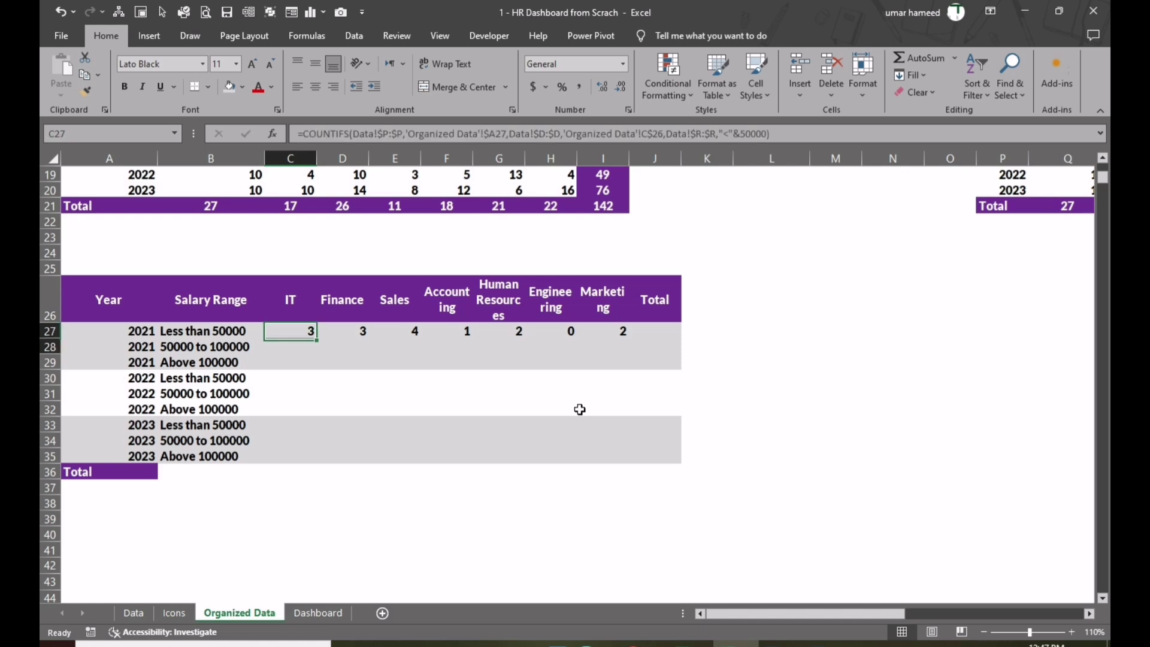
key(F2)
key(ctrl+Return)
Change the salary criterion in C28 to ">="&50000
key(Down)
key(F2)
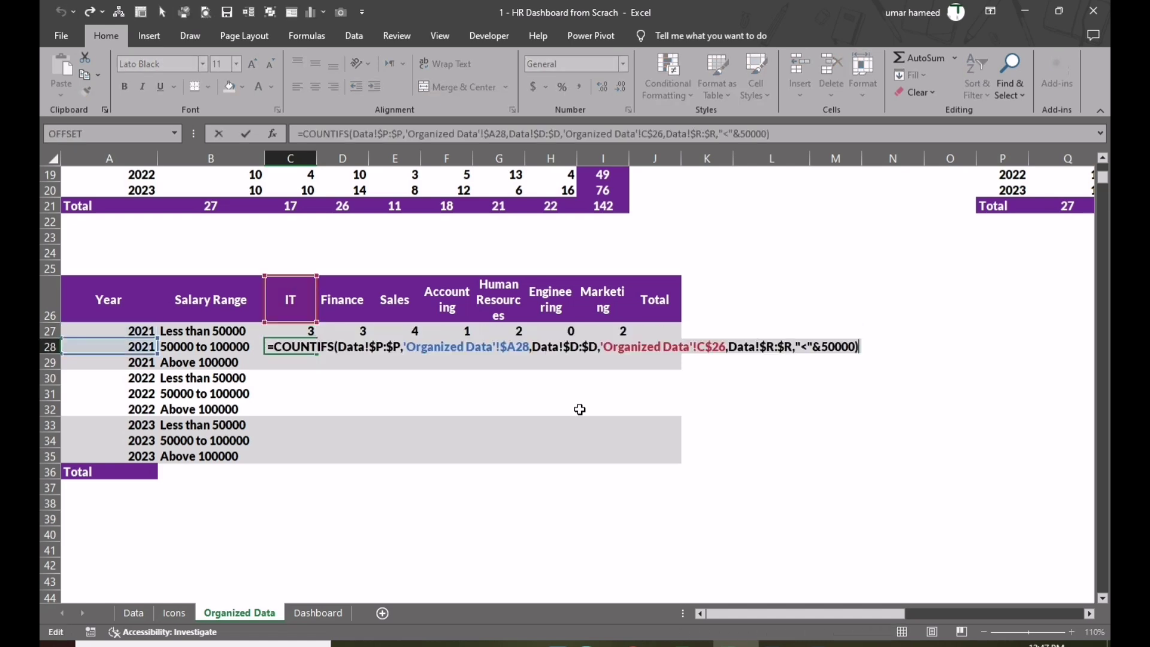
click(808, 347)
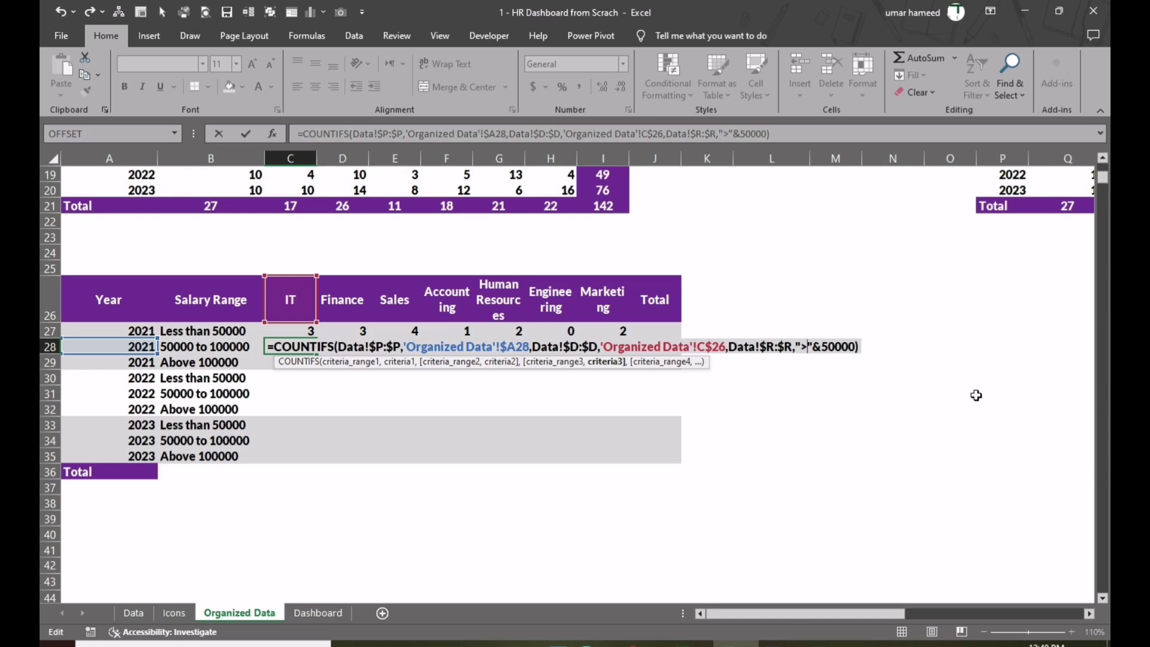
text(=)
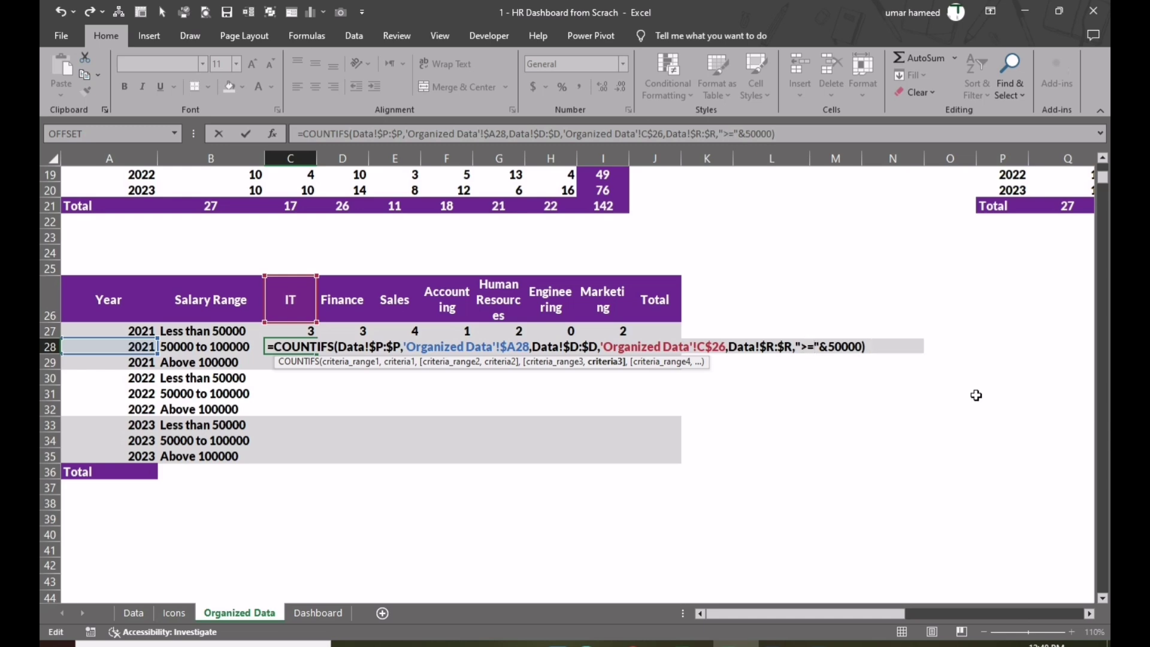
key(Tab)
Add a fourth range and criterion to the C28 formula by repeating Data!$R:$R,">="&50000
key(Left)
key(F2)
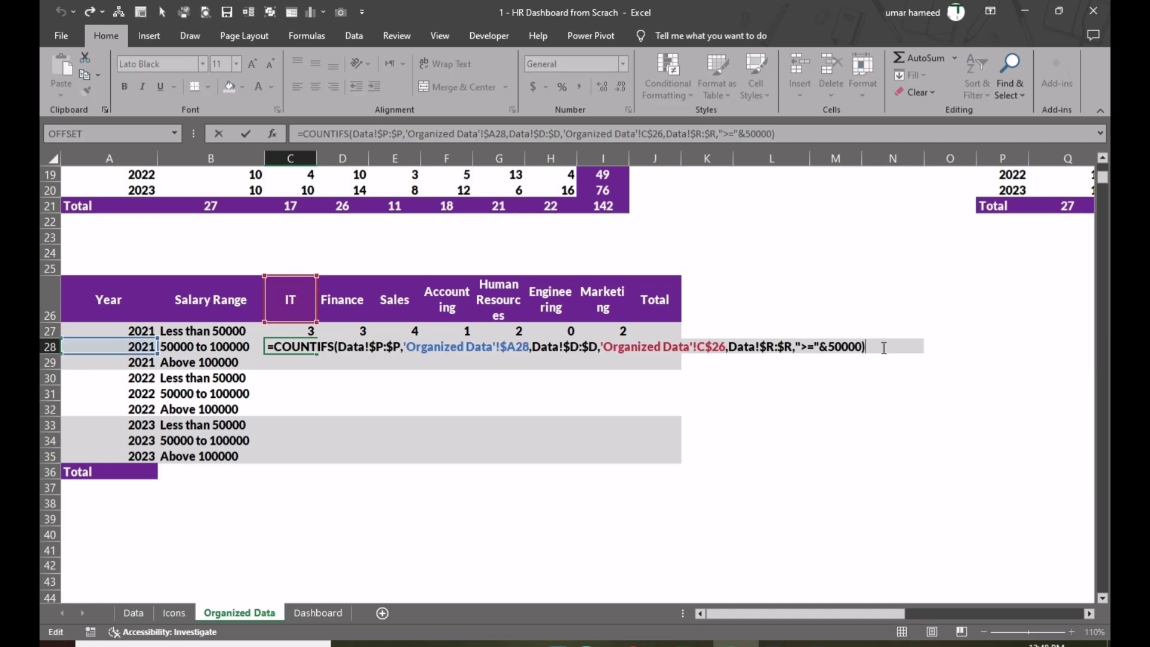
click(864, 346)
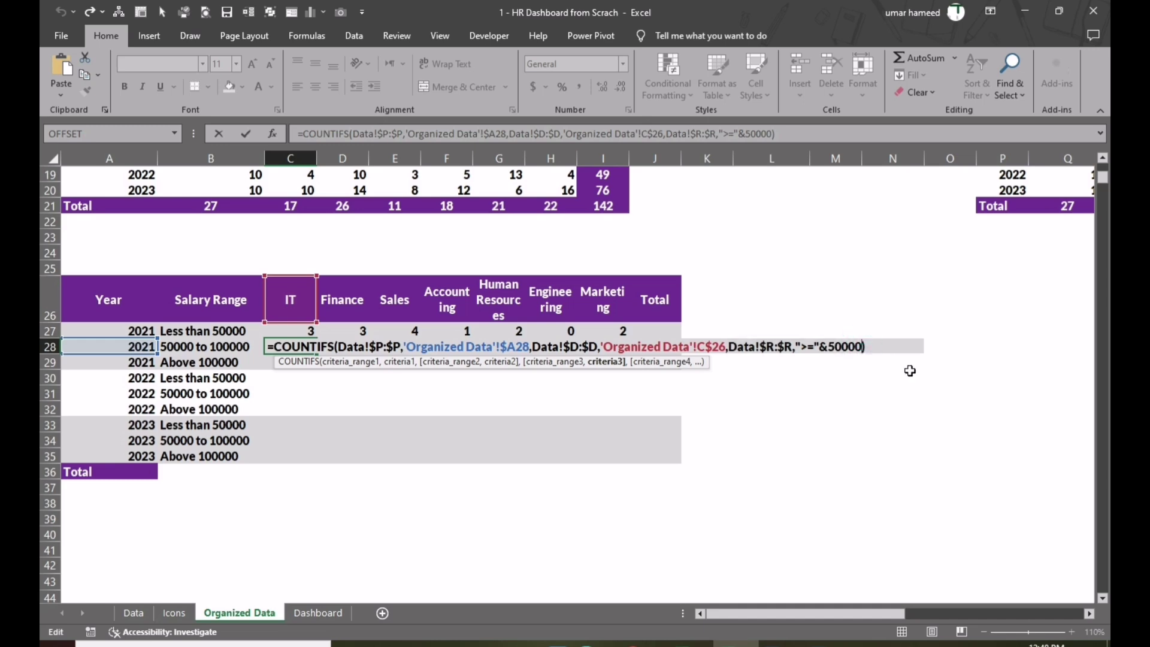
text(,)
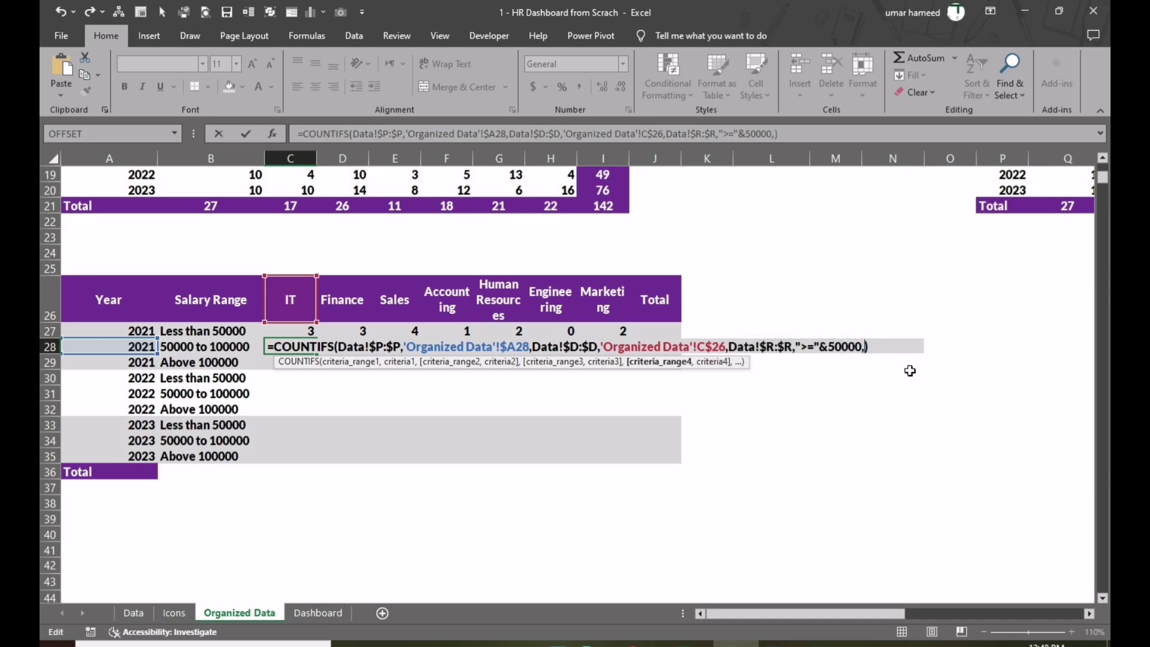
text(Data!$R:$R,">="&50000)
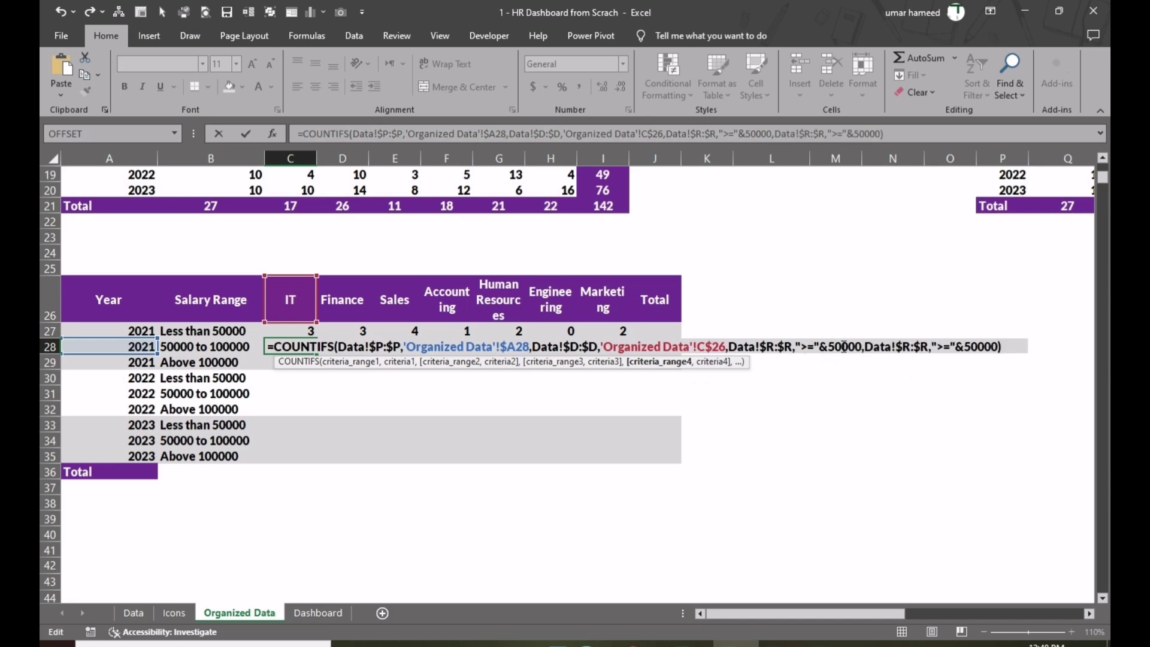
Change the fourth criterion in C28 to "<="&100000 and copy the formula across to I28
click(941, 348)
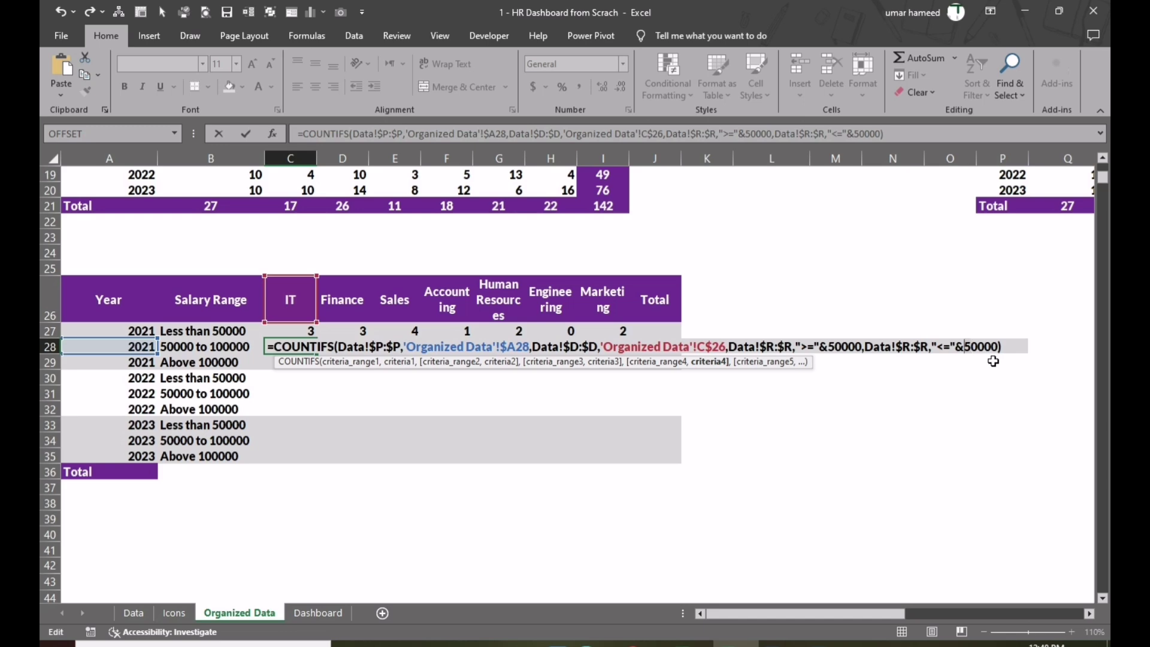
key(Delete)
text(8)
key(ctrl+Return)
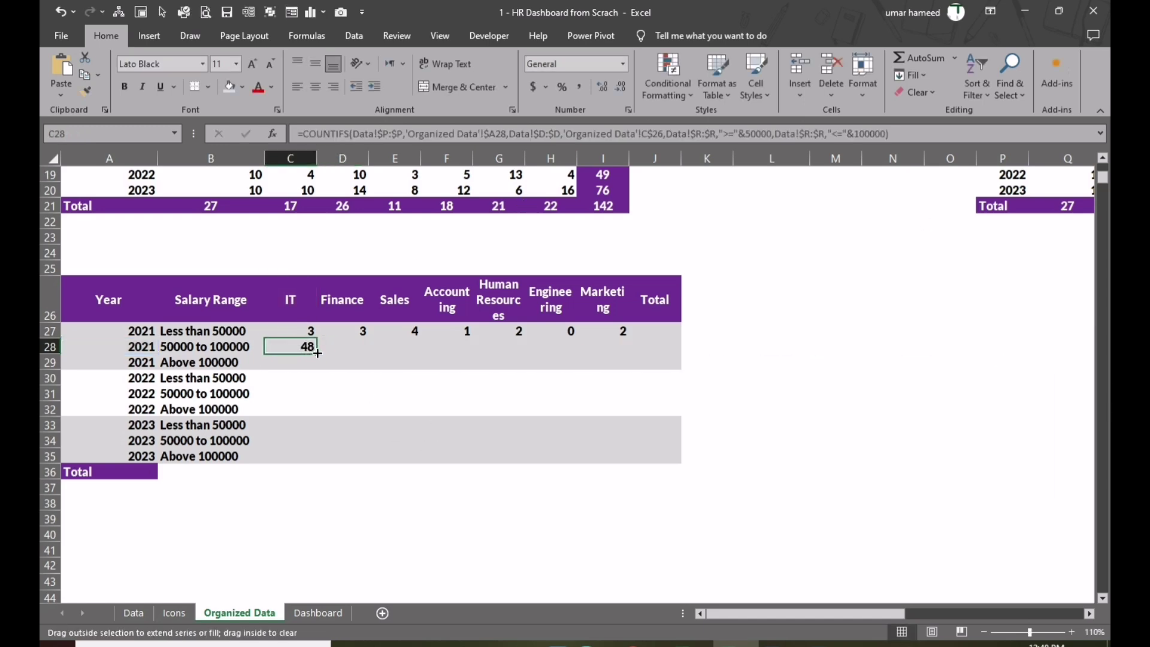
drag(363, 352, 621, 349)
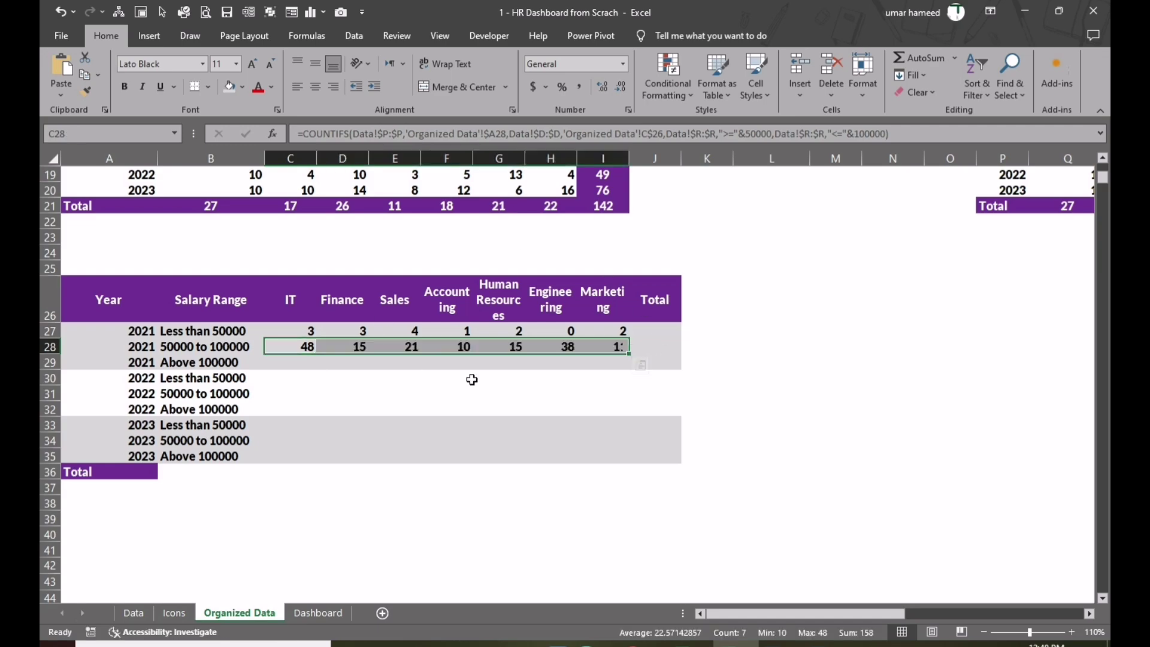
Check the 2021 IT salaries between 50000 and 100000 on the Data sheet against the C28 count
click(139, 609)
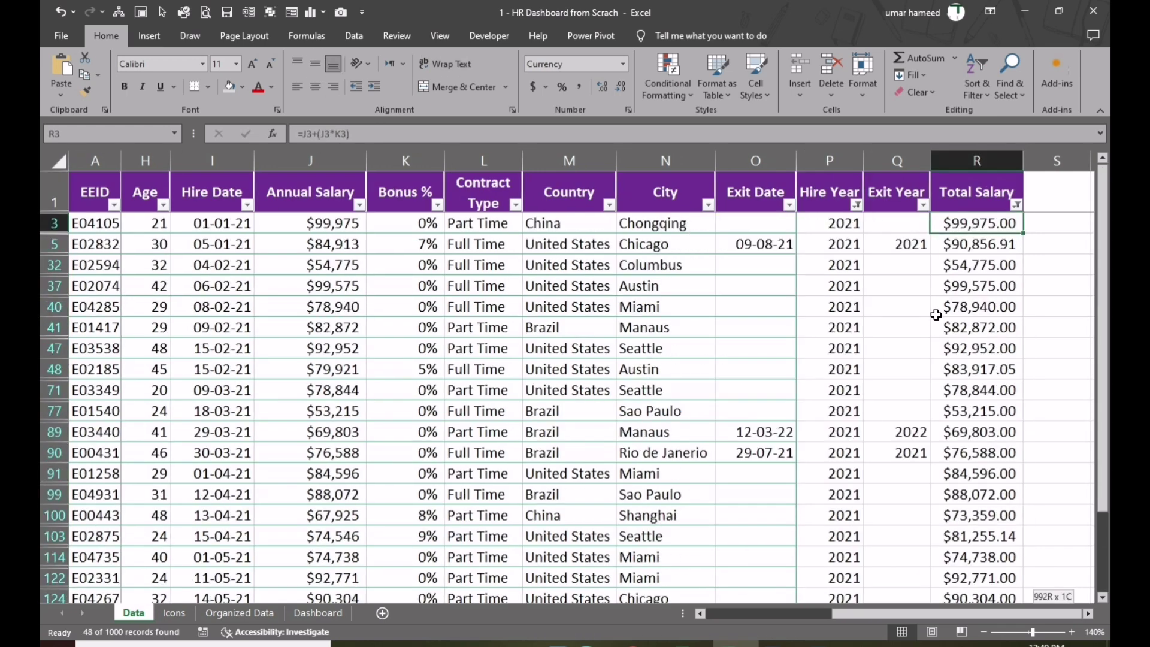
scroll(930, 306, down, 10)
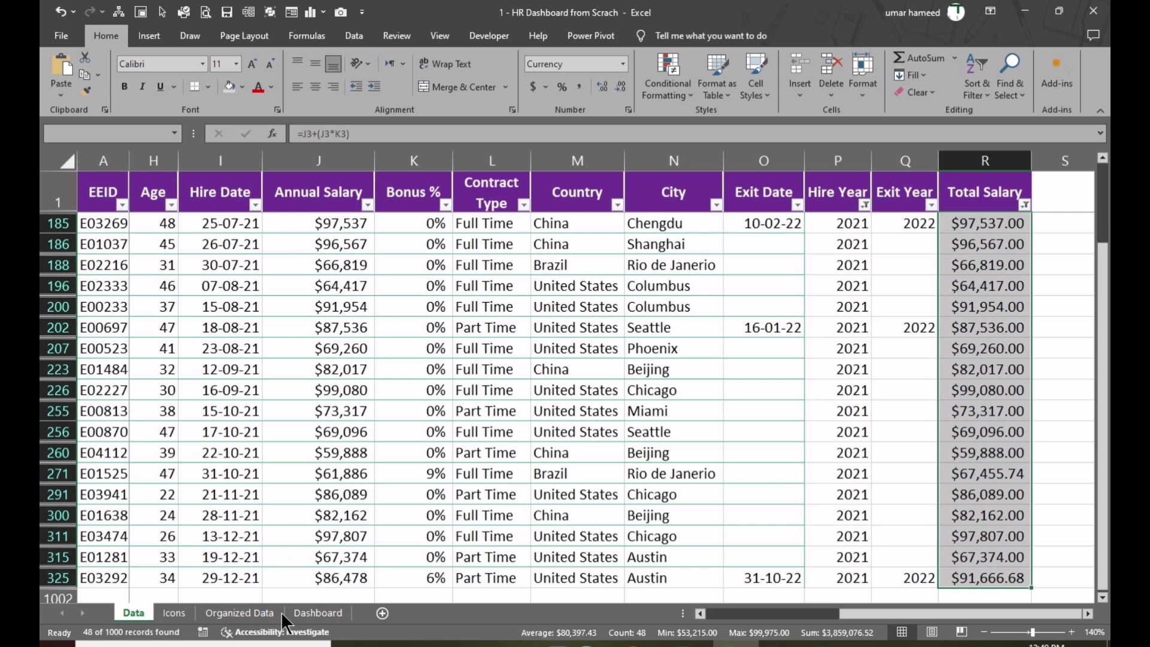
click(259, 612)
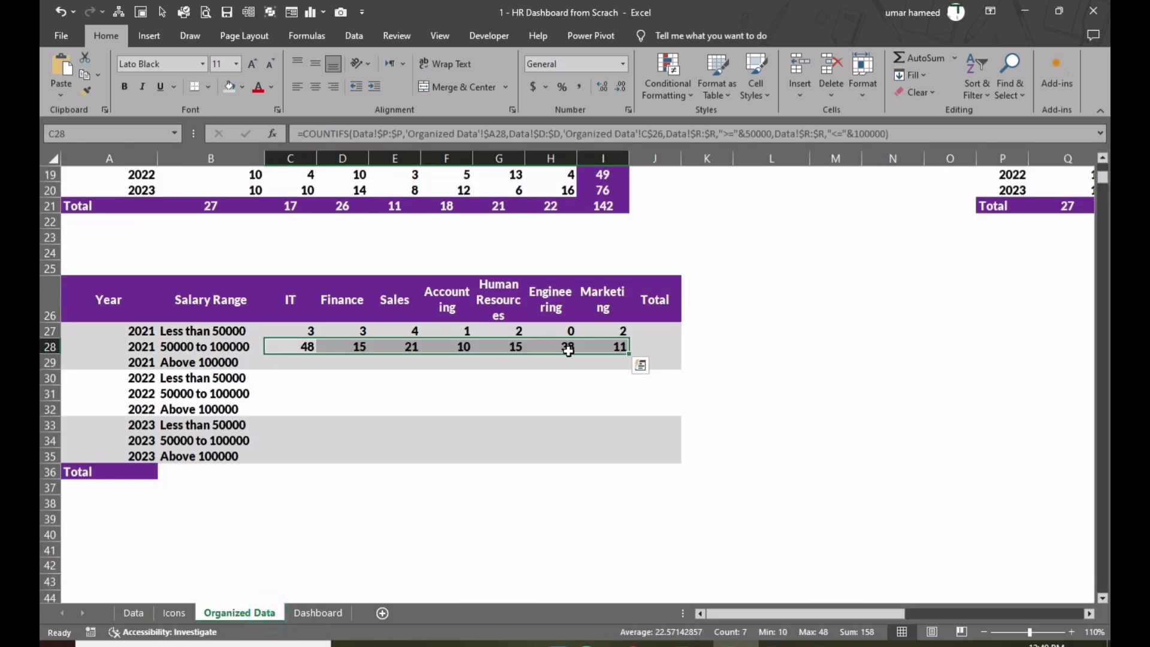
Copy the C27 formula into C29 for the 2021 Above 100000 row
click(310, 347)
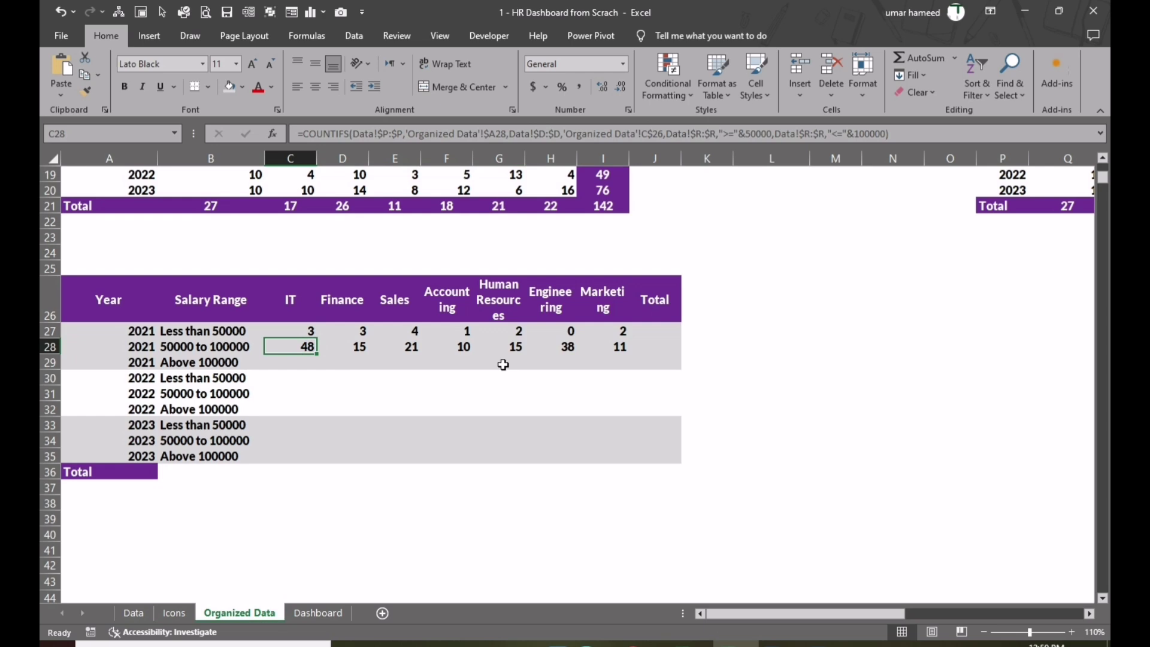
key(Up)
key(ctrl+c)
key(Down)
key(Down)
key(ctrl+v)
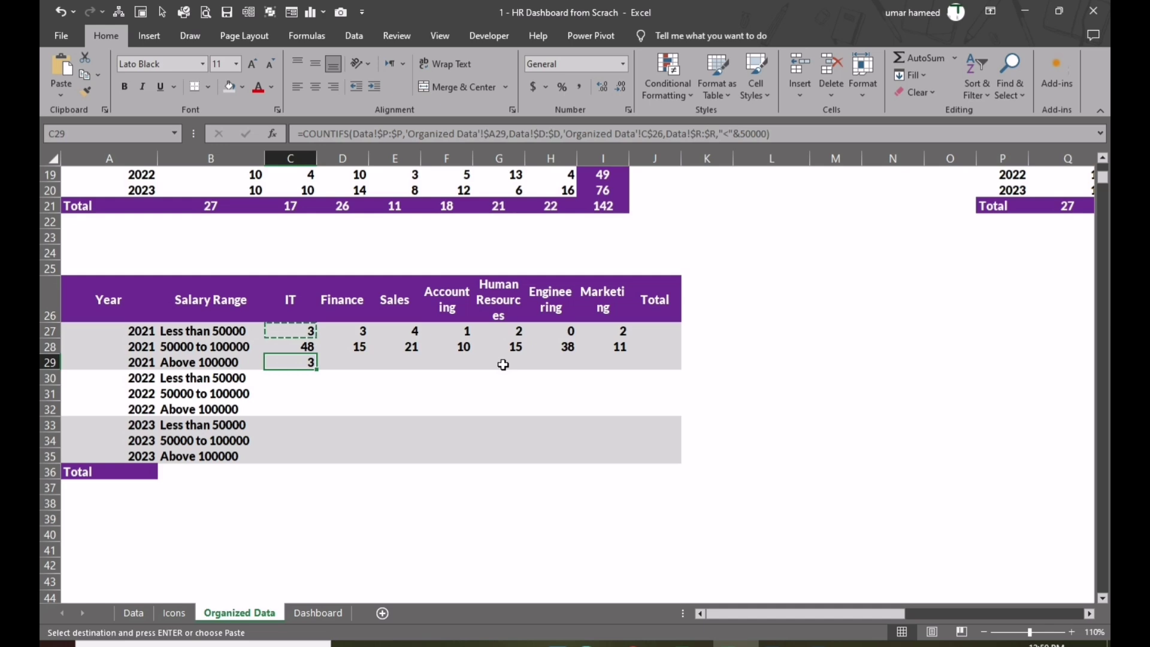
Change the salary criterion in the C29 formula to ">"&100000
key(F2)
key(Left)
key(Left)
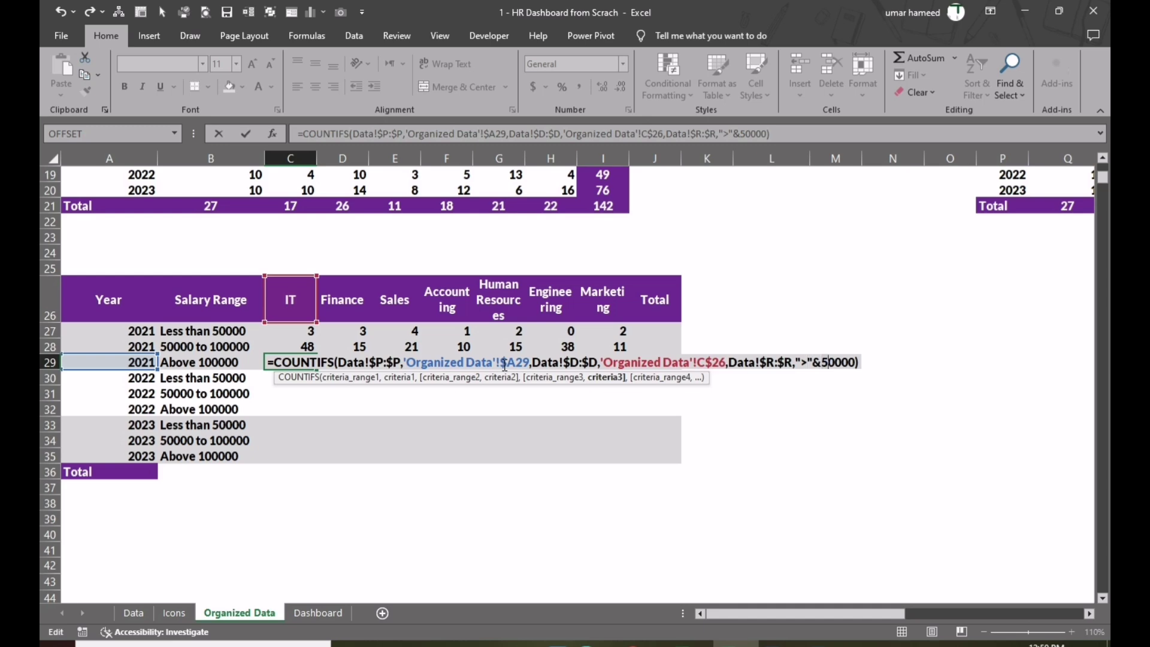
key(BackSpace)
text(10)
key(Tab)
key(Left)
Fill the C29 formula across to I29 for the remaining departments
key(shift+Right)
key(shift+Right)
key(shift+Right)
key(shift+Right)
key(shift+Right)
key(shift+Right)
key(shift+Right)
key(shift+Left)
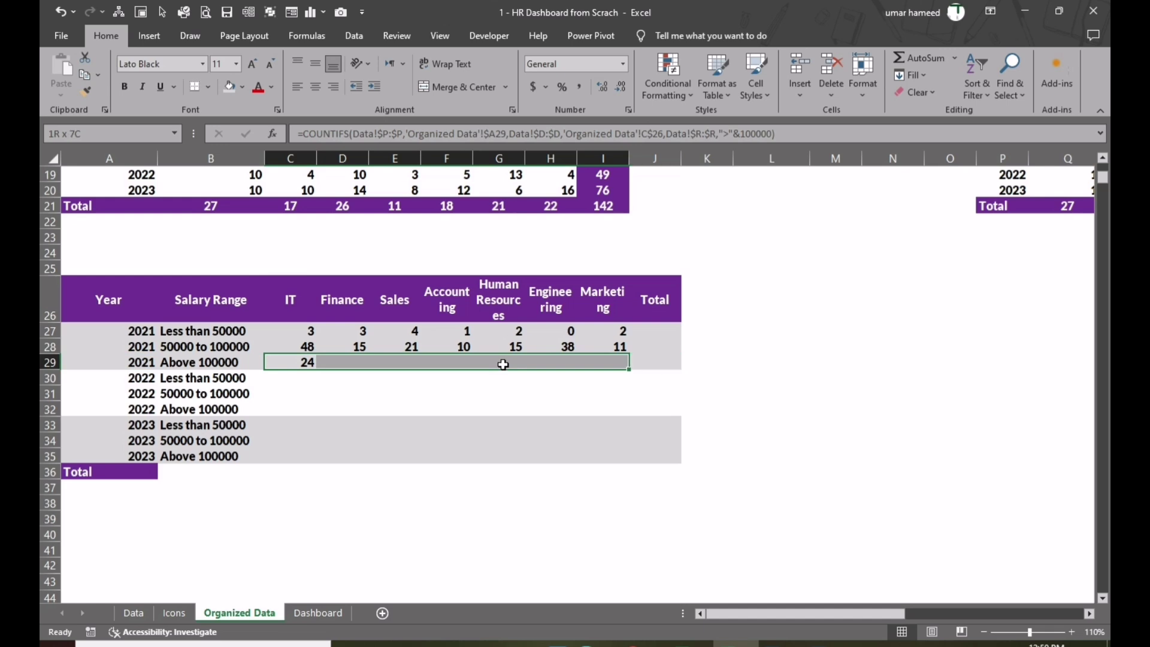
key(ctrl+r)
key(Down)
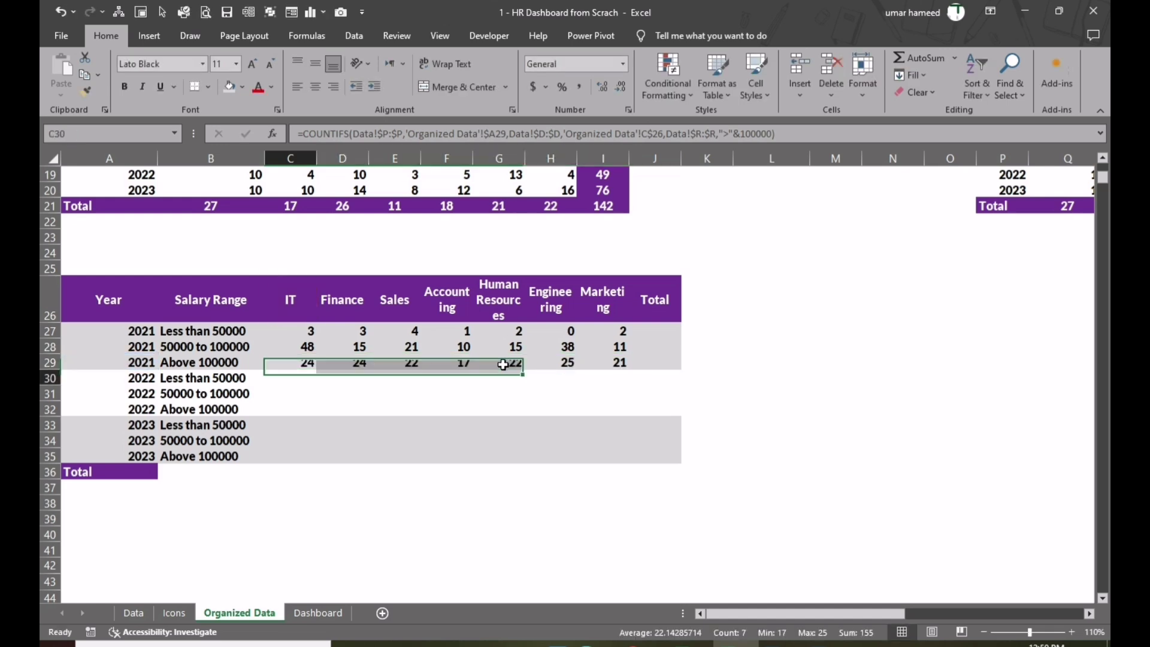
Copy the three salary range labels from B33:B35 and paste them as values into B36:B38 beside Total
key(Down)
key(Down)
key(Down)
key(Down)
key(Down)
key(Left)
key(Left)
key(Up)
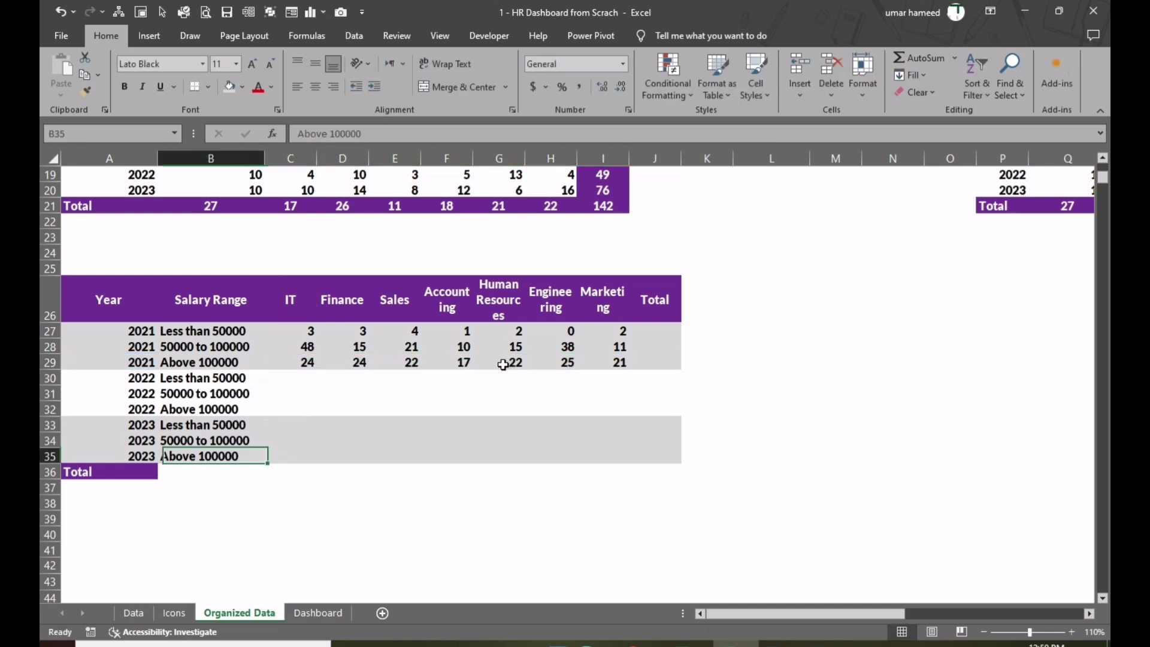
key(Right)
key(Up)
key(shift+Down)
key(shift+Down)
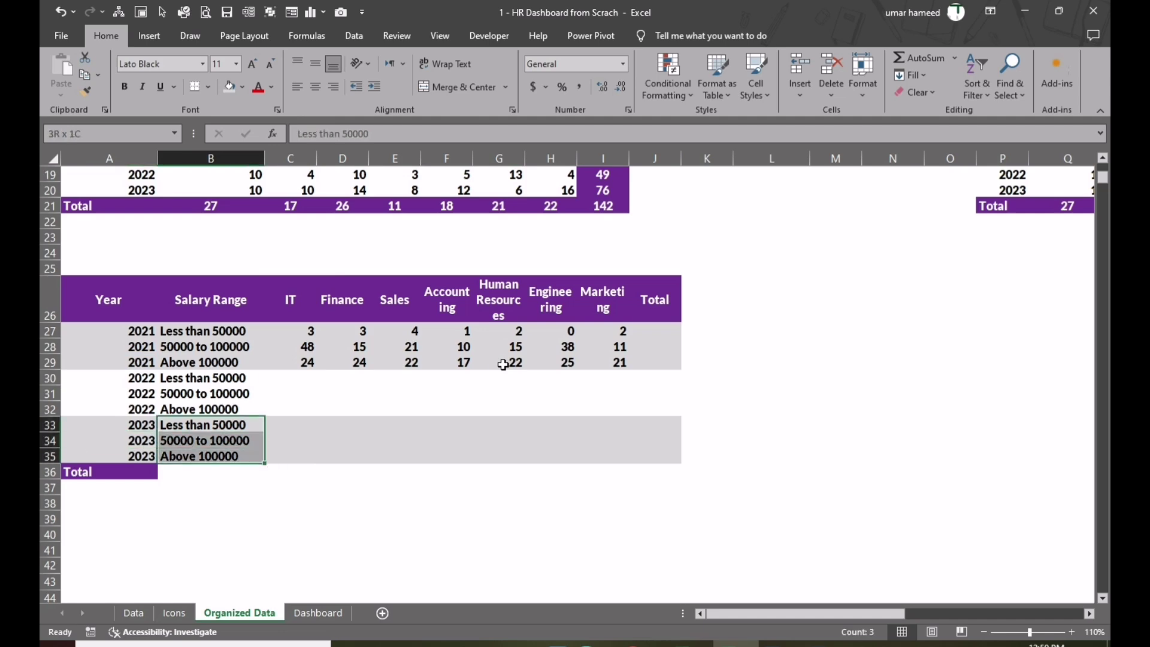
key(ctrl+c)
key(Down)
key(Down)
key(Down)
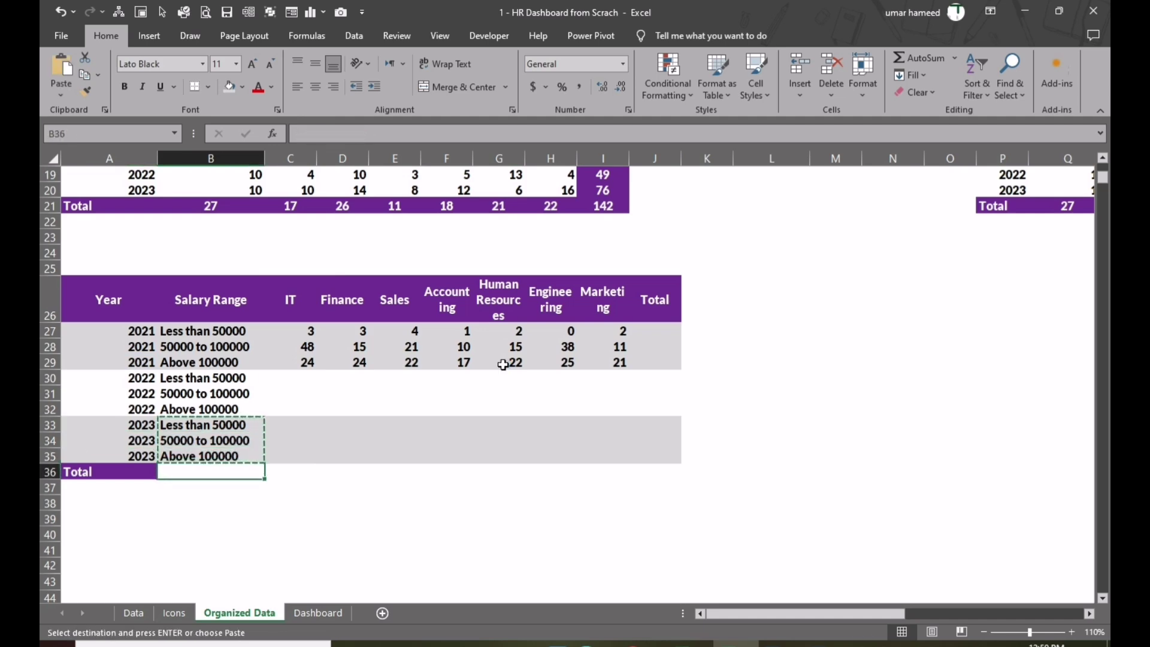
key(ctrl+alt+v)
key(v)
key(Return)
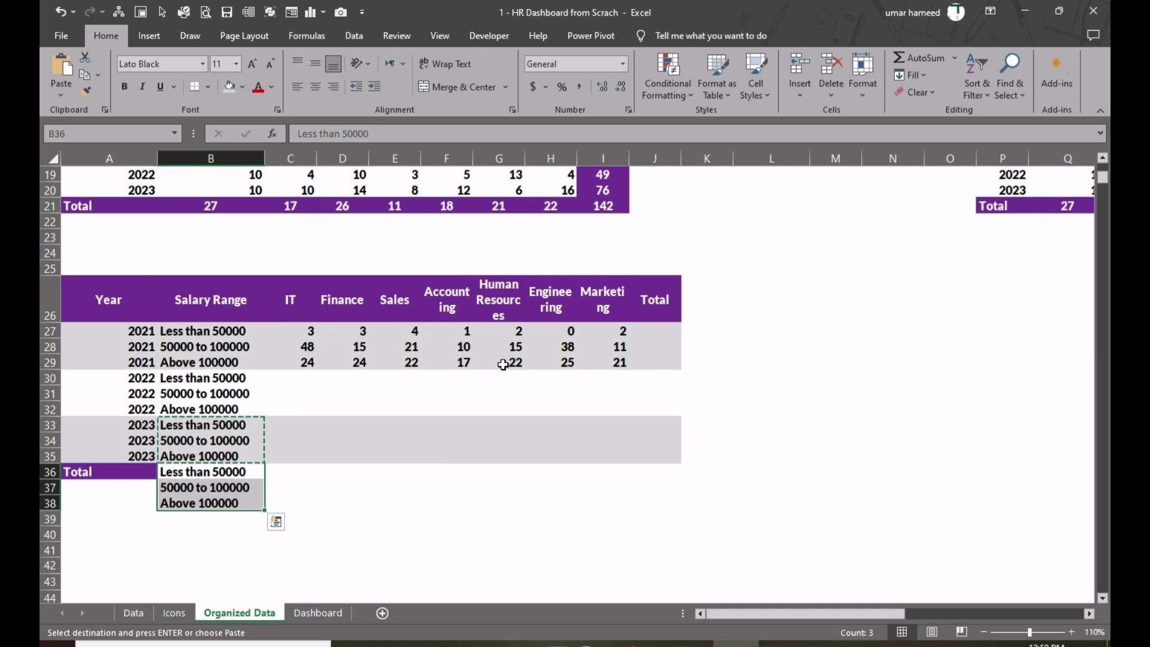
Enter =C27+C30+C33 in C36 to total the IT employees earning less than 50000 across the three years
key(Down)
key(Down)
key(Up)
key(Up)
key(Right)
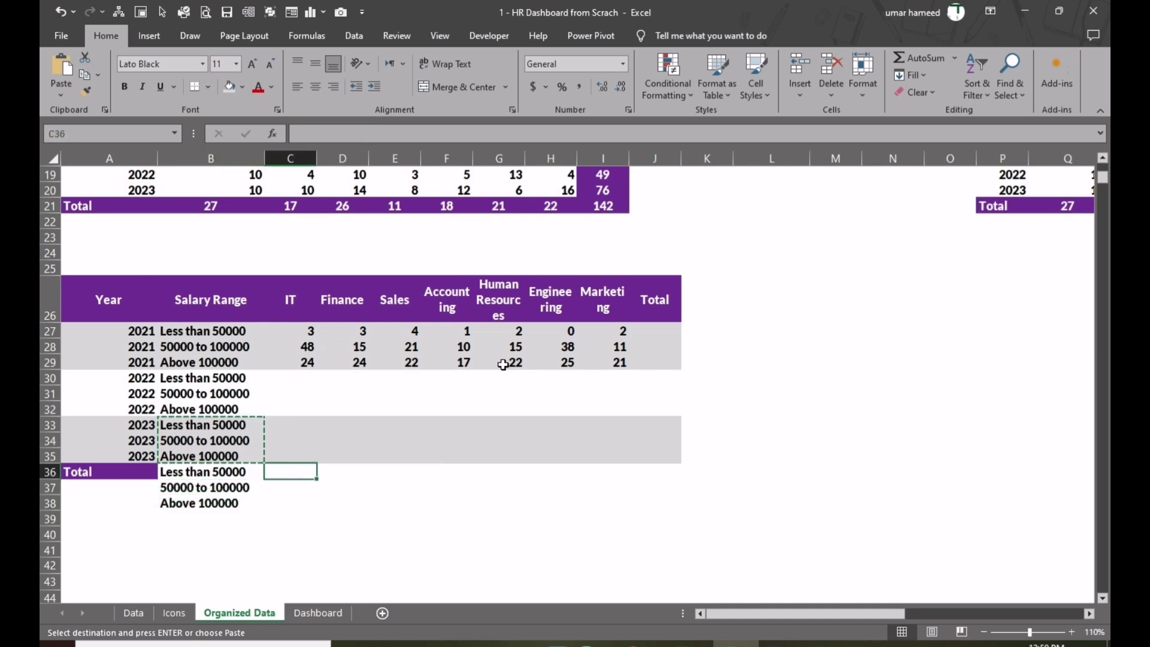
key(Escape)
text(=)
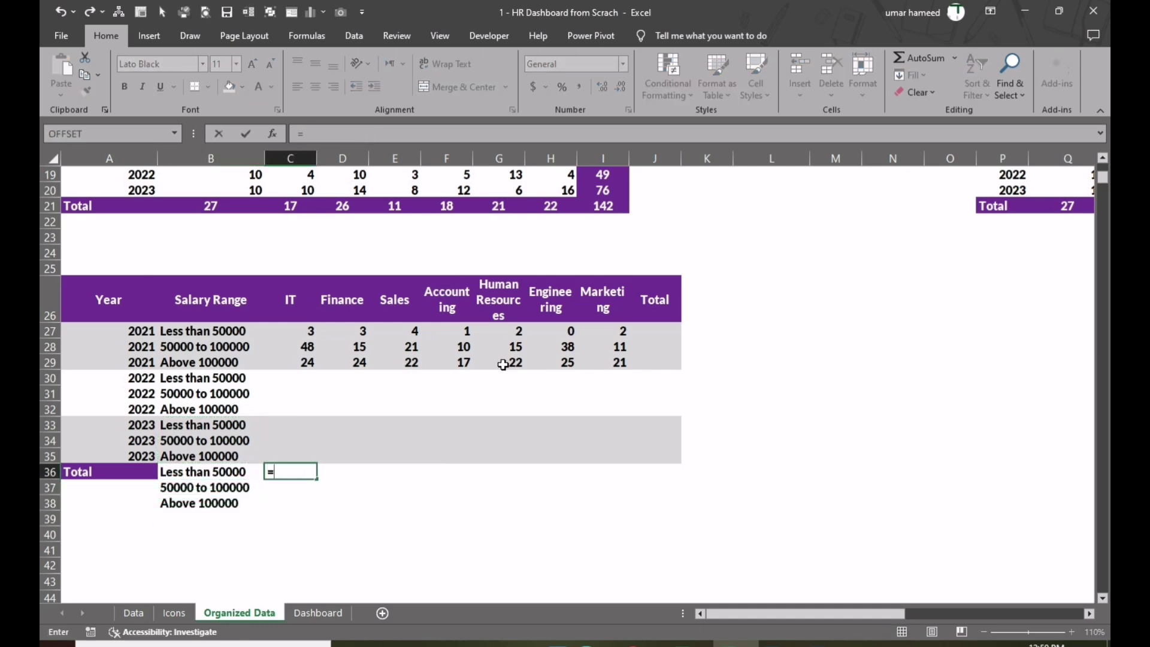
key(Up)
key(Up)
key(Up)
key(Up)
key(Up)
key(Up)
key(Up)
key(Up)
key(Up)
text(+)
key(Up)
key(Up)
key(Up)
key(Up)
key(Up)
key(Up)
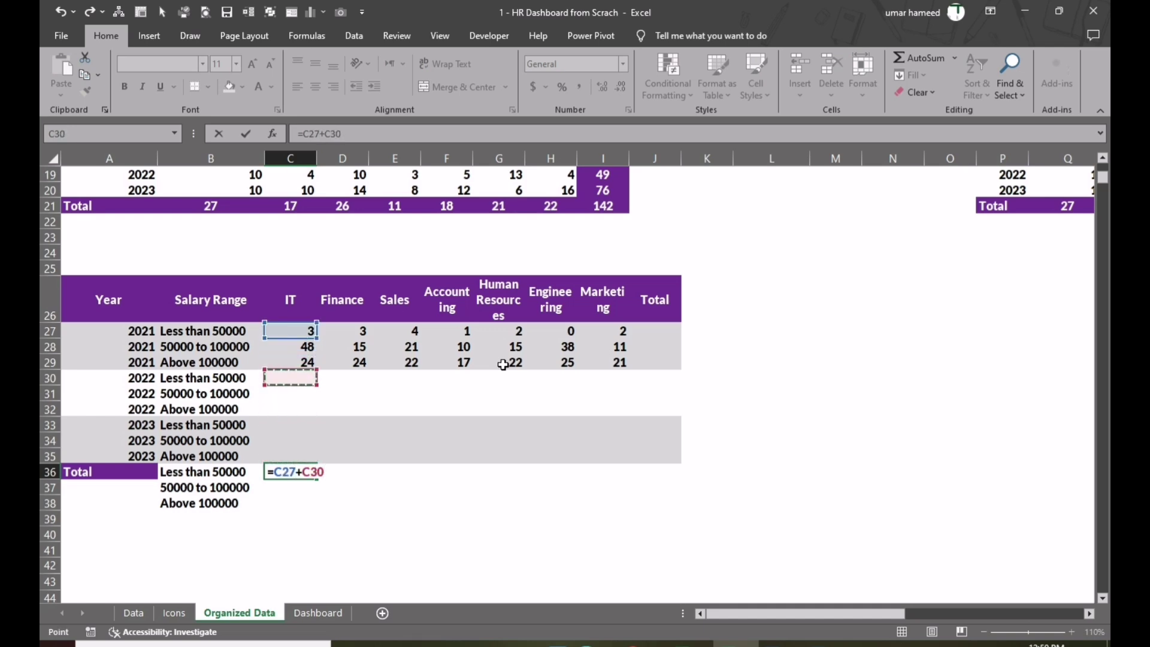
text(+)
key(Up)
key(Up)
key(Up)
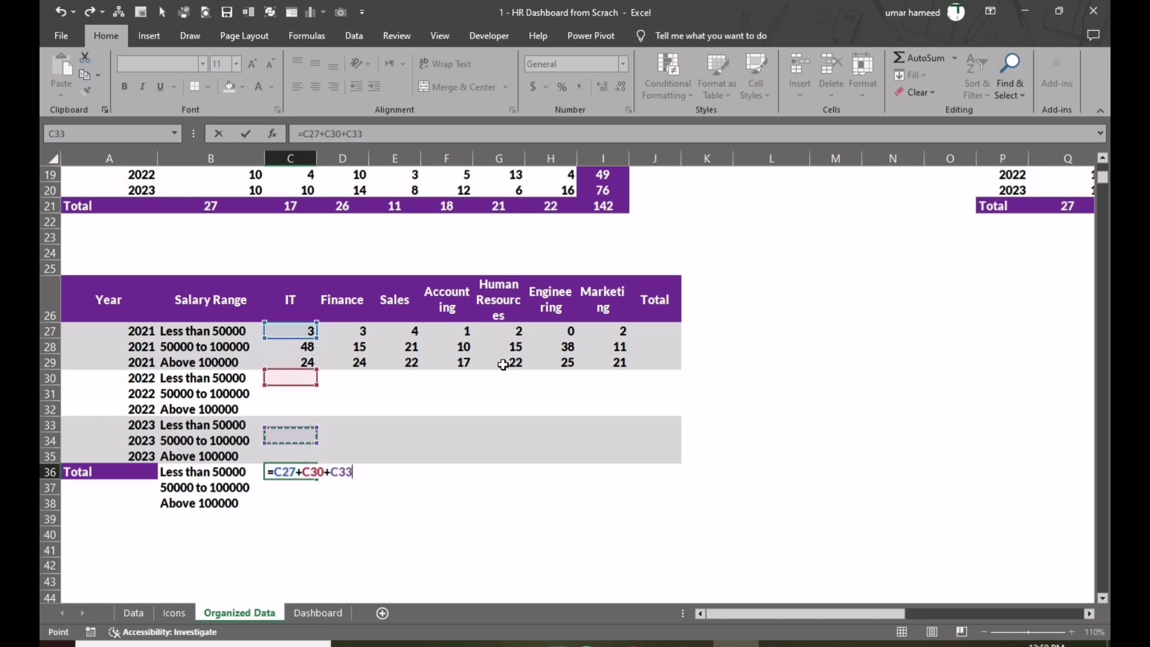
key(ctrl+Return)
Fill the C36 total formula across to I36 for the other departments
key(shift+Right)
key(shift+Right)
key(shift+Right)
key(shift+Right)
key(shift+Right)
key(shift+Right)
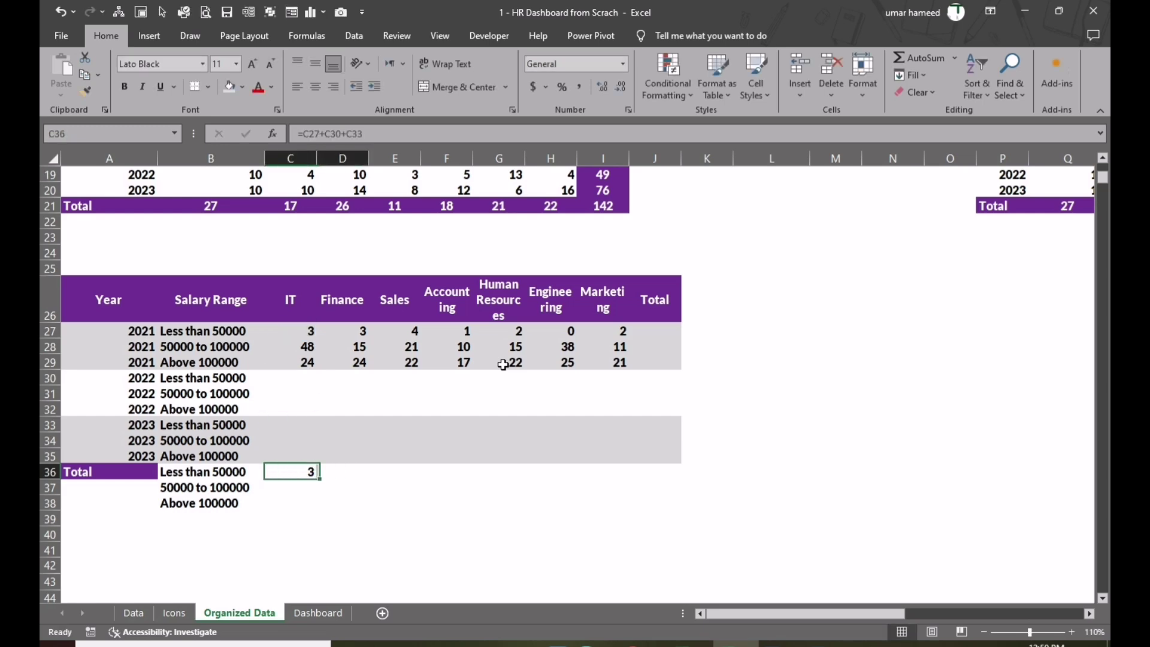
key(F2)
key(ctrl+Return)
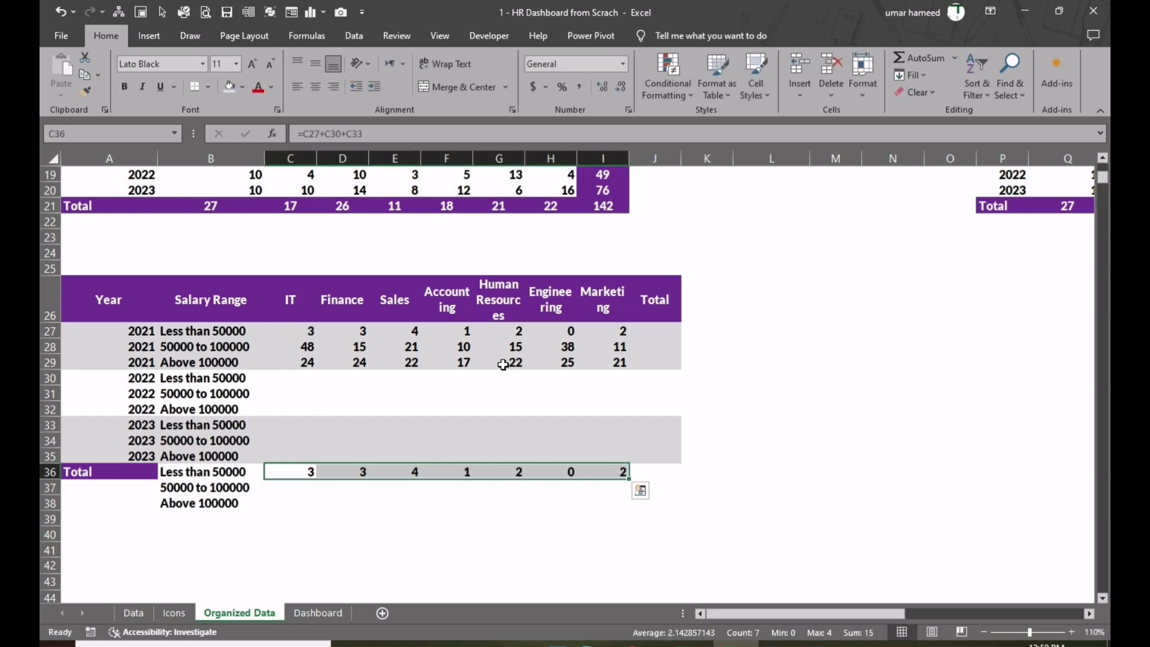
key(Right)
key(Right)
key(Right)
key(Right)
key(Right)
key(Right)
key(Right)
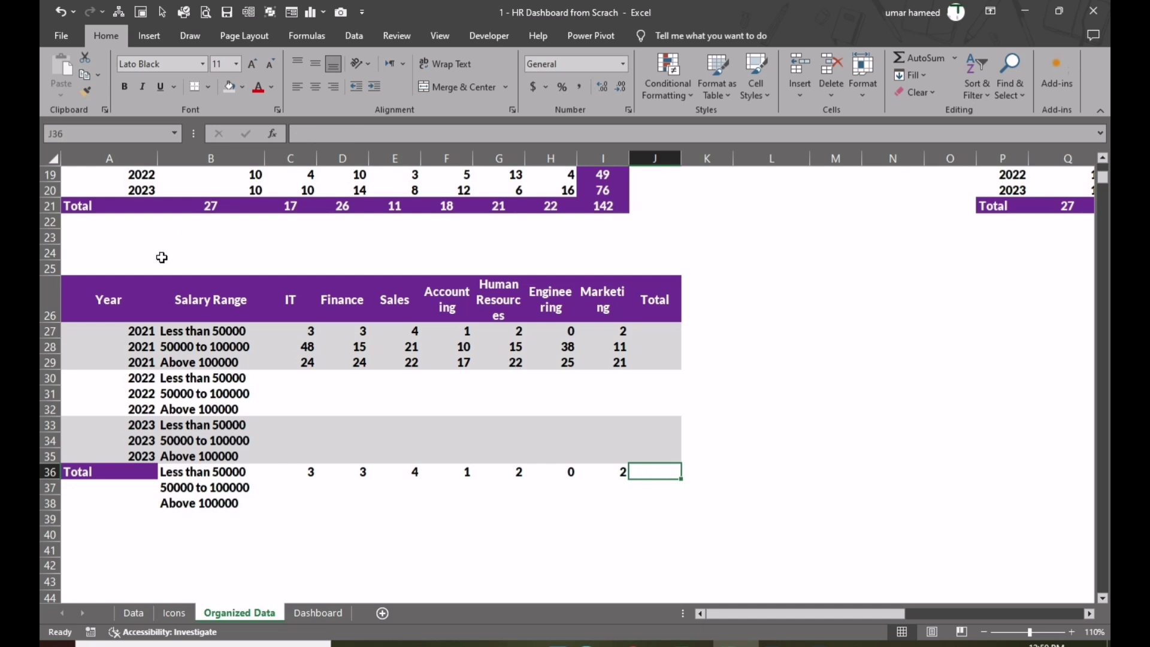
Insert a blank row below each of the 2021, 2022 and 2023 groups, at rows 30, 34 and 38
click(50, 375)
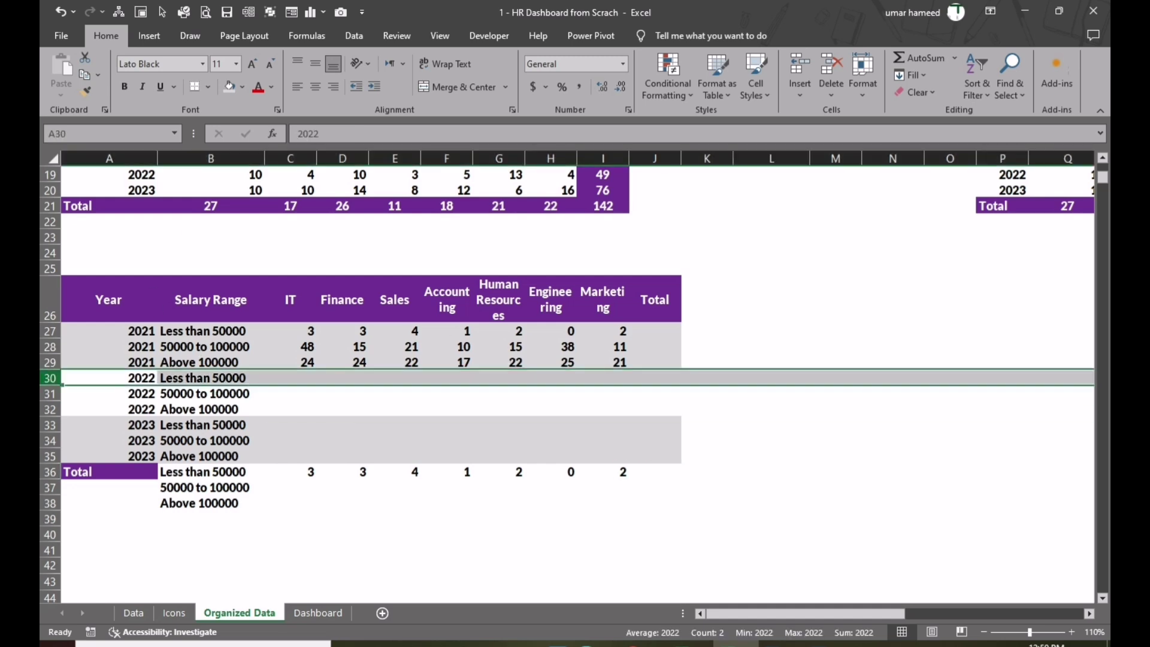
key(ctrl+shift+plus)
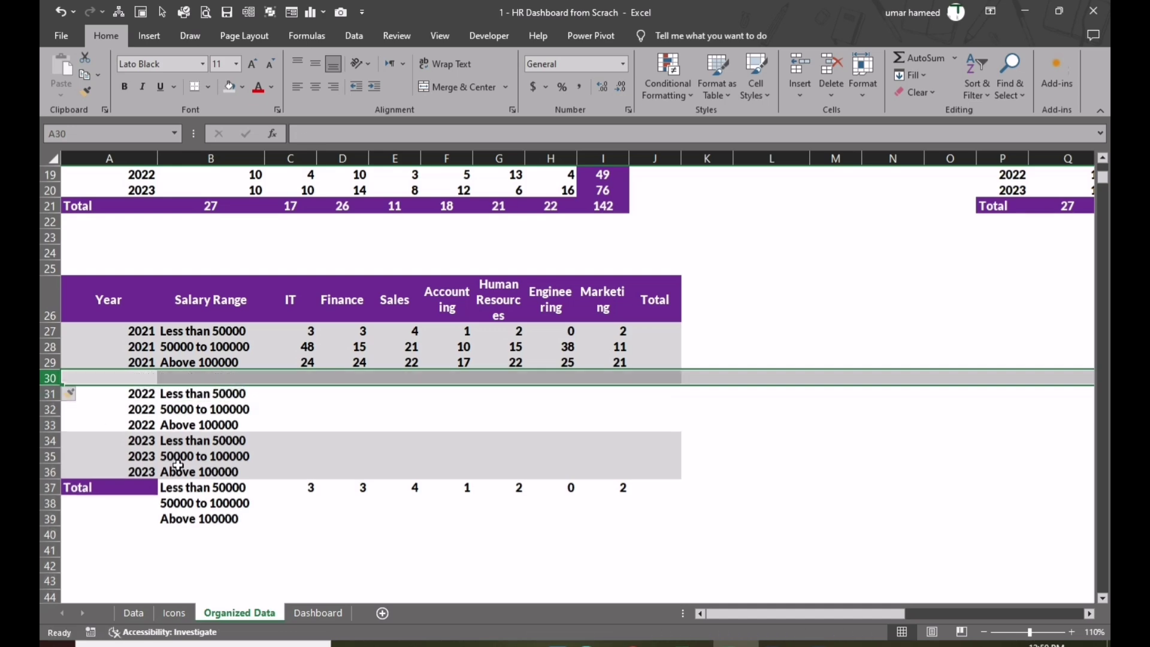
click(52, 440)
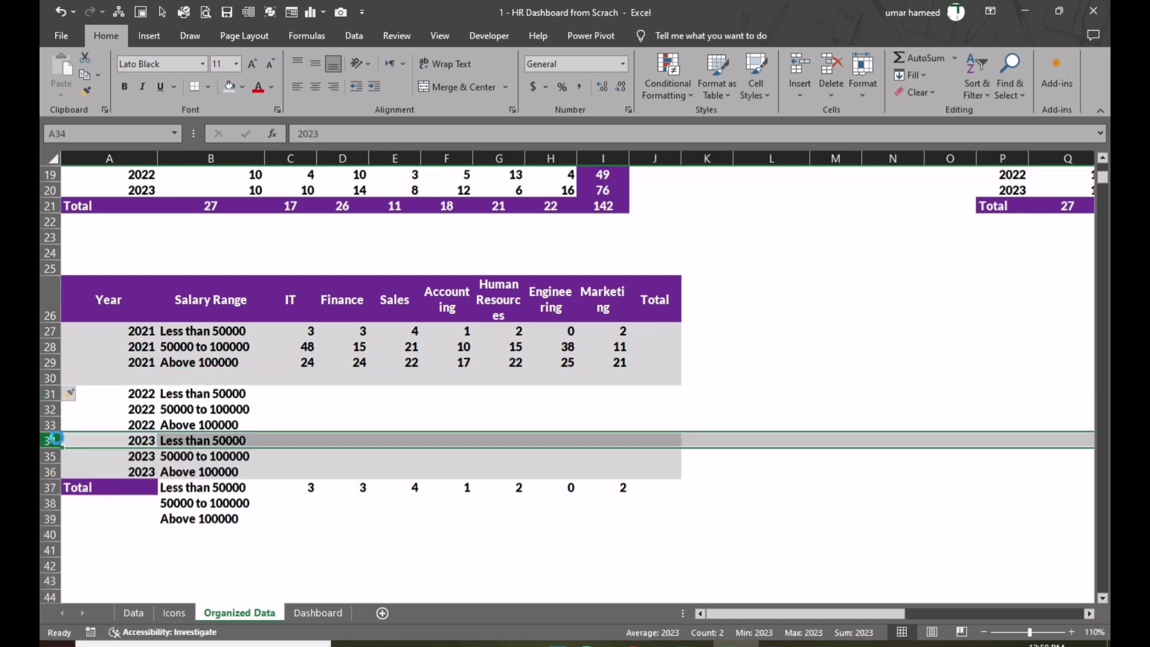
key(ctrl+shift+plus)
click(52, 503)
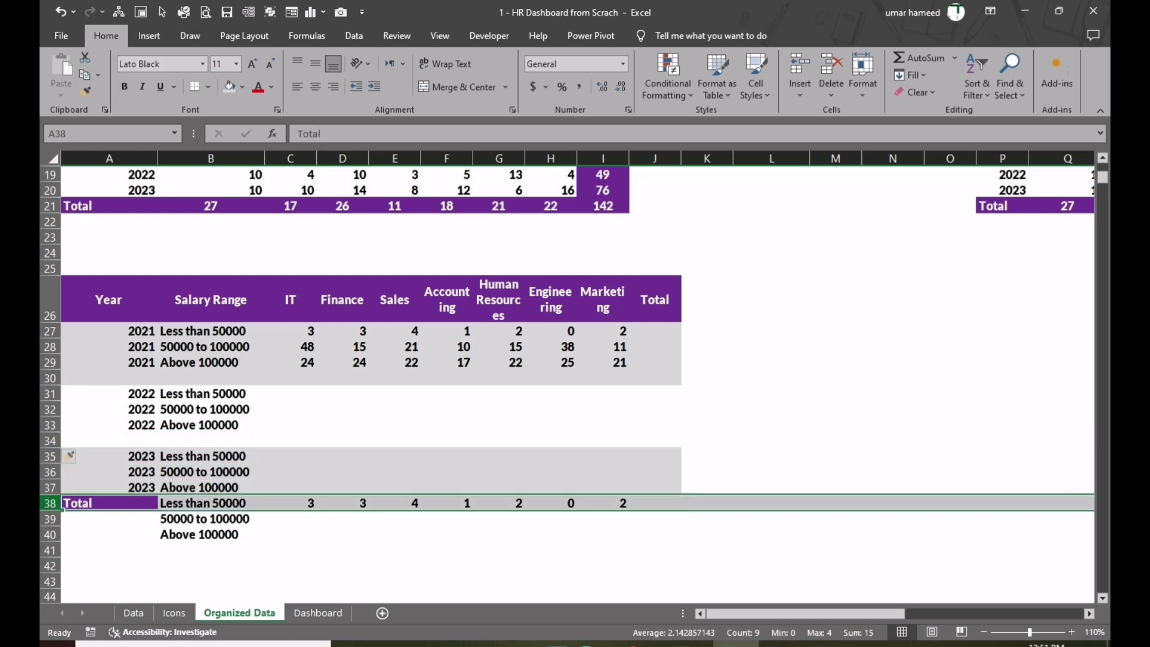
key(ctrl+shift+plus)
Label the blank row 30 with 2021 in the Year column and Total in the Salary Range column
click(150, 377)
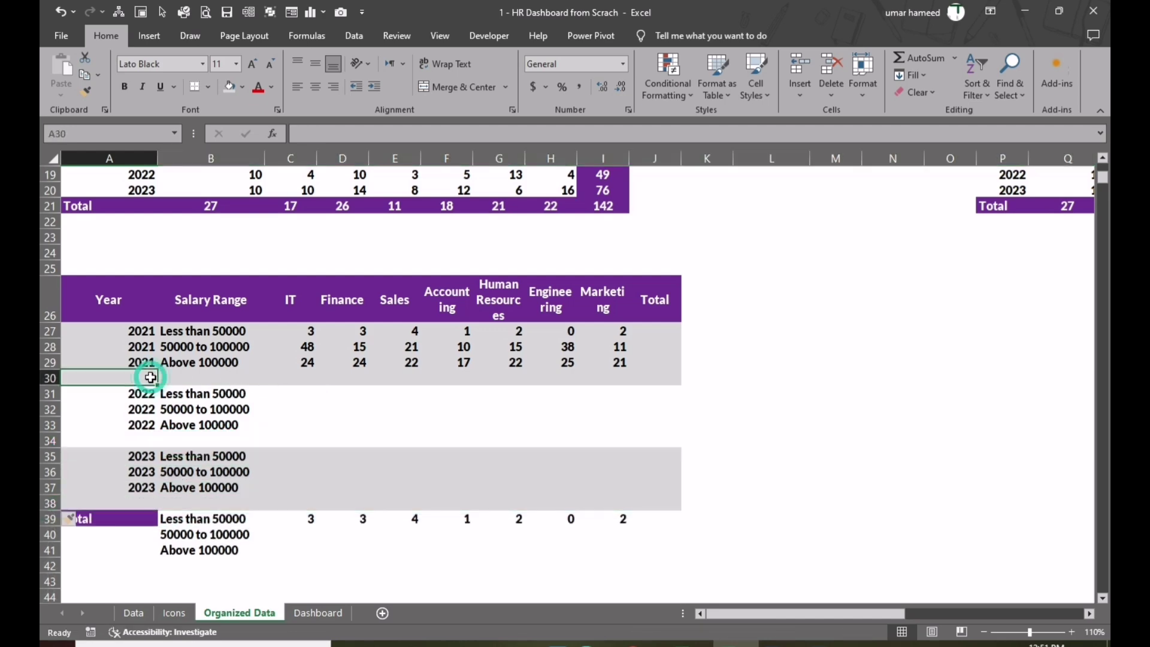
text(2021)
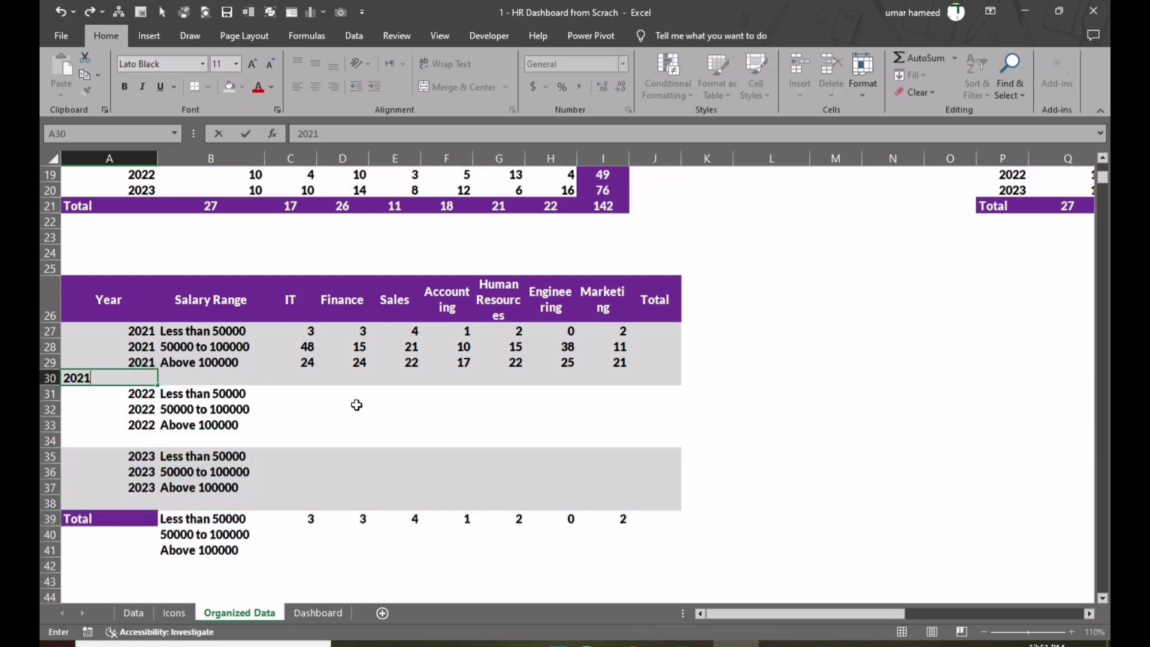
key(Tab)
text(Total)
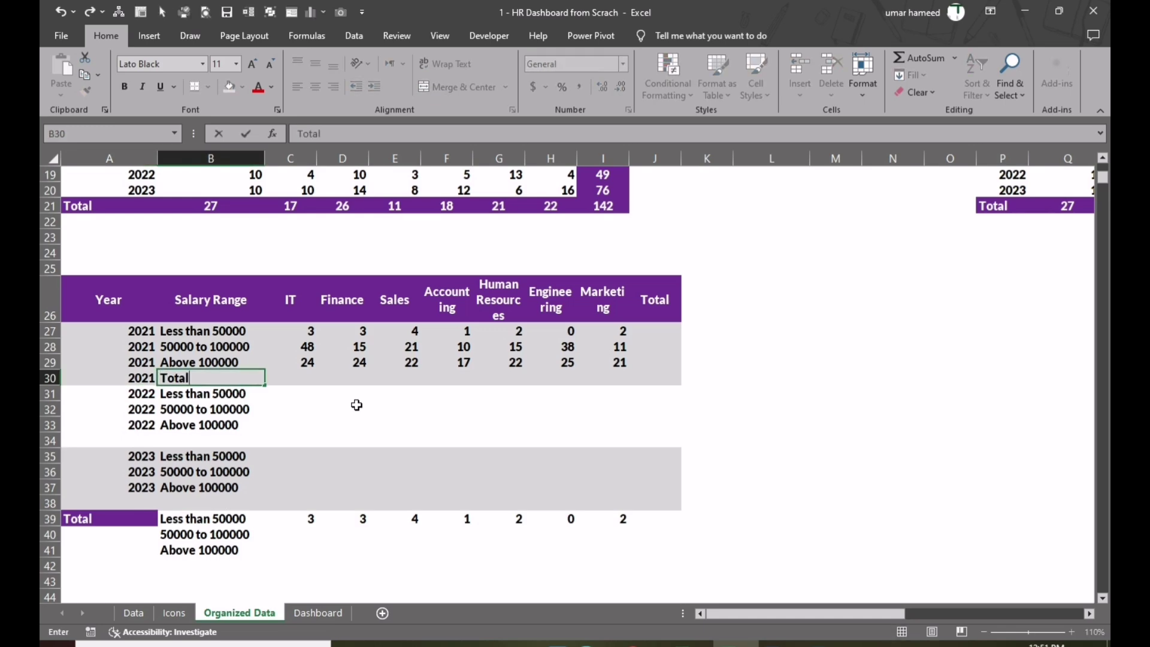
key(Tab)
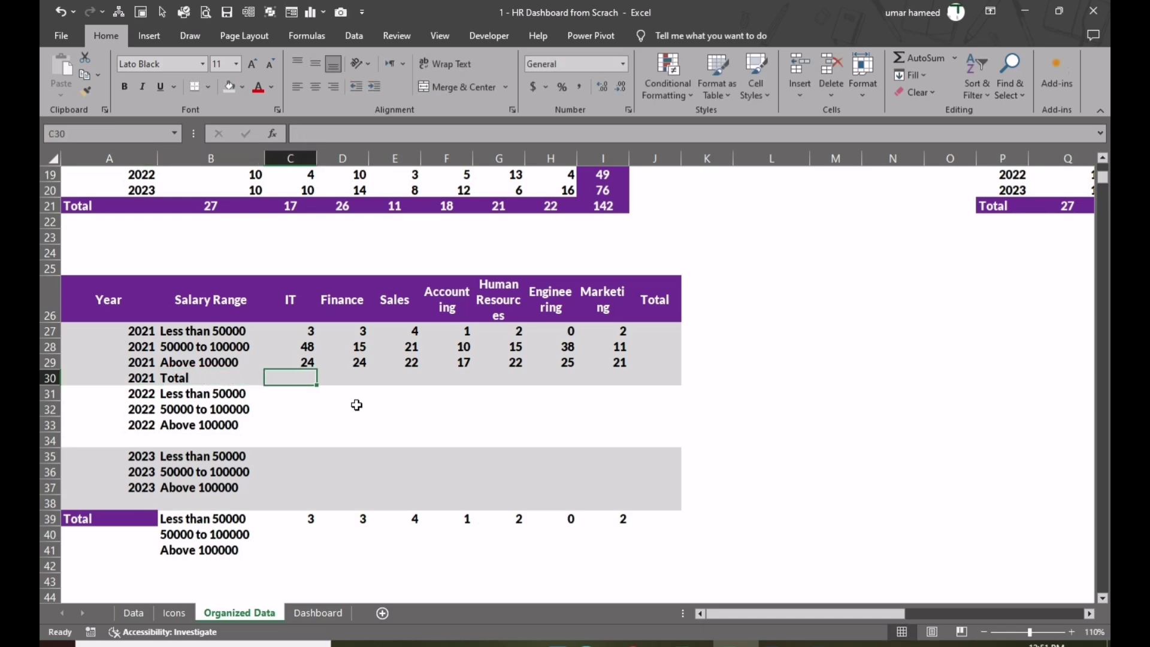
Sum C27:C29 in C30 and fill the formula across to I30 for the 2021 department totals
key(alt+equal)
key(ctrl+Return)
key(shift+Right)
key(shift+Right)
key(shift+Right)
key(shift+Right)
key(shift+Right)
key(shift+Right)
key(F2)
key(ctrl+Return)
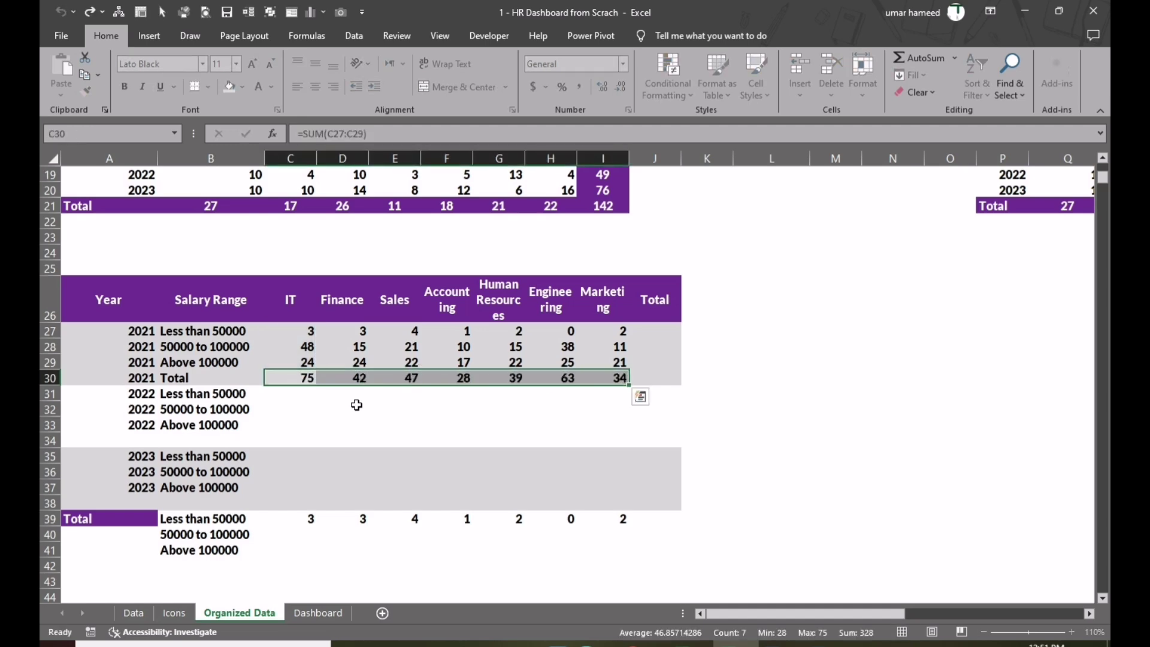
Sum C27:I27 in J27 and fill the formula down to J30 in the Total column
key(Right)
key(Right)
key(Right)
key(Right)
key(Right)
key(Right)
key(Right)
key(Up)
key(Up)
key(Up)
key(alt+equal)
key(ctrl+Return)
key(shift+Down)
key(shift+Down)
key(shift+Down)
key(F2)
key(ctrl+Return)
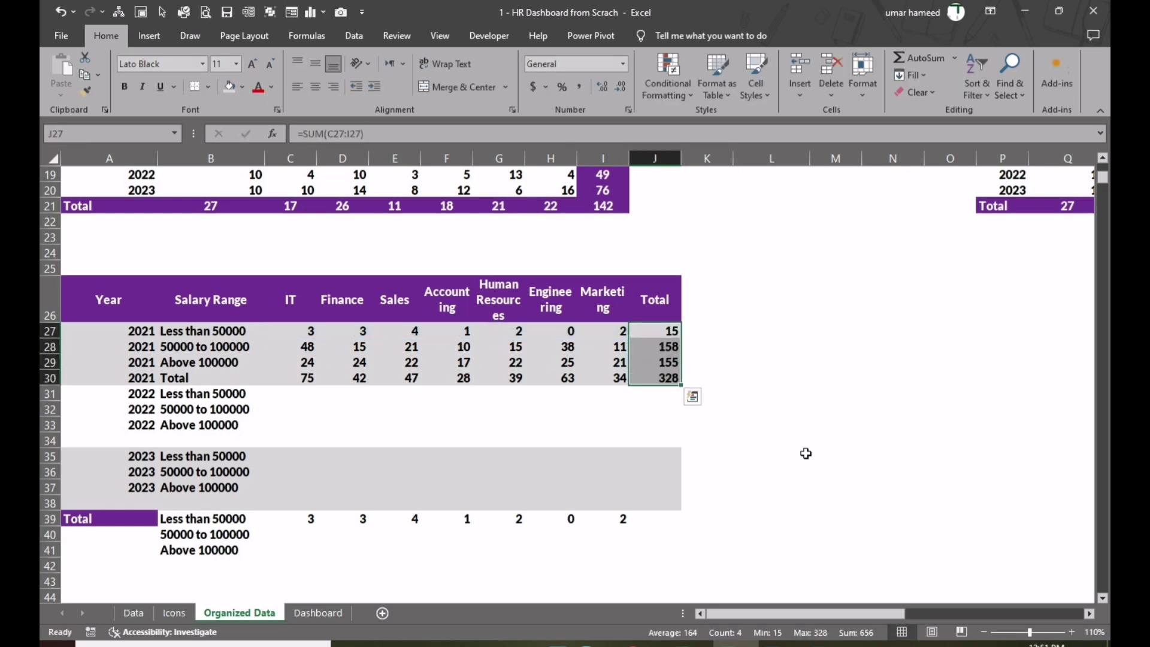
Compare the 2021 grand total in J30 with the 2021 Hire count in the summary table's C2
click(659, 378)
scroll(258, 311, up, 5)
scroll(258, 311, up, 3)
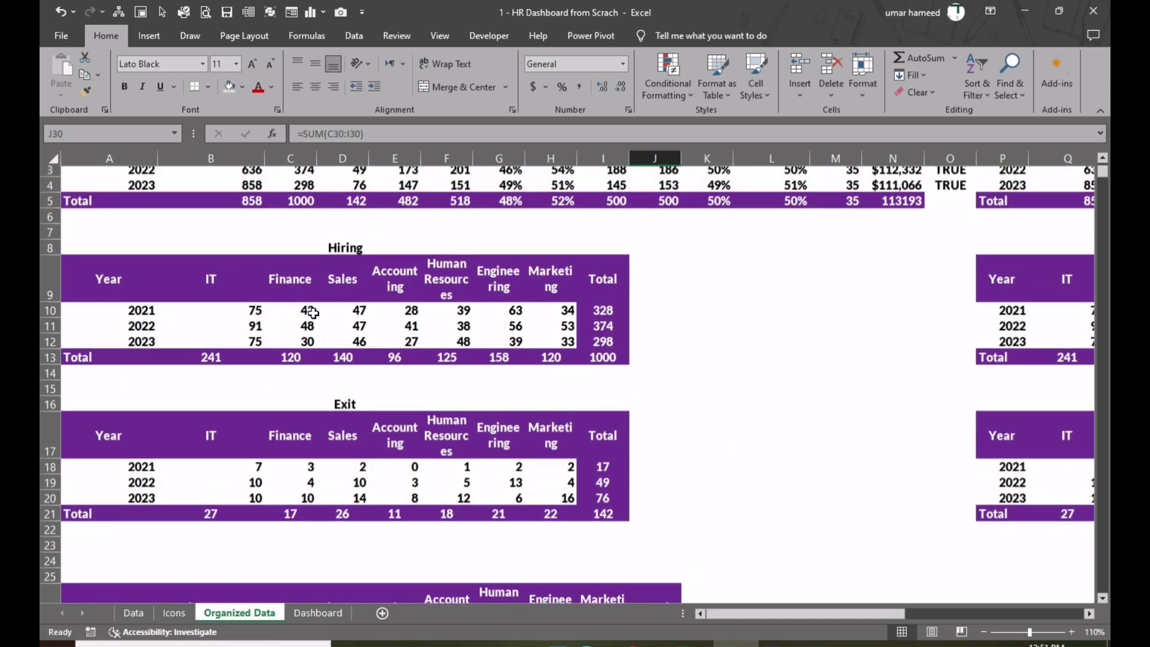
click(309, 222)
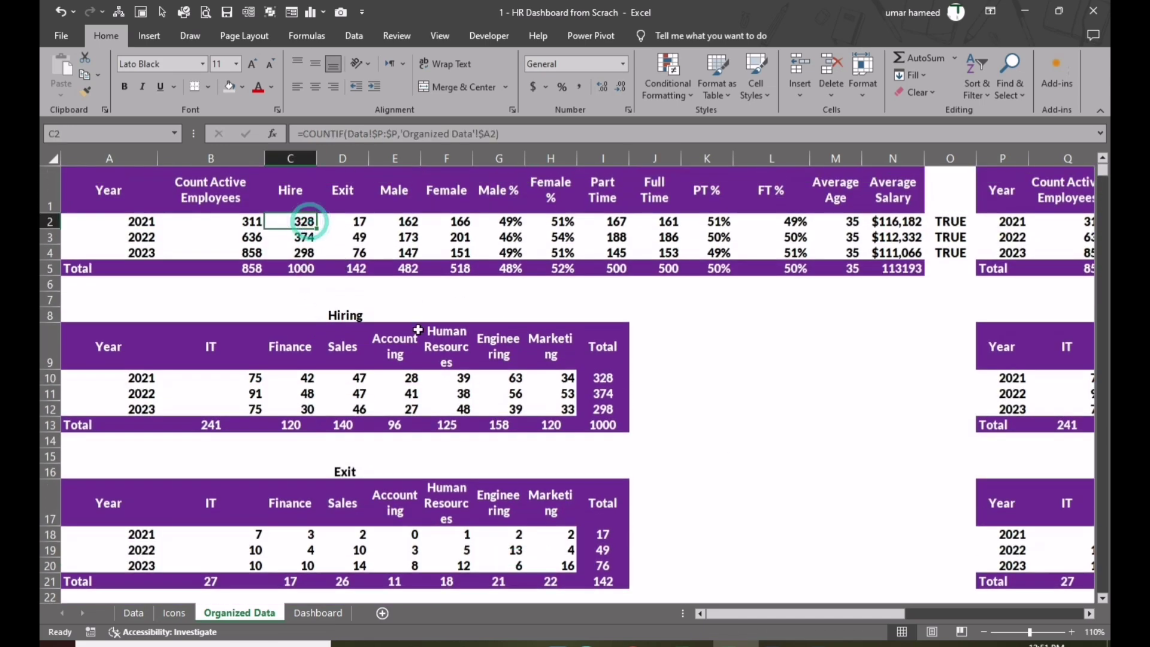
scroll(431, 341, down, 3)
scroll(433, 346, down, 3)
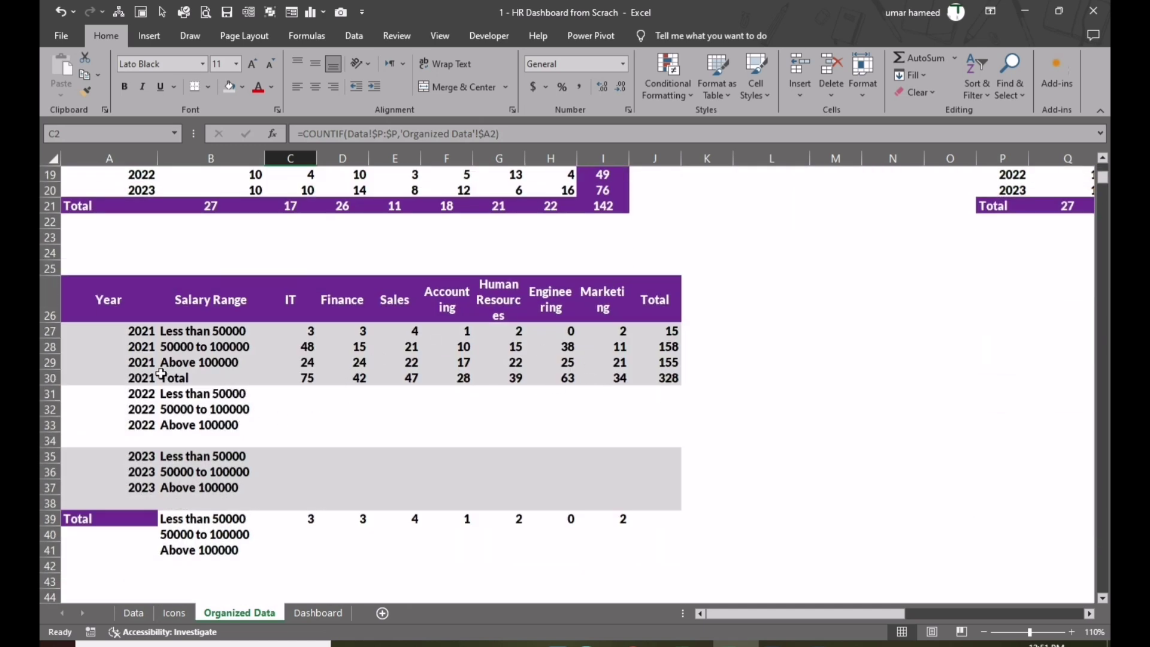
Label the blank row 34 with 2022 in the Year column and Total in the Salary Range column
click(134, 379)
click(147, 441)
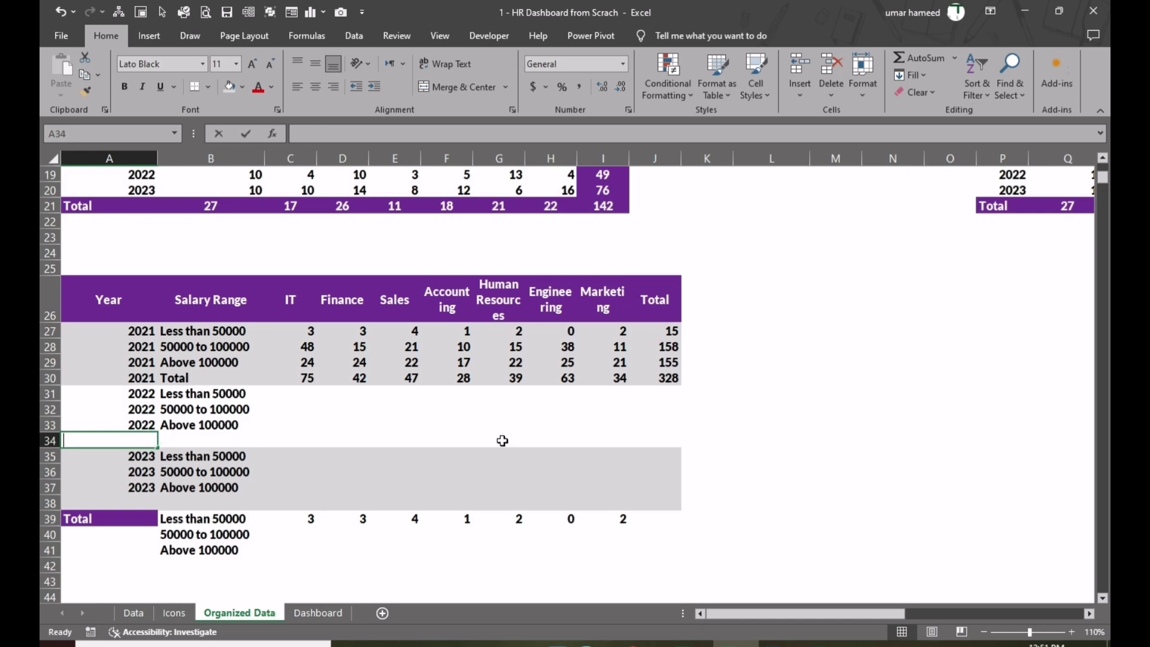
text(2022)
key(Tab)
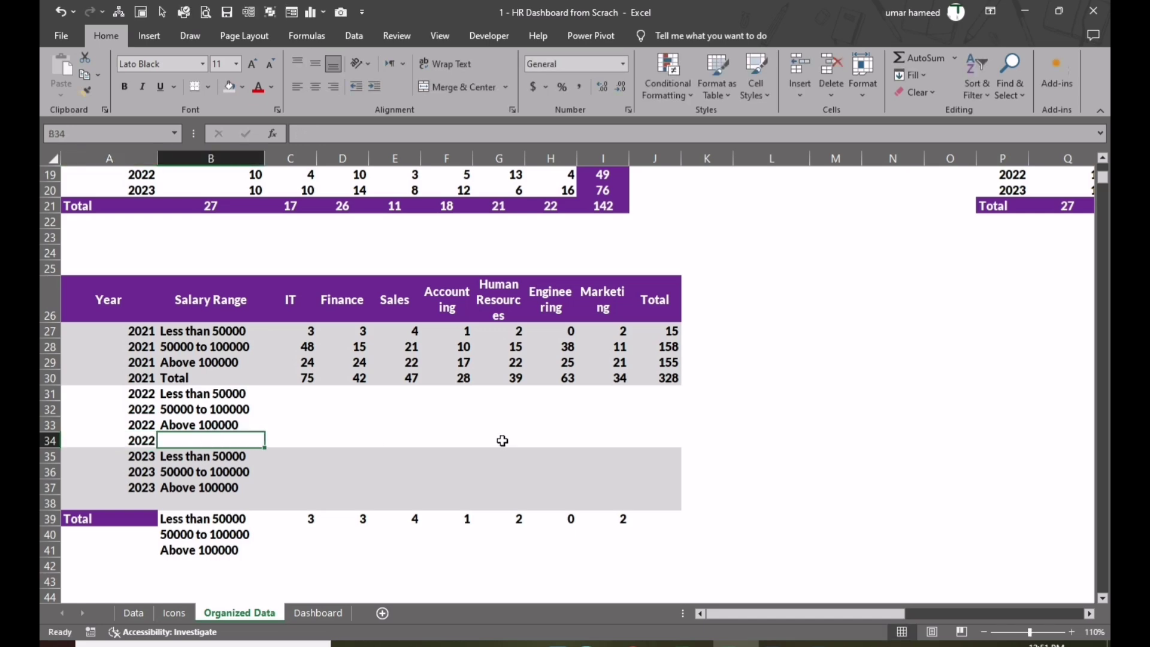
text(Total)
key(Tab)
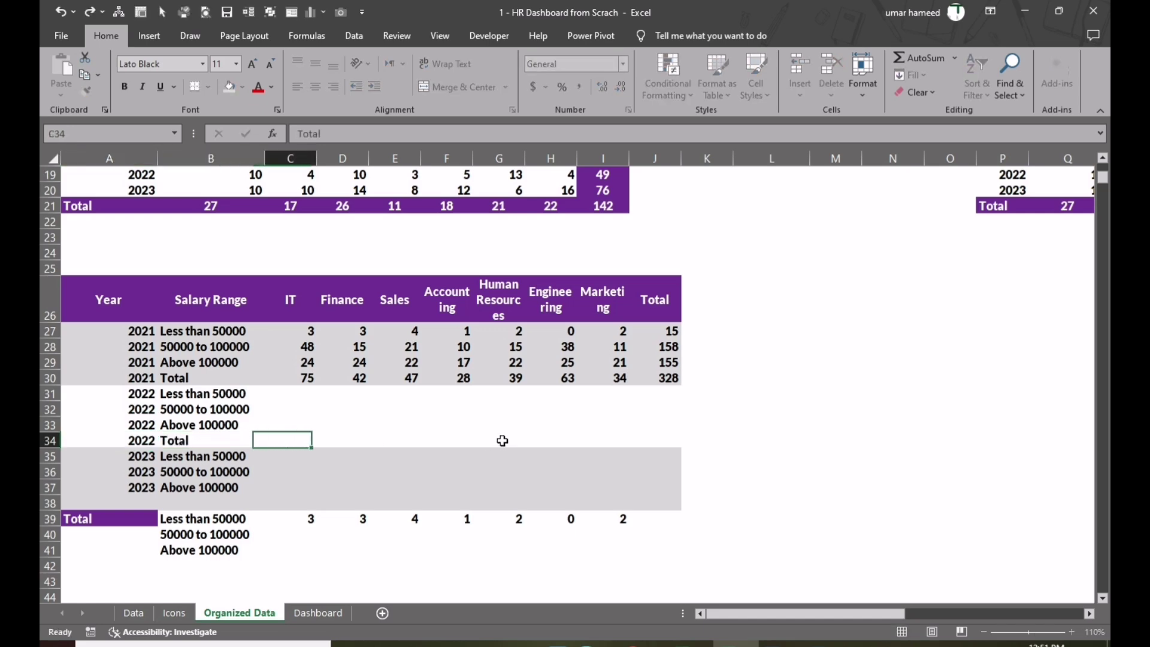
Label the blank row 38 with 2023 in the Year column and Total in the Salary Range column
key(Return)
key(Down)
key(Down)
key(Down)
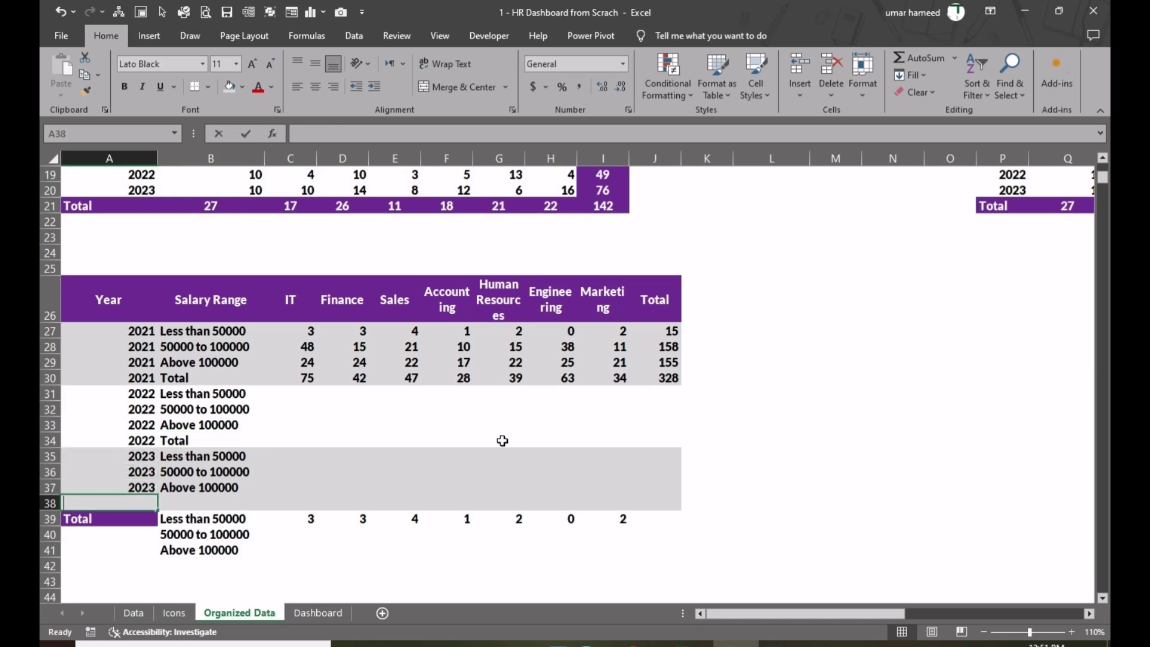
text(2023)
key(Tab)
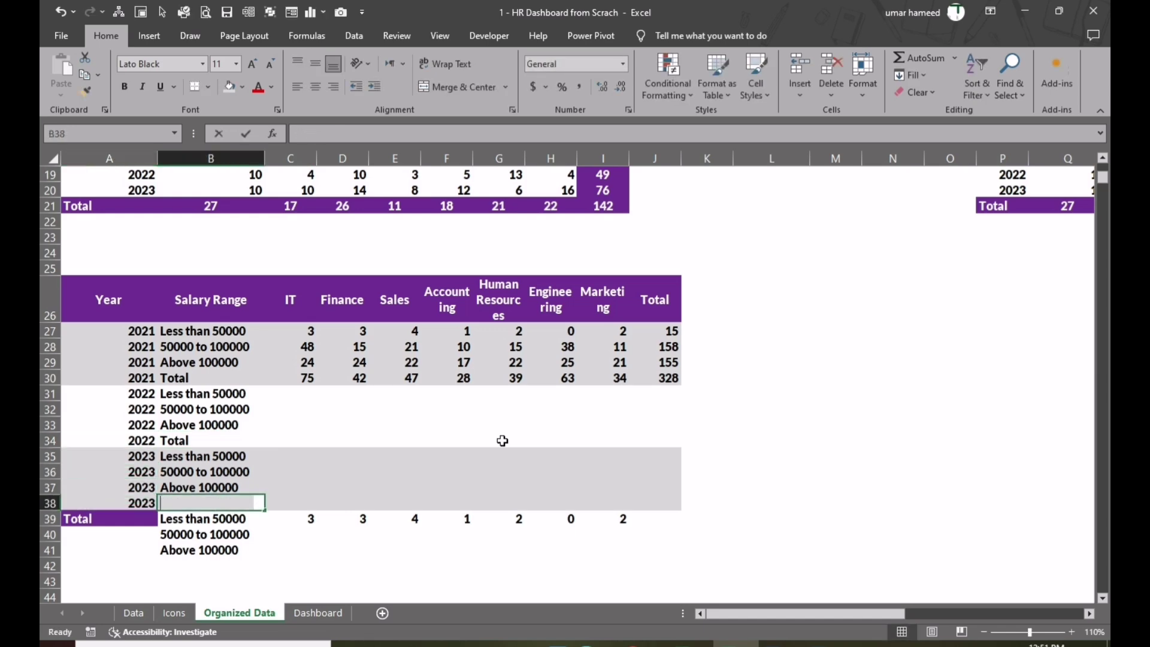
text(Total)
key(Tab)
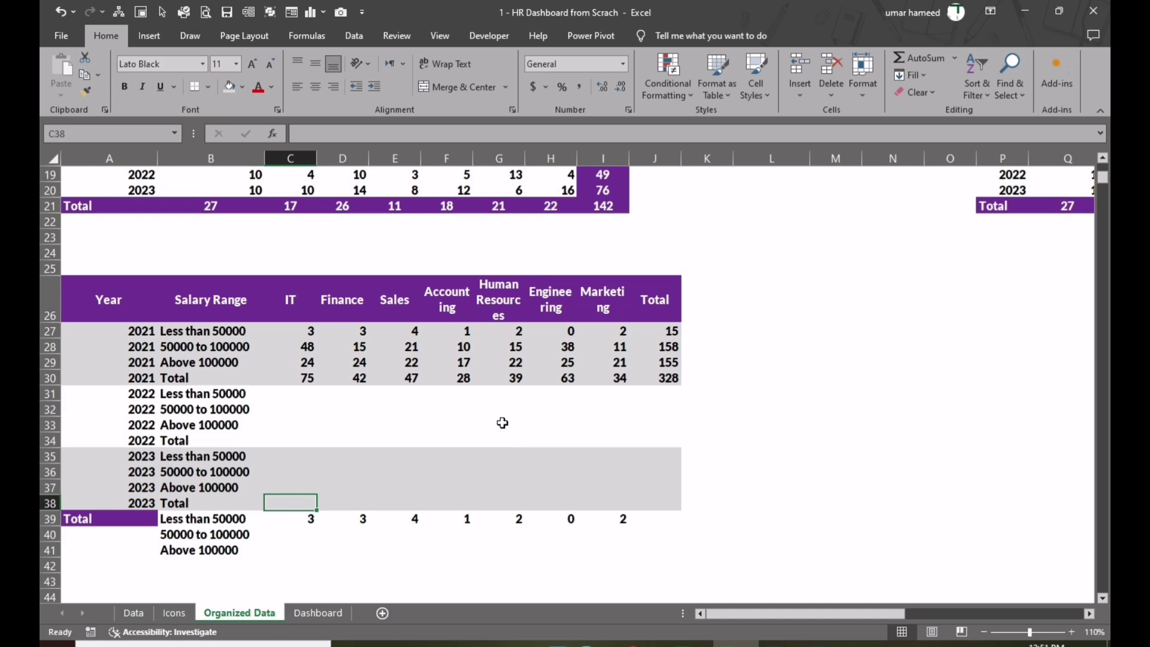
Copy C27:J30 and paste only its formulas into the 2022 block at C31 and the 2023 block at C35
drag(308, 330, 644, 379)
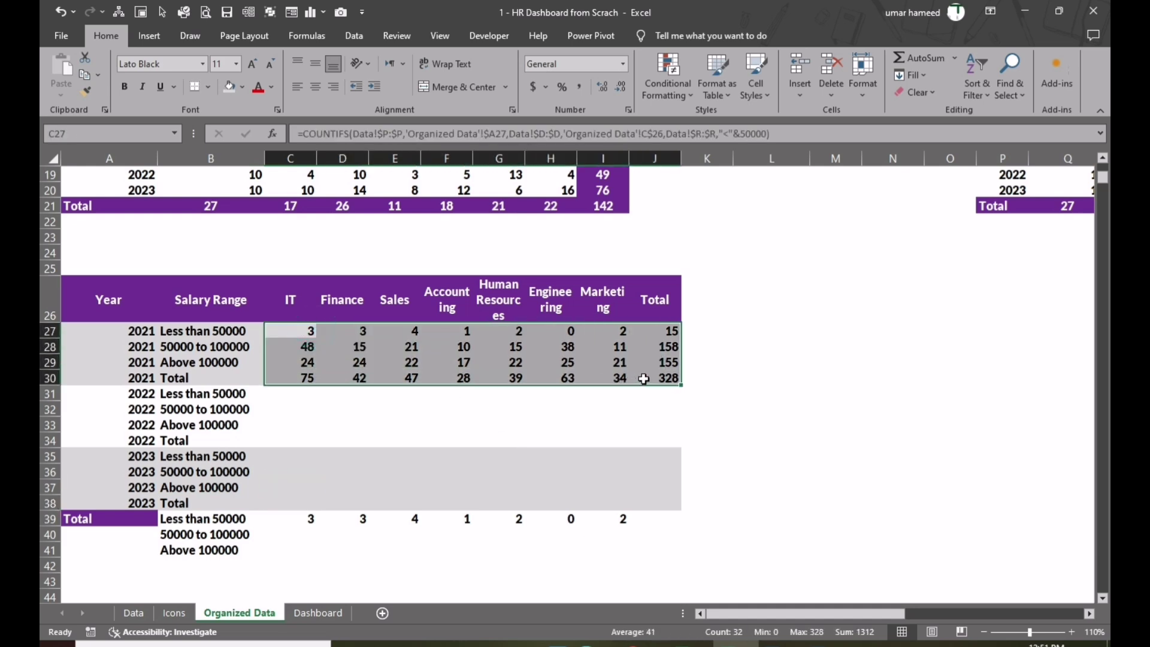
key(ctrl+c)
click(295, 394)
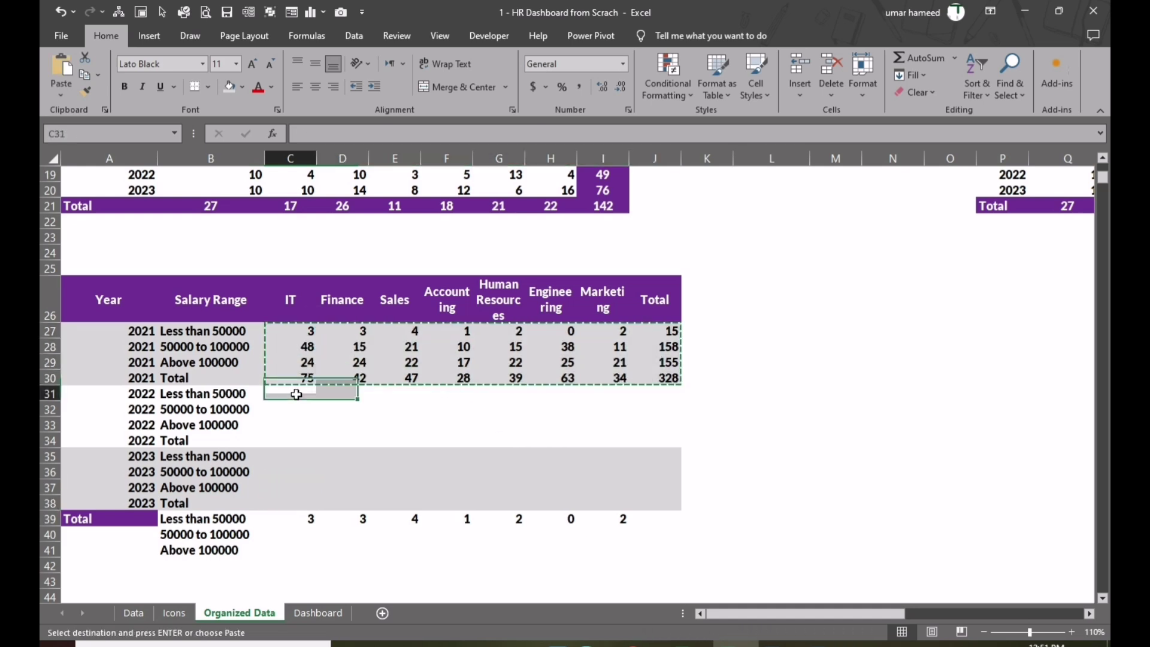
key(alt+e)
key(s)
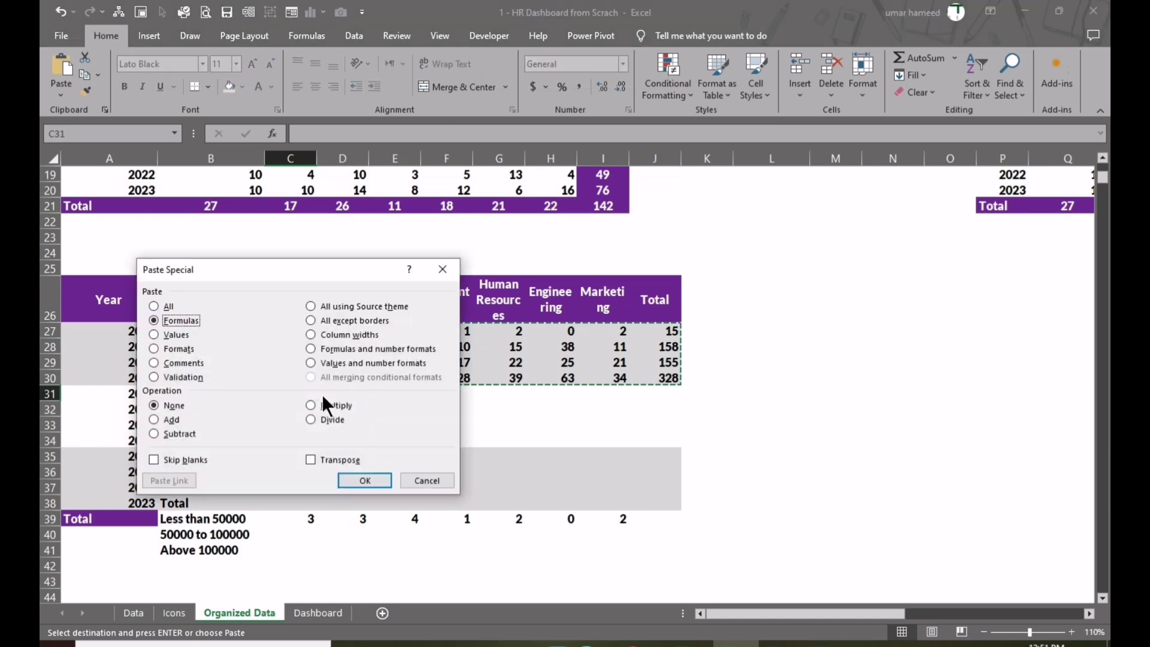
key(Return)
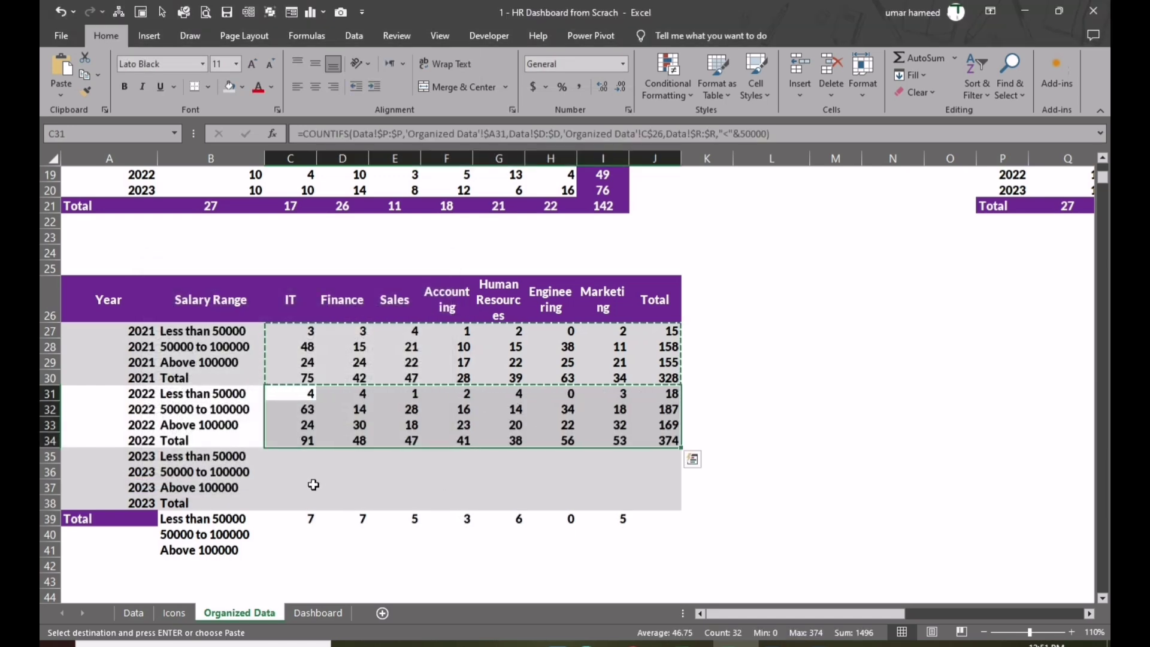
click(305, 456)
key(alt+e)
key(s)
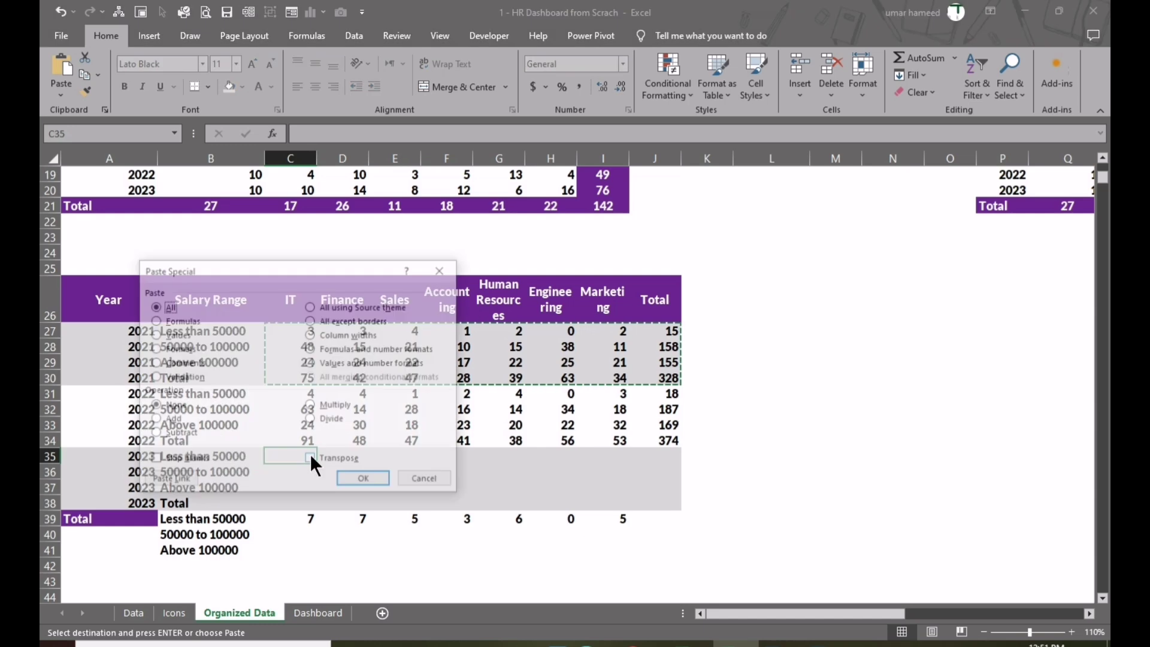
key(Return)
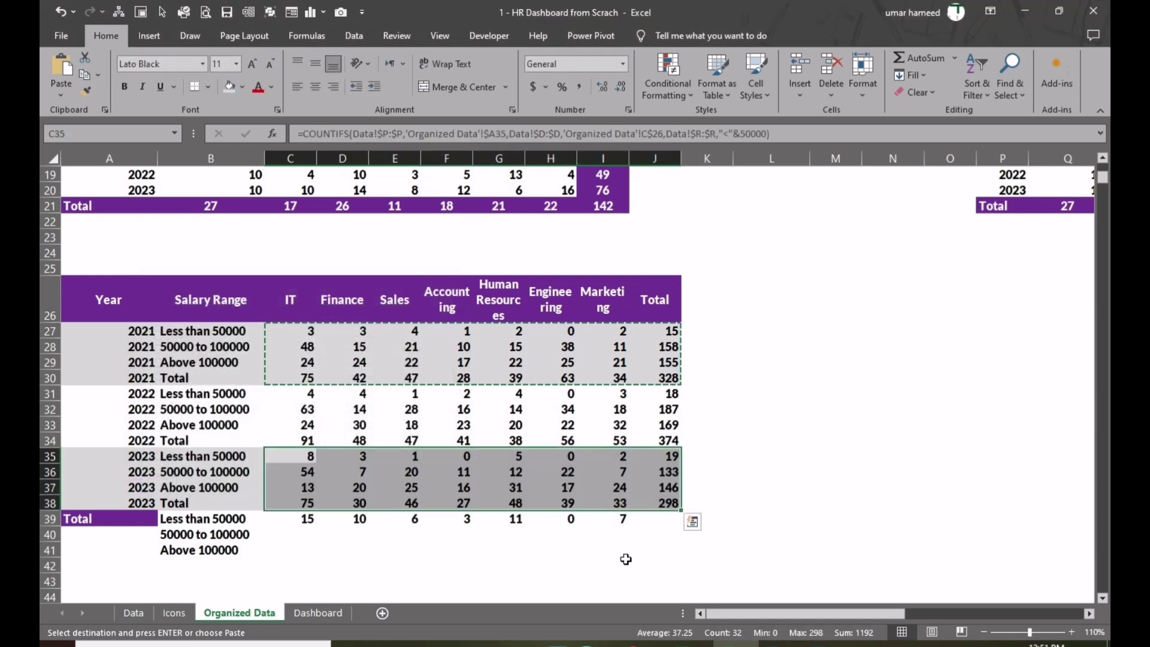
Compare the 2022 and 2023 grand totals in J34 and J38 with the Hire counts in the summary table
click(814, 530)
double_click(822, 495)
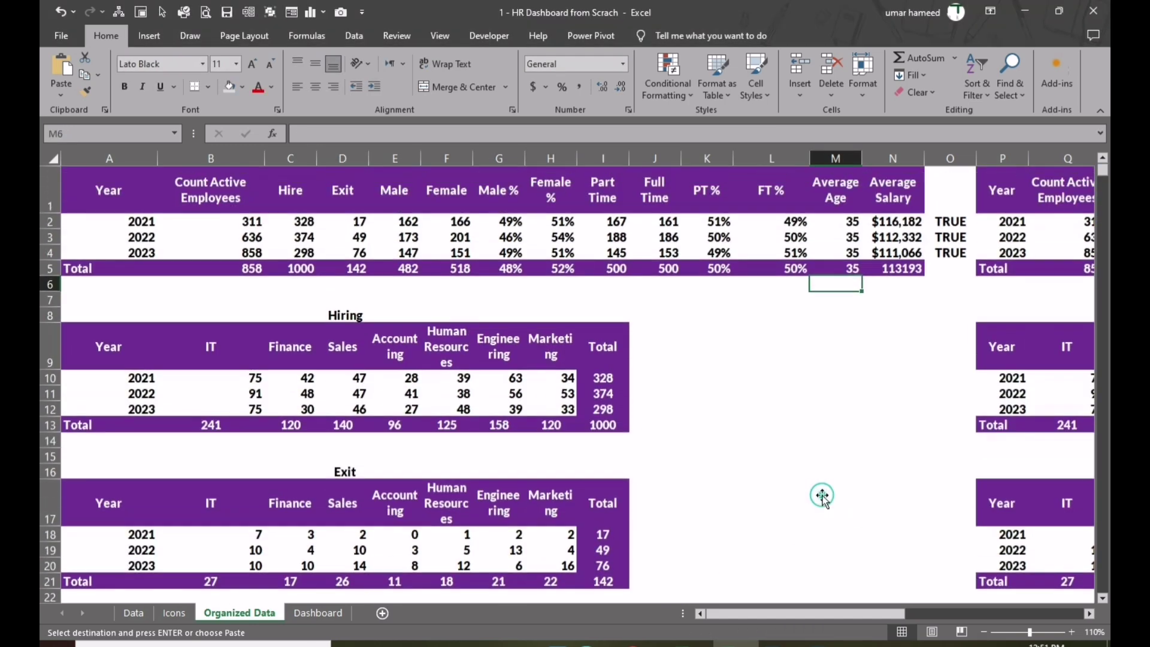
click(300, 252)
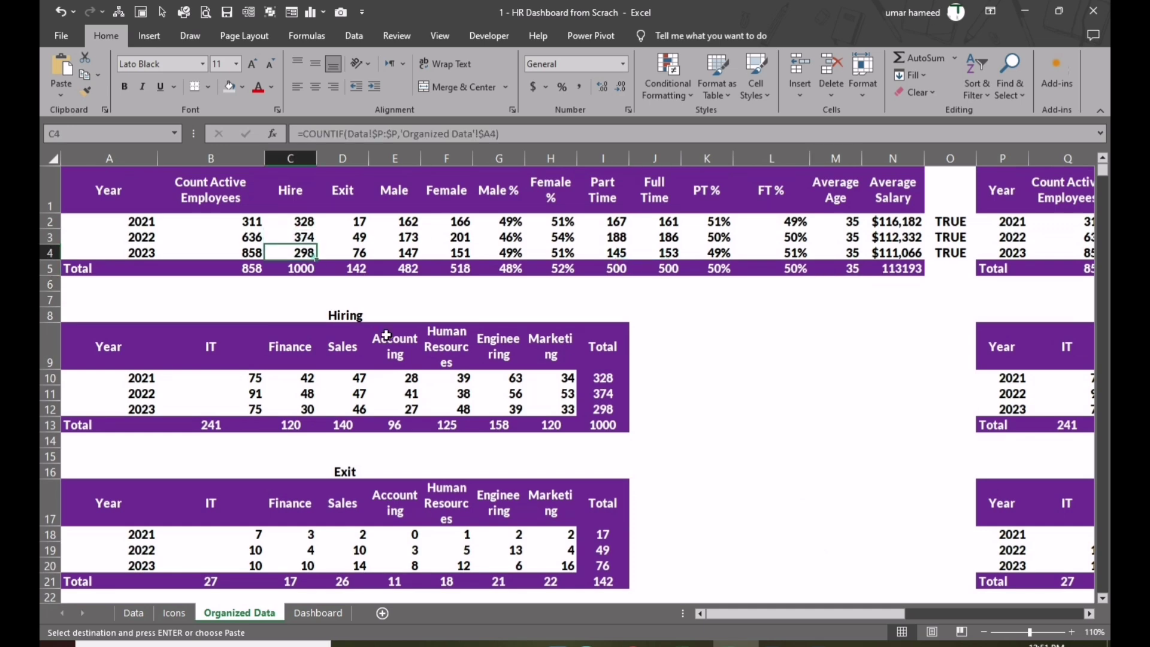
scroll(343, 296, down, 6)
click(665, 441)
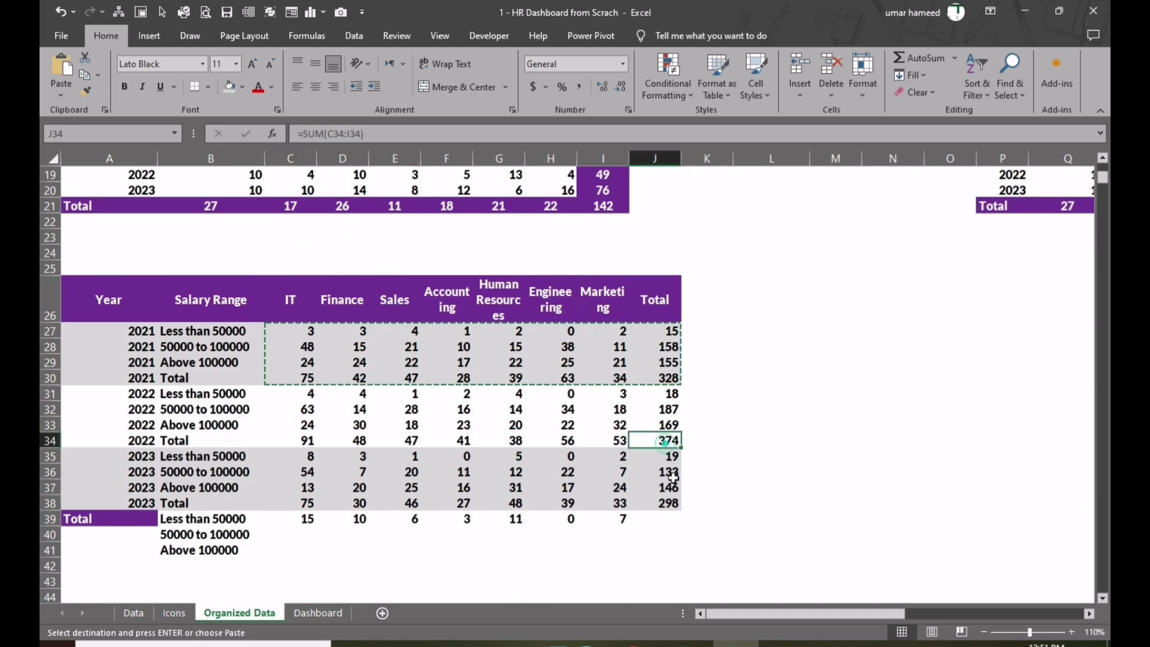
click(670, 503)
Check the formula in C39 and extend the row's overall total formula from I39 into the Total column at J39
click(305, 519)
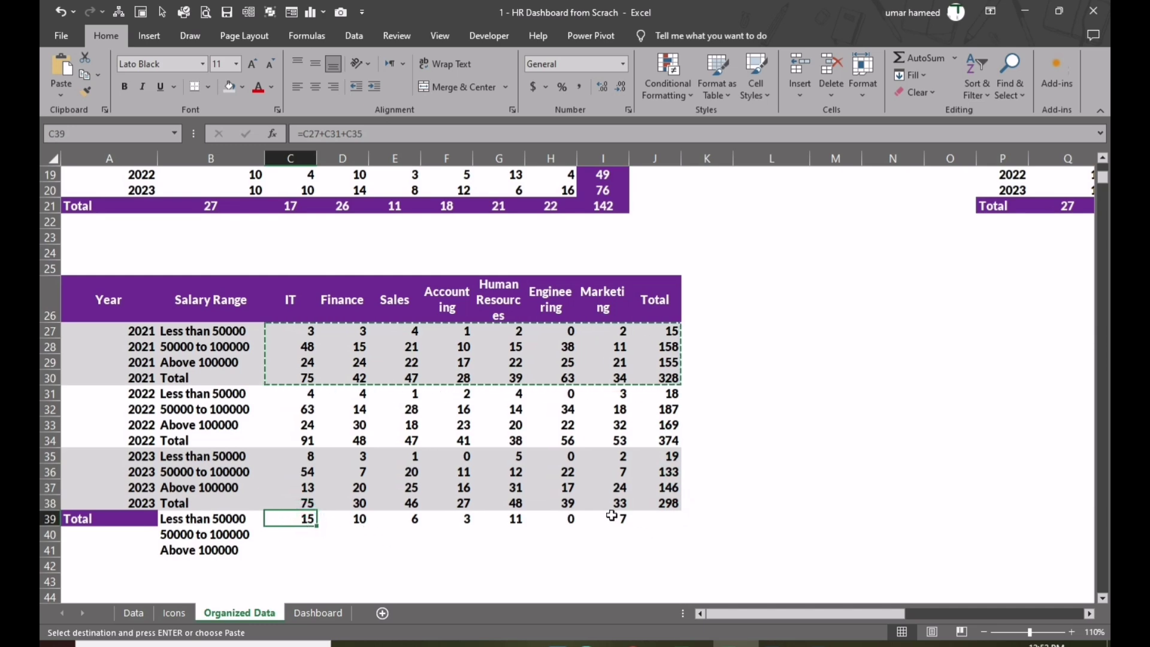
double_click(293, 519)
key(Escape)
click(620, 521)
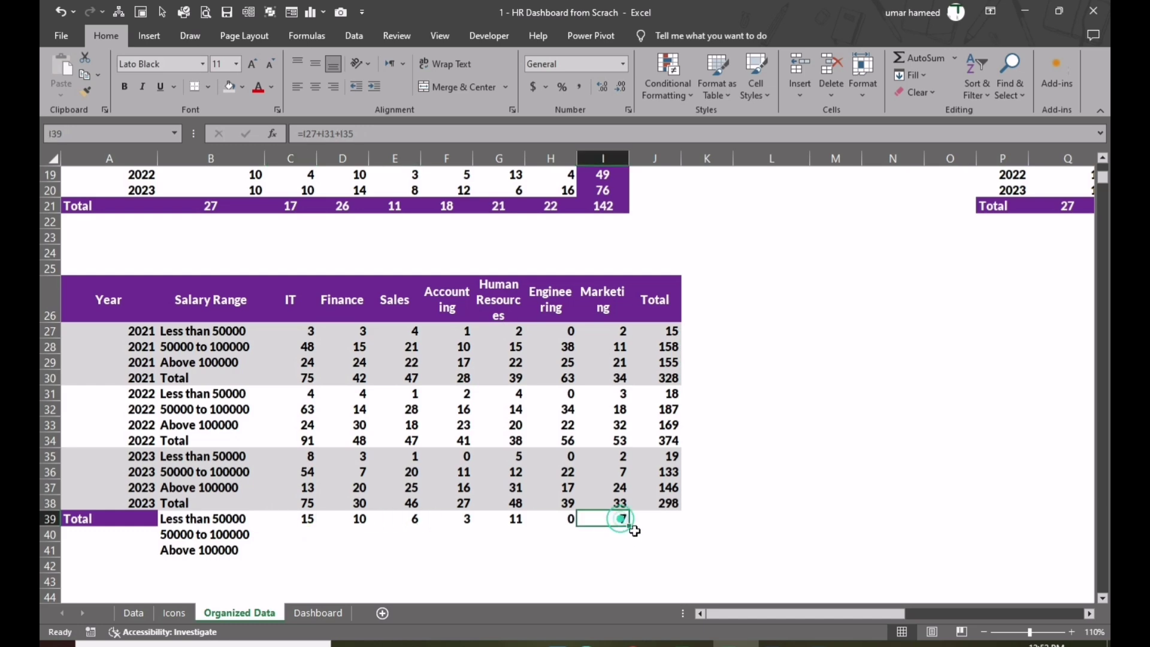
drag(629, 526, 656, 528)
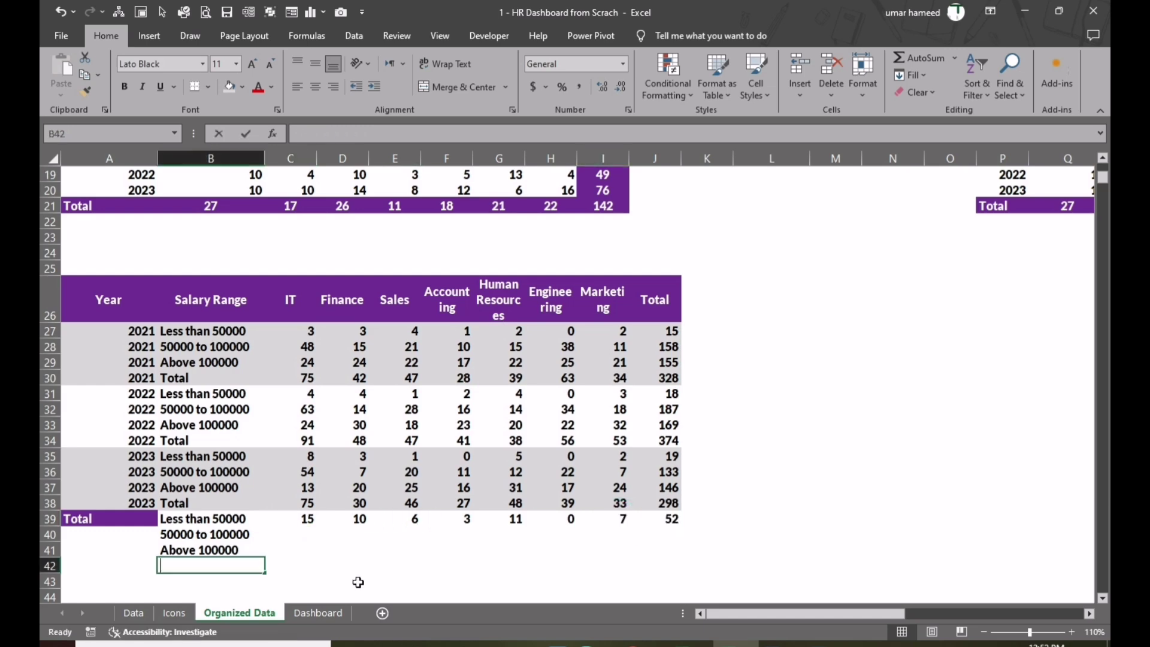
Label B42 as Total and fill the formulas of C39:J39 down through row 42
text(Total)
key(Tab)
drag(291, 519, 677, 566)
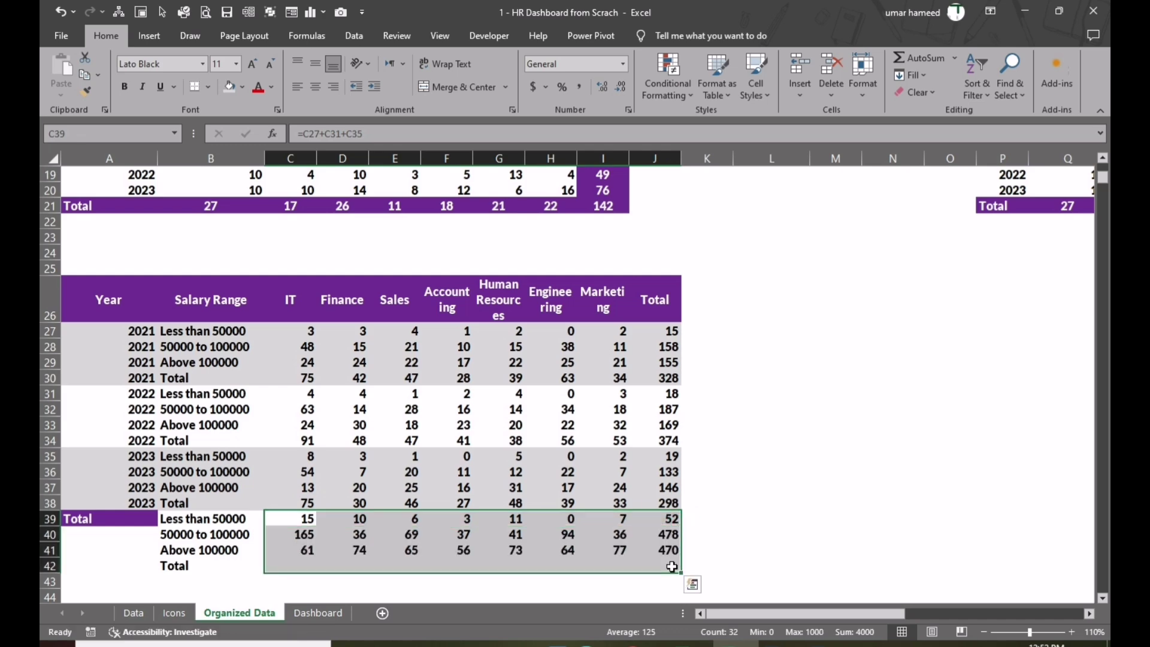
click(831, 535)
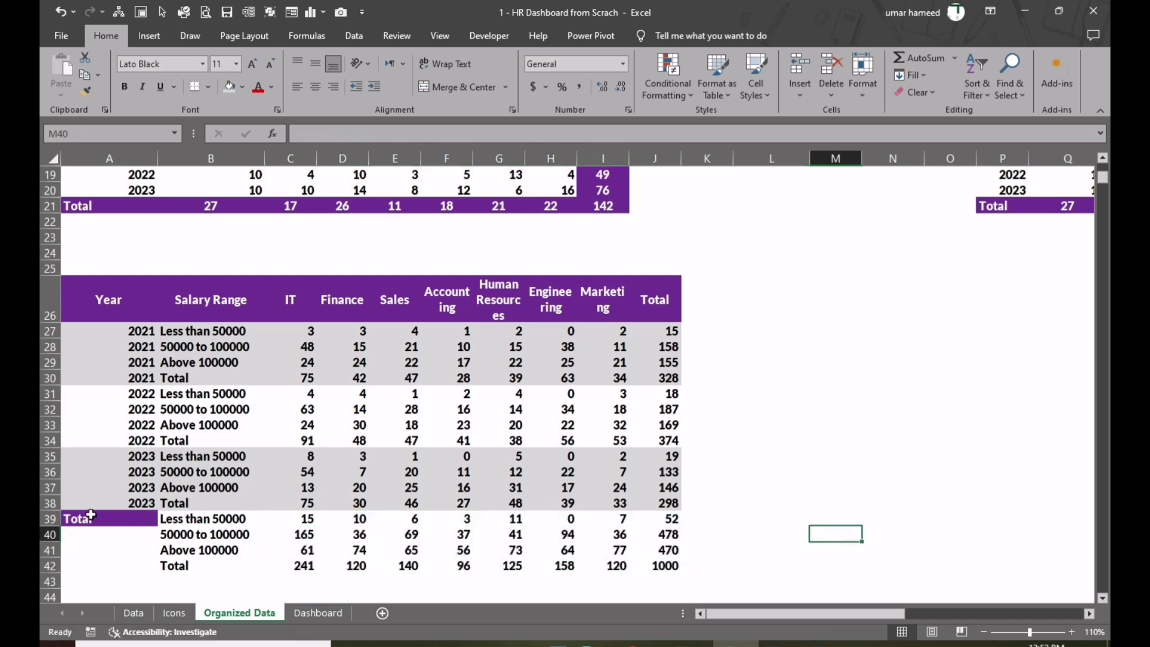
Fill the Total label down A39:A42 and give B39:J42 a purple fill with white font
drag(100, 518, 100, 566)
key(ctrl+d)
drag(209, 520, 655, 566)
click(242, 87)
click(229, 237)
click(271, 88)
click(257, 136)
click(771, 487)
Copy the whole salary range table A26:J42 and paste it at P26, below the duplicated tables
drag(102, 300, 658, 566)
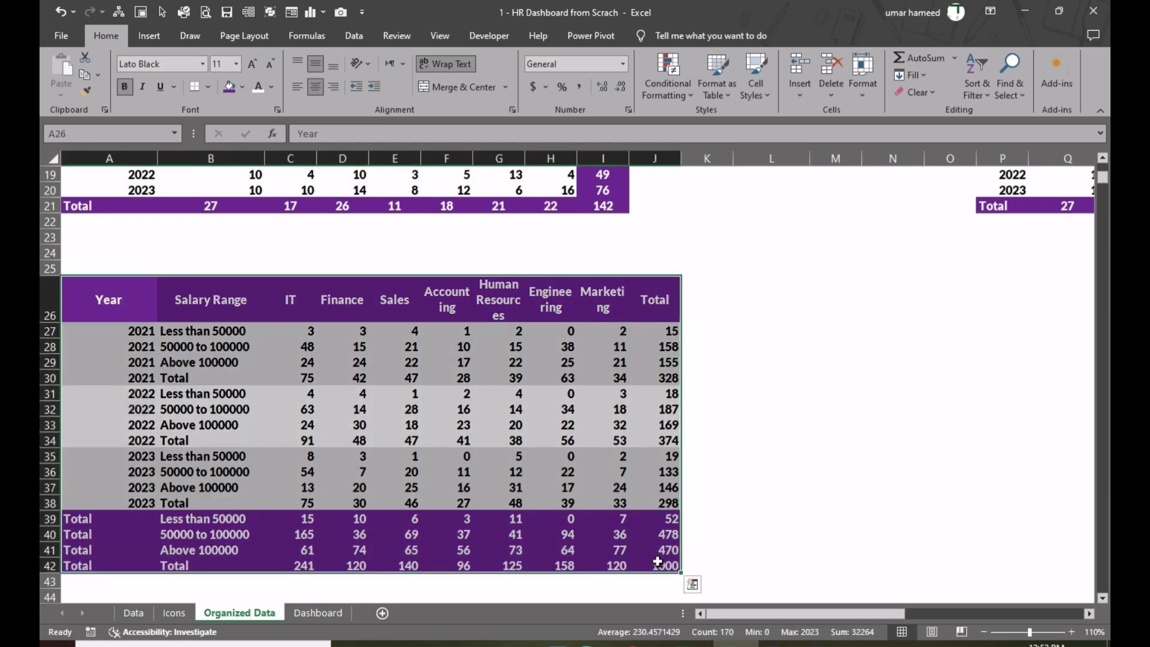
key(ctrl+c)
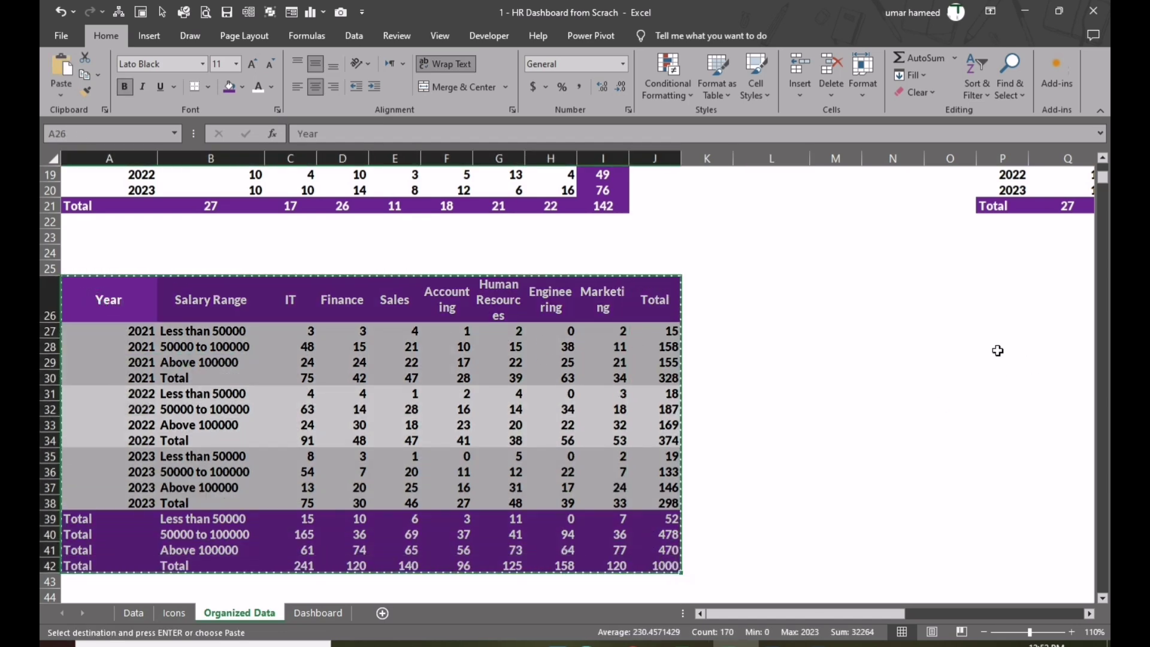
click(956, 284)
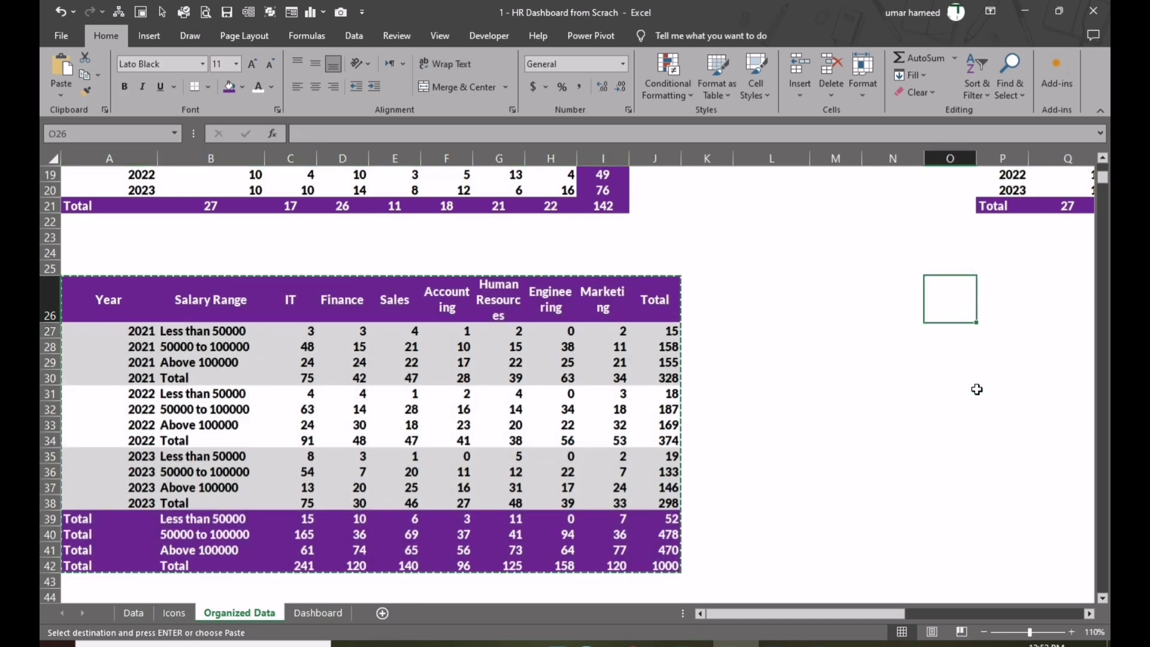
scroll(977, 390, up, 3)
click(996, 462)
key(ctrl+v)
Clear the department values in R27:X38 of the duplicated salary range table
drag(842, 614, 975, 615)
drag(408, 284, 708, 450)
key(Delete)
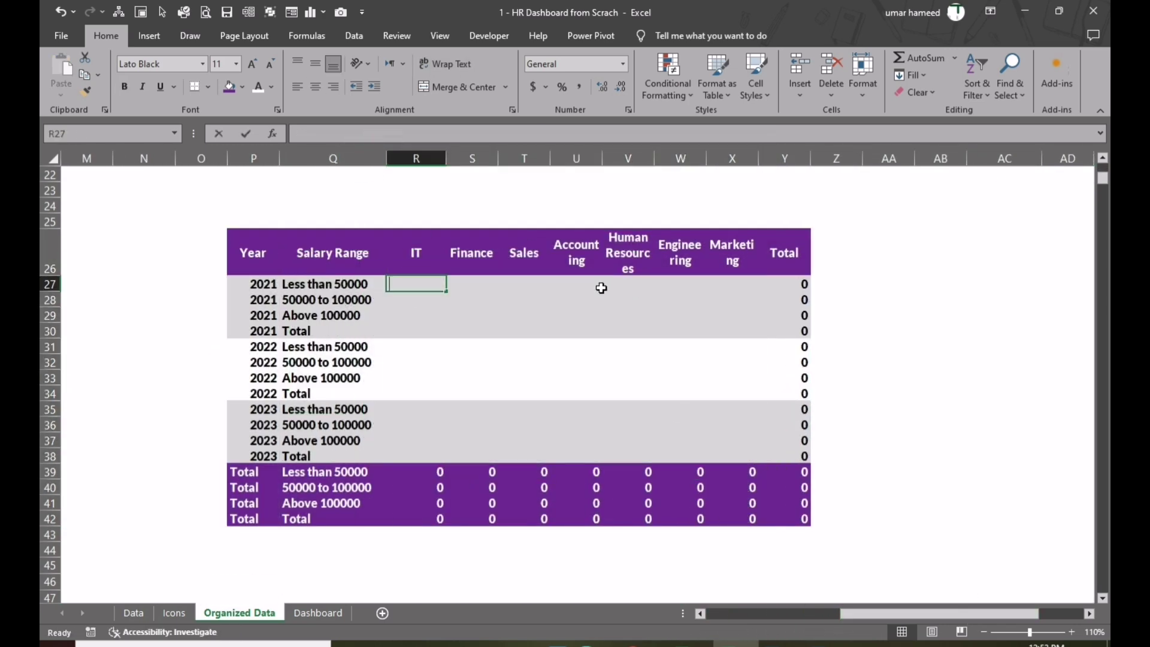
Enter =IF($O$2,C27,"") in R27 so the 2021 IT count depends on the TRUE flag in O2
text(=if()
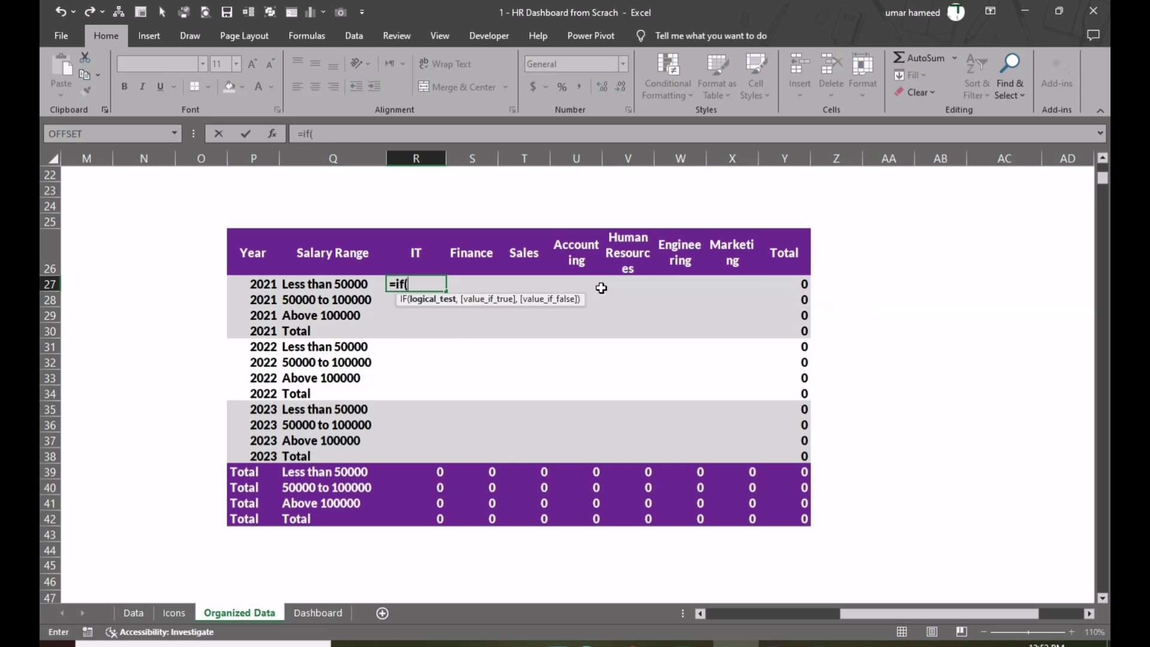
scroll(491, 319, up, 7)
click(209, 223)
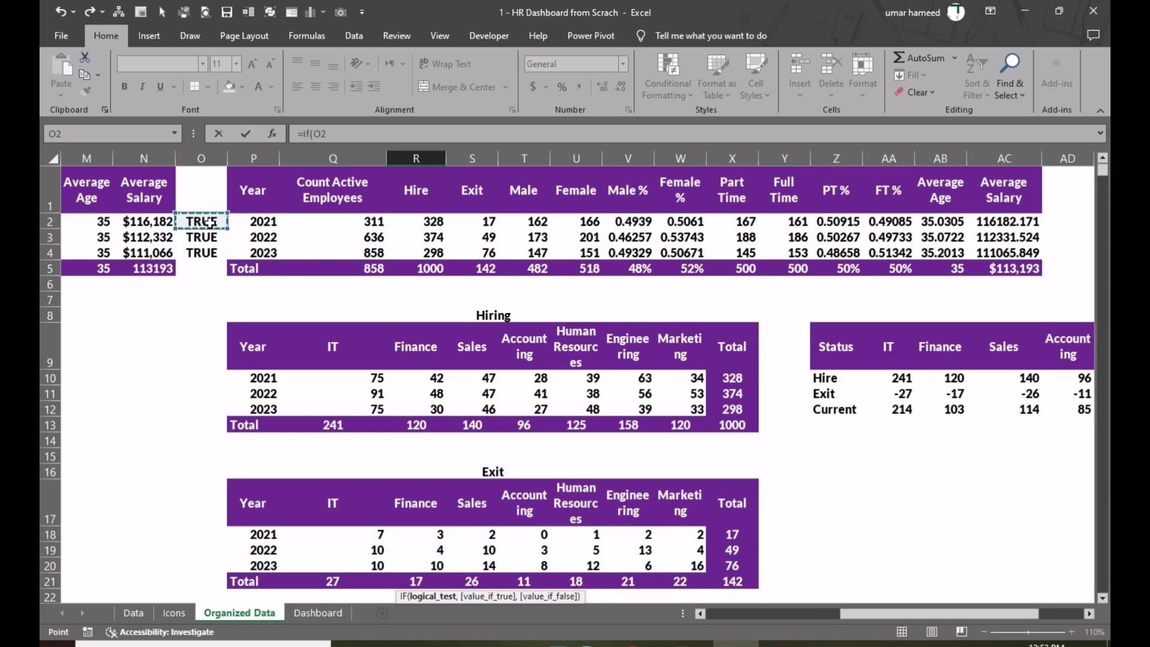
key(F4)
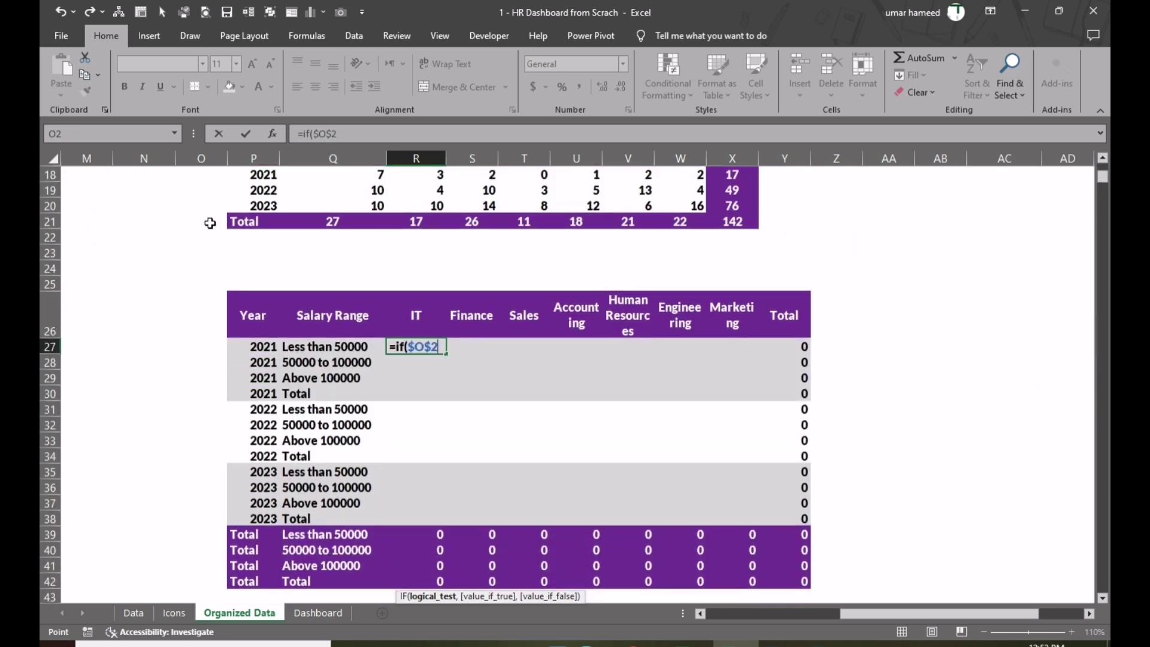
text(,)
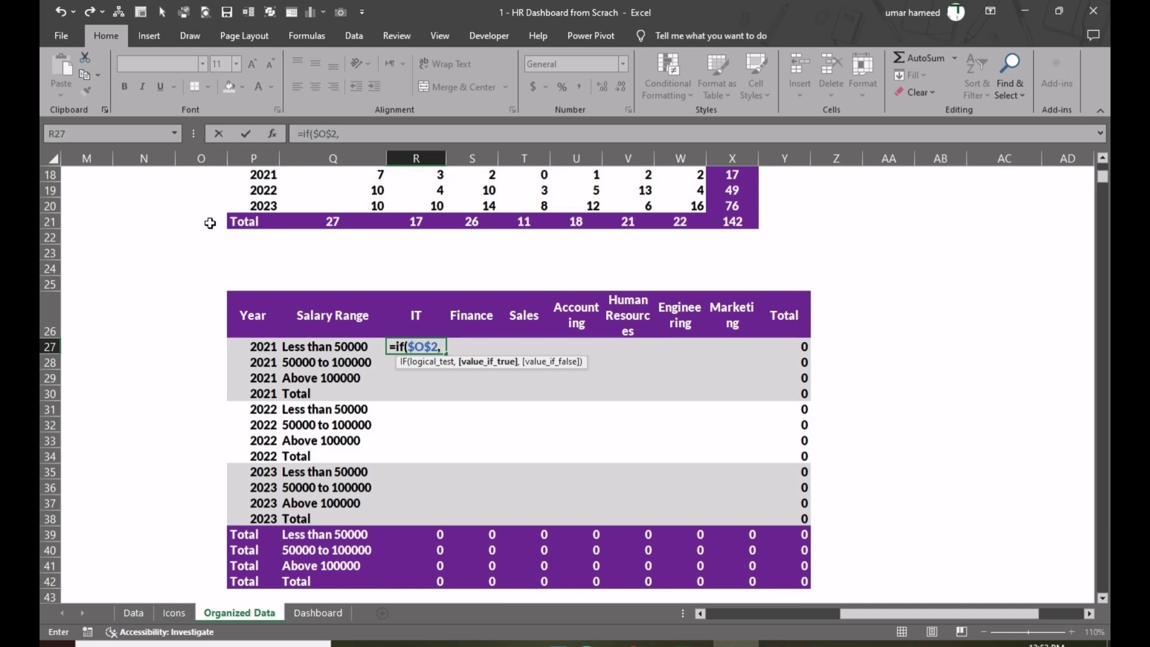
drag(907, 617, 749, 616)
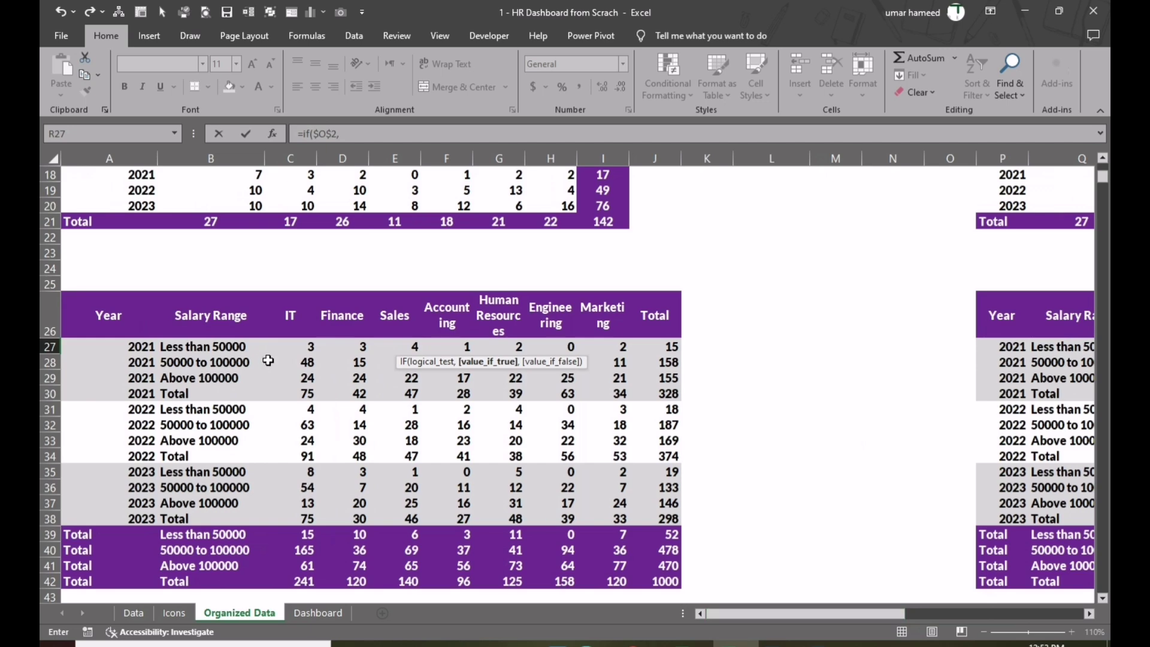
click(304, 350)
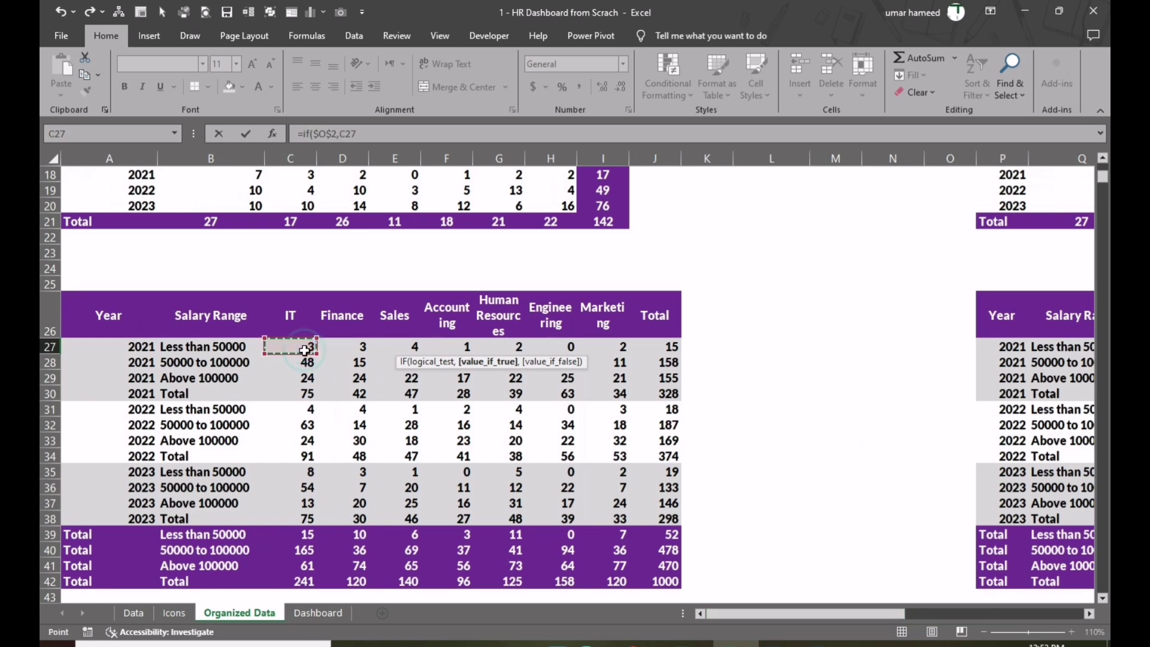
text(,)
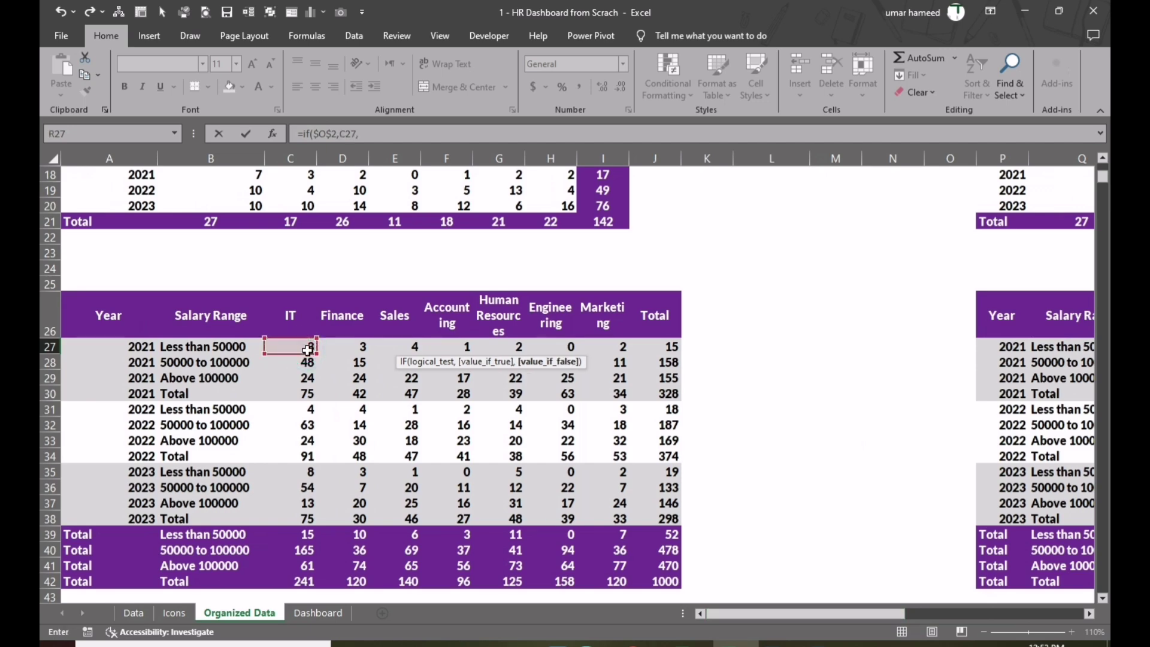
drag(847, 617, 945, 613)
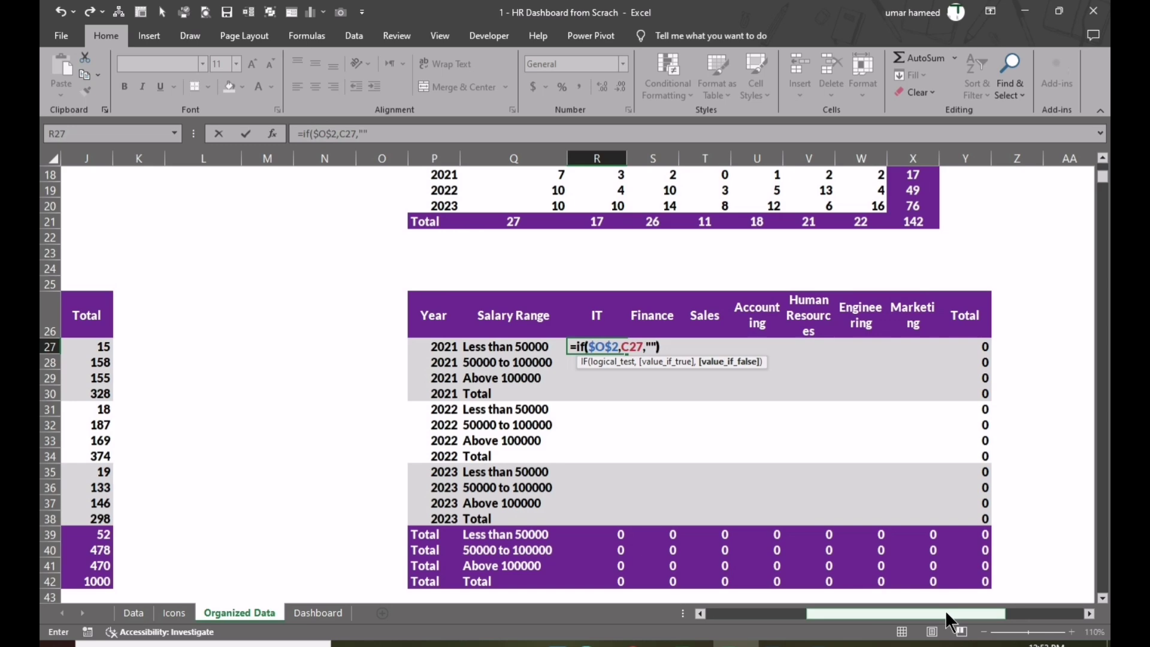
key(ctrl+Return)
Fill the R27 IF formula across all departments and 2021 rows, covering R27:X30
key(shift+Right)
key(shift+Right)
key(shift+Right)
key(shift+Right)
key(shift+Right)
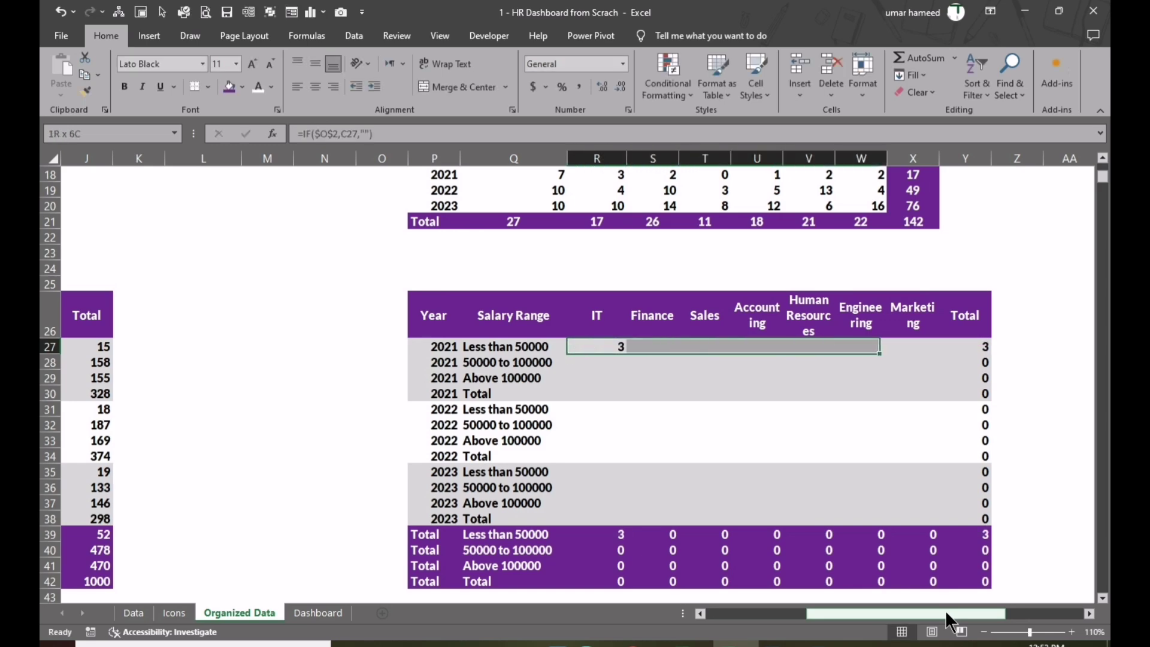
key(shift+Right)
key(shift+Down)
key(shift+Down)
key(shift+Down)
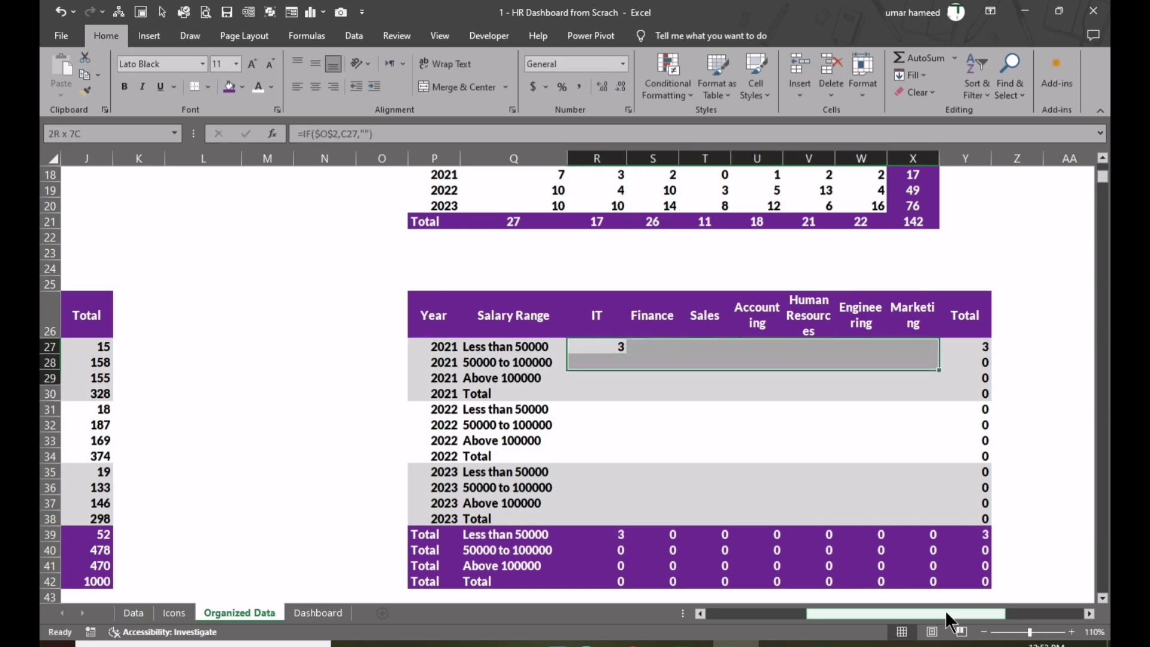
key(F2)
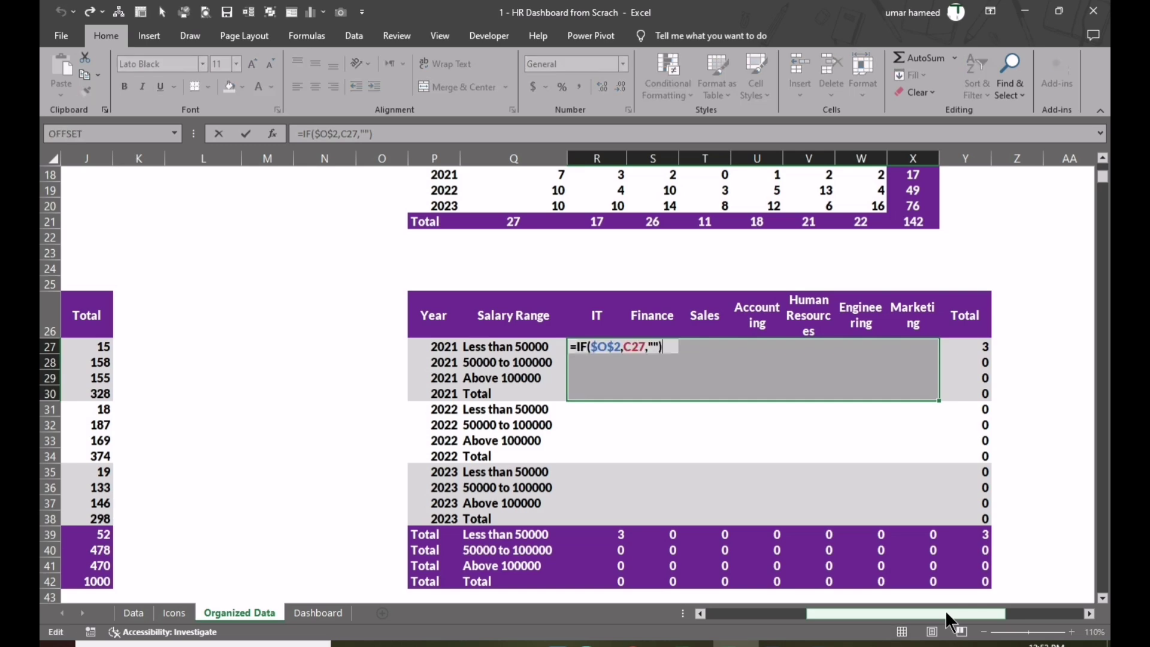
key(ctrl+Return)
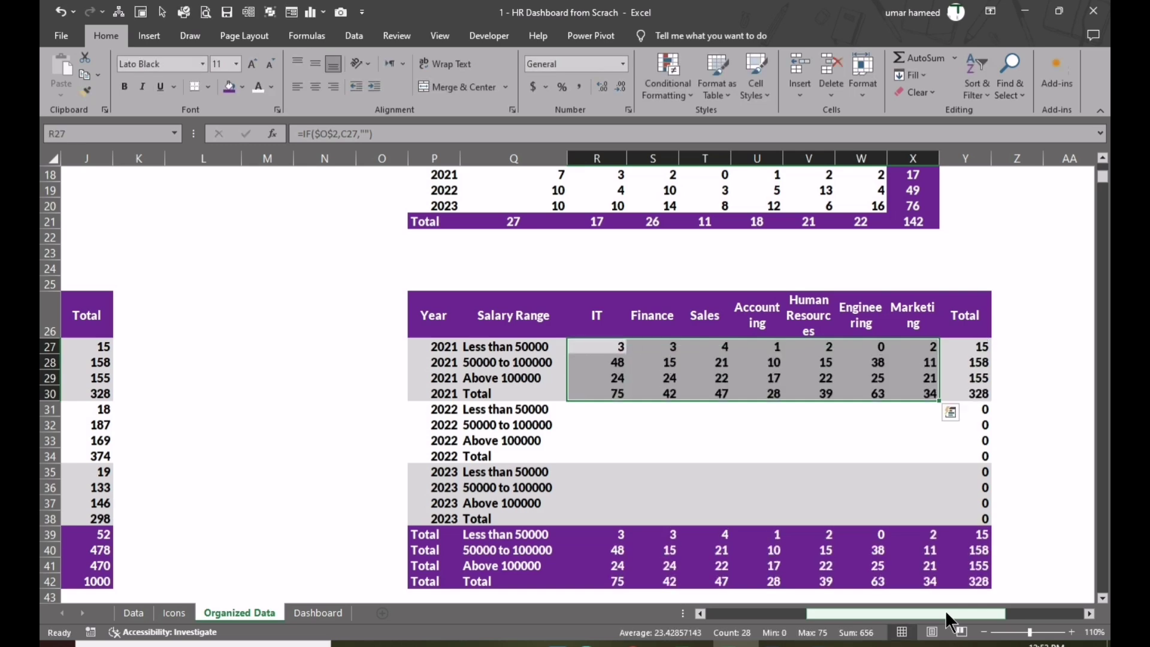
Copy R27 and paste only its formula into R31, the first 2022 row under IT
key(Down)
key(Up)
key(ctrl+c)
key(Down)
key(Down)
key(Down)
key(Down)
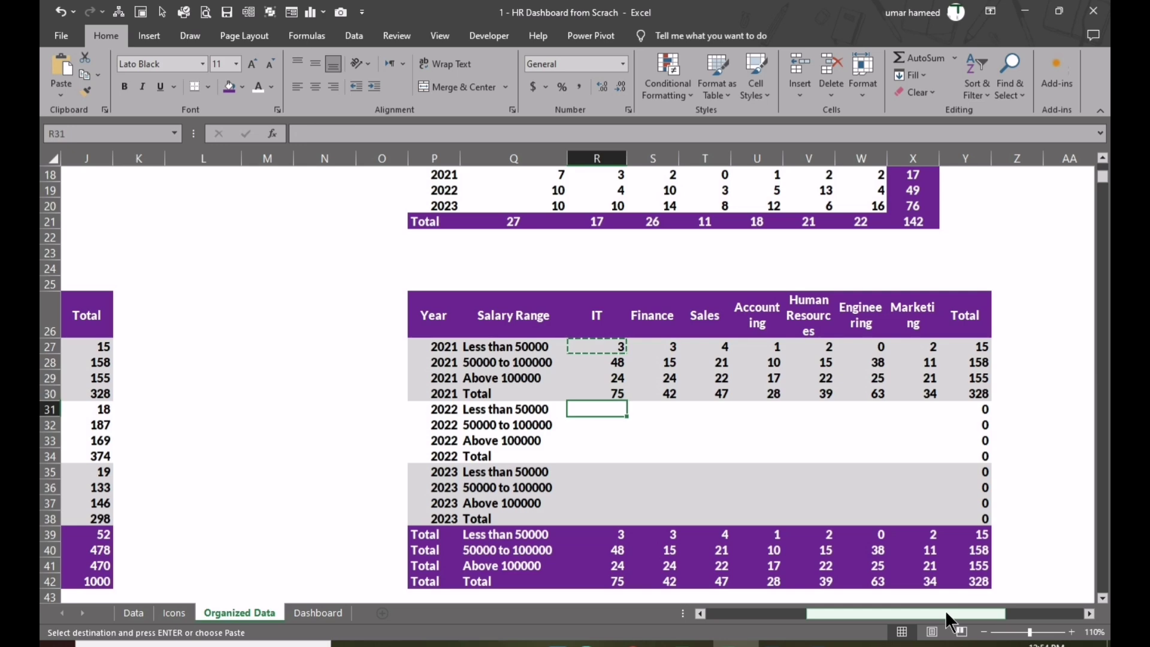
key(ctrl+alt+v)
key(f)
key(Return)
Change the flag reference in R31 to $O$3 so the formula reads =IF($O$3,C31,"")
key(Down)
key(Up)
key(F2)
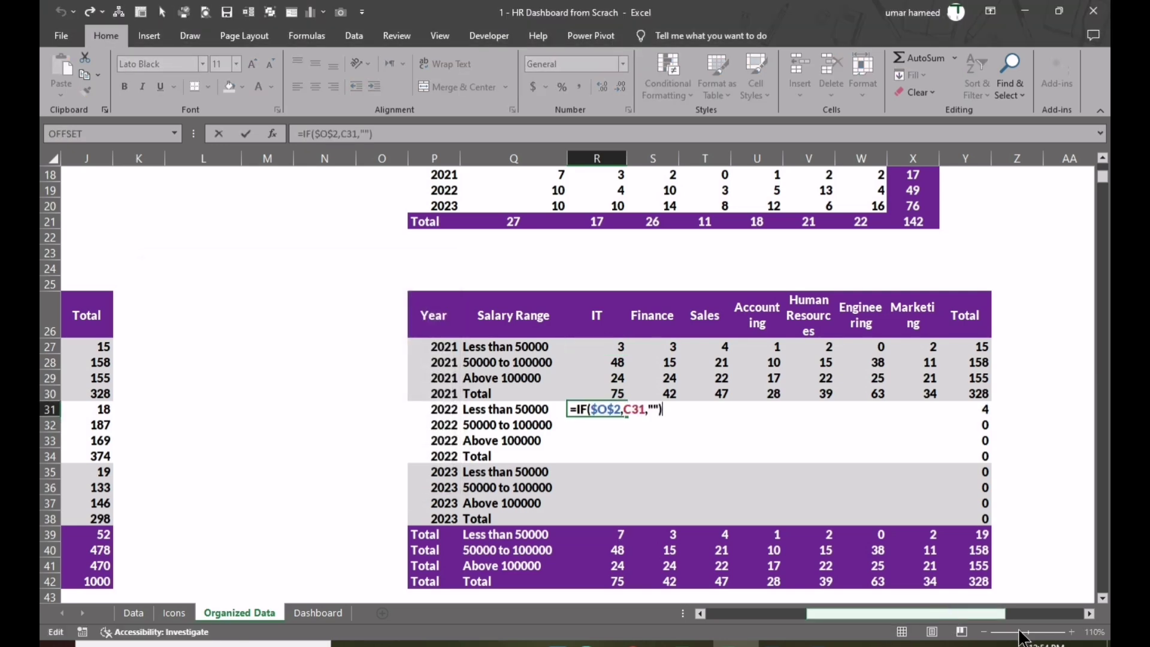
click(621, 409)
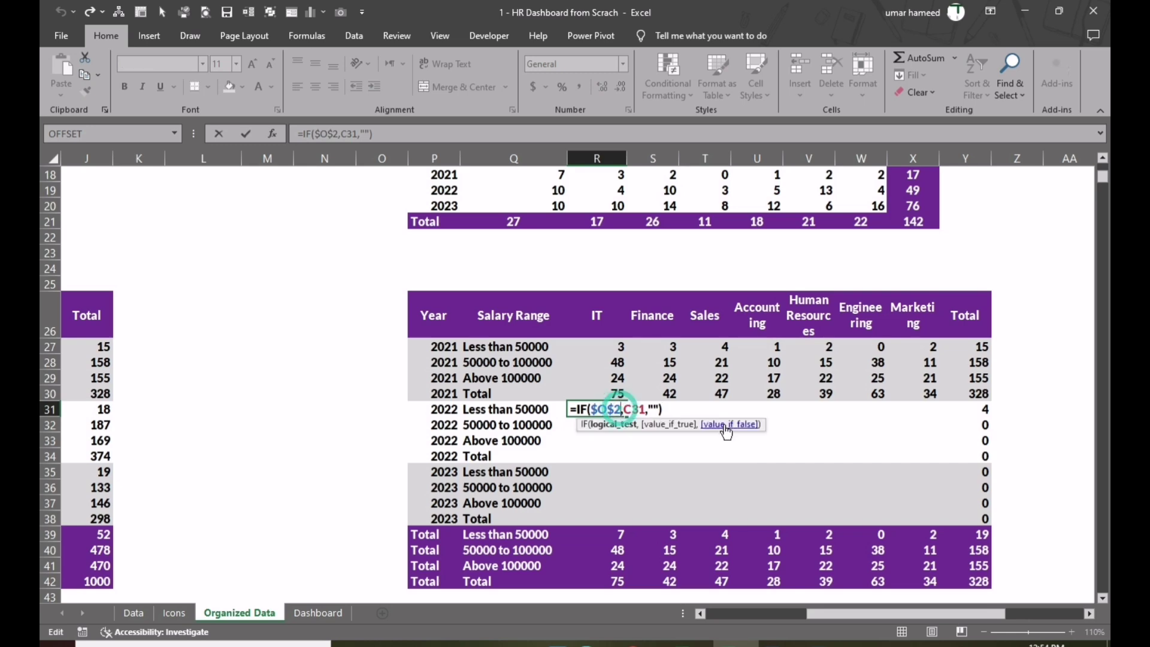
key(ctrl+Return)
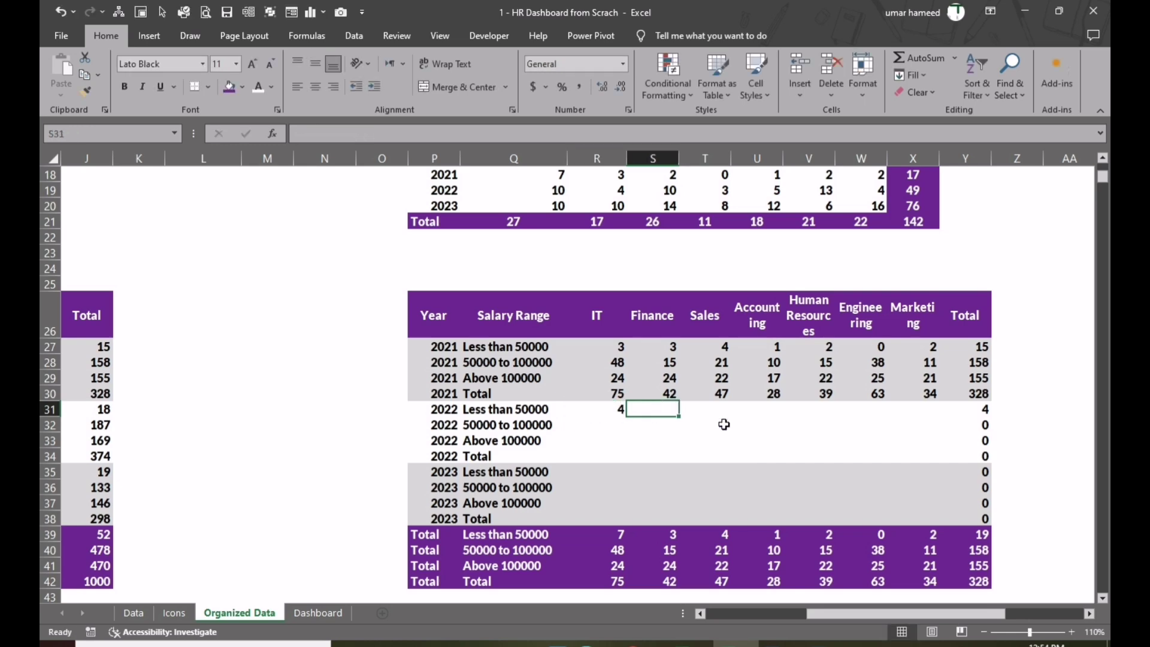
scroll(793, 352, up, 6)
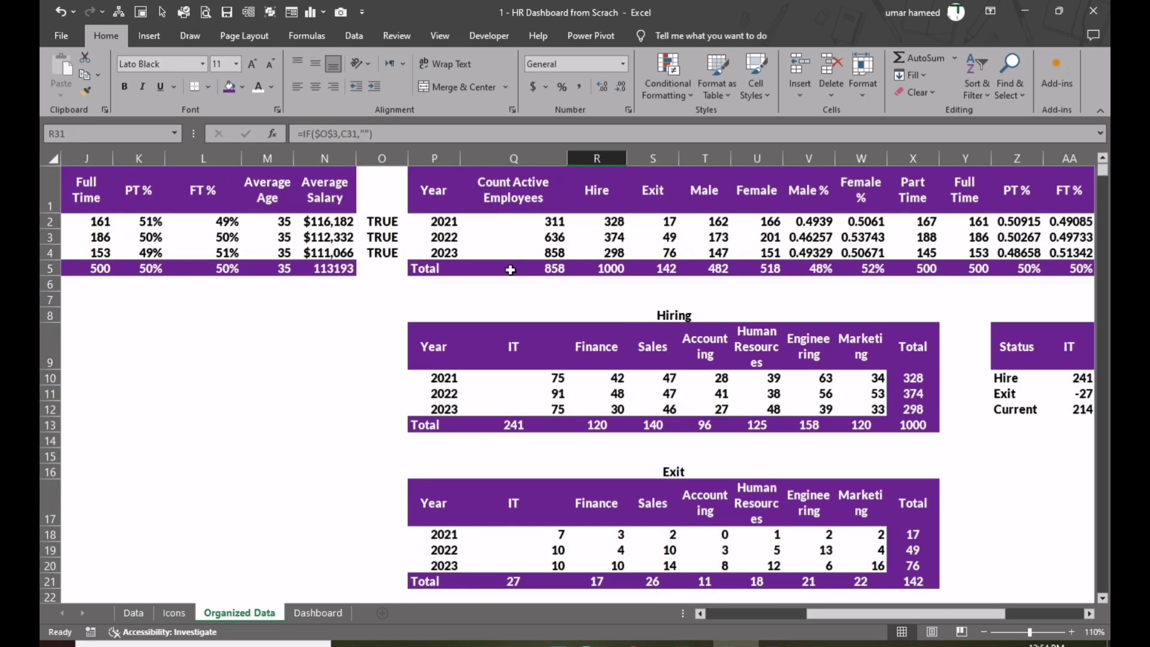
Fill the R31 IF formula across all departments and 2022 rows, covering R31:X34
scroll(513, 297, down, 6)
key(shift+Right)
key(shift+Right)
key(shift+Right)
key(shift+Right)
key(shift+Right)
key(shift+Right)
key(shift+Right)
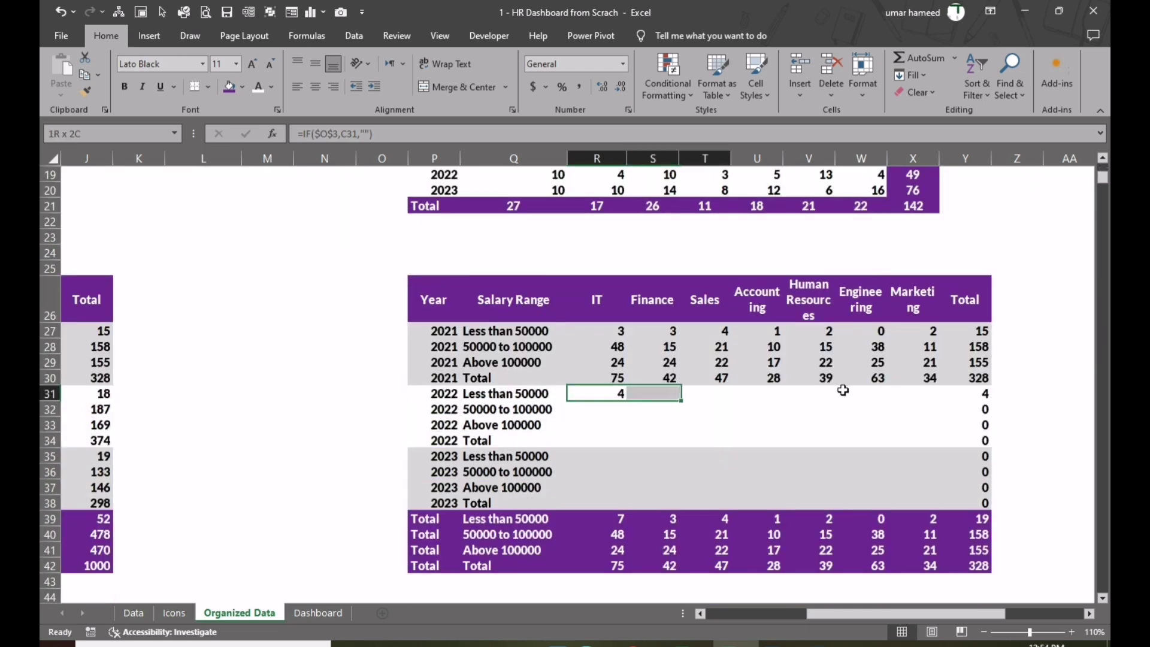
key(shift+Left)
key(shift+Down)
key(shift+Down)
key(F2)
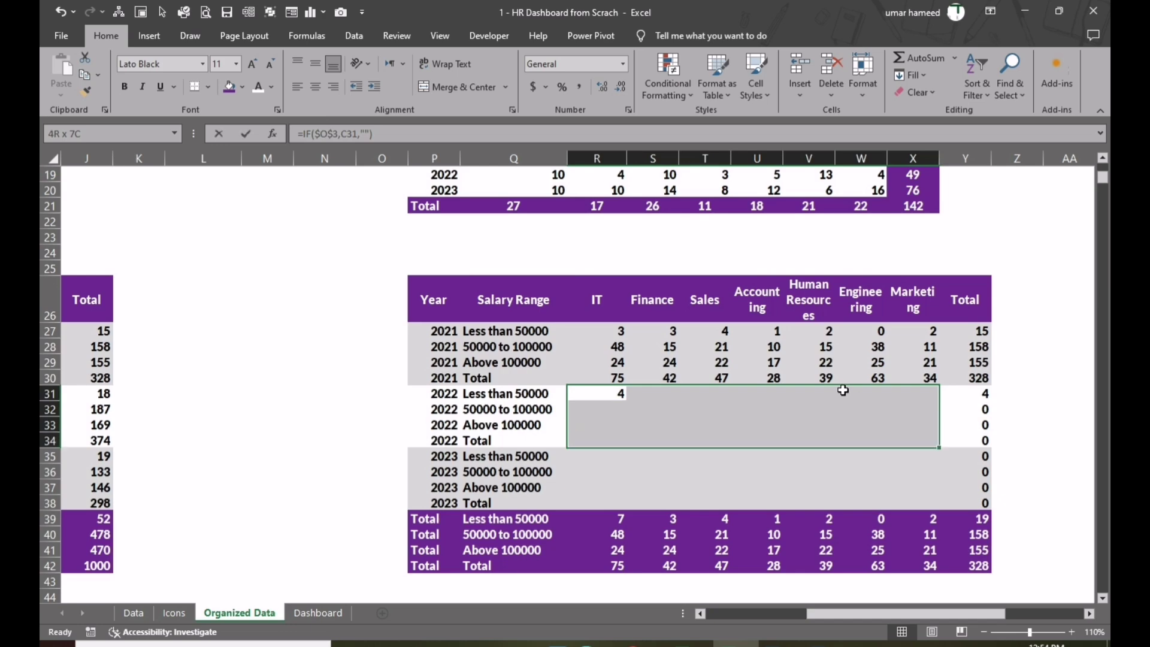
key(ctrl+Return)
key(Down)
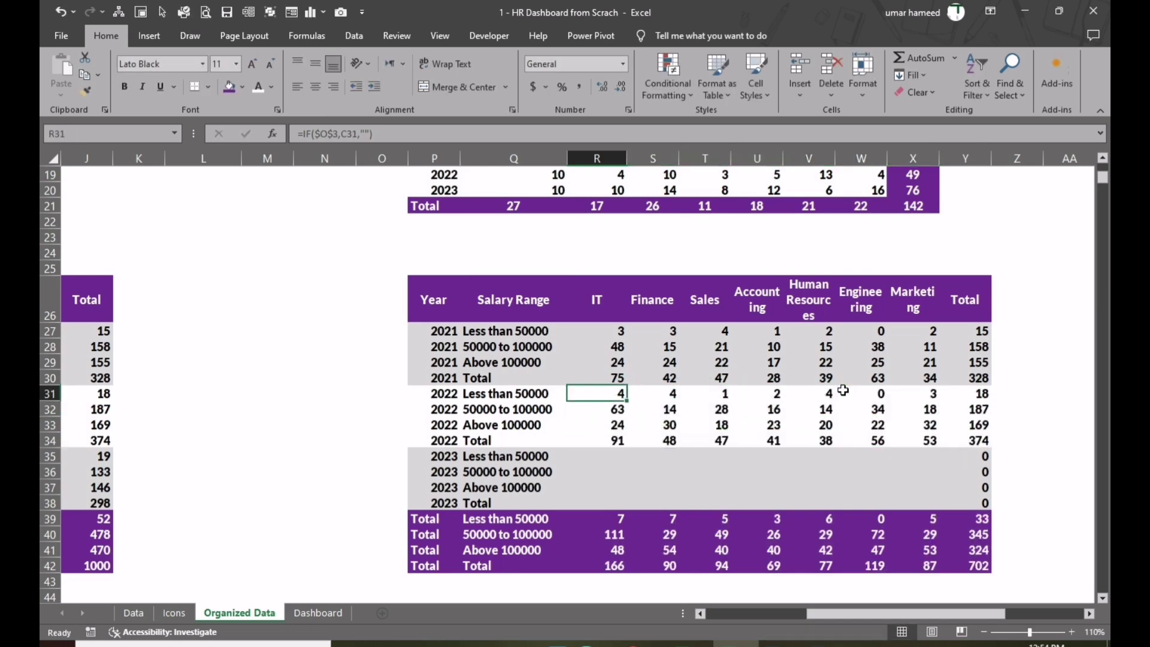
Copy R31 and paste only its formula into the 2023 block R35:X38
key(ctrl+c)
drag(617, 455, 916, 500)
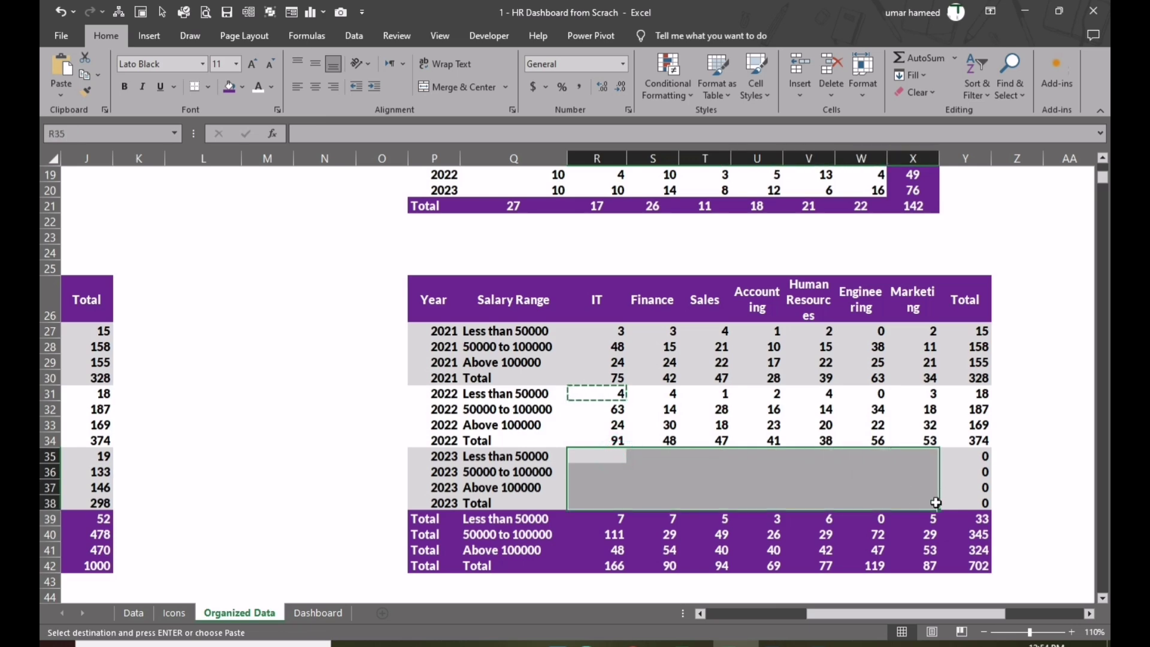
key(ctrl+alt+v)
key(f)
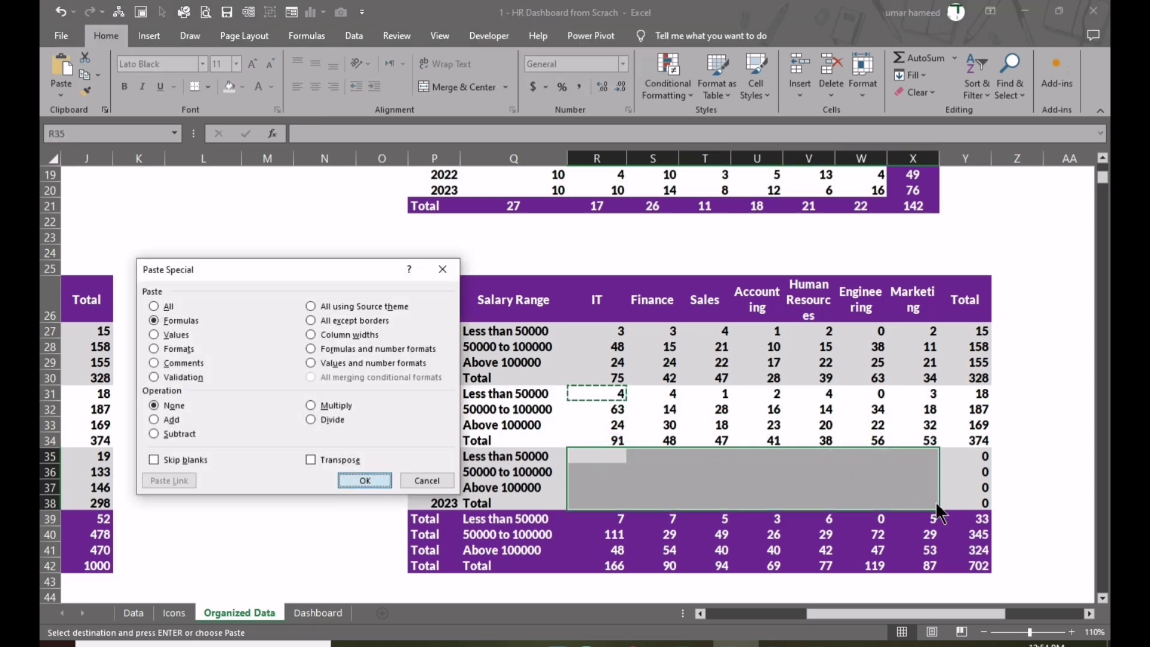
key(Return)
Change the flag reference in R35 to $O$4 so the formula reads =IF($O$4,C35,"")
double_click(618, 463)
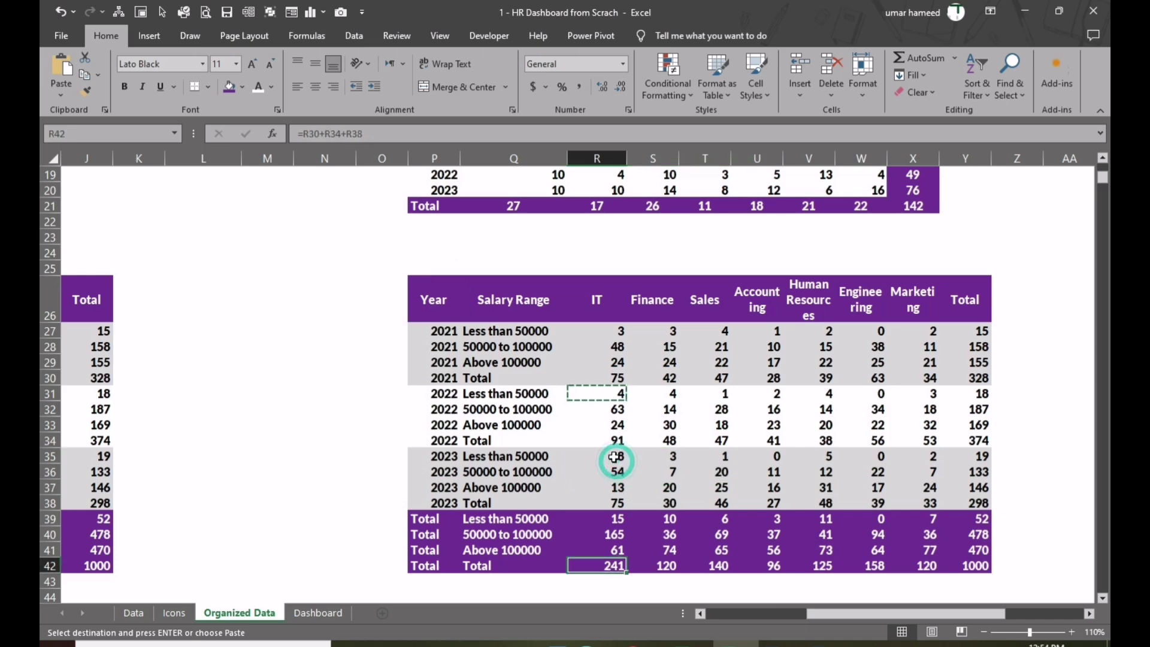
click(610, 456)
double_click(610, 456)
click(617, 456)
key(shift+Left)
text(4)
key(Tab)
Fill the R35 IF formula across all departments and 2023 rows, covering R35:X38
key(Left)
key(shift+Right)
key(shift+Right)
key(shift+Right)
key(shift+Right)
key(shift+Right)
key(shift+Right)
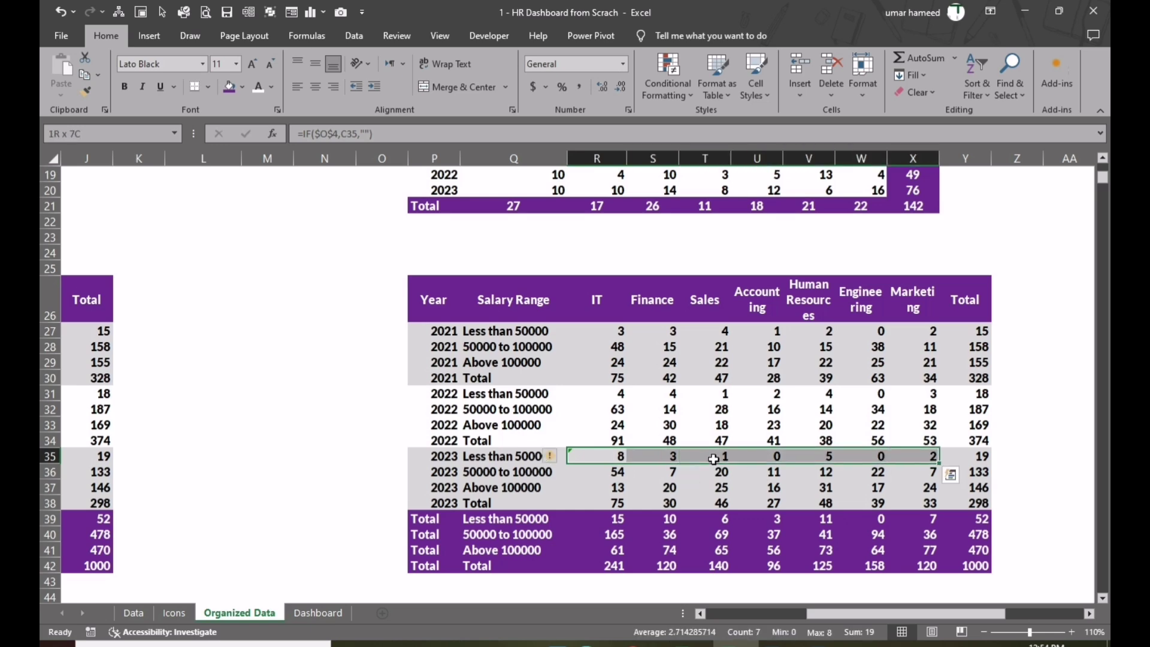
key(shift+Down)
key(shift+Down)
key(shift+Down)
key(ctrl+v)
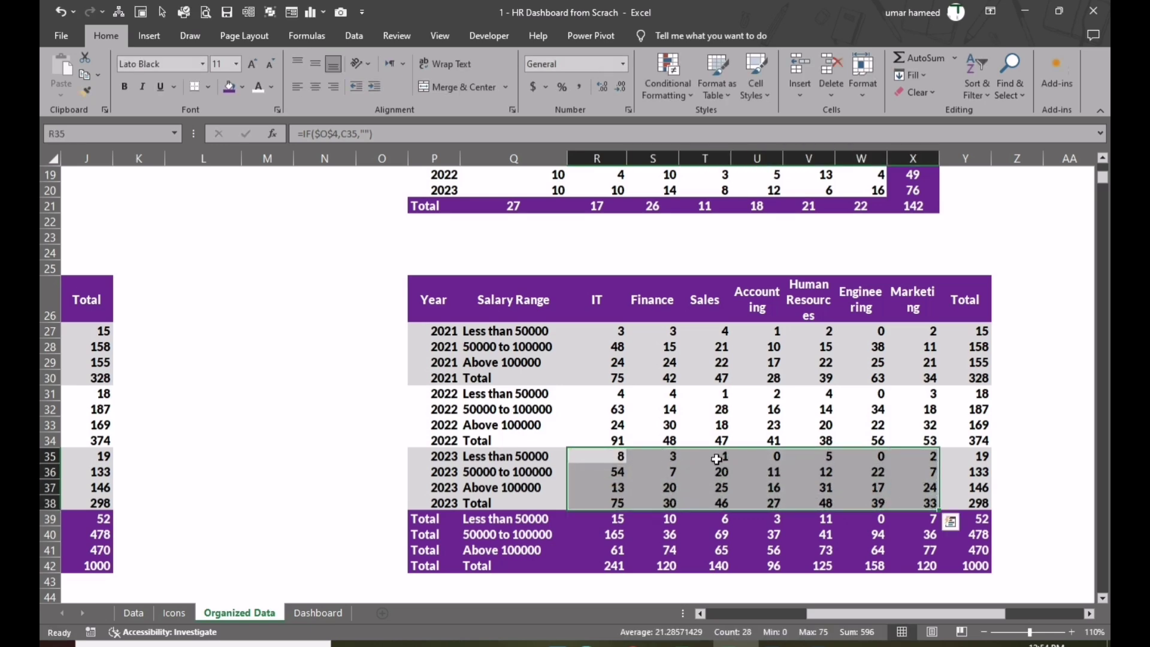
scroll(565, 347, down, 1)
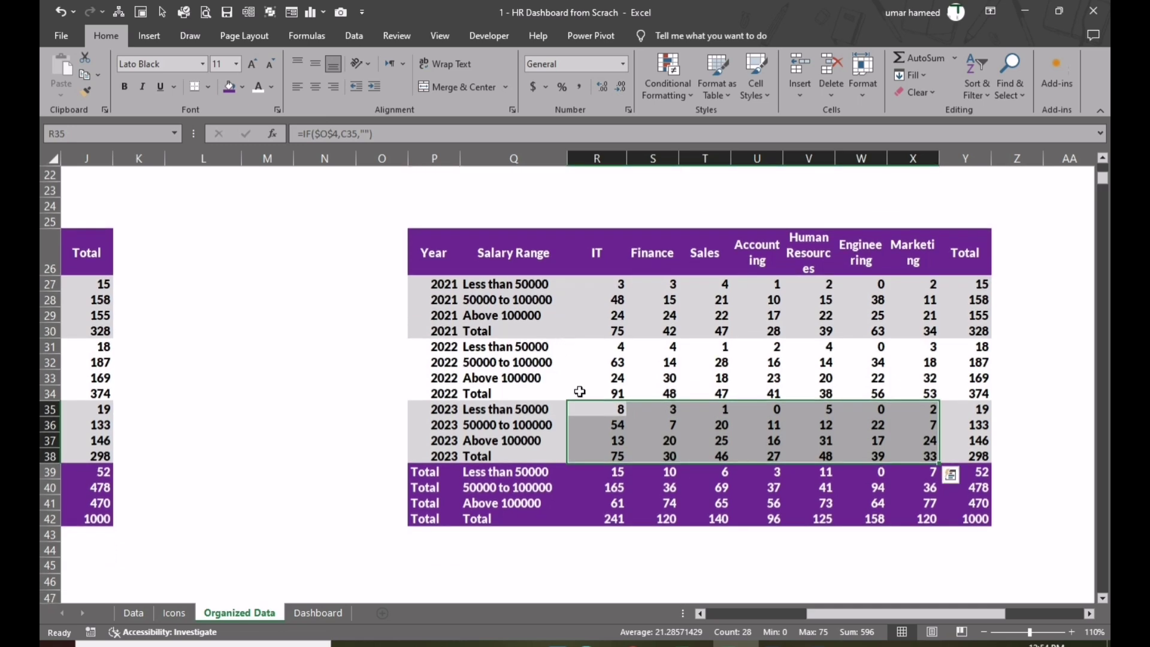
click(311, 530)
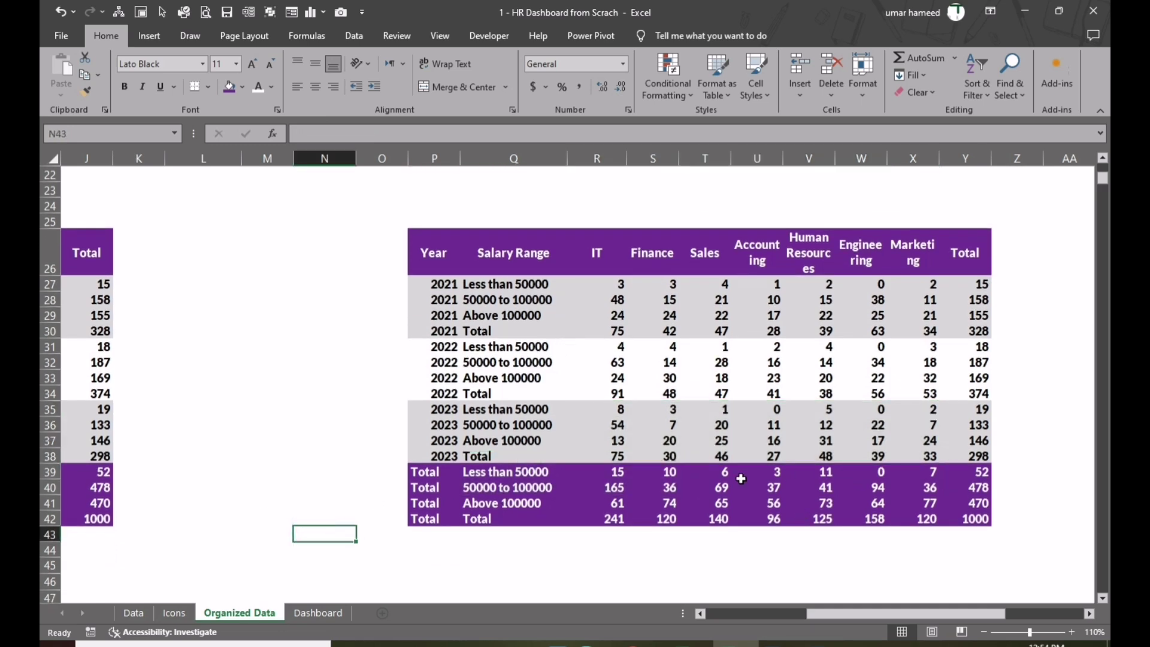
Insert a 2-D clustered column chart from the salary range totals in Q39:X42
drag(512, 472, 939, 520)
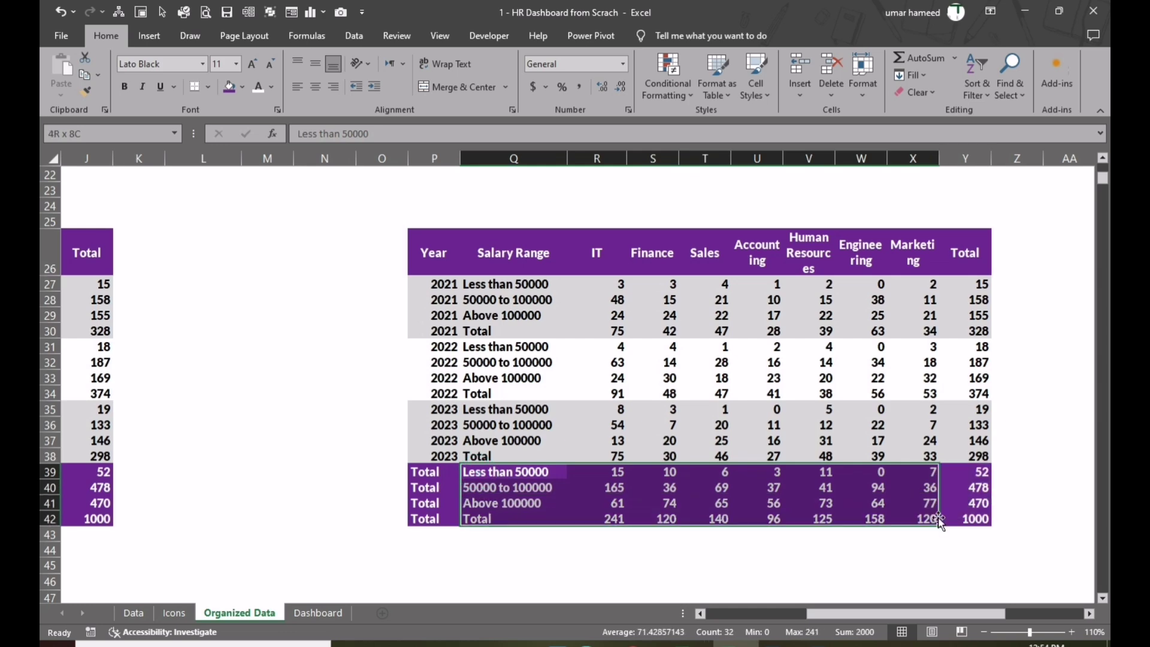
click(150, 36)
click(467, 59)
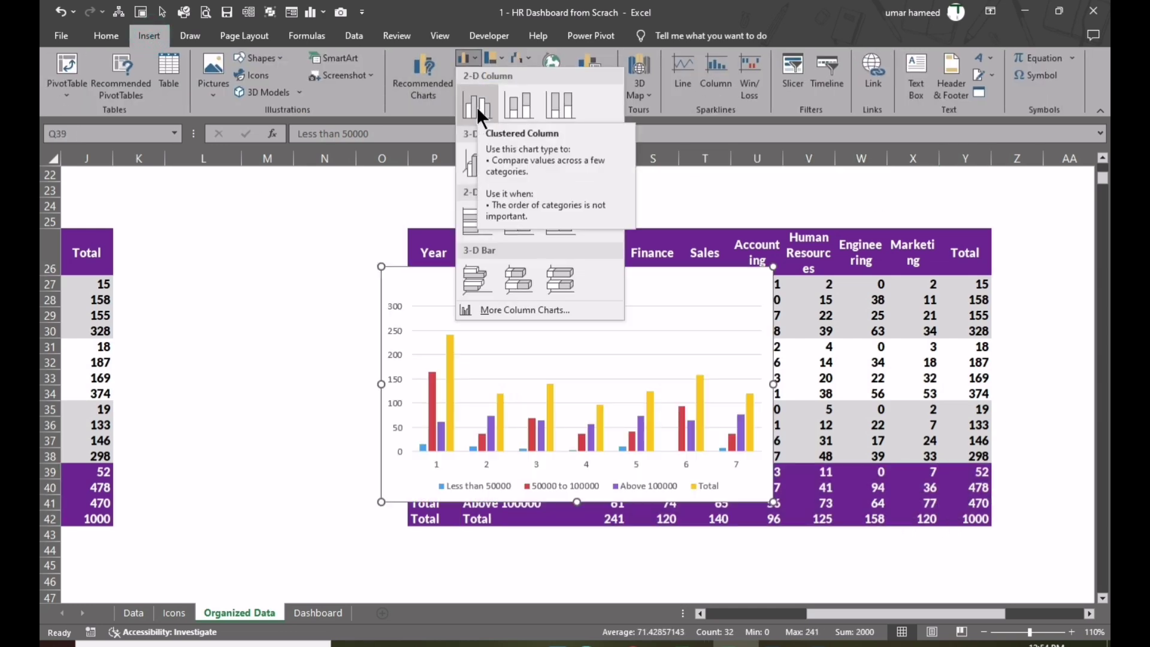
click(476, 107)
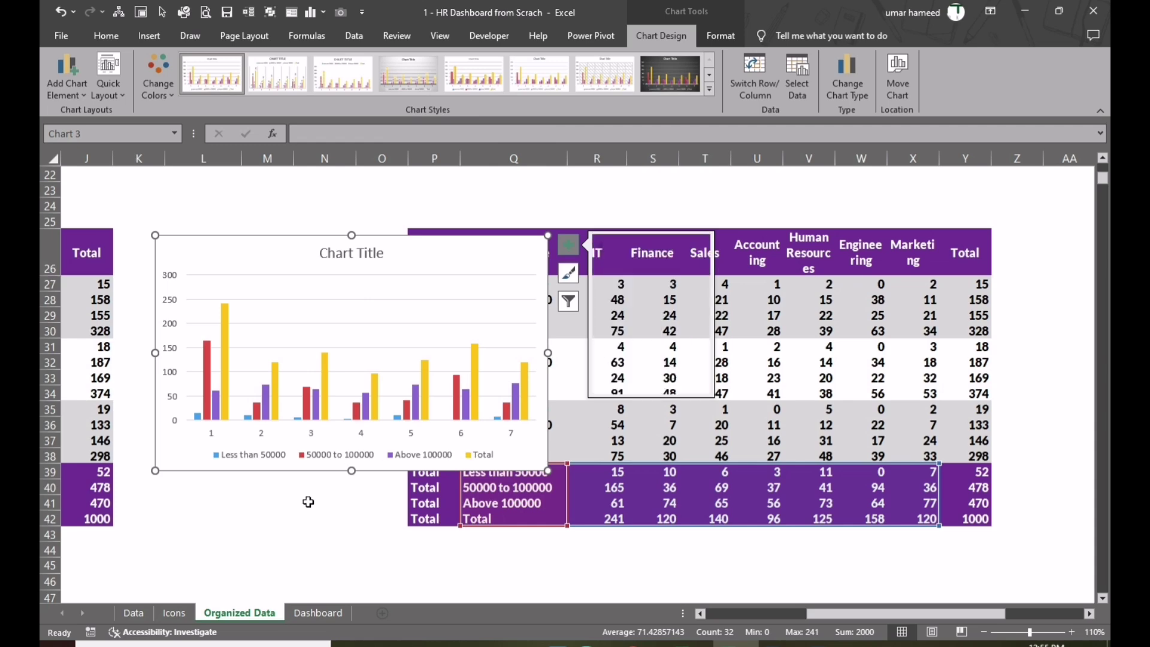
click(307, 502)
click(307, 502)
Set the chart's horizontal axis labels to the department names in C26:I26 of Organized Data
drag(834, 614, 799, 617)
right_click(835, 368)
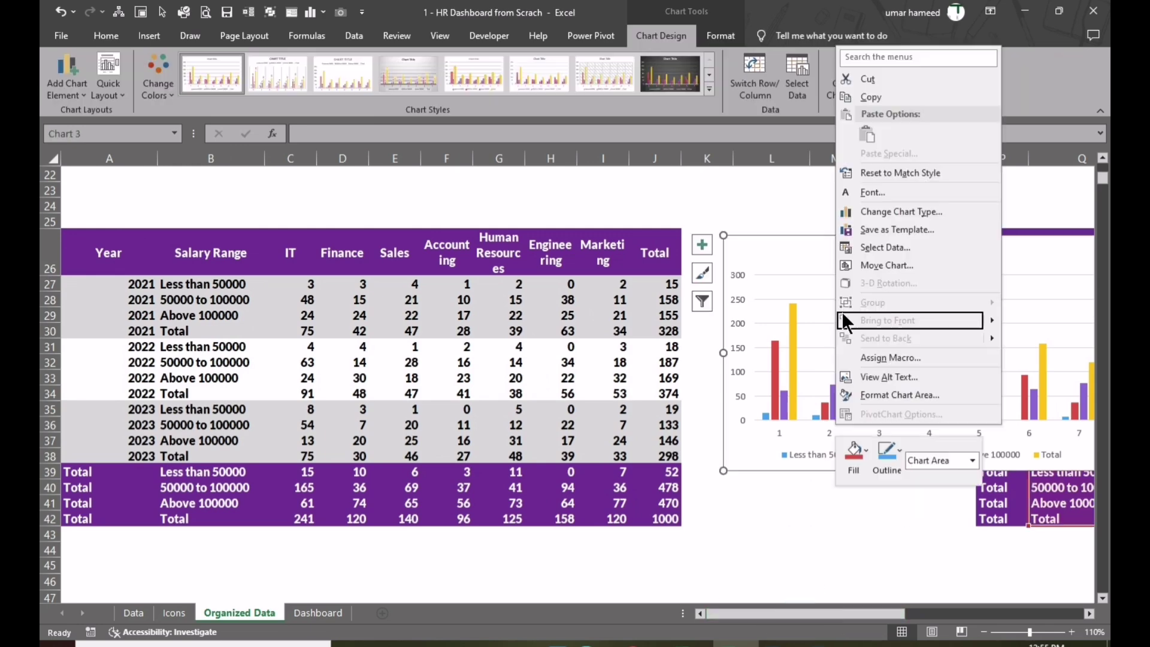
click(889, 245)
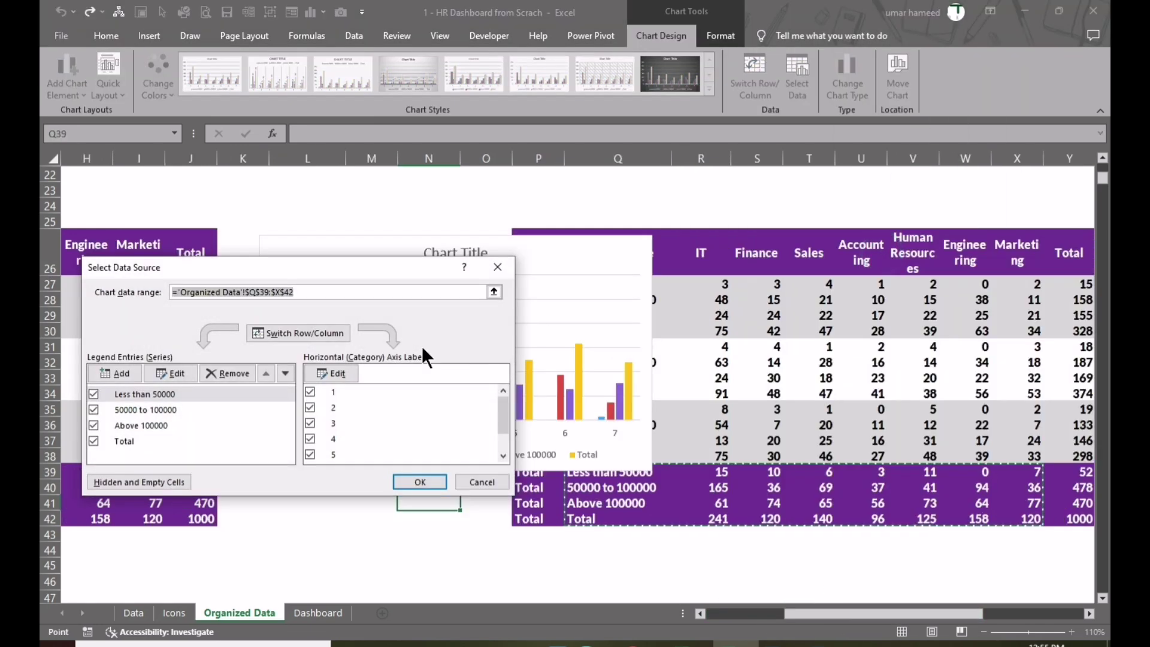
drag(318, 272, 511, 235)
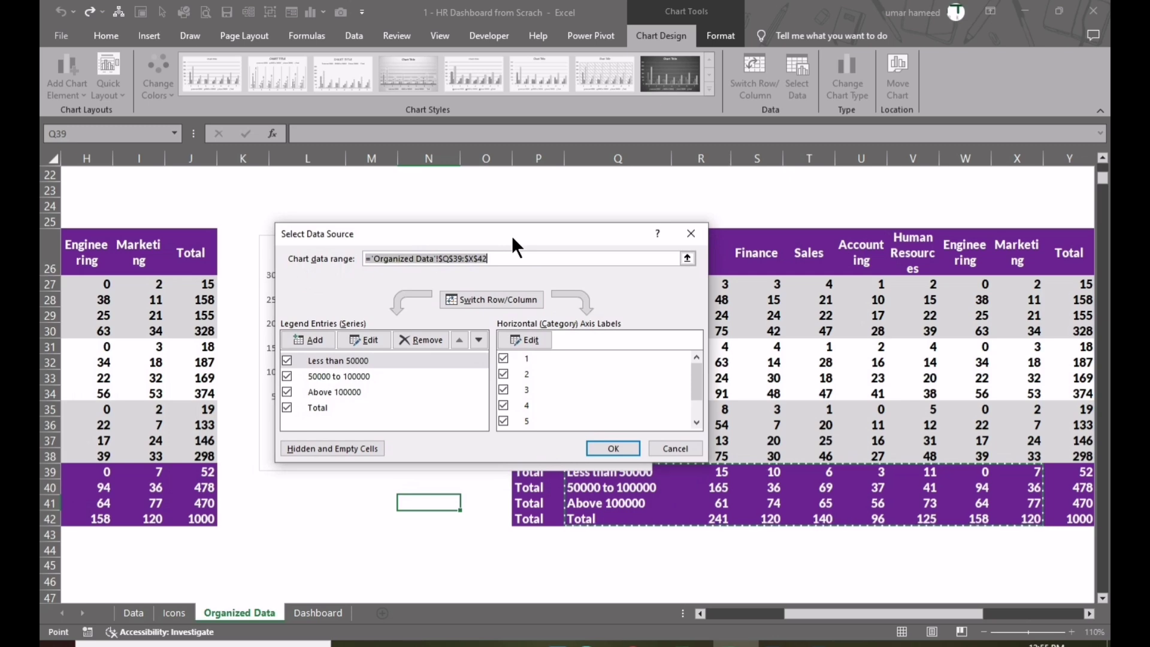
drag(701, 378, 690, 419)
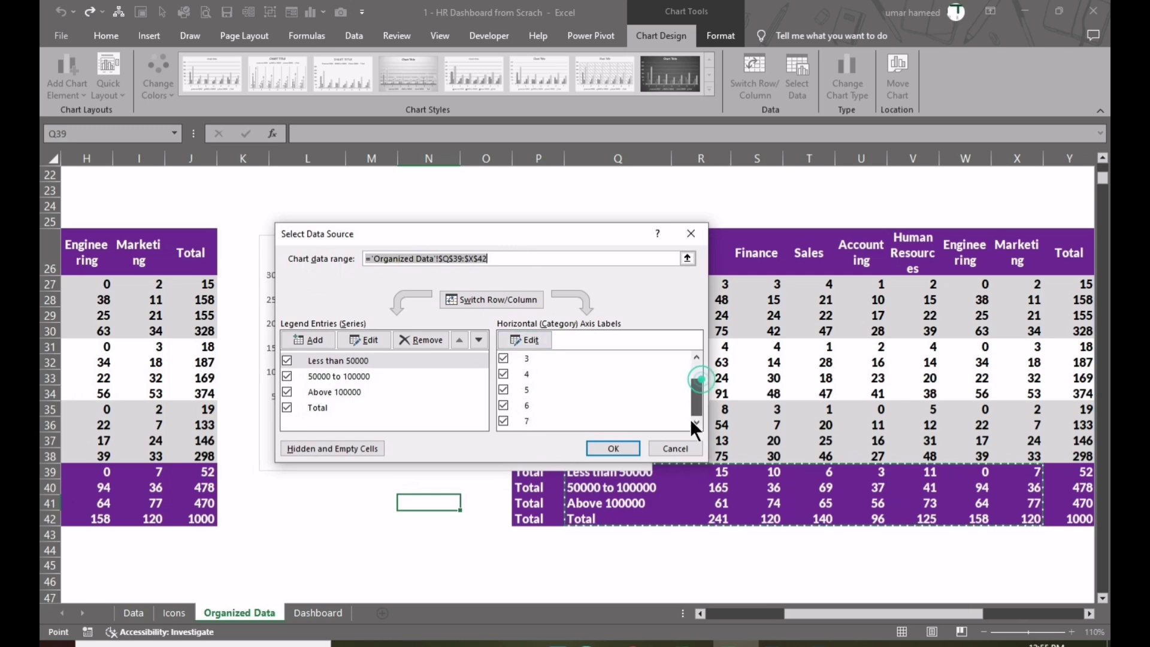
click(525, 340)
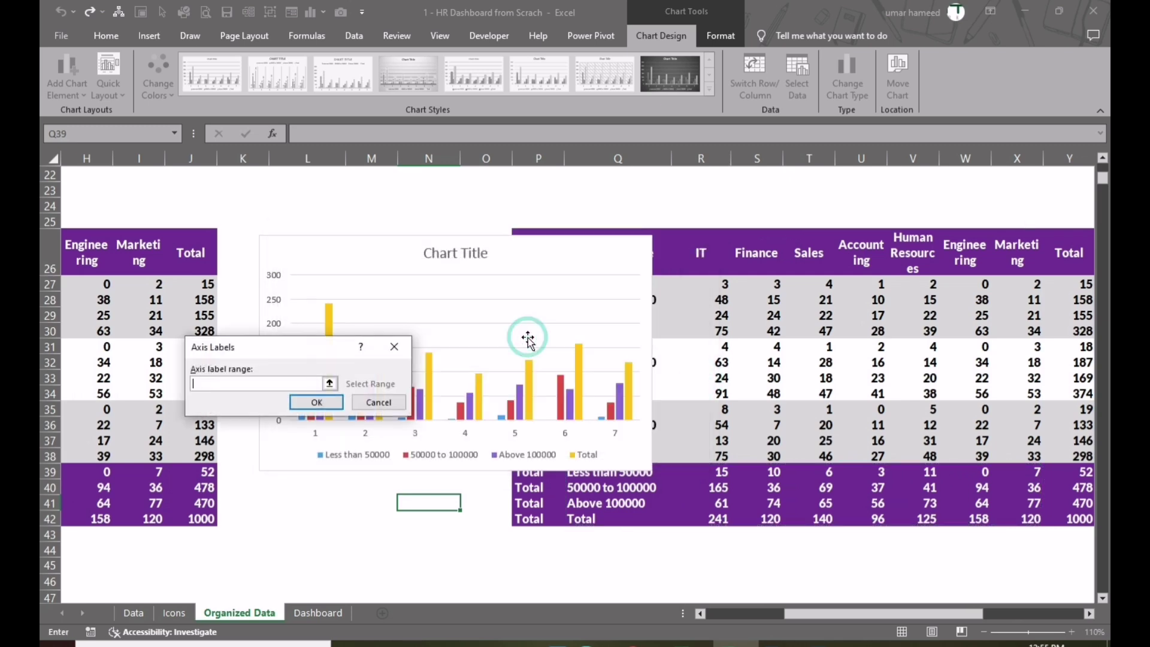
drag(855, 614, 777, 613)
drag(290, 243, 588, 254)
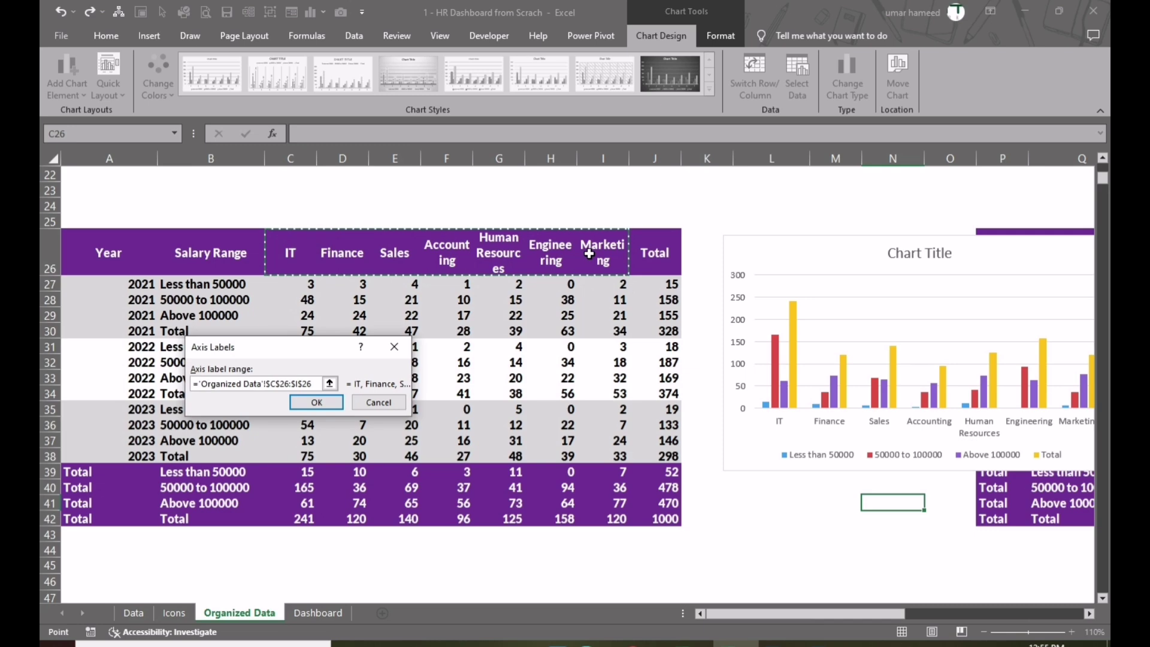
key(Return)
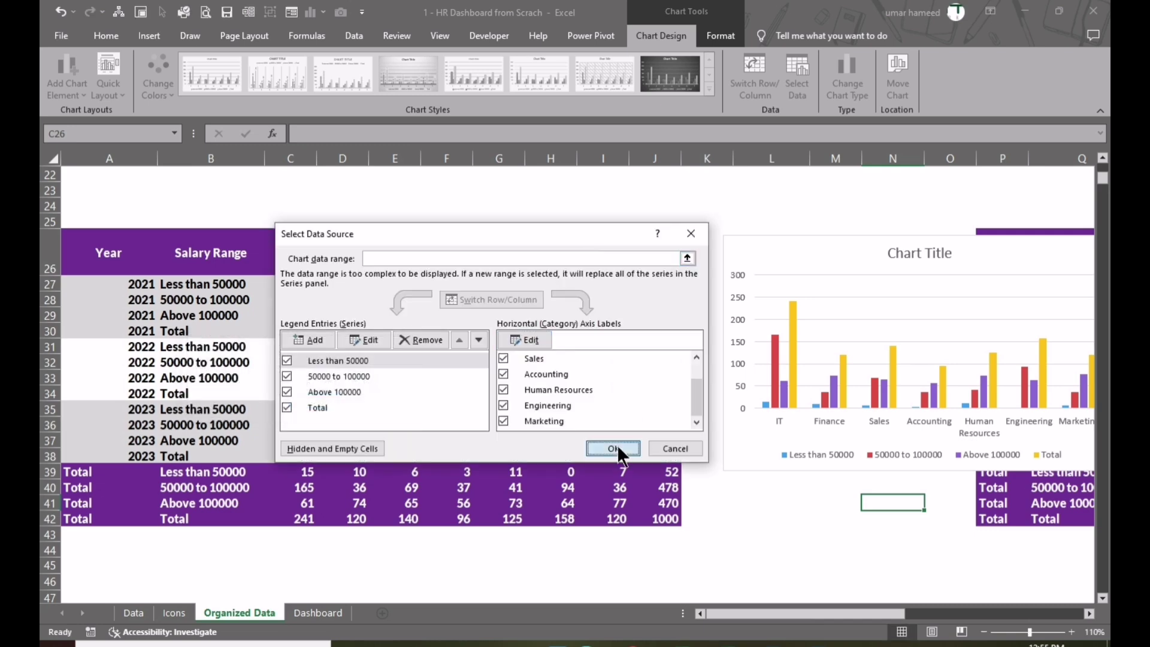
click(613, 448)
Remove the chart title and gridlines from the salary range column chart
drag(838, 615, 895, 607)
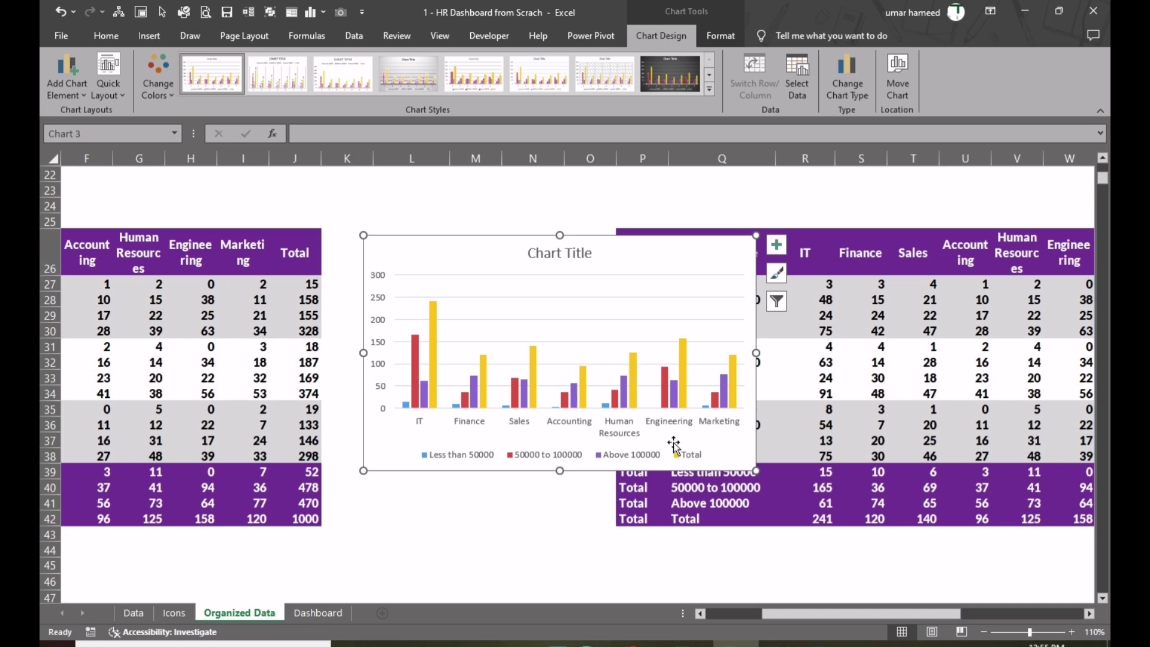
click(775, 244)
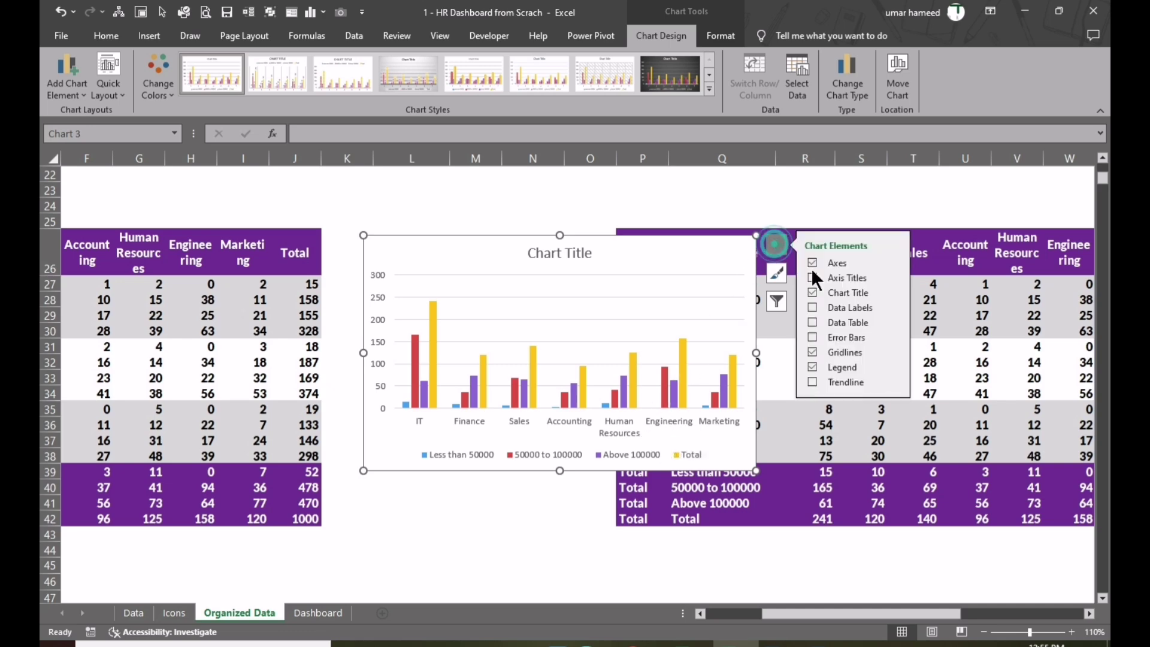
click(842, 290)
click(837, 351)
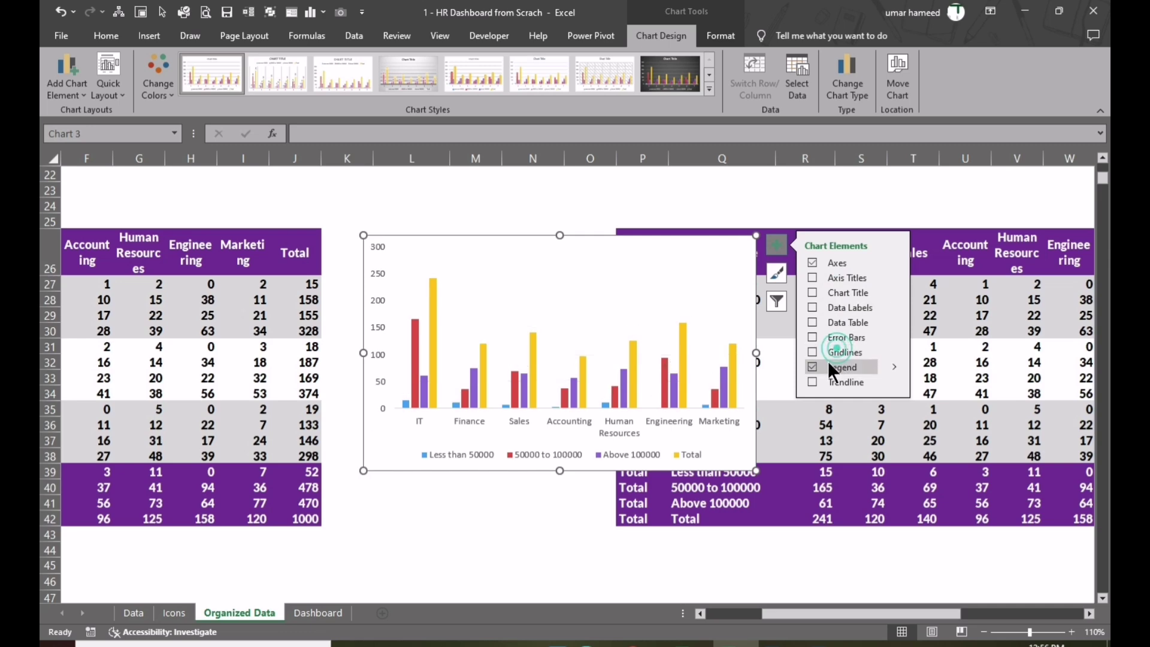
Format the chart area with no fill and no border line
right_click(740, 264)
right_click(719, 238)
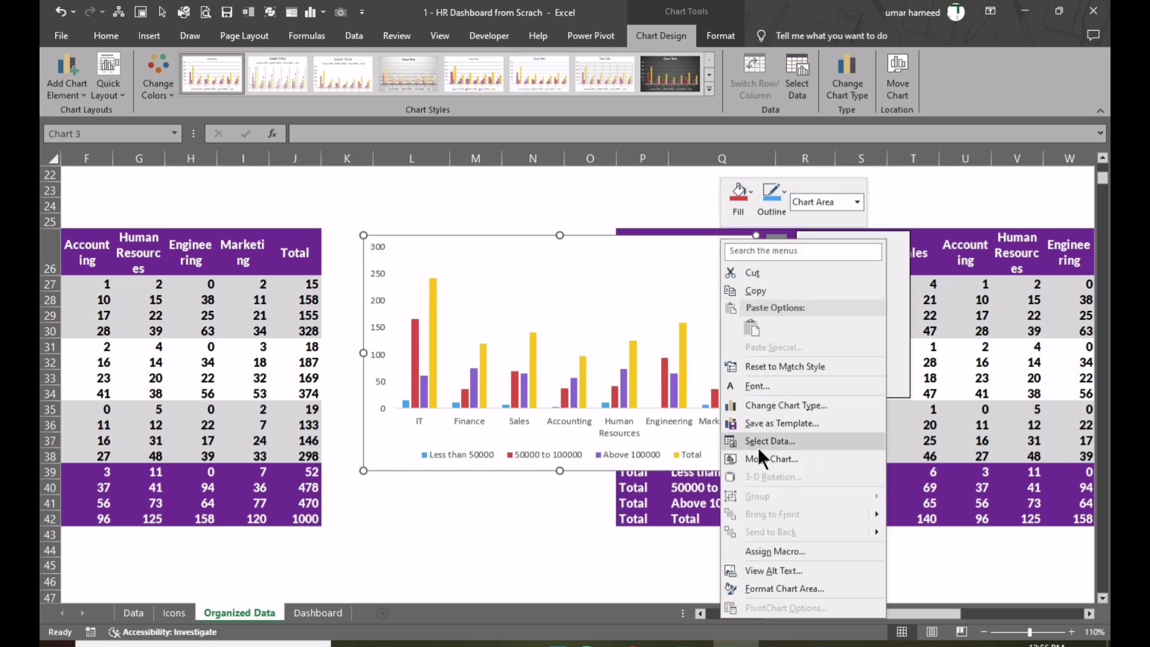
click(769, 586)
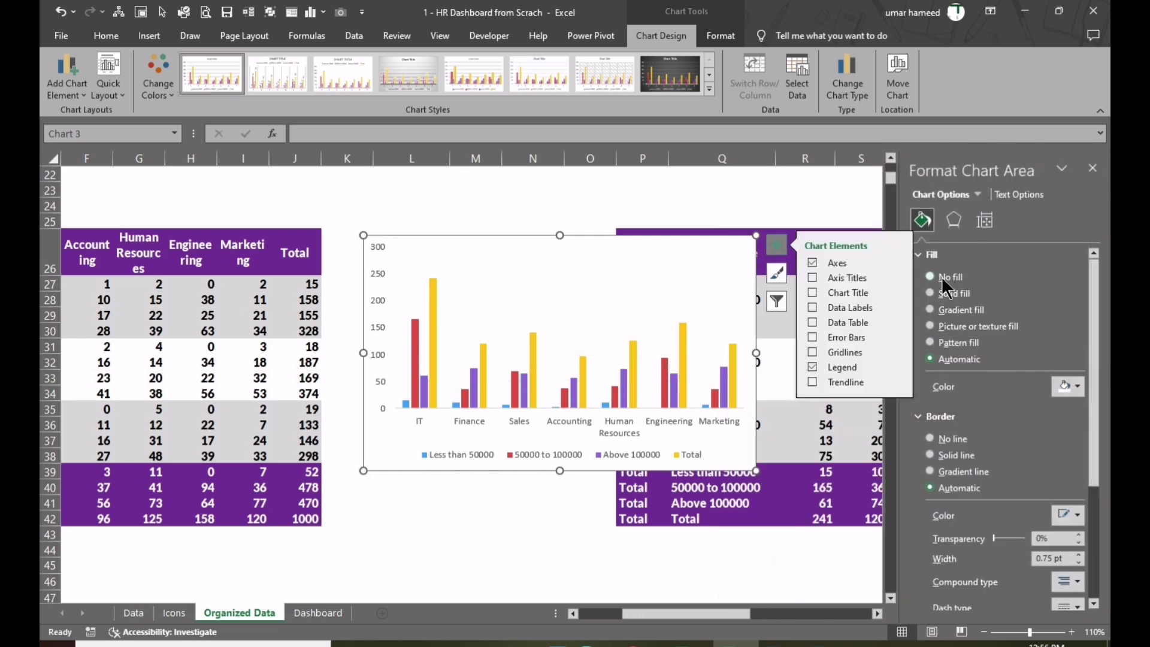
click(931, 277)
click(935, 408)
Move the chart below the salary range tables, starting at about row 45 between columns J and P
drag(493, 236, 451, 449)
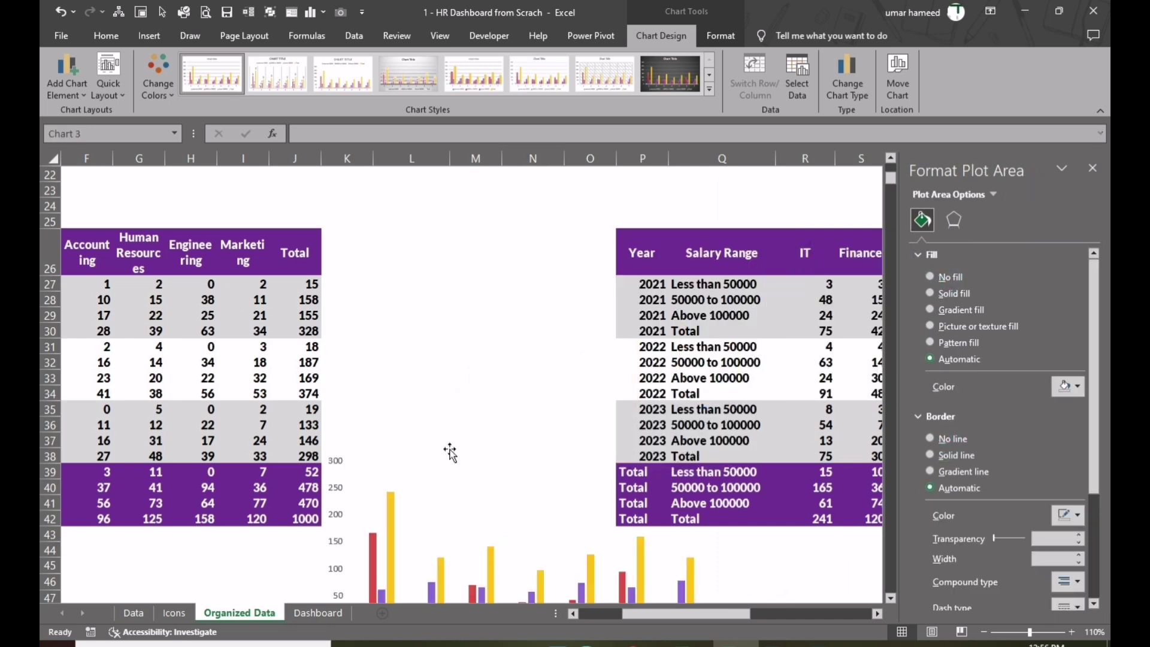
scroll(451, 450, down, 4)
drag(470, 233, 436, 346)
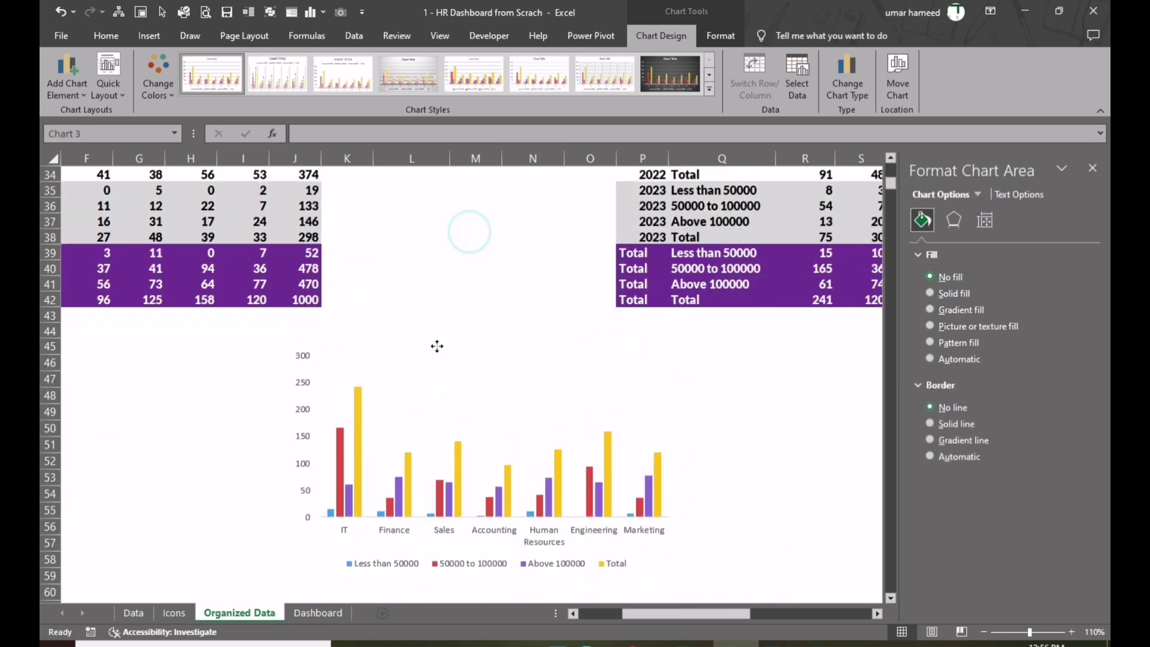
Set the chart's legend position to Top
click(357, 444)
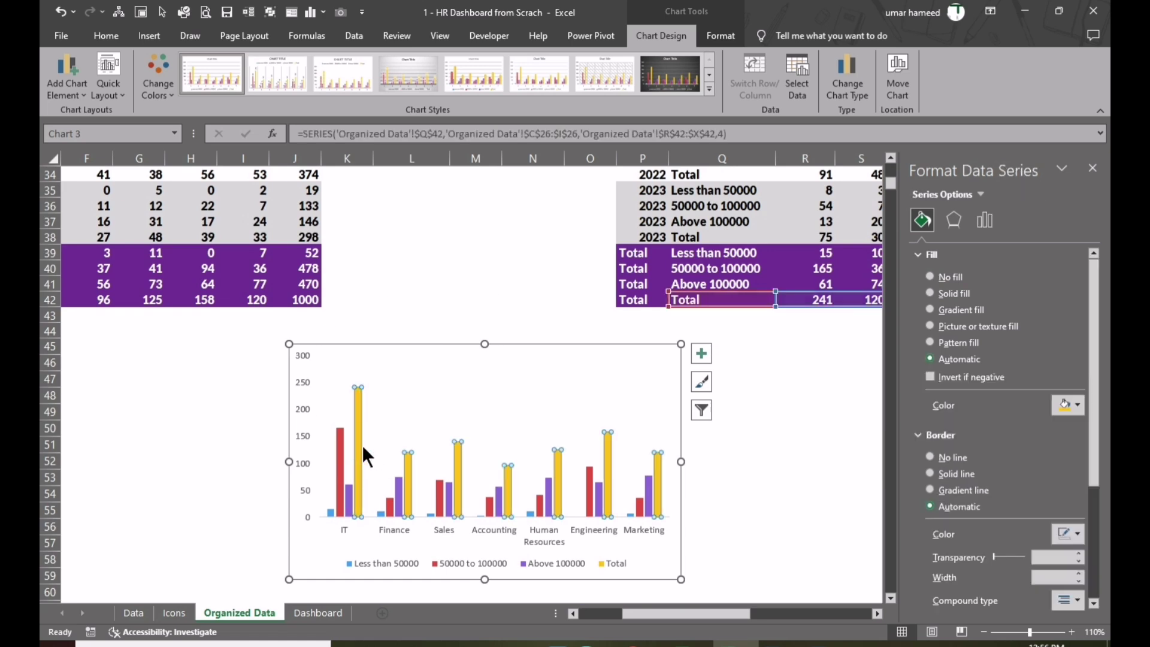
click(560, 562)
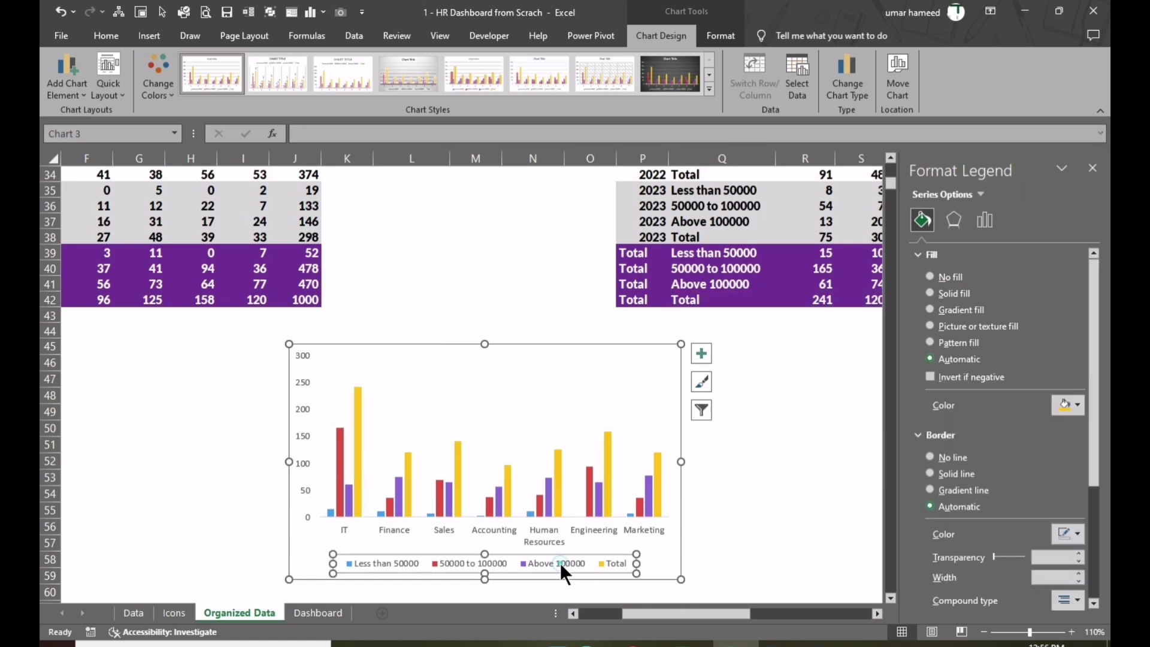
right_click(559, 562)
click(586, 553)
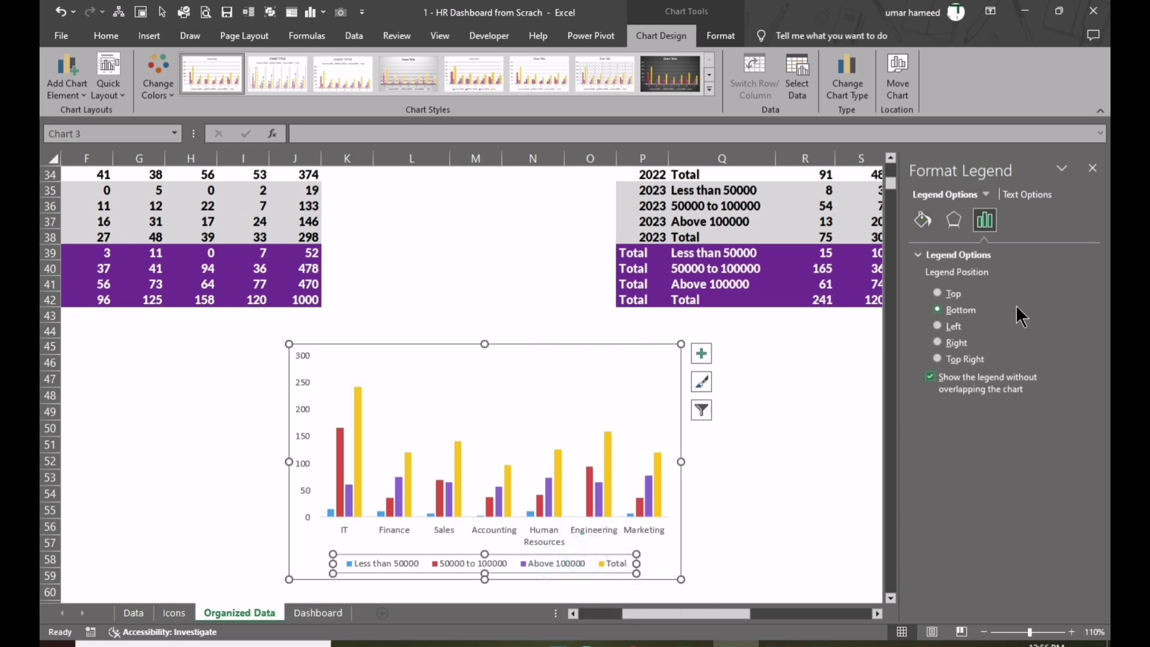
click(938, 293)
click(826, 521)
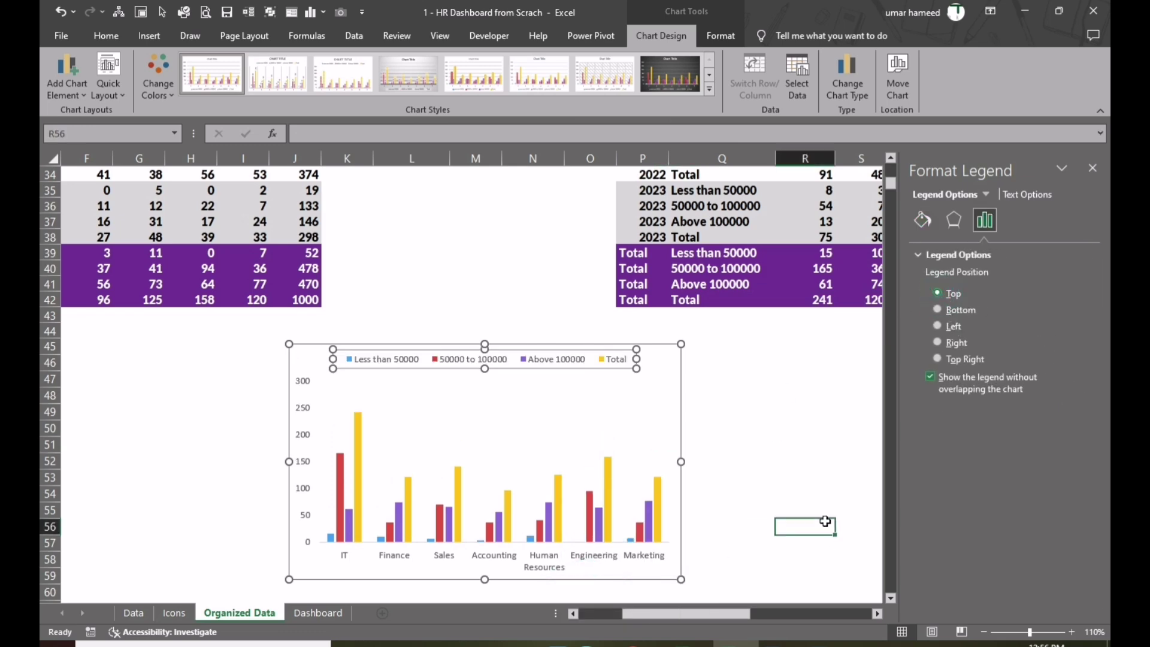
Delete the Total entry from the chart's legend while keeping its data series
scroll(825, 521, down, 2)
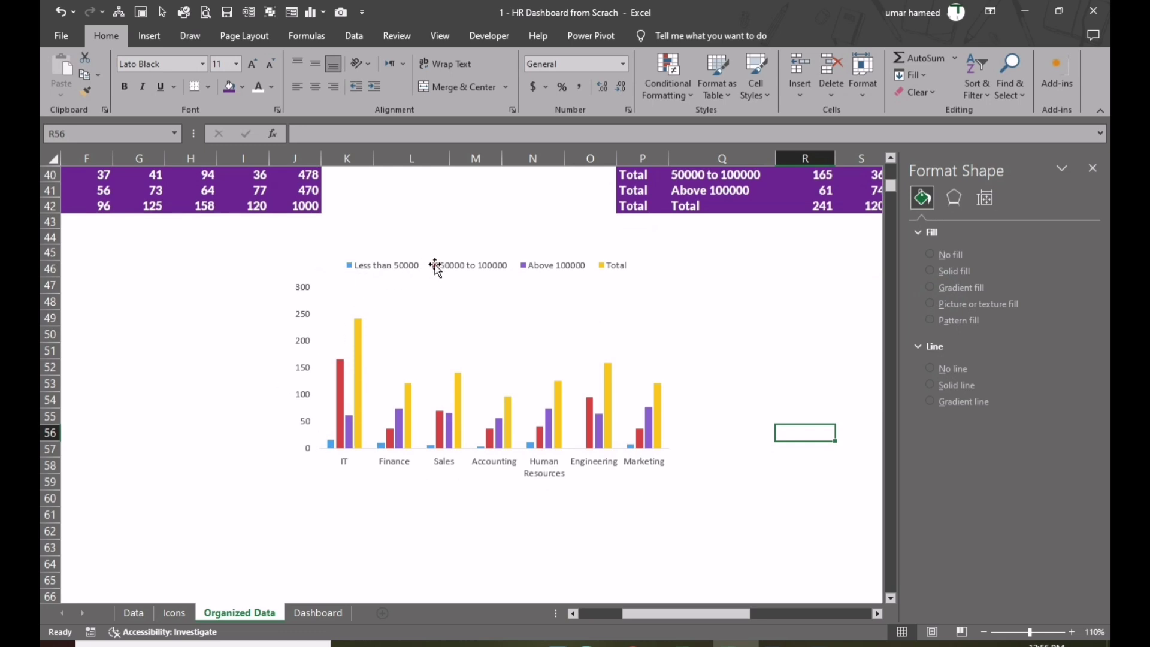
click(617, 265)
click(614, 264)
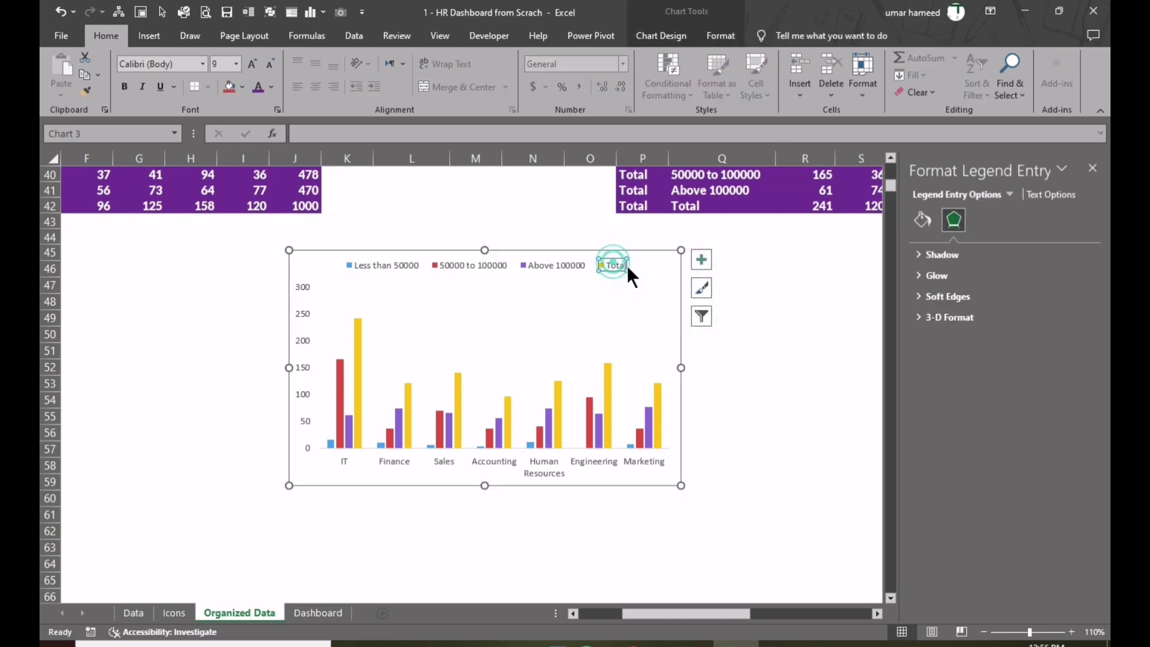
key(Delete)
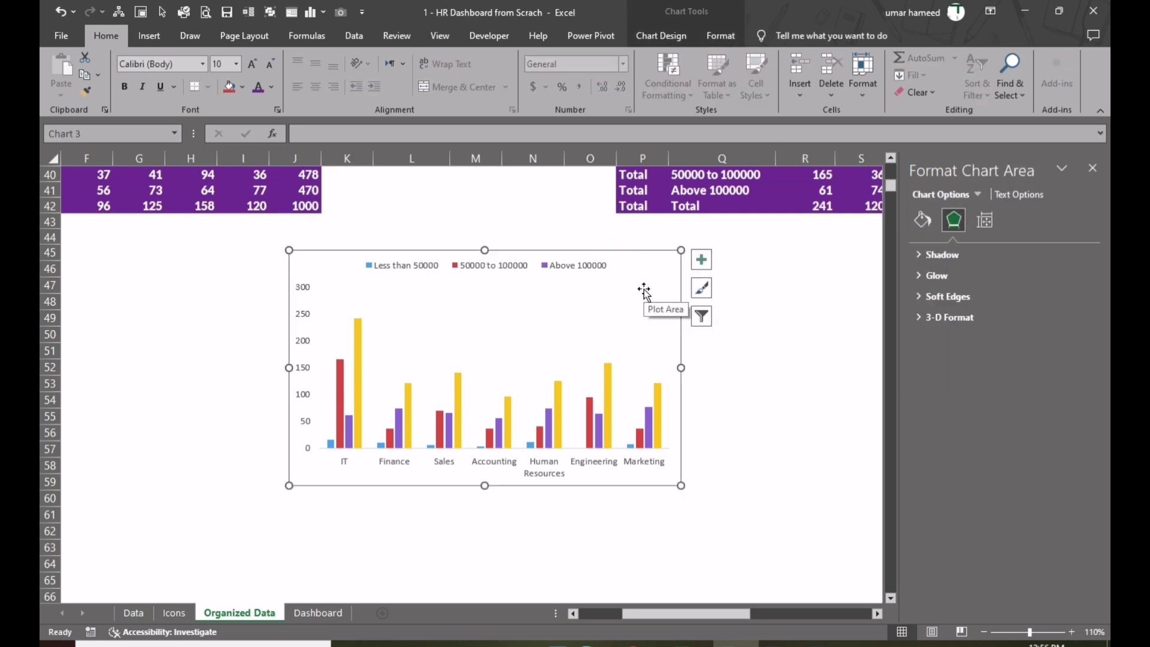
Plot the chart's Total series on the secondary axis, keeping its Clustered Column type
click(657, 410)
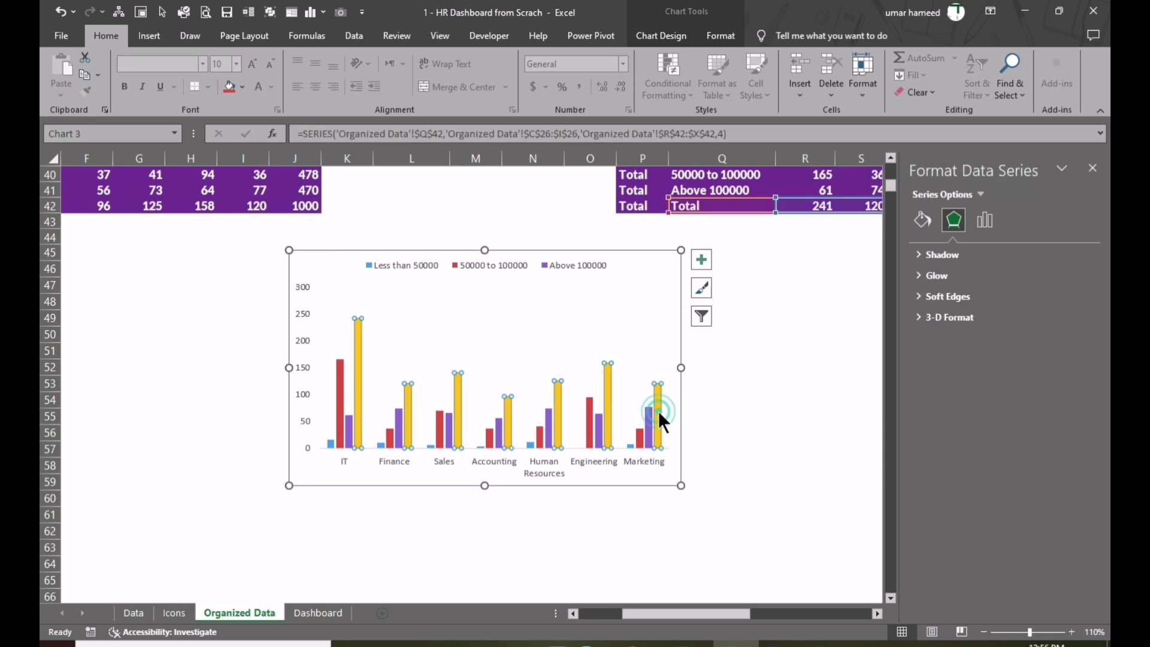
right_click(658, 410)
click(734, 458)
scroll(730, 447, down, 1)
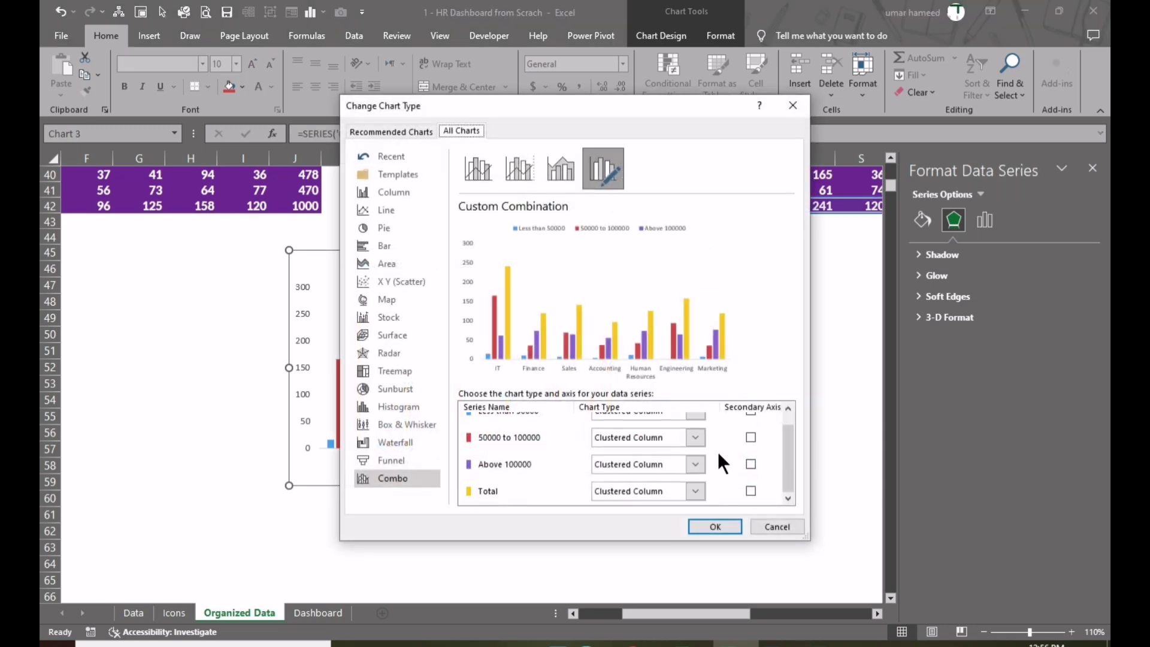
click(751, 490)
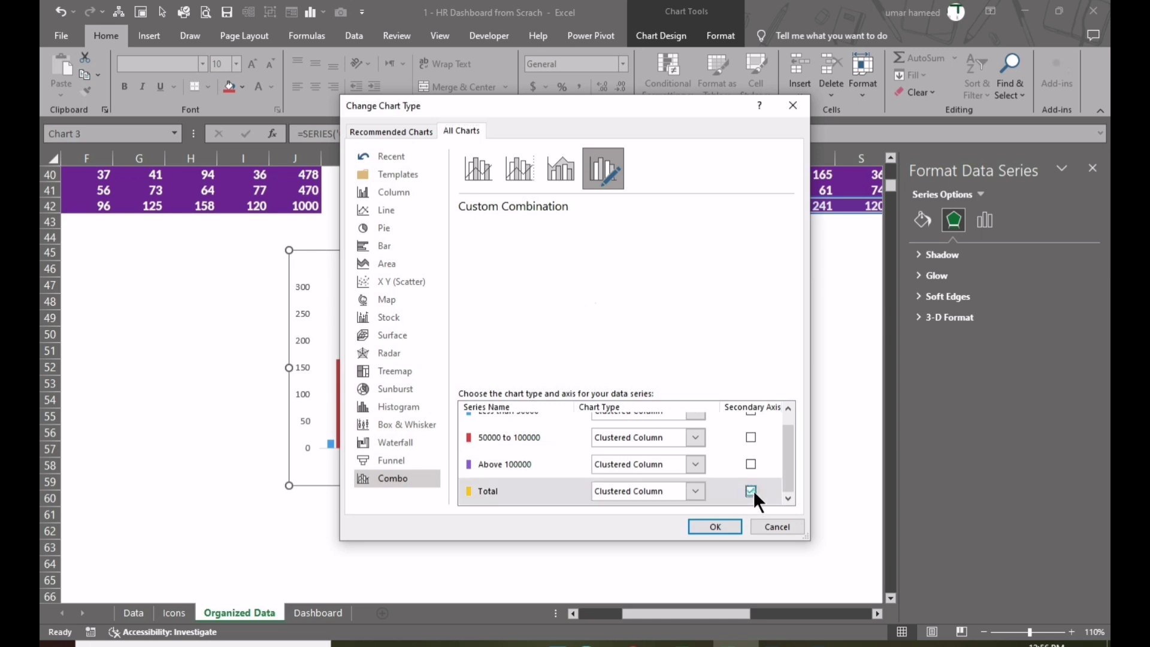
click(703, 526)
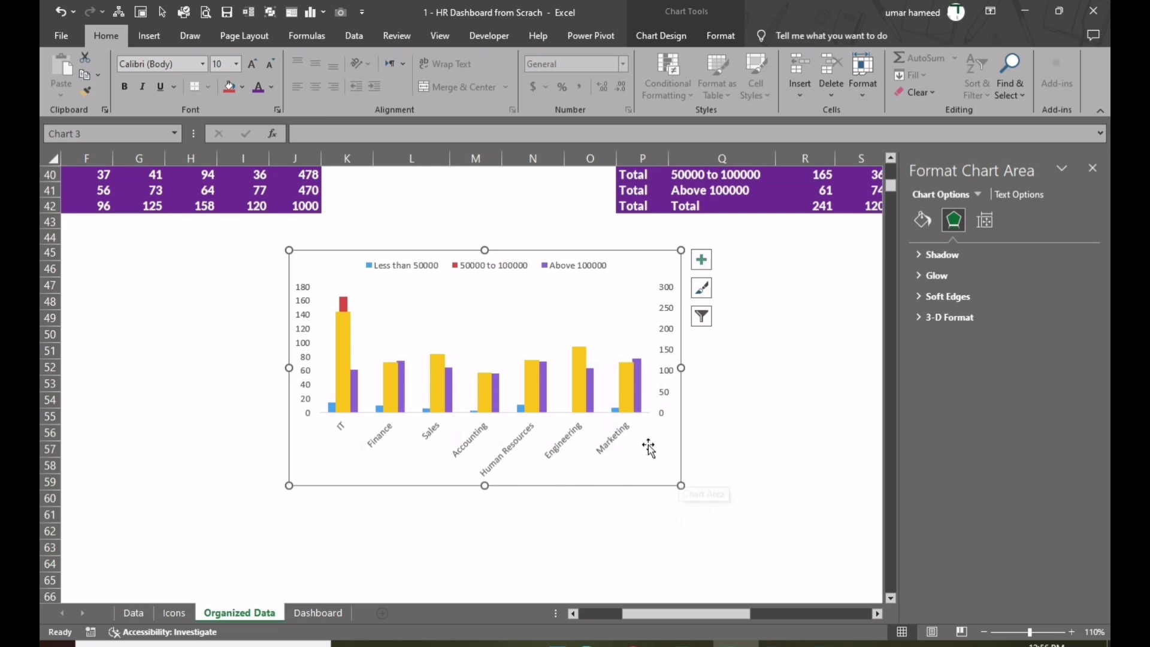
Delete the secondary vertical axis from the chart
click(584, 389)
right_click(581, 389)
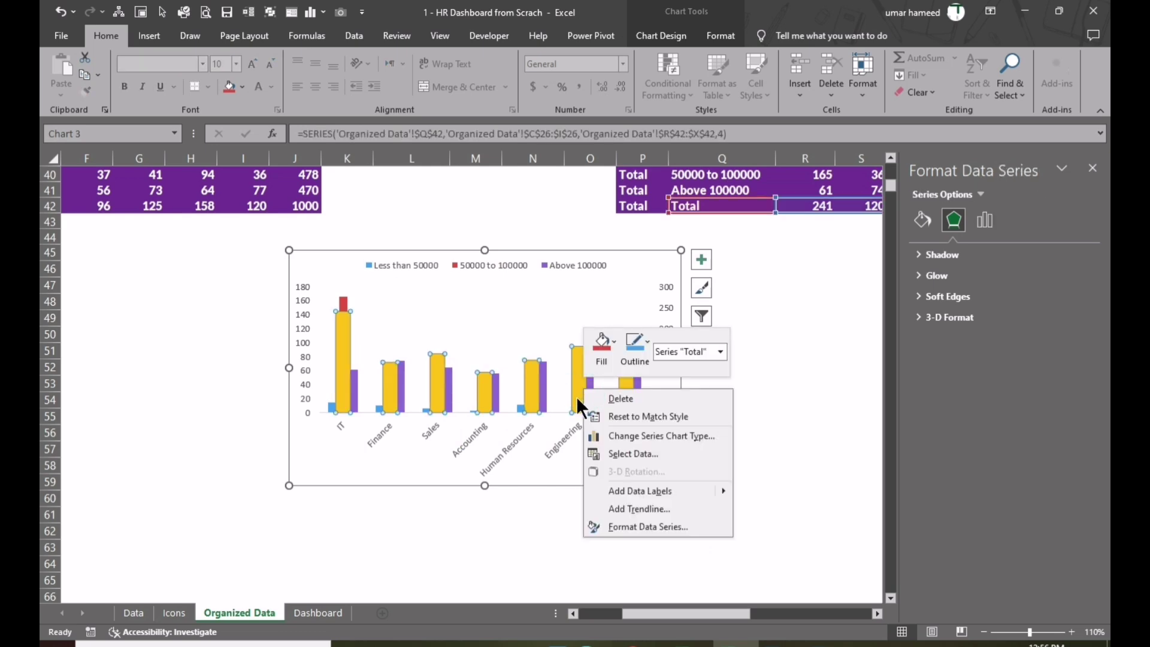
click(868, 448)
click(666, 298)
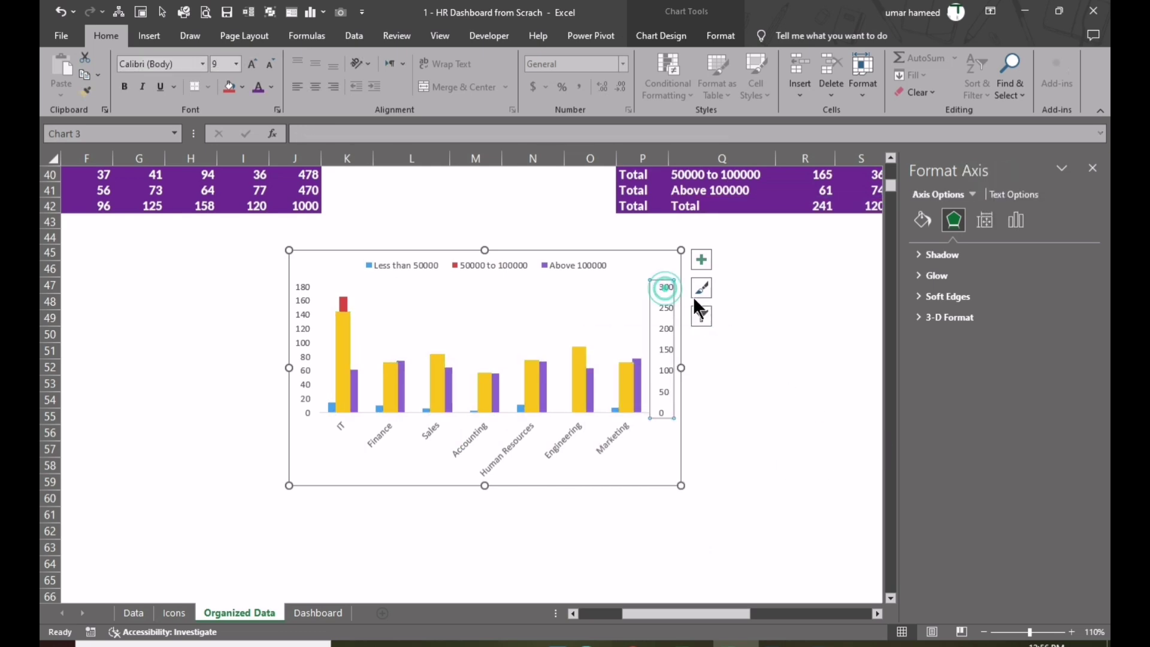
key(Delete)
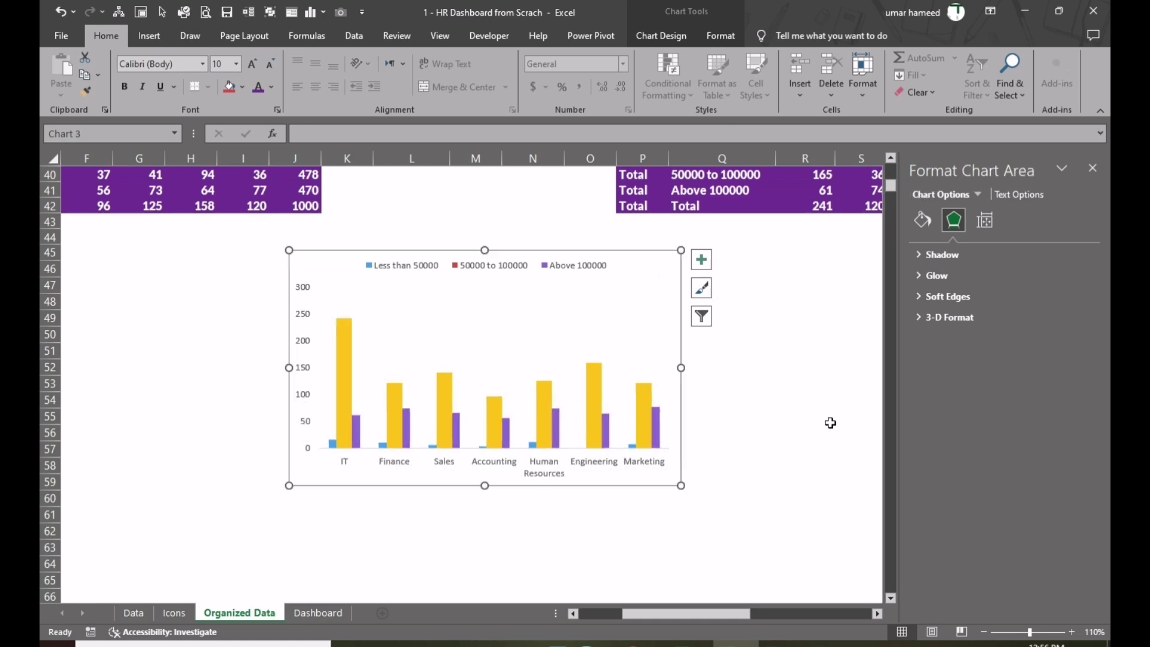
Set the Total series' gap width to 62% so its columns enclose the salary range columns
click(639, 419)
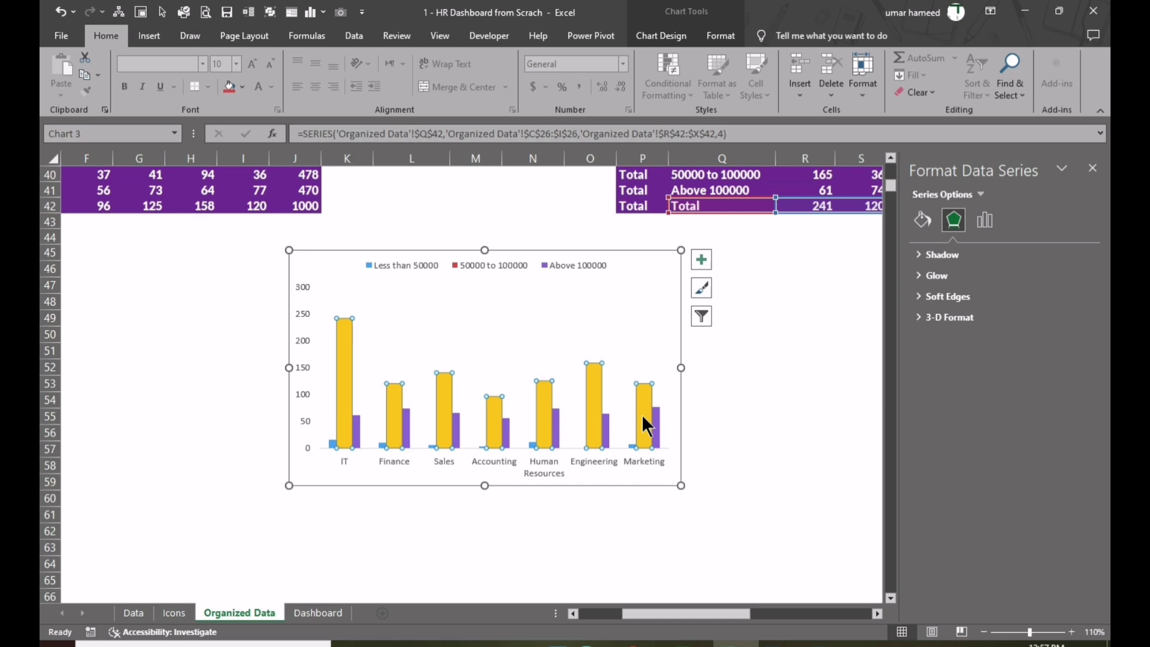
right_click(641, 414)
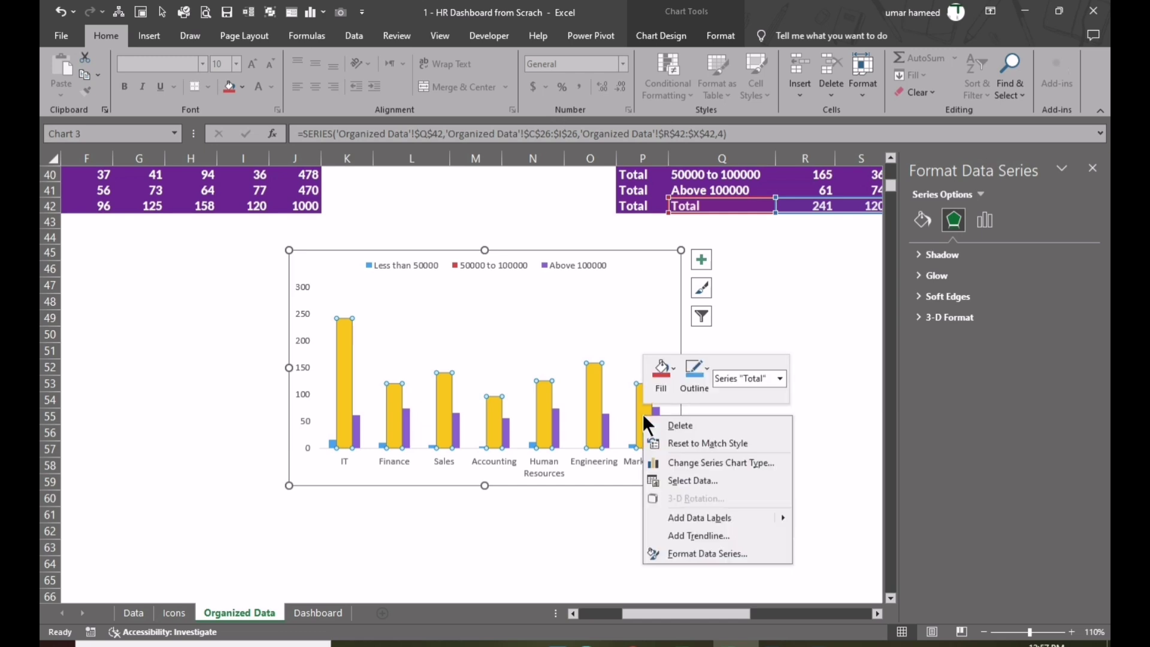
click(706, 552)
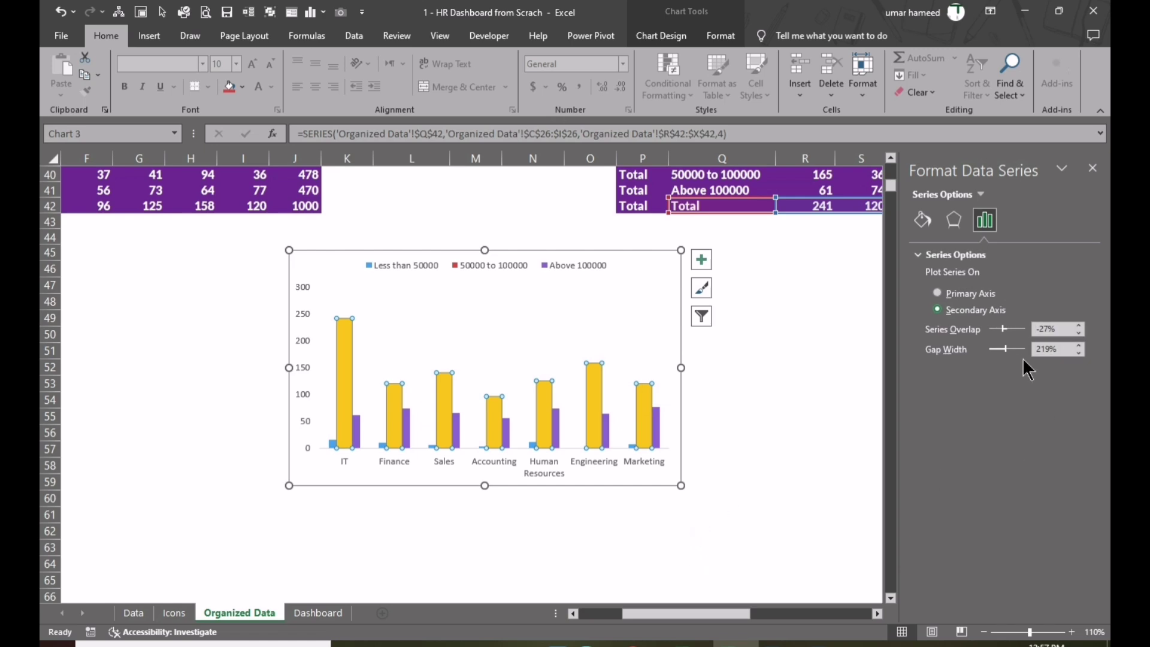
drag(1005, 348, 993, 348)
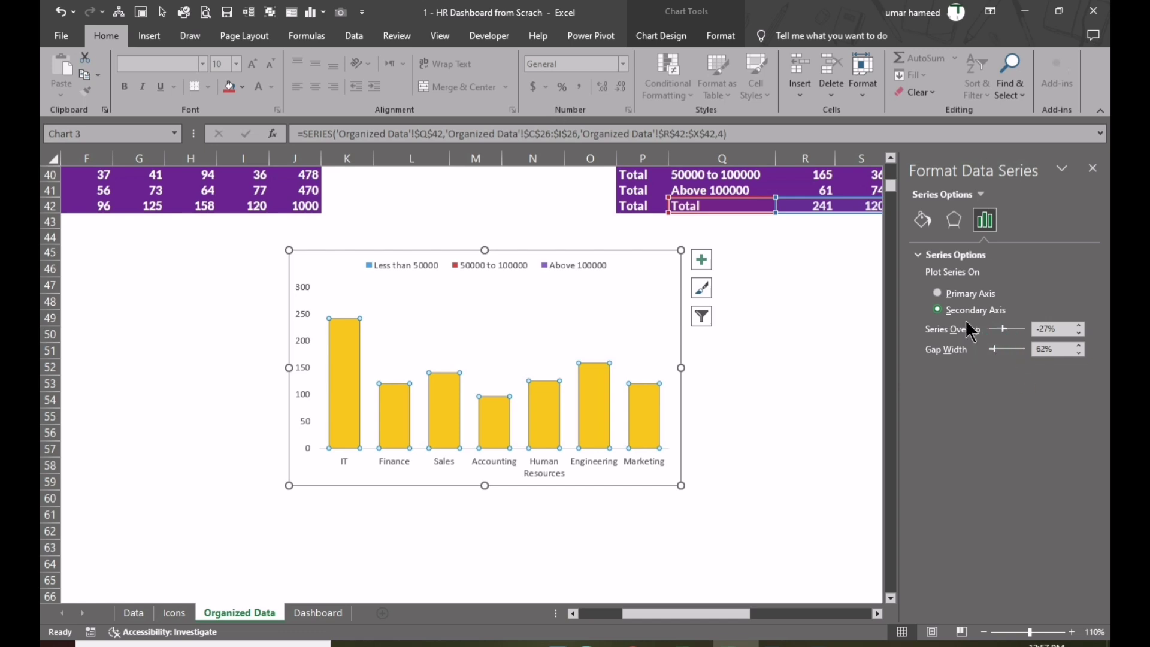
Give the Total series columns no fill and a solid border in standard purple
click(922, 220)
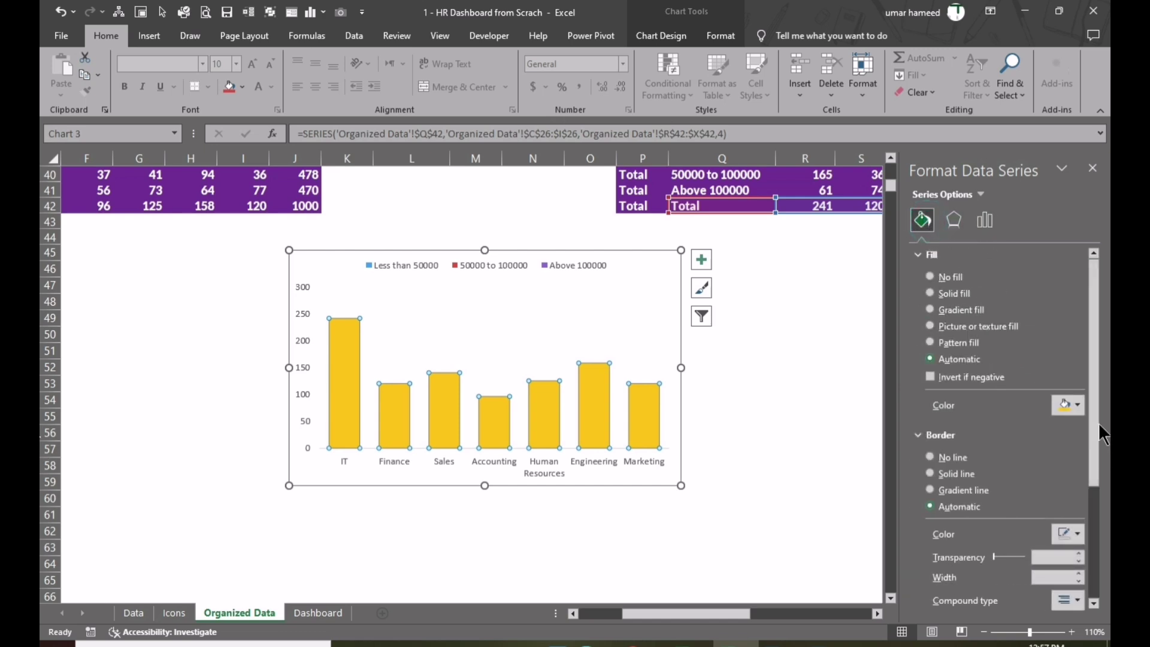
click(931, 279)
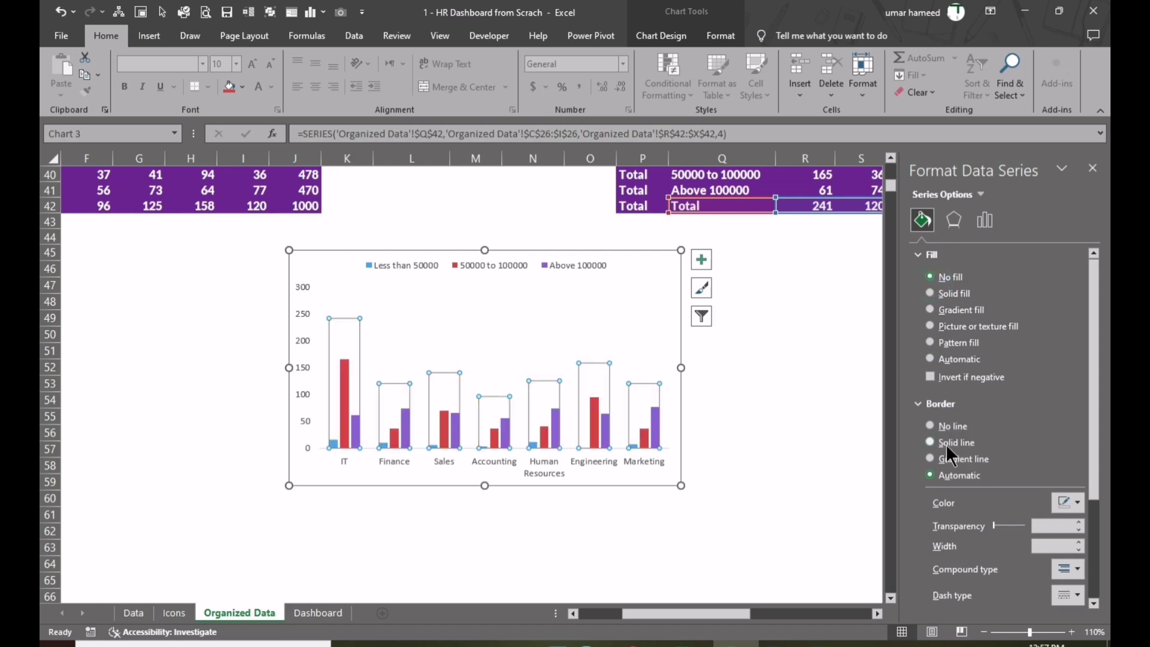
click(929, 442)
click(1079, 501)
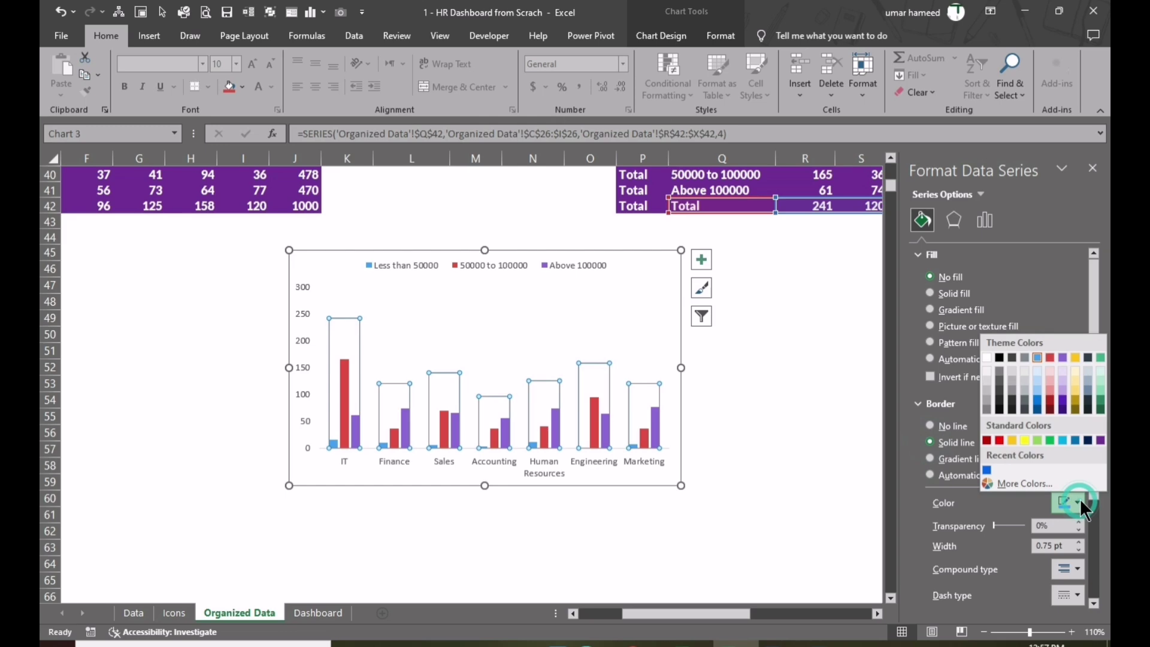
click(1098, 441)
Move the chart to the Dashboard sheet and size it to fit the Salary Range Distribution panel
click(777, 286)
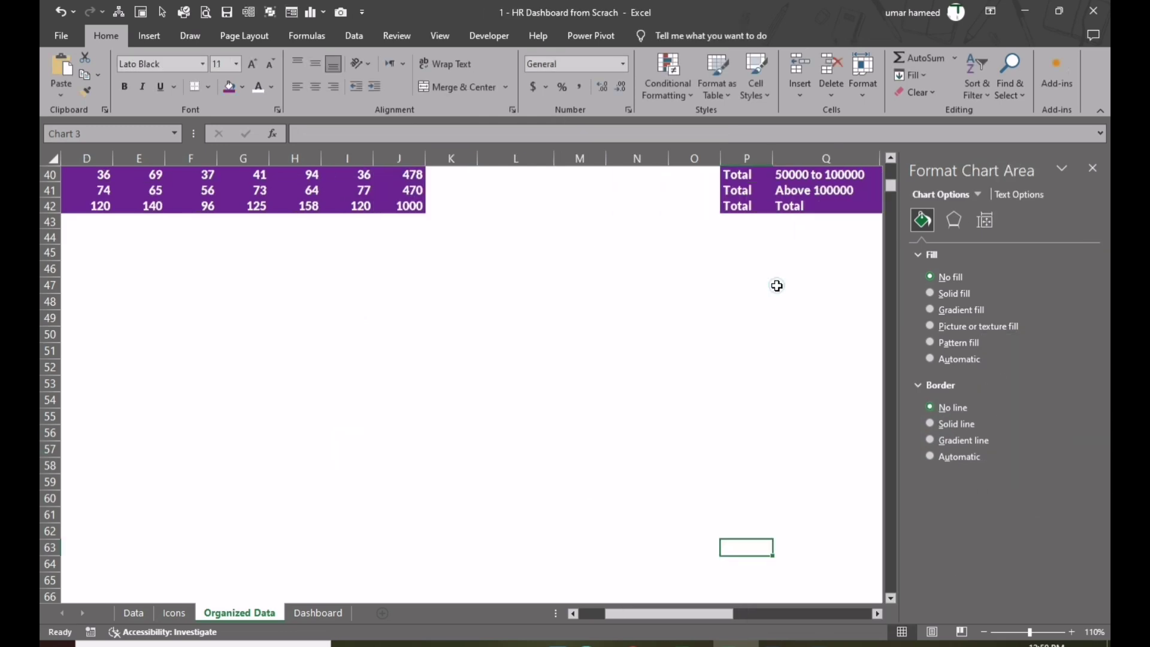
click(318, 613)
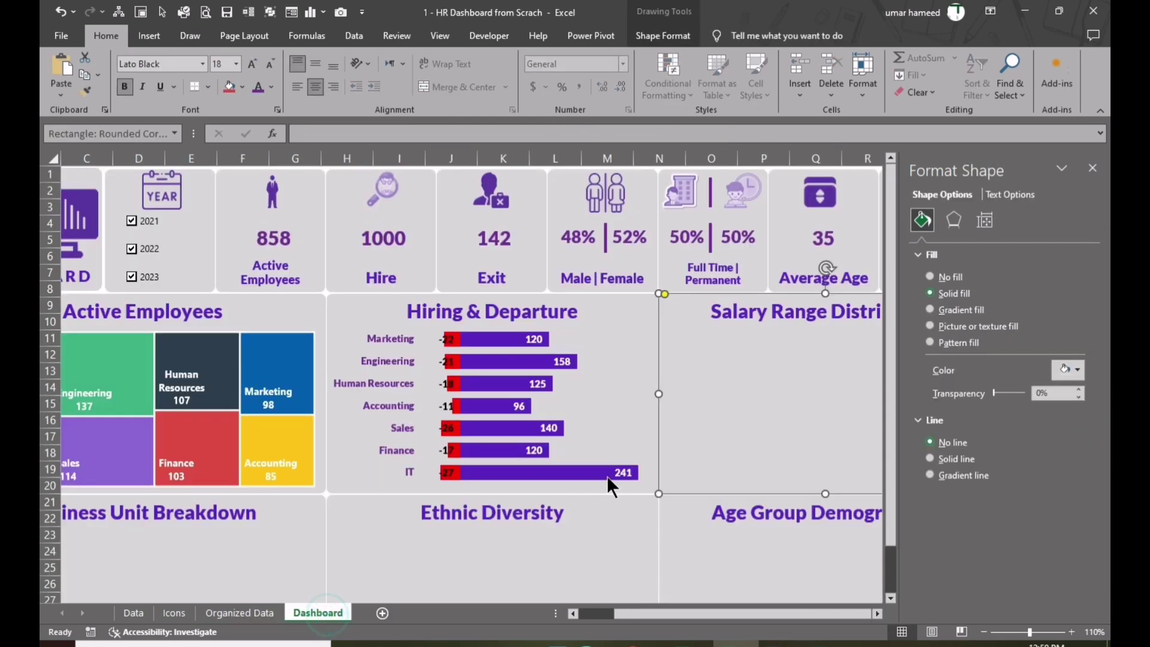
click(1091, 168)
click(810, 363)
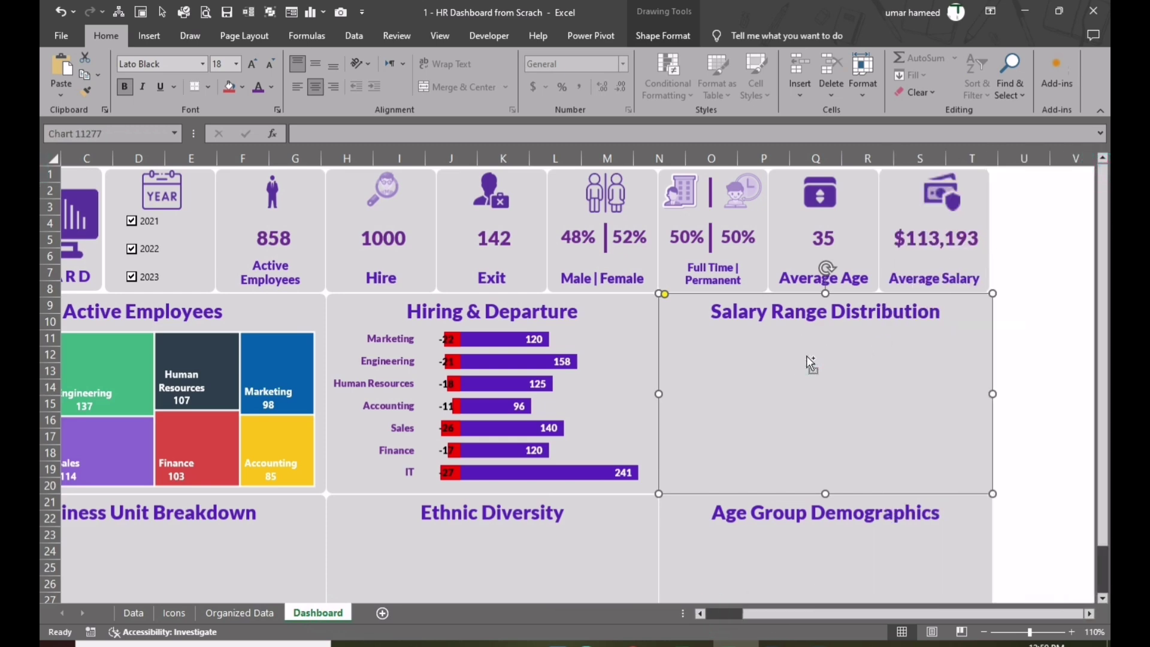
key(ctrl+v)
drag(1052, 530, 989, 498)
Reduce the font size of the department axis labels and lower the chart's top edge below the panel title
click(269, 63)
click(269, 64)
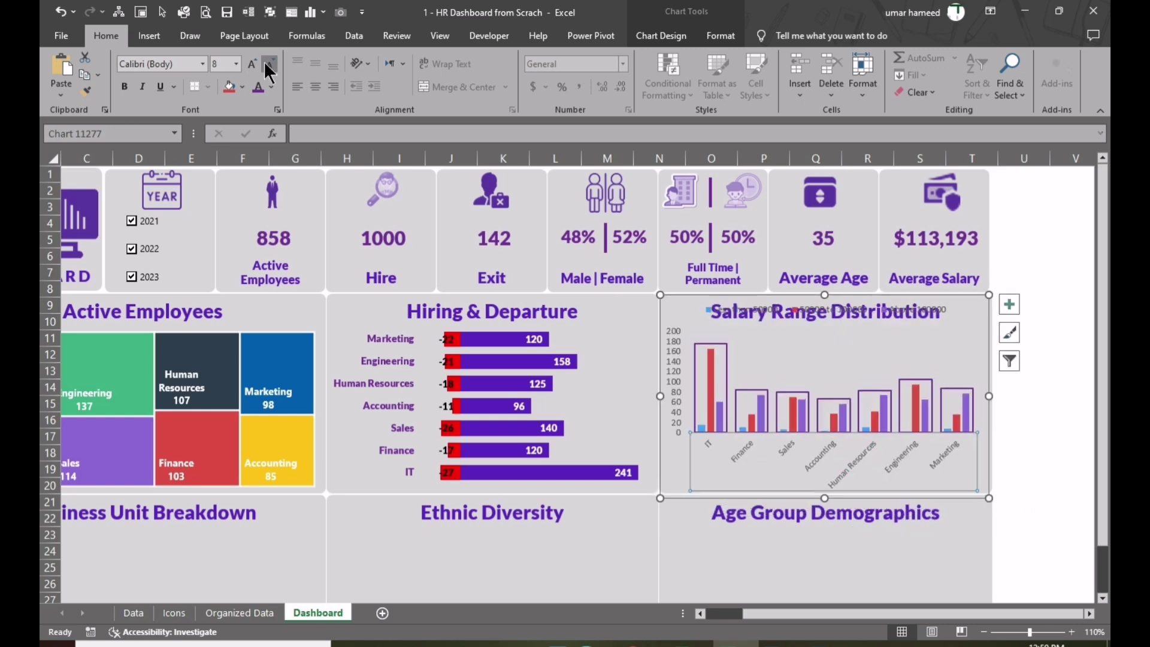
drag(821, 297, 839, 329)
Format the chart's legend text in bold Lato Black
click(814, 347)
click(150, 64)
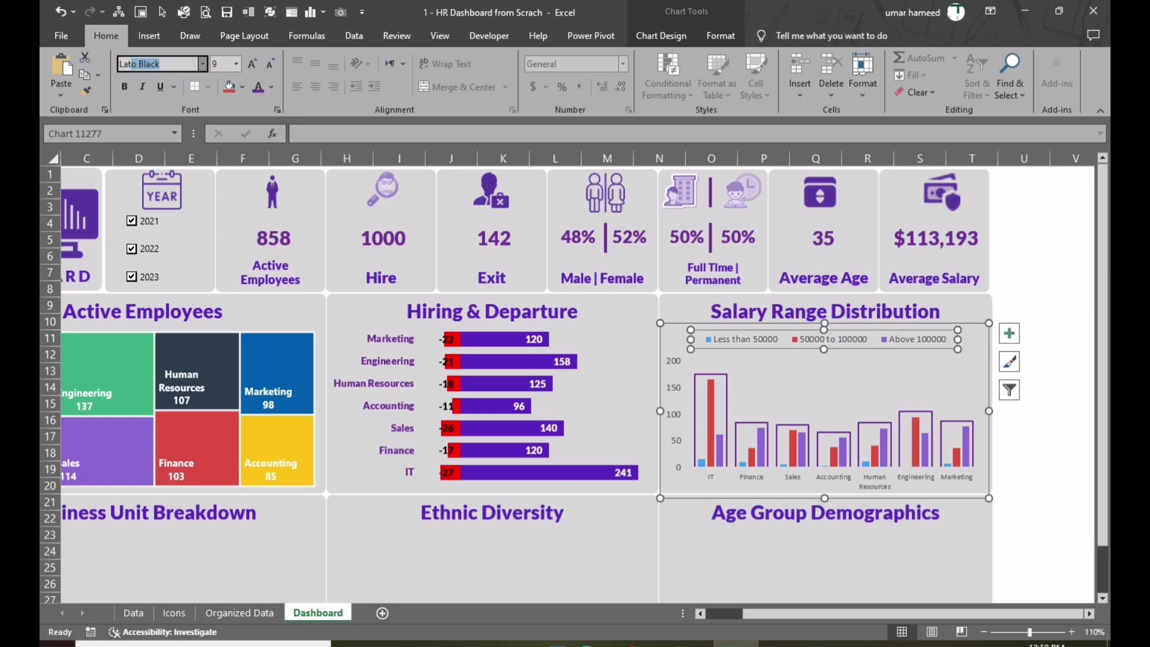
text(Lato Black)
key(Return)
click(126, 86)
Delete the chart's vertical value axis and adjust the chart layout beneath the legend
click(678, 399)
key(Delete)
click(827, 367)
click(1066, 322)
click(812, 354)
click(795, 368)
drag(825, 333, 824, 342)
click(1066, 387)
drag(755, 611, 718, 610)
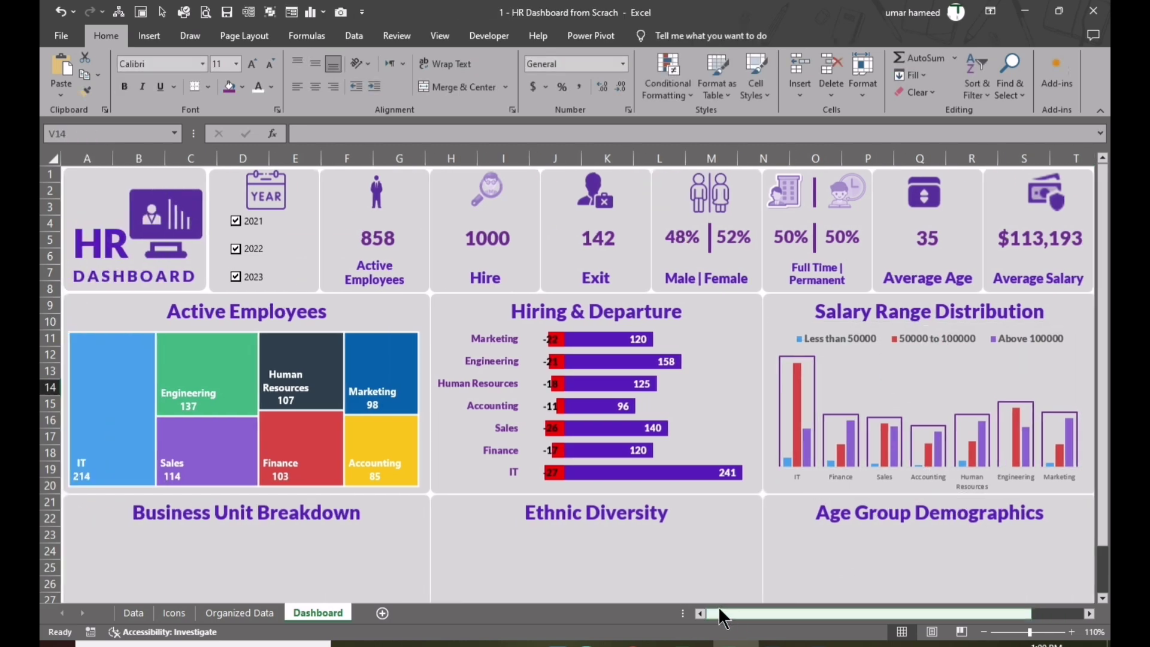
Test the dashboard's year filters by switching 2022 and 2023 off and on, ending with only 2022 unchecked
click(237, 250)
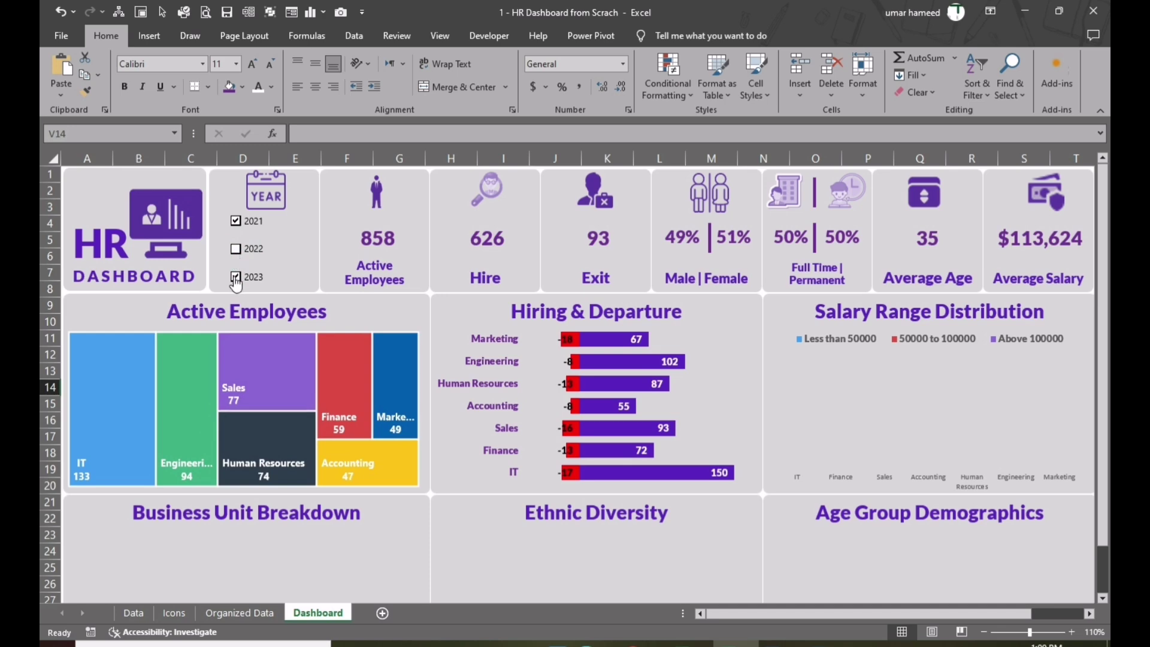
click(236, 282)
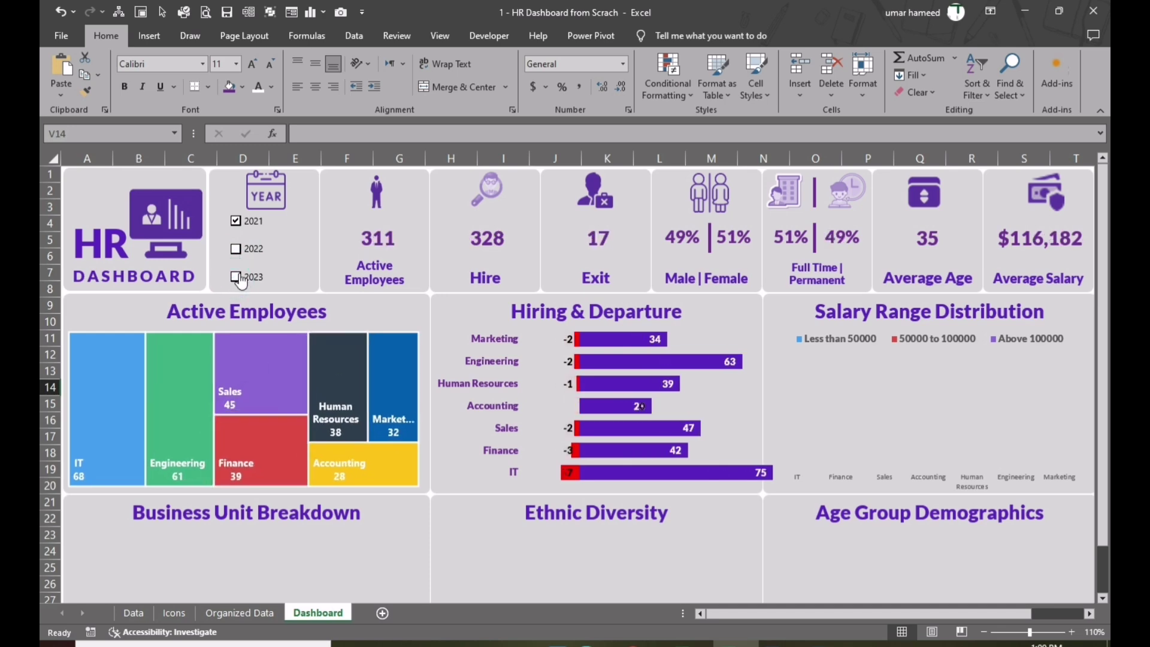
click(236, 249)
click(237, 277)
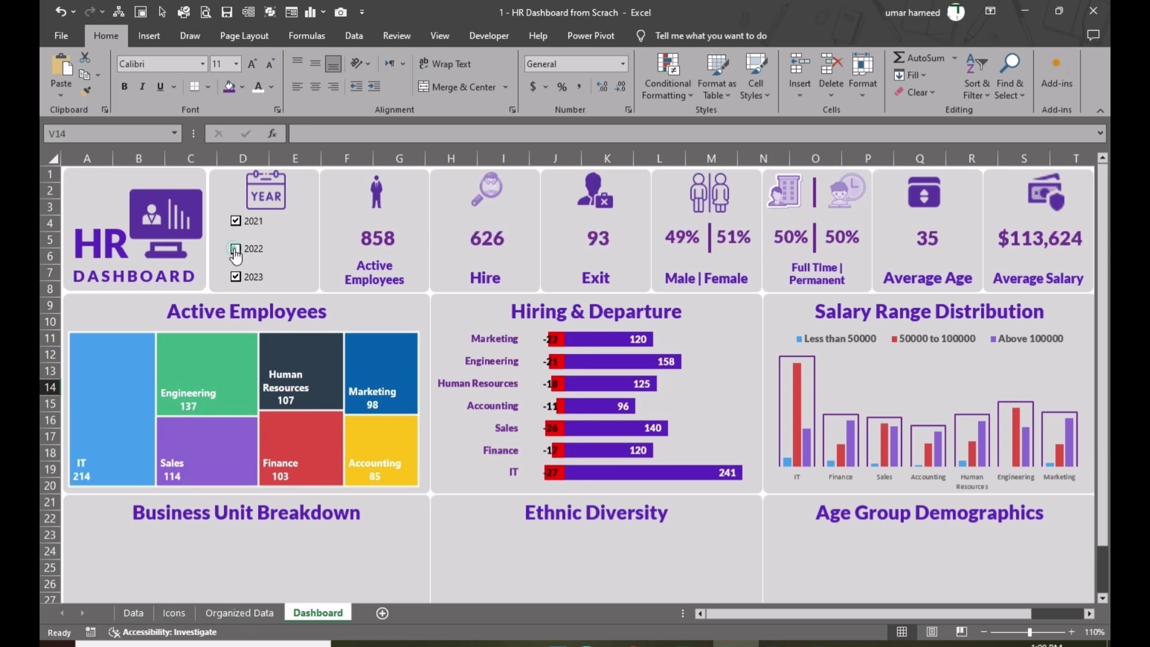
click(236, 250)
Clear the salary range total formulas in R39:X41 on the Organized Data sheet
click(253, 612)
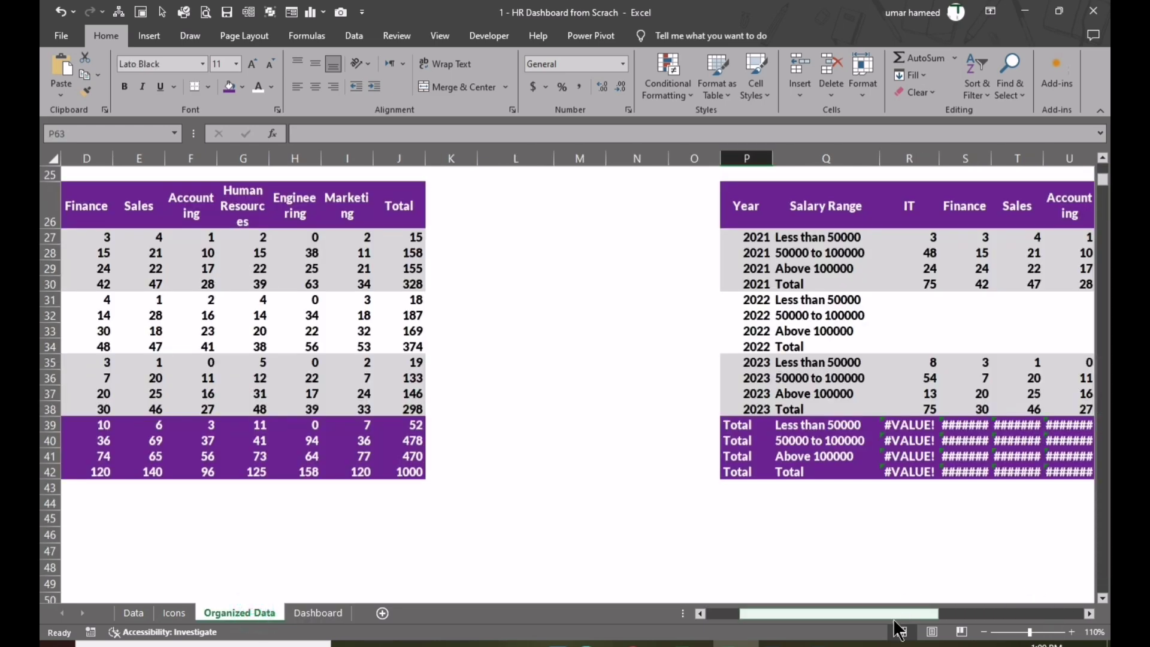
drag(893, 613, 972, 614)
click(544, 455)
key(Up)
key(Up)
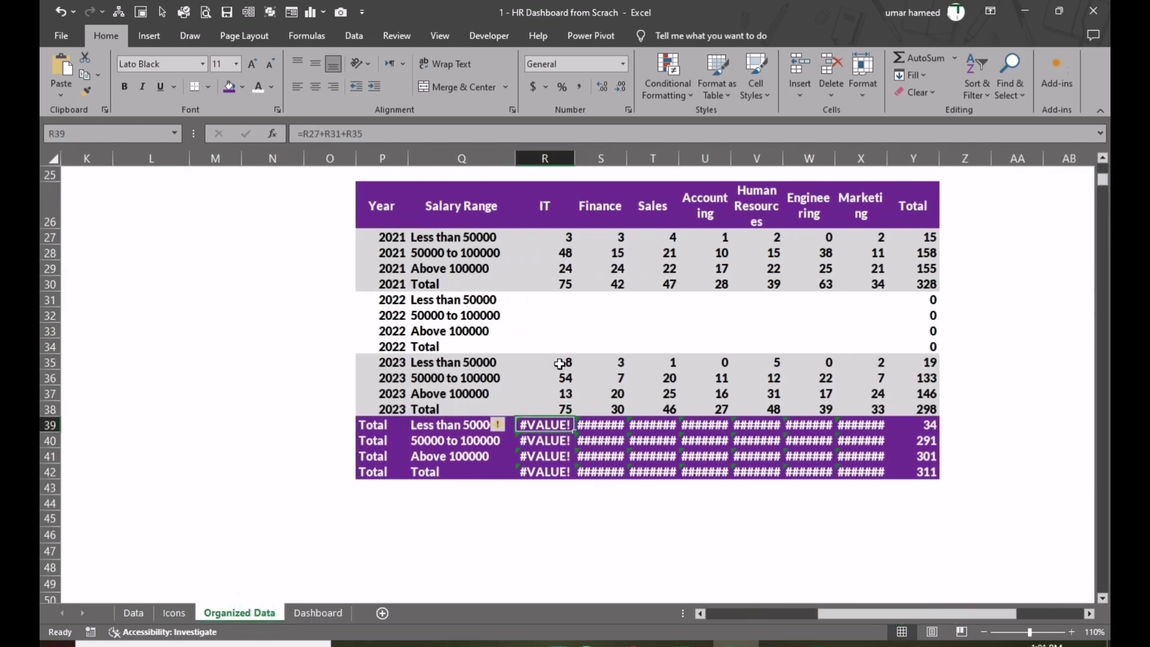
key(shift+Down)
key(shift+Right)
key(shift+Right)
key(shift+Right)
key(shift+Right)
key(shift+Right)
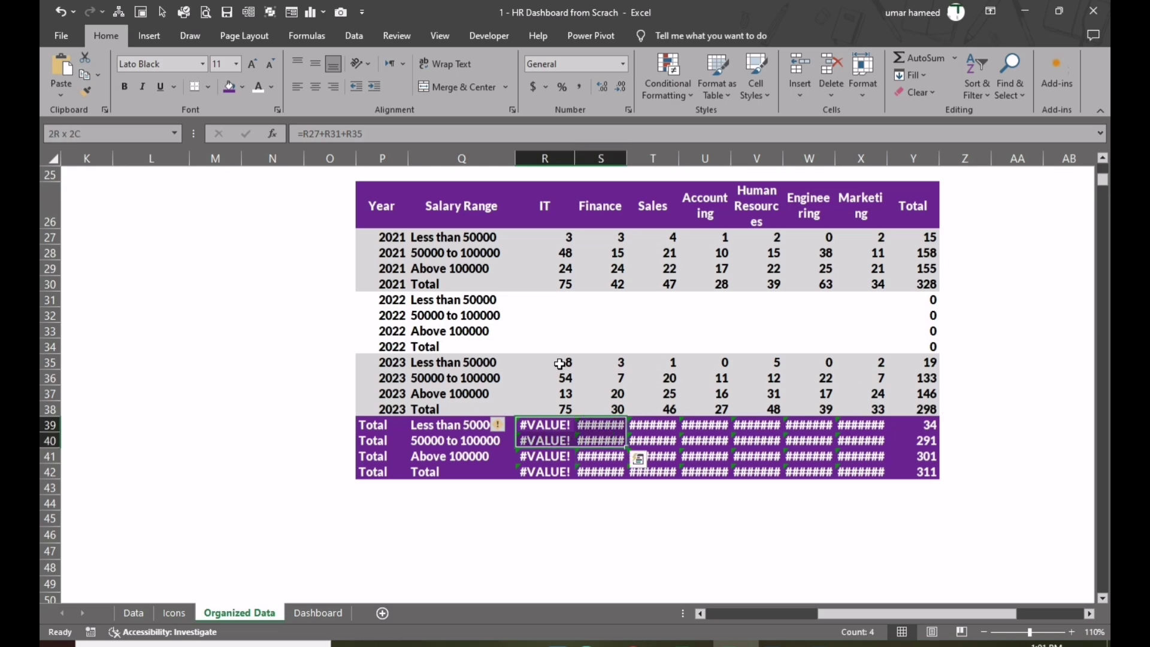
key(shift+Right)
key(shift+Down)
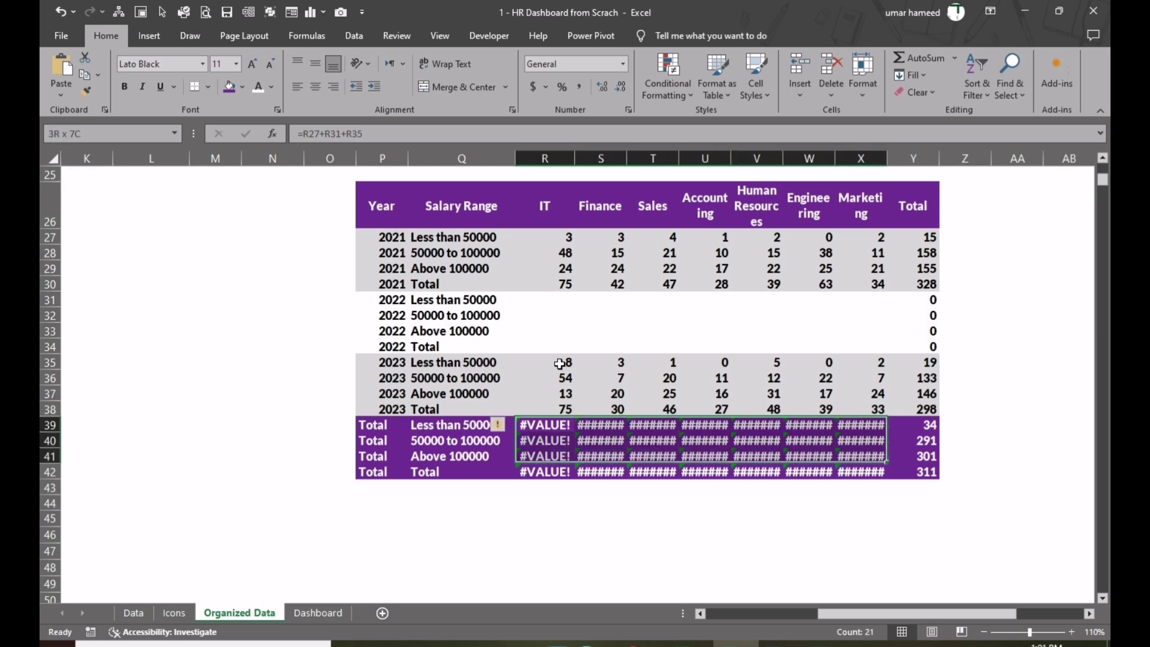
key(Delete)
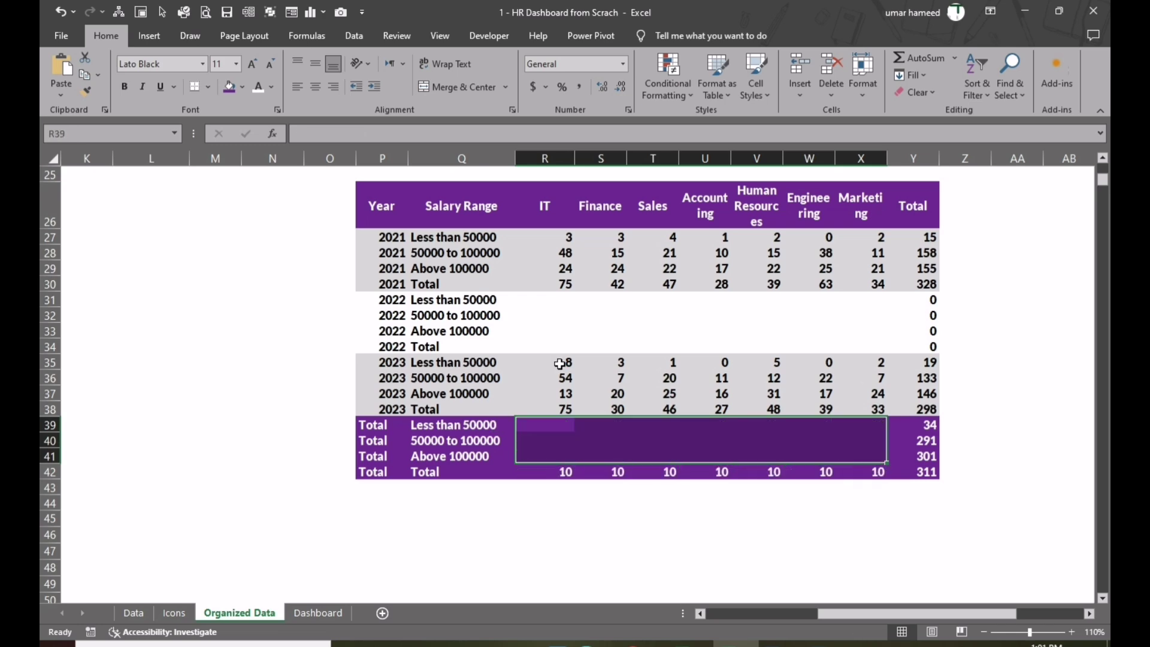
Enter =SUM(R27,R31,R35) in R39 to total the IT headcount below 50000 across the three years
key(Down)
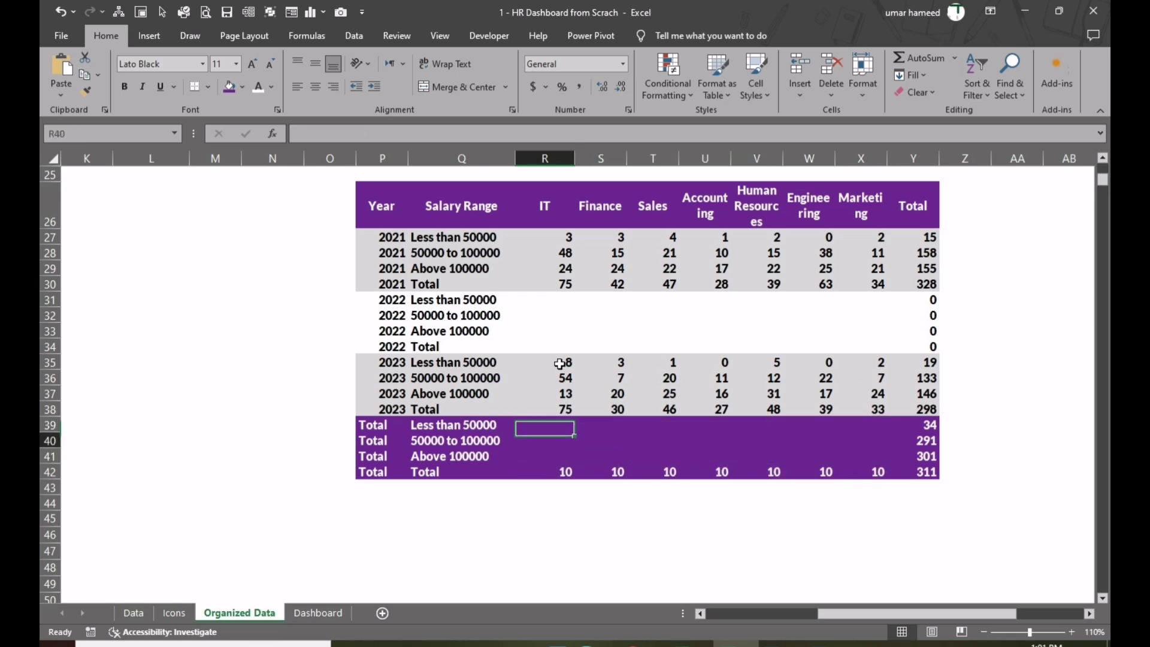
key(Up)
text(=S)
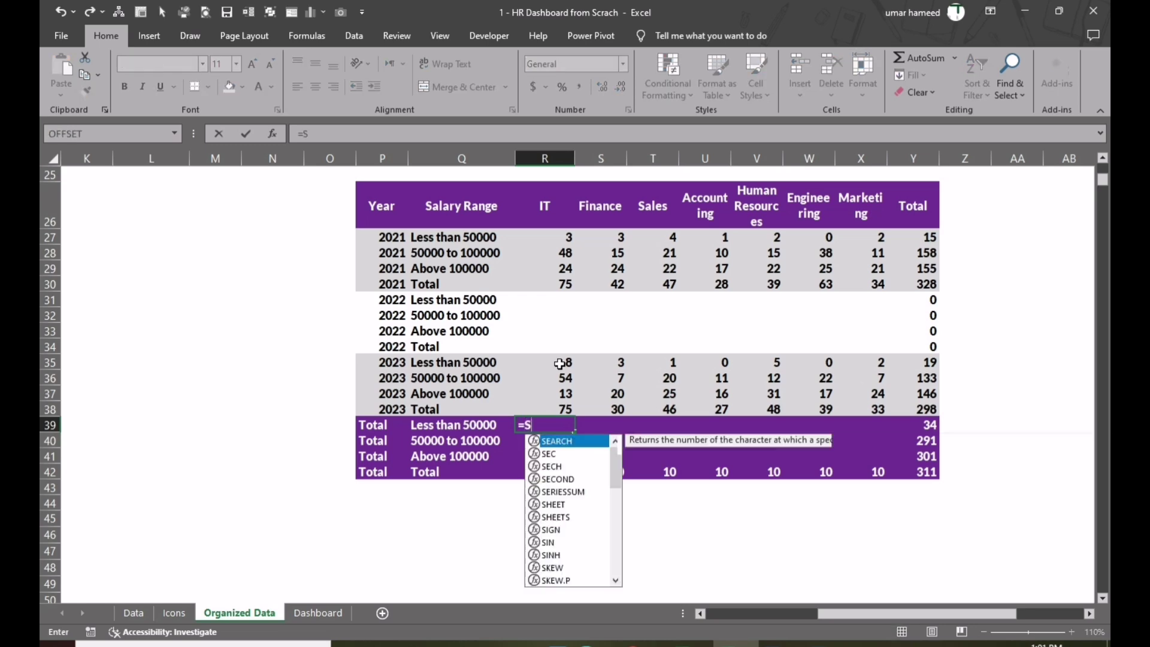
text(um()
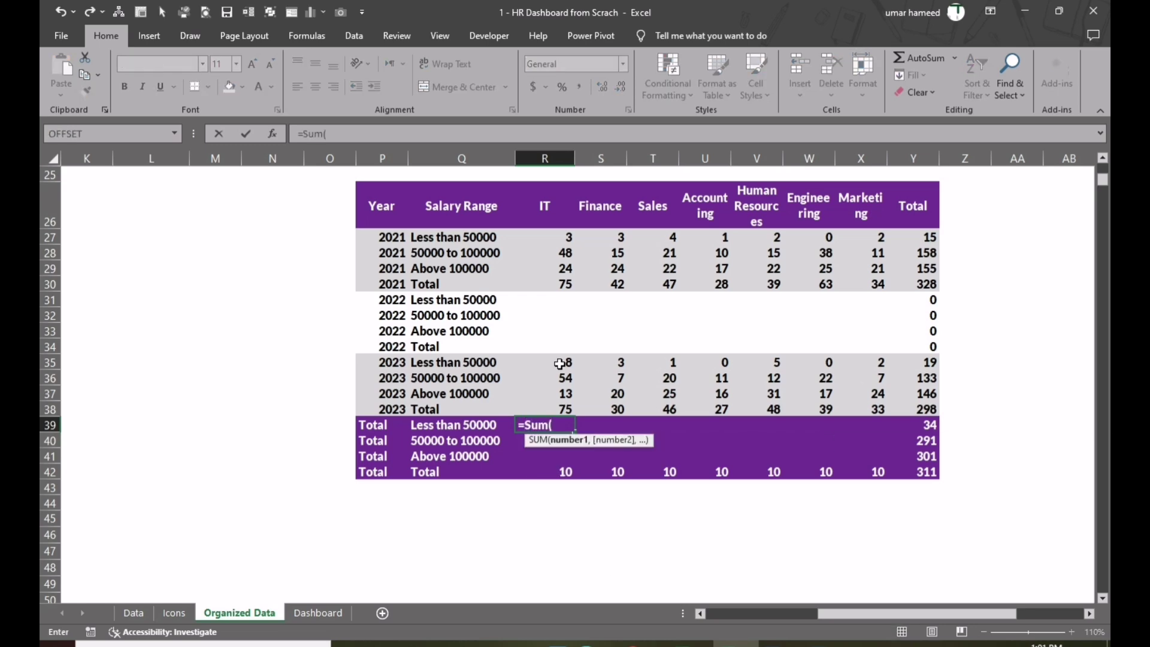
click(572, 241)
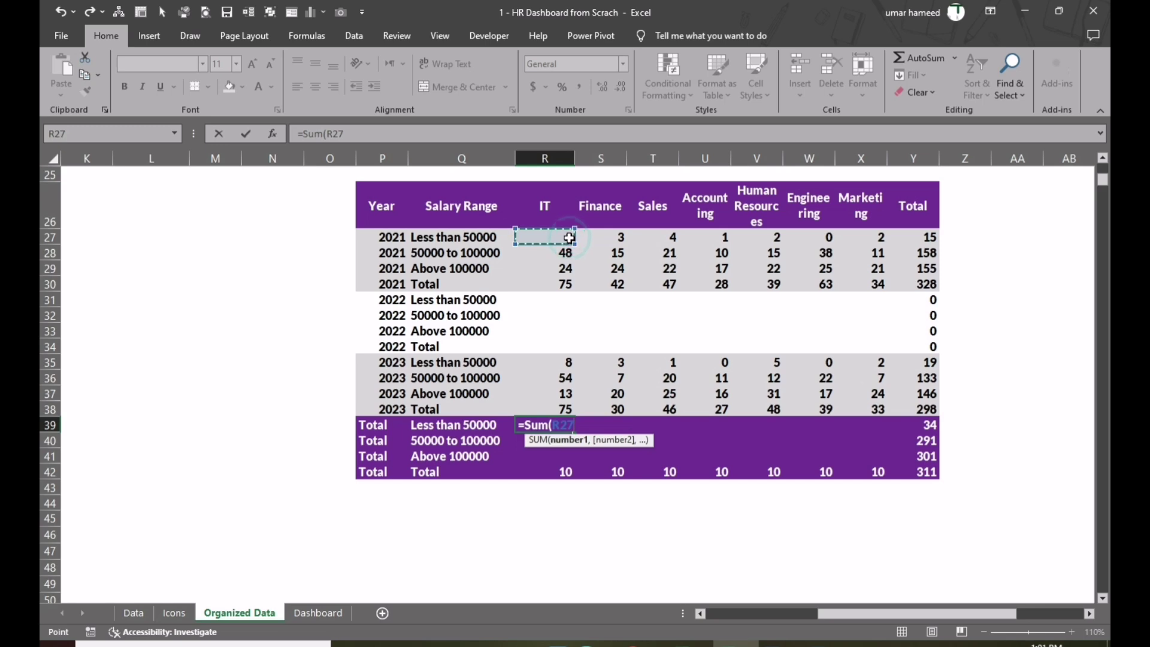
text(,)
click(571, 299)
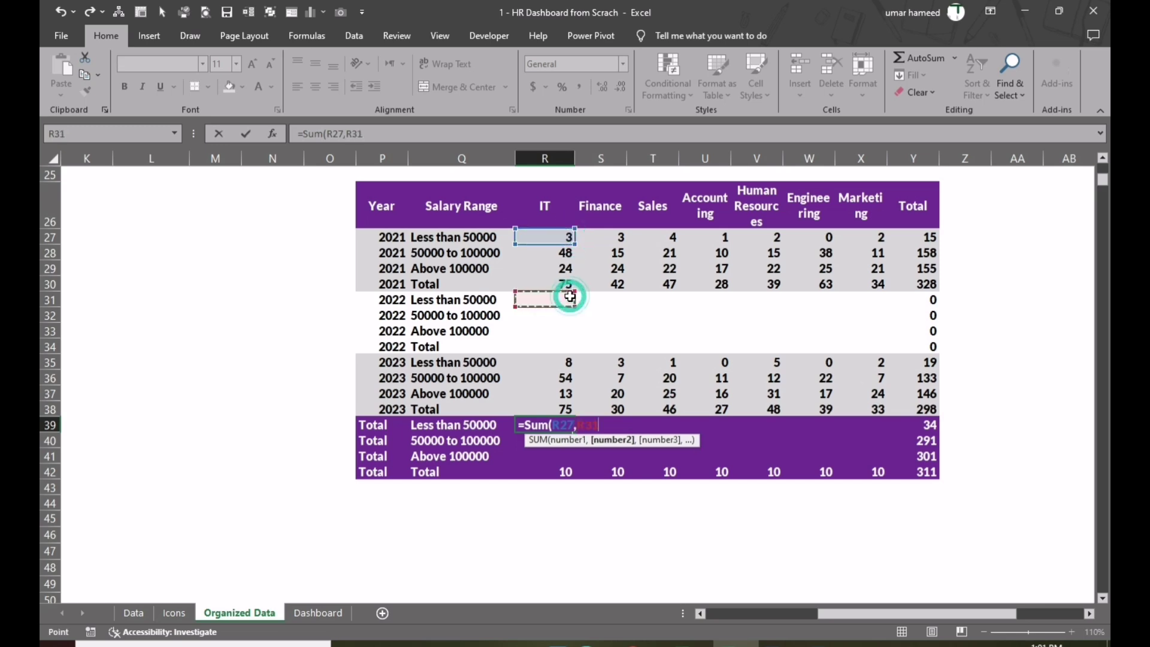
text(,)
click(571, 361)
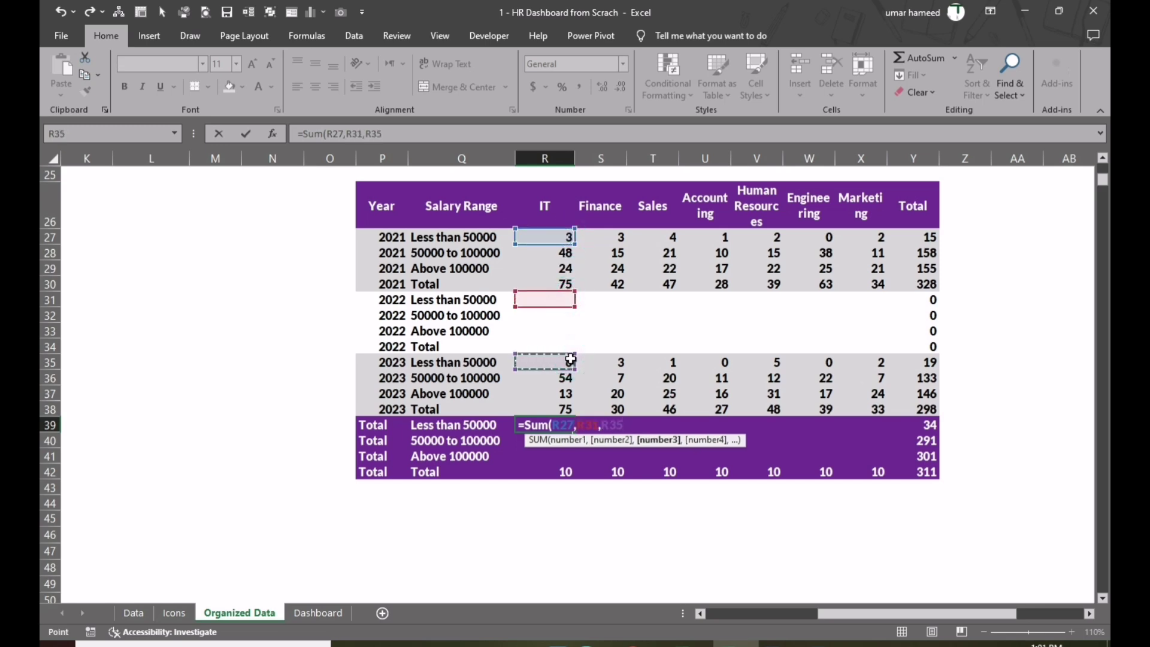
key(ctrl+Return)
Fill the R39 SUM formula across R39:X41 to total every department's headcount for all three salary ranges
key(shift+Right)
key(shift+Right)
key(shift+Right)
key(shift+Right)
key(shift+Right)
key(shift+Right)
key(shift+Down)
key(shift+Down)
key(F2)
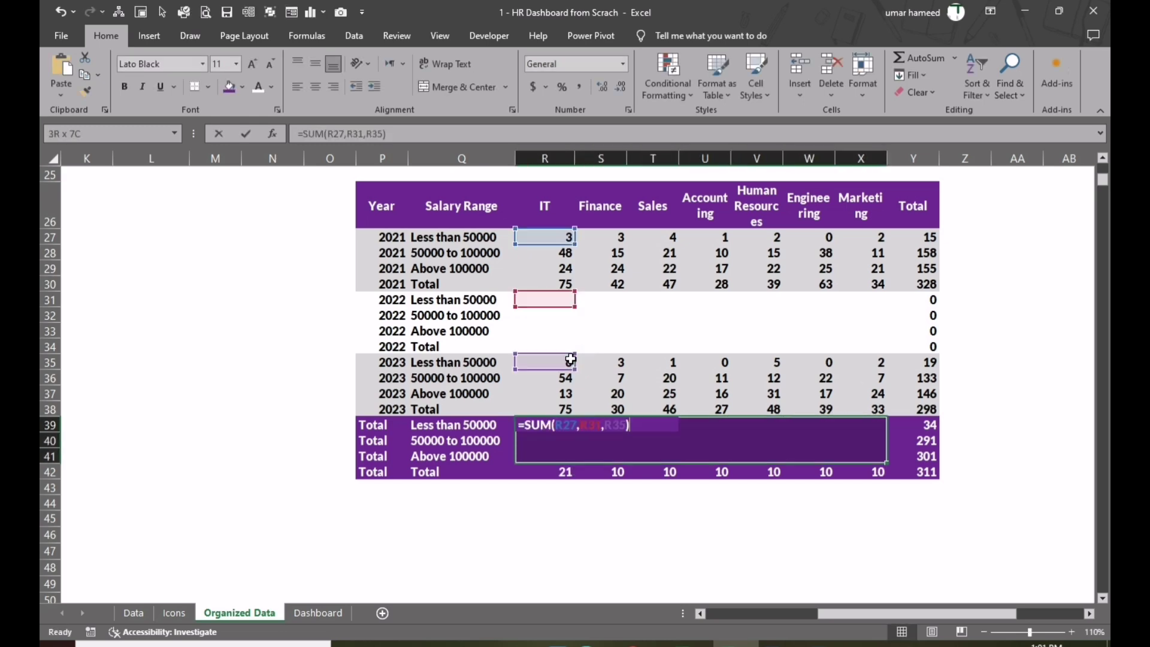
key(ctrl+Return)
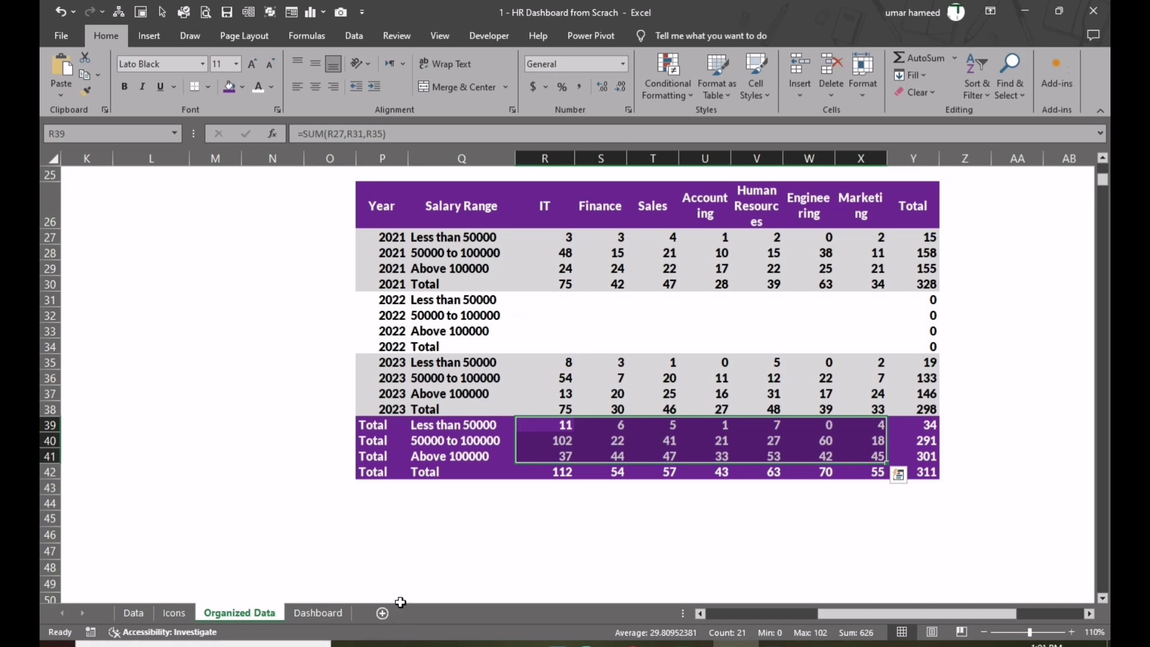
Test the Dashboard sheet's year filters by switching 2022 and 2023 on and off, ending with 2021, 2022 and 2023 all checked
click(304, 613)
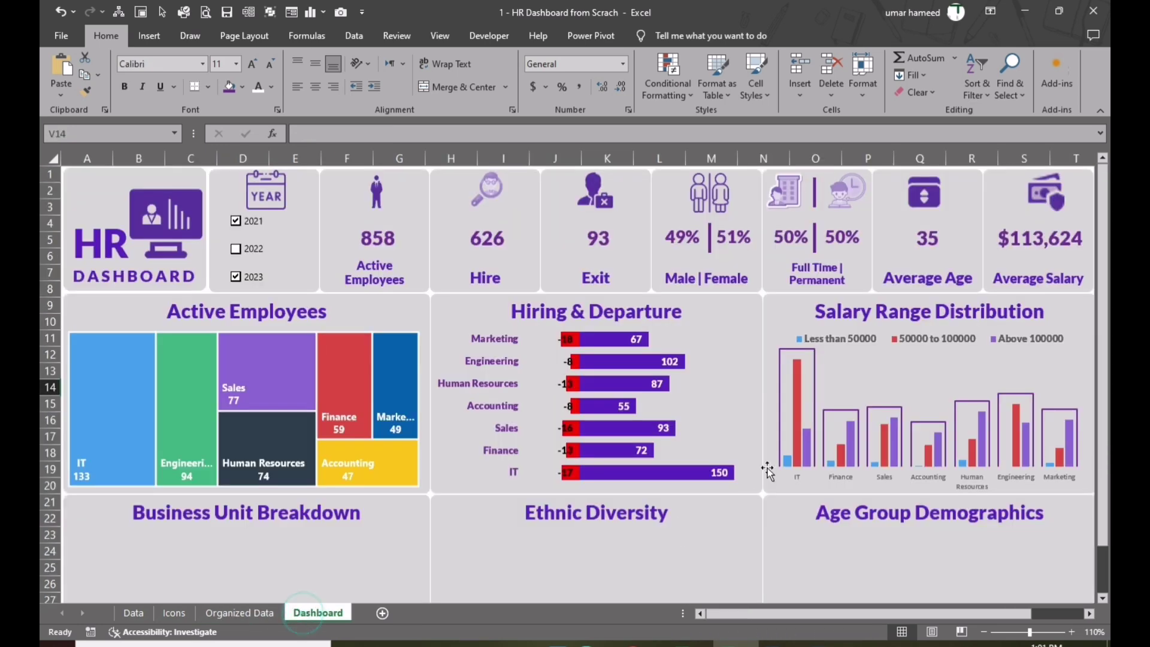
click(237, 253)
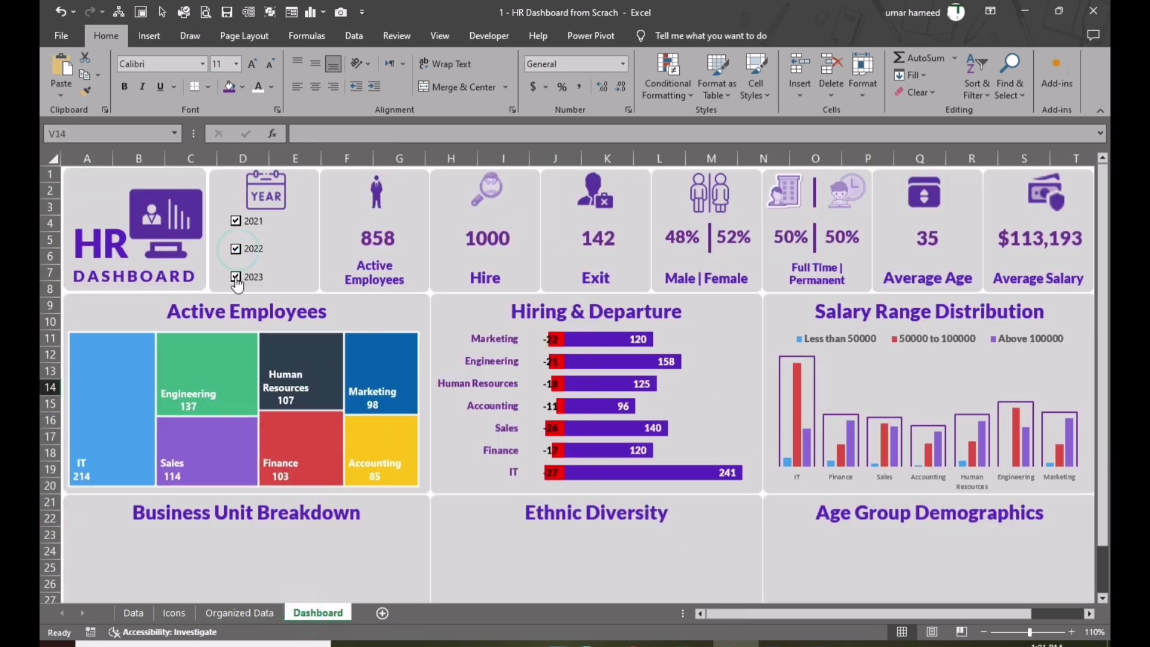
click(237, 277)
click(235, 248)
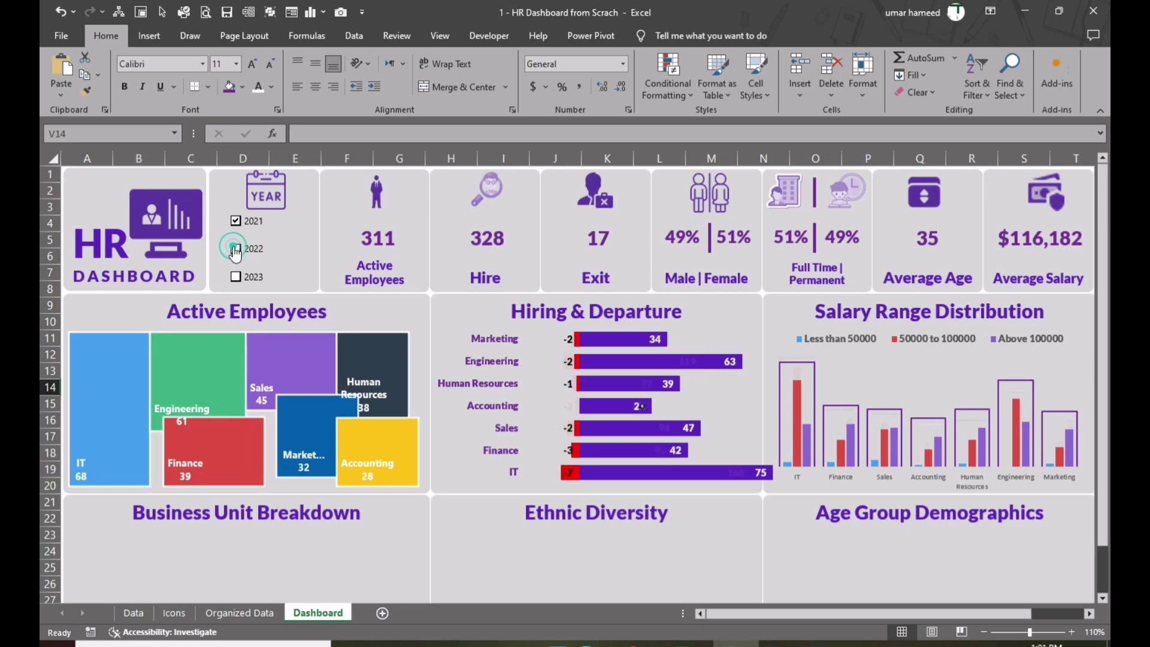
click(236, 250)
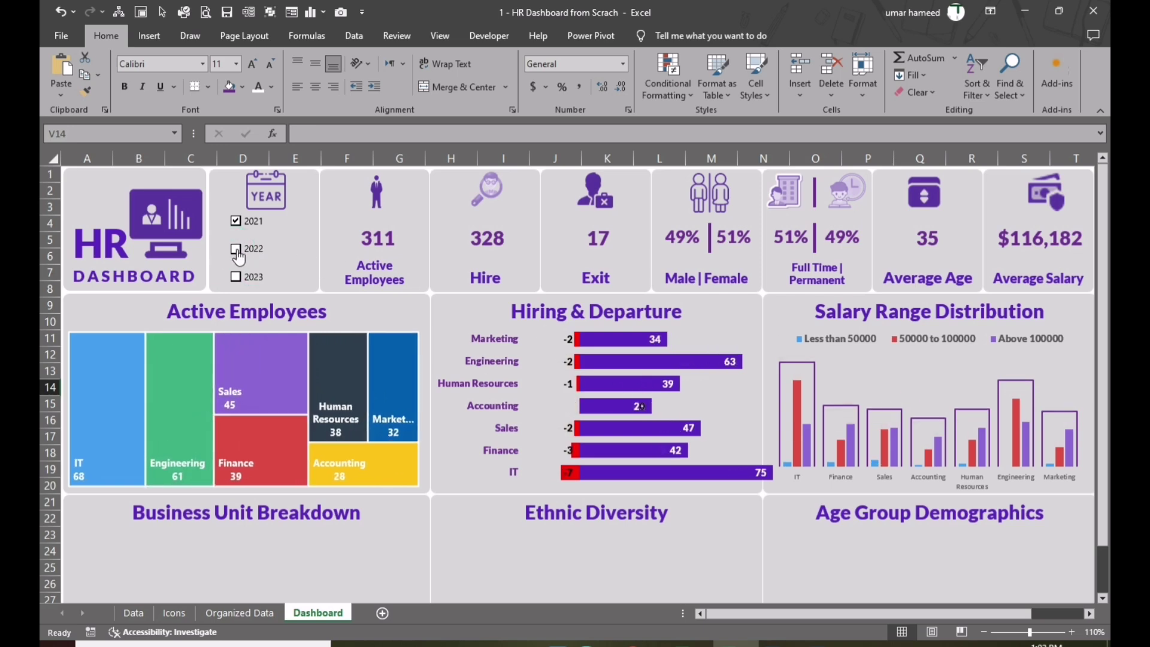
click(237, 277)
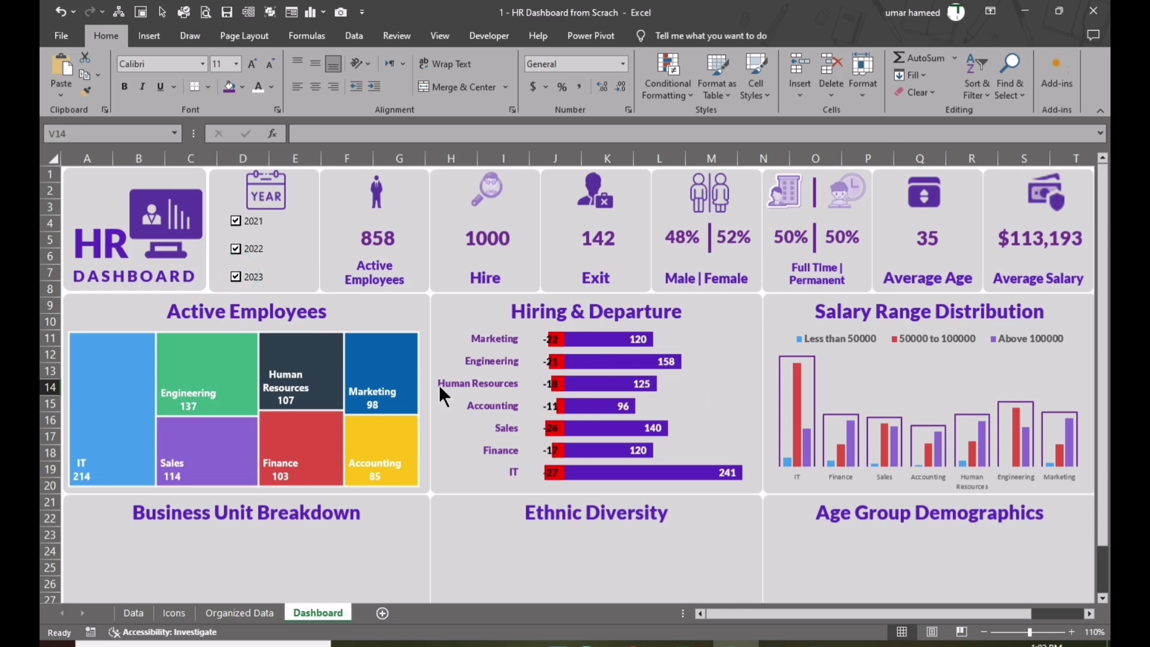
scroll(371, 412, down, 2)
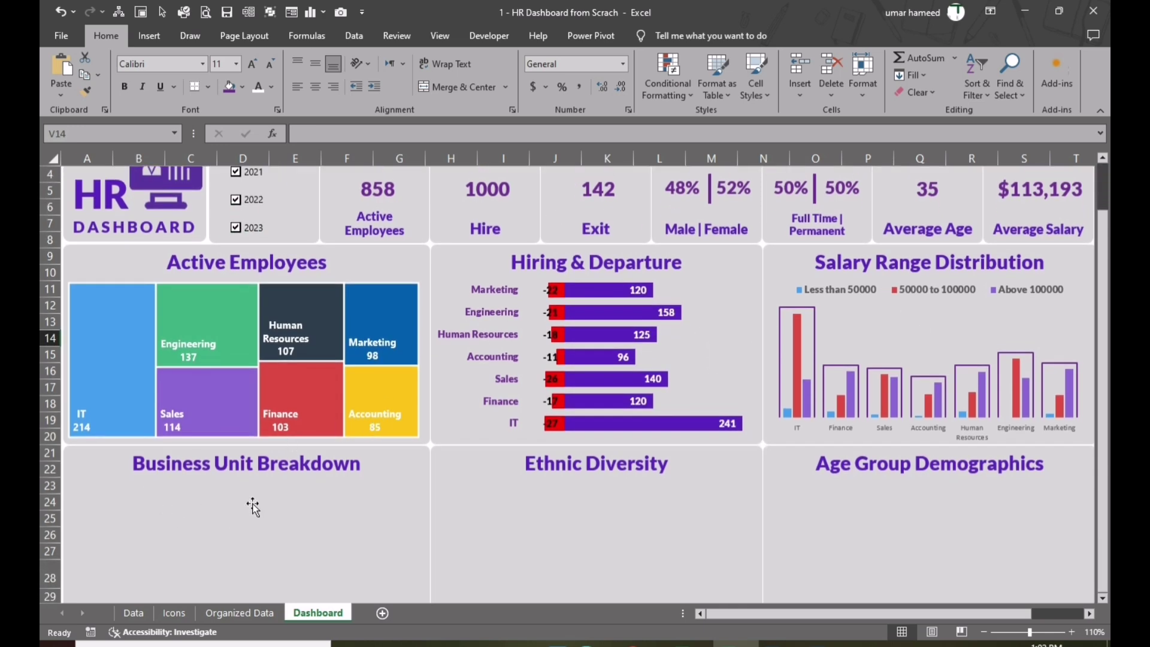
scroll(251, 506, down, 1)
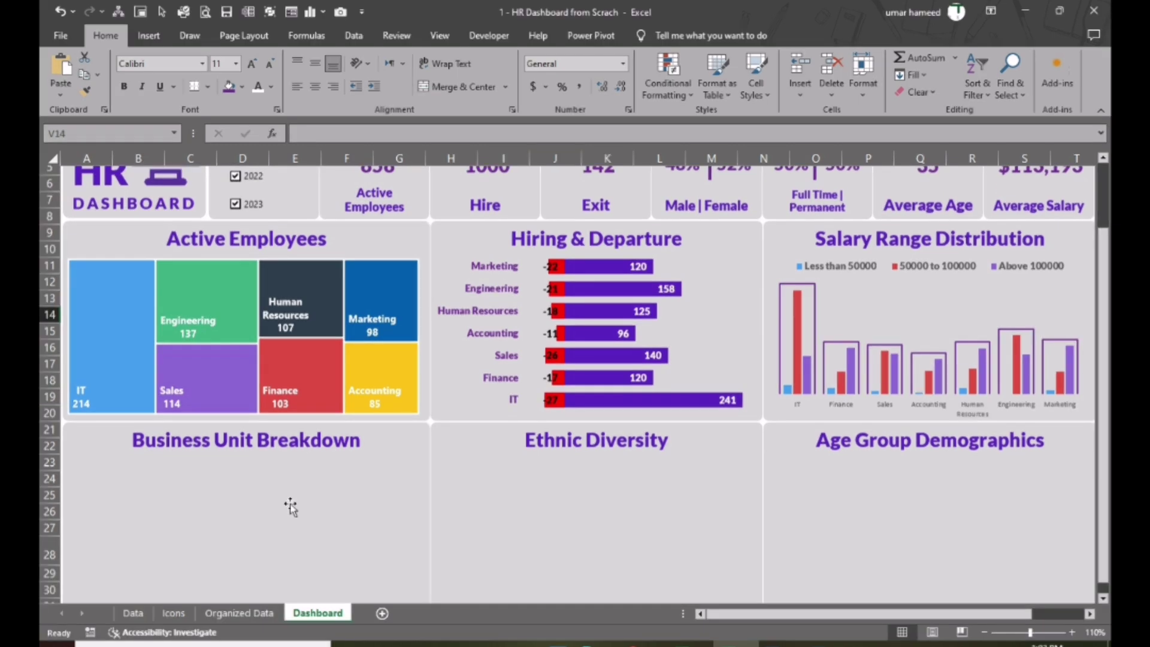